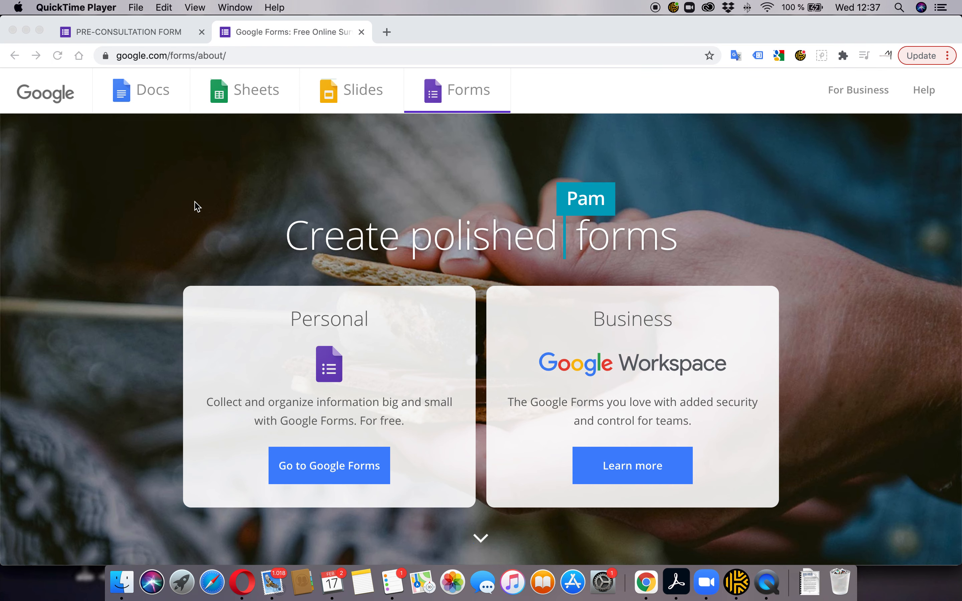
View the existing PRE-CONSULTATION FORM page and compare it with the reference Google Doc
key("super+Tab")
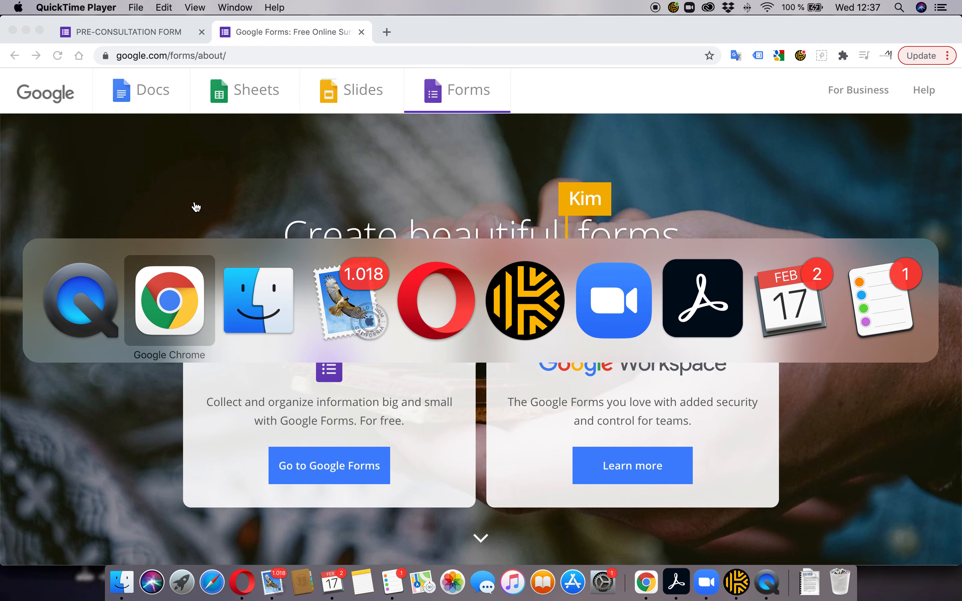
key("super+Tab")
key("super+Tab")
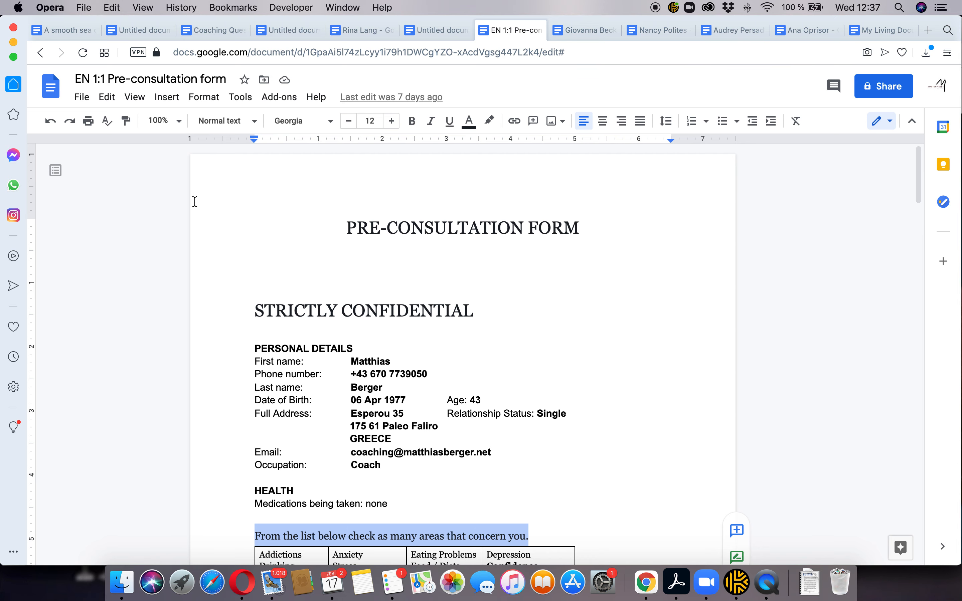
key("super+Tab")
key("super+Tab")
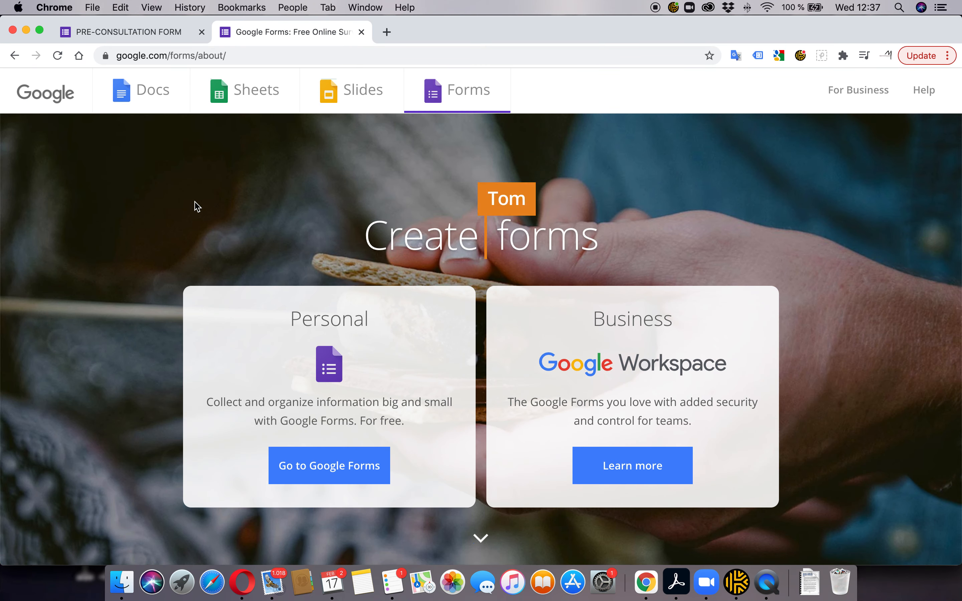
left_click(124, 36)
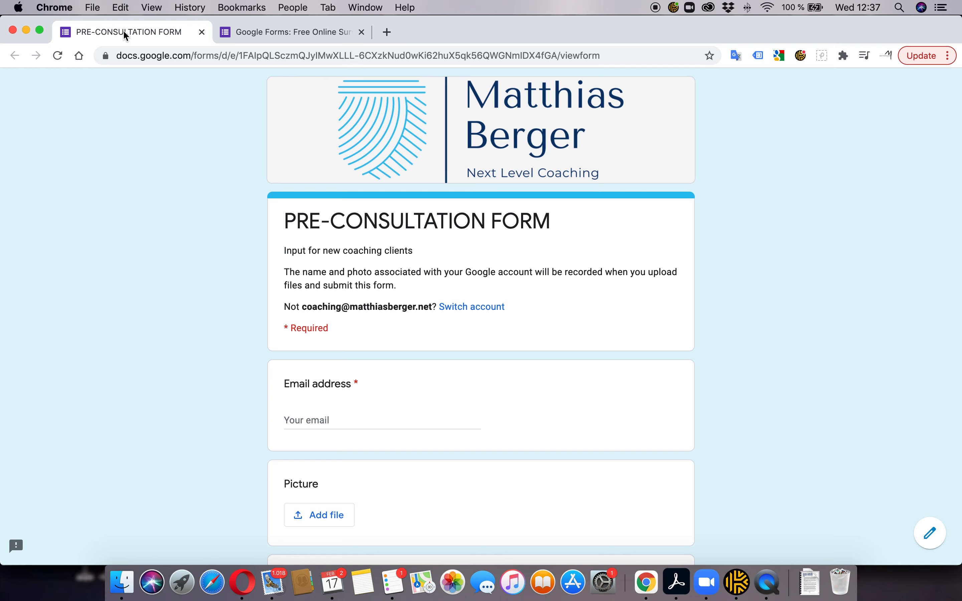
key("super+Tab")
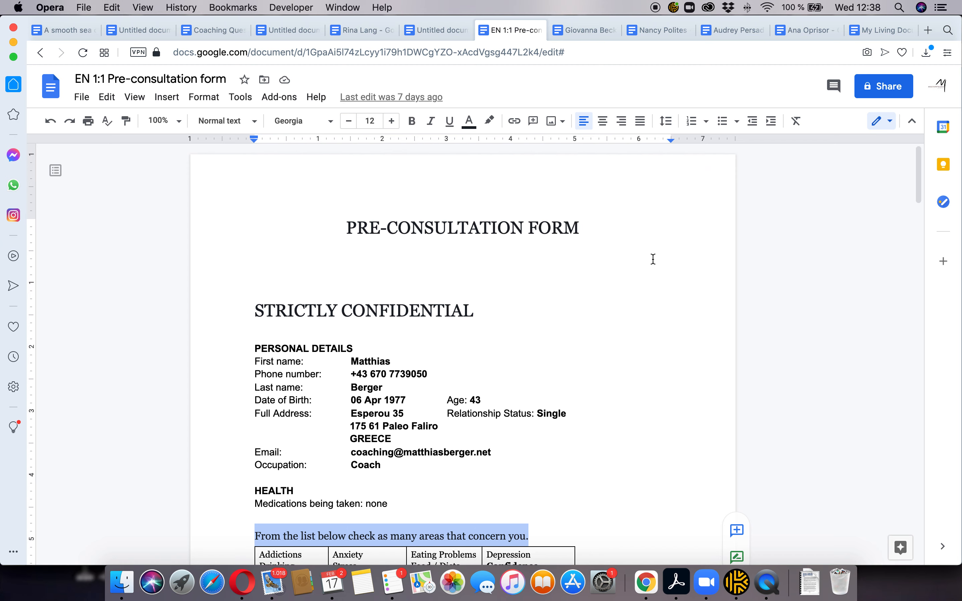
key("super+Tab")
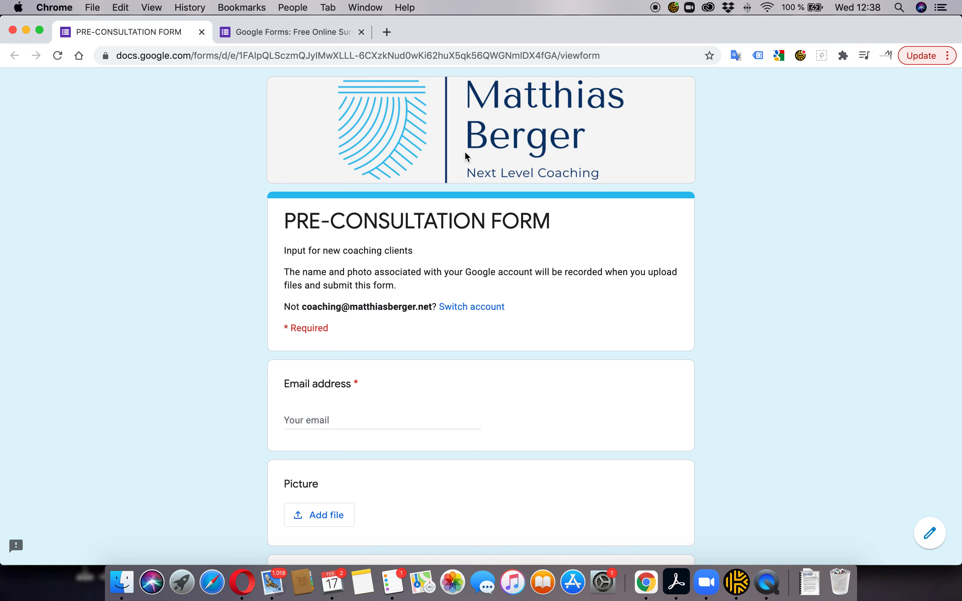
left_click(202, 31)
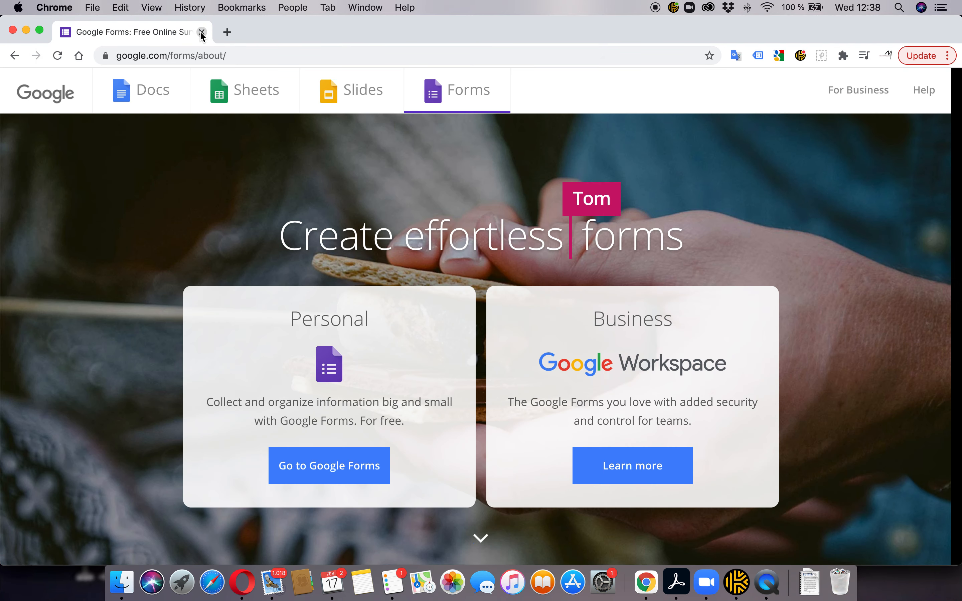
left_click(263, 54)
type("google f")
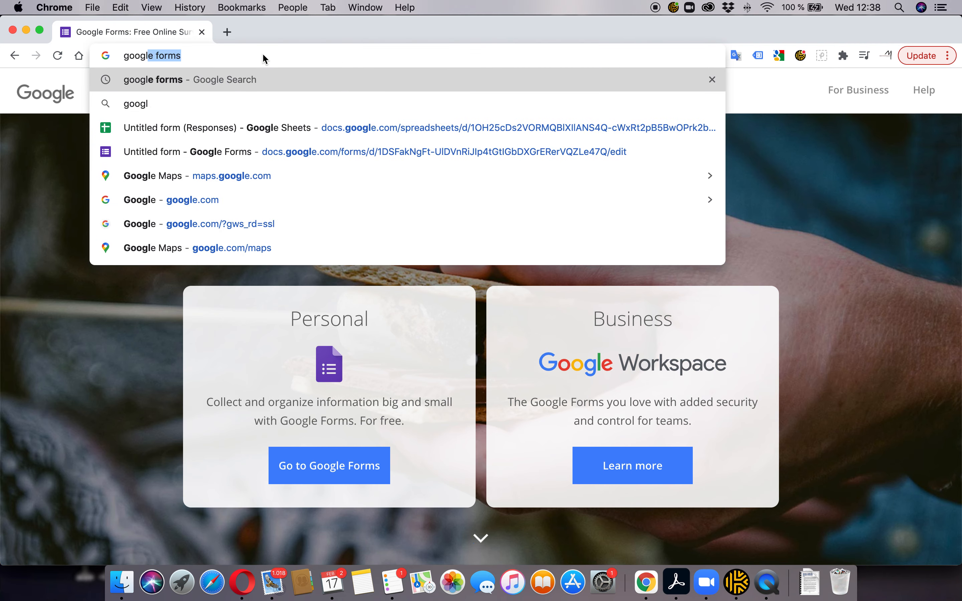
key("BackSpace")
key("BackSpace")
key("BackSpace")
key("BackSpace")
key("BackSpace")
key("BackSpace")
key("BackSpace")
key("BackSpace")
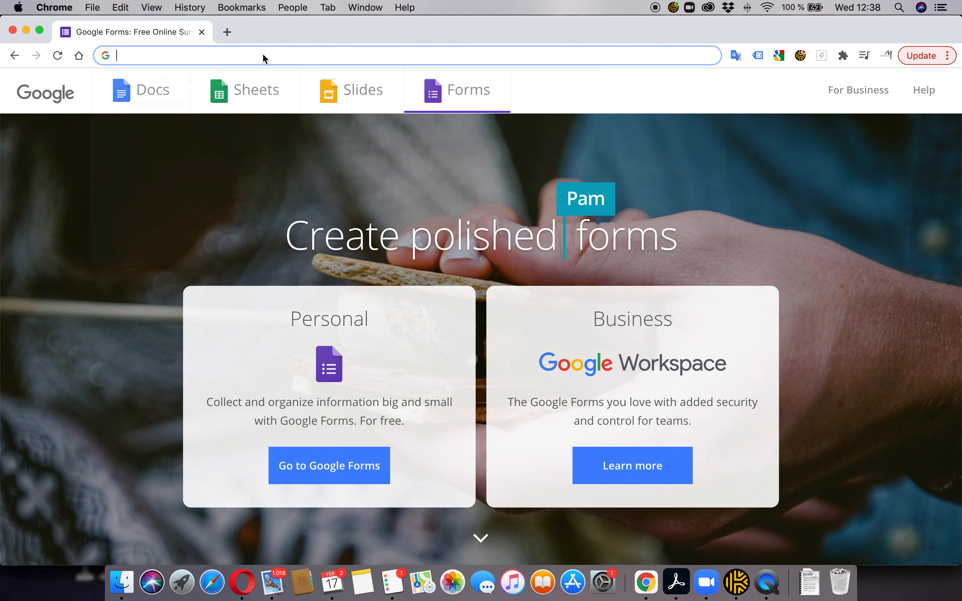
type("www")
type(".google")
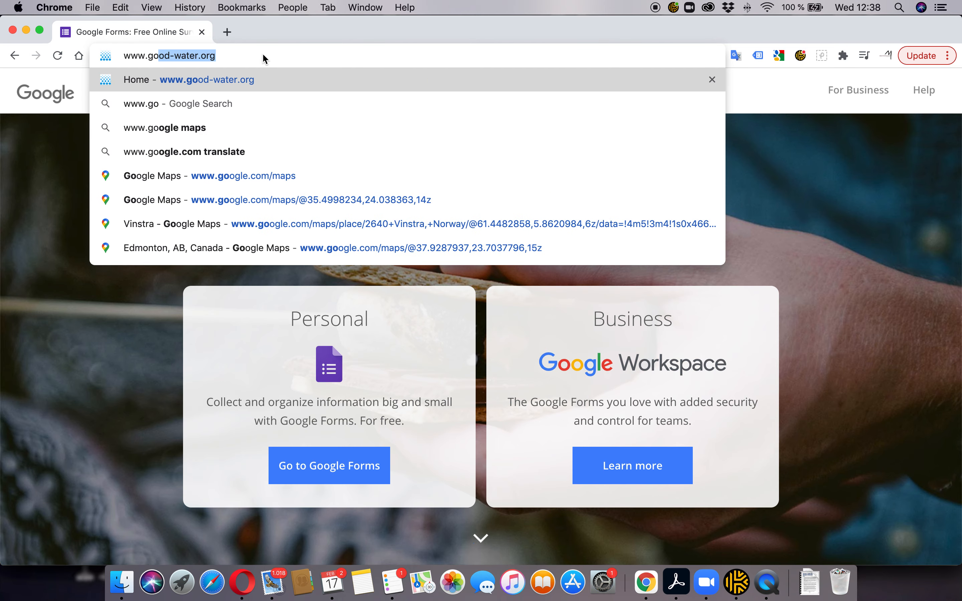
type(".com/")
key("BackSpace")
key("Return")
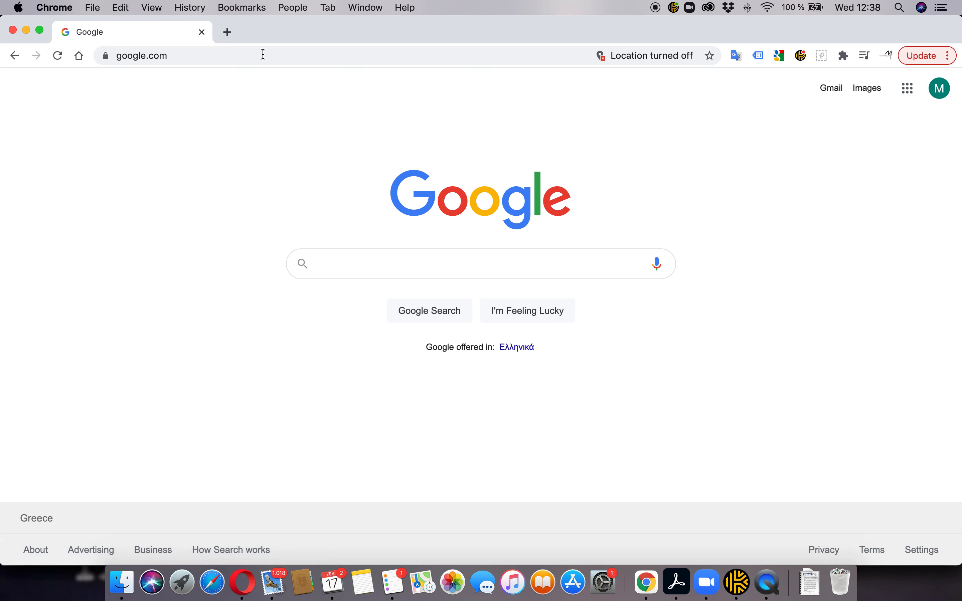
type("google forms")
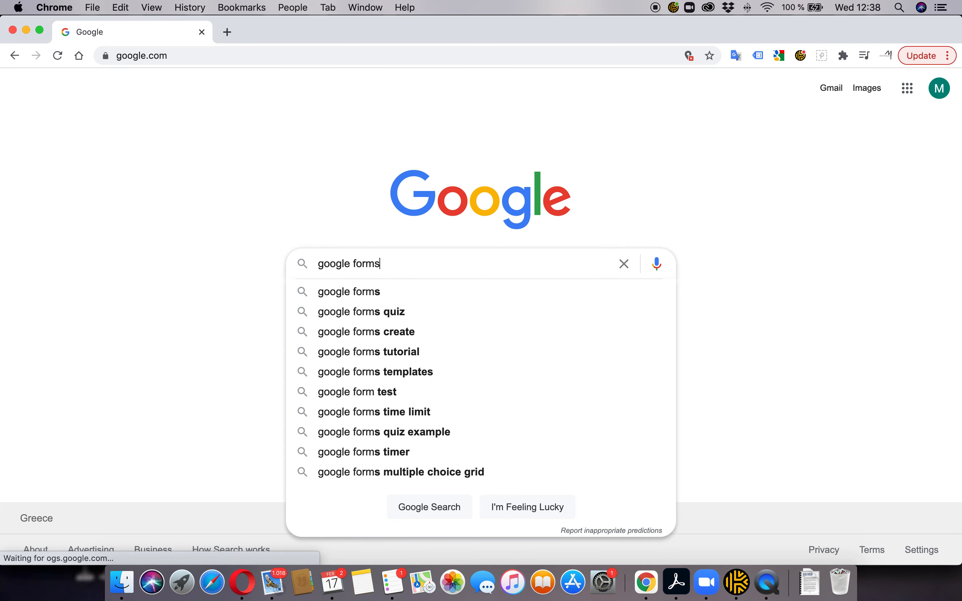
key("Return")
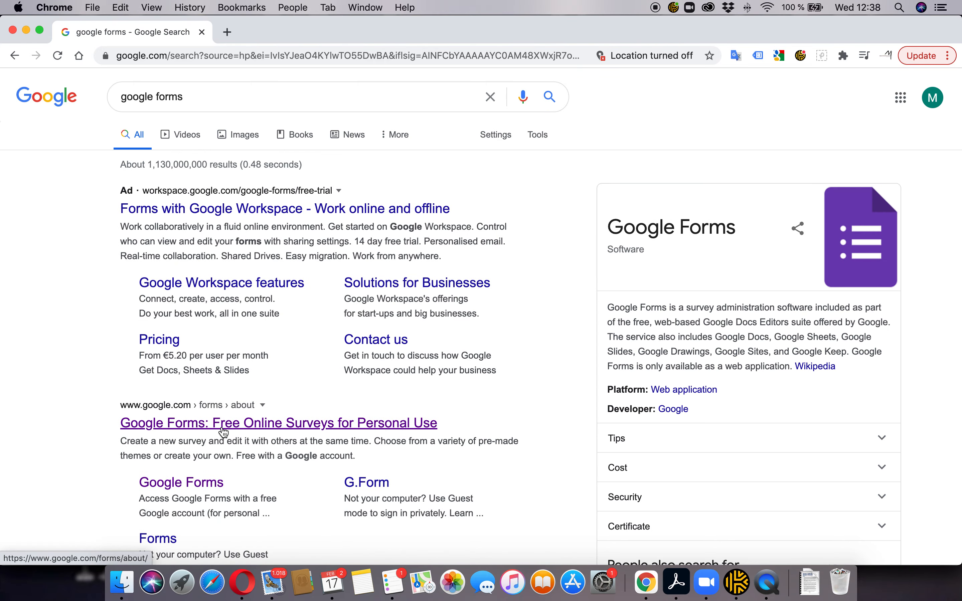
scroll(222, 405, "down", 3)
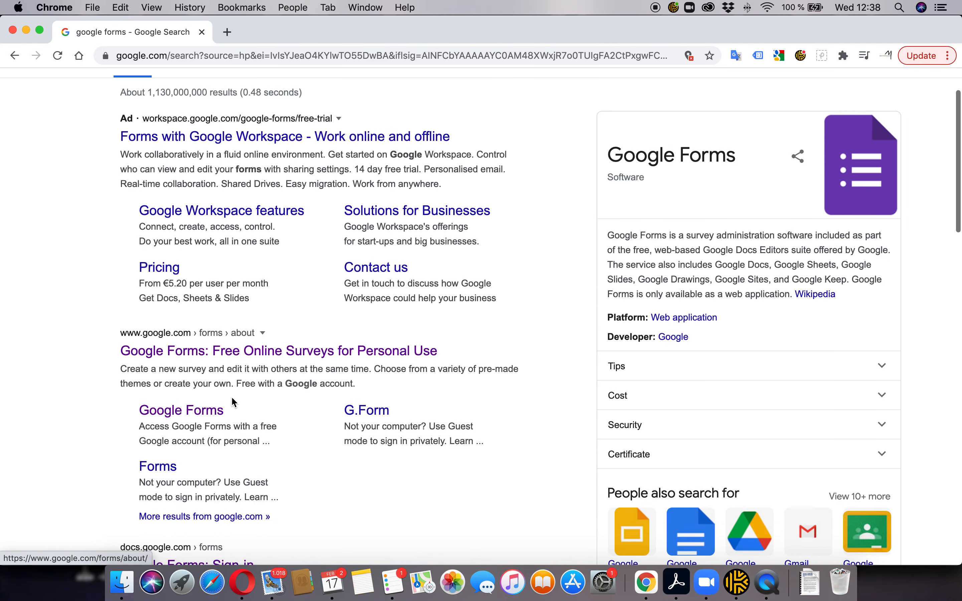
left_click(234, 354)
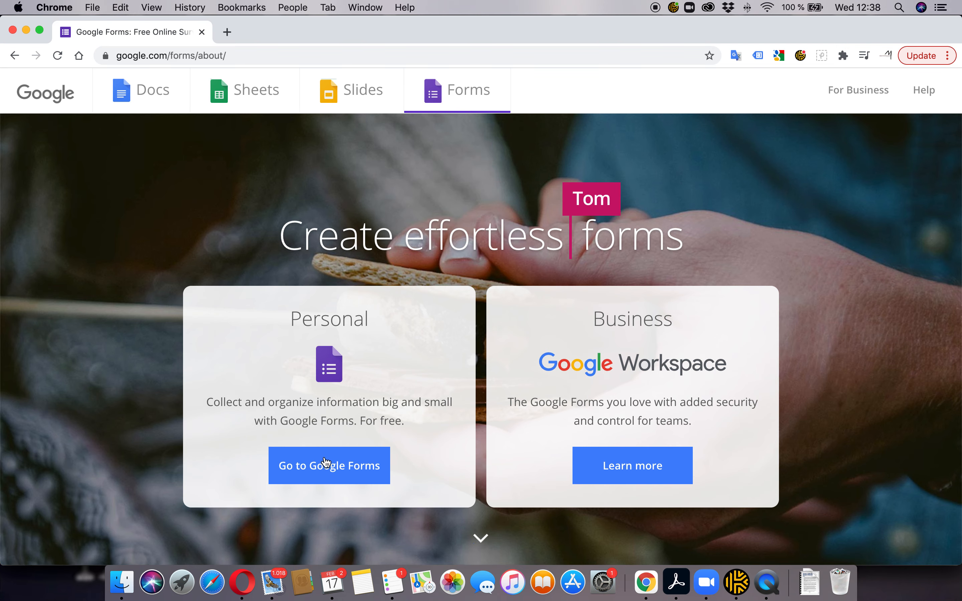
Go into Google Forms and start a new Blank form, 'Untitled form'
left_click(334, 471)
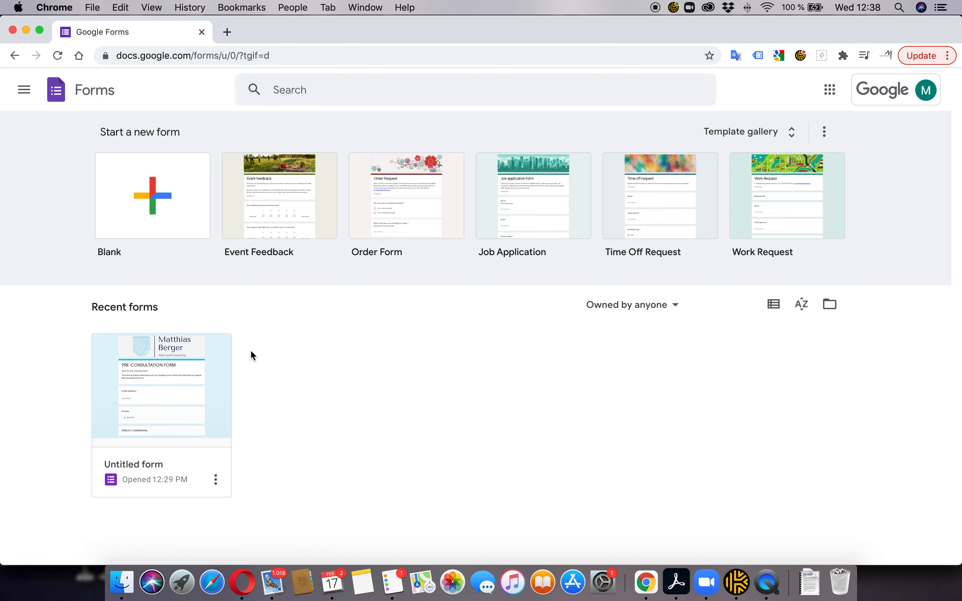
left_click(159, 220)
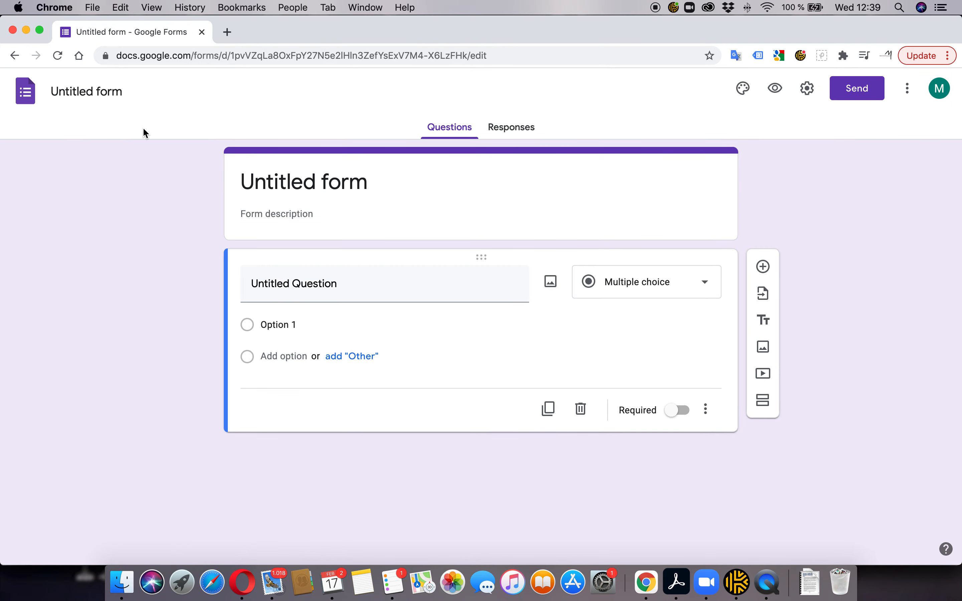
left_click(15, 56)
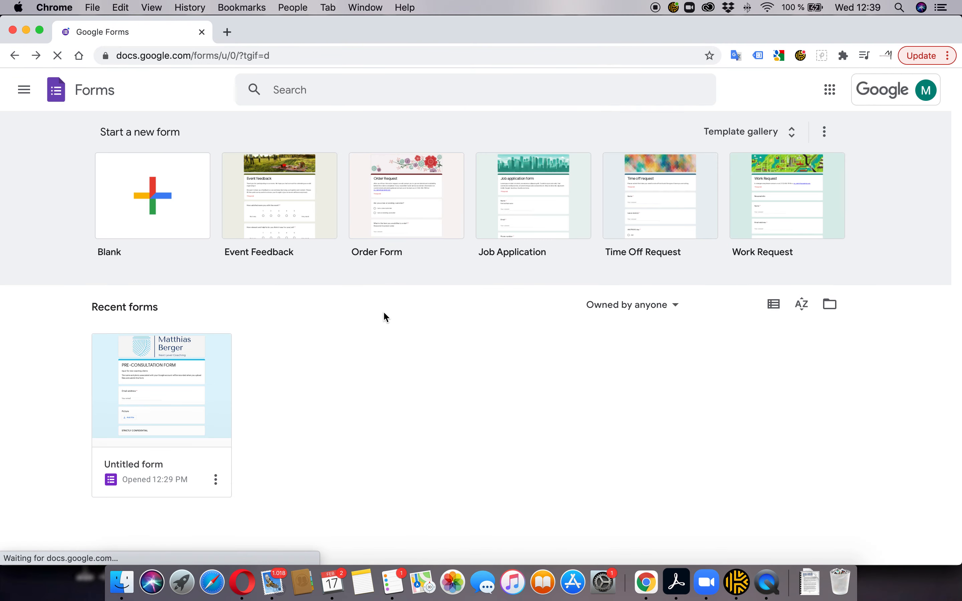
left_click(152, 197)
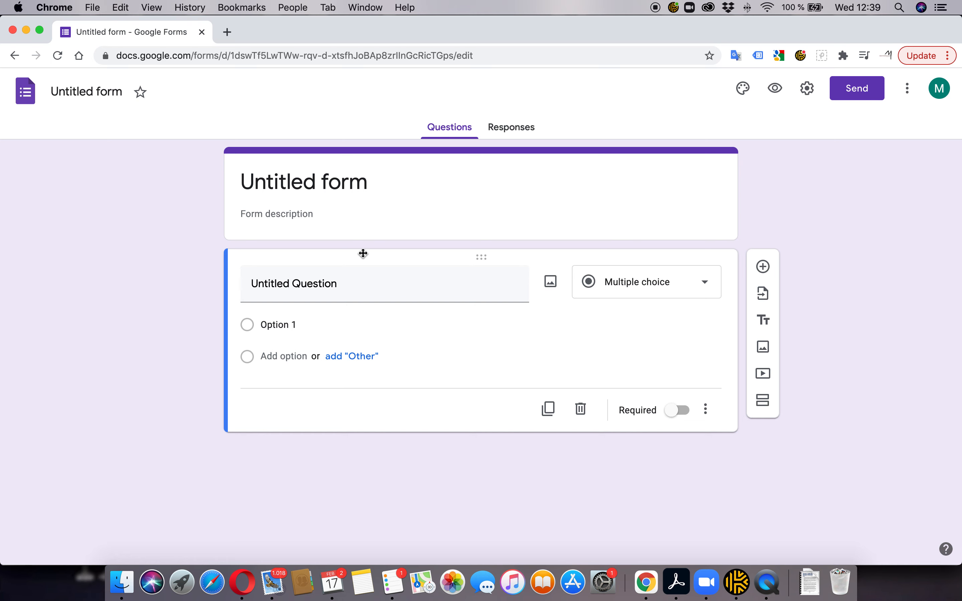
Retitle the placeholder question to 'First Name' after checking the reference document's fields
left_click(359, 279)
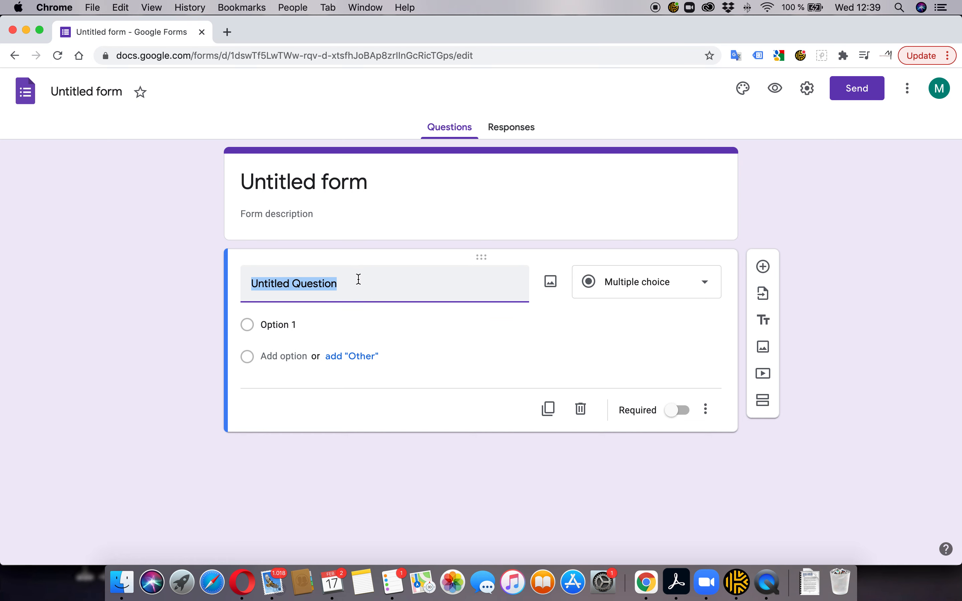
key("super+Tab")
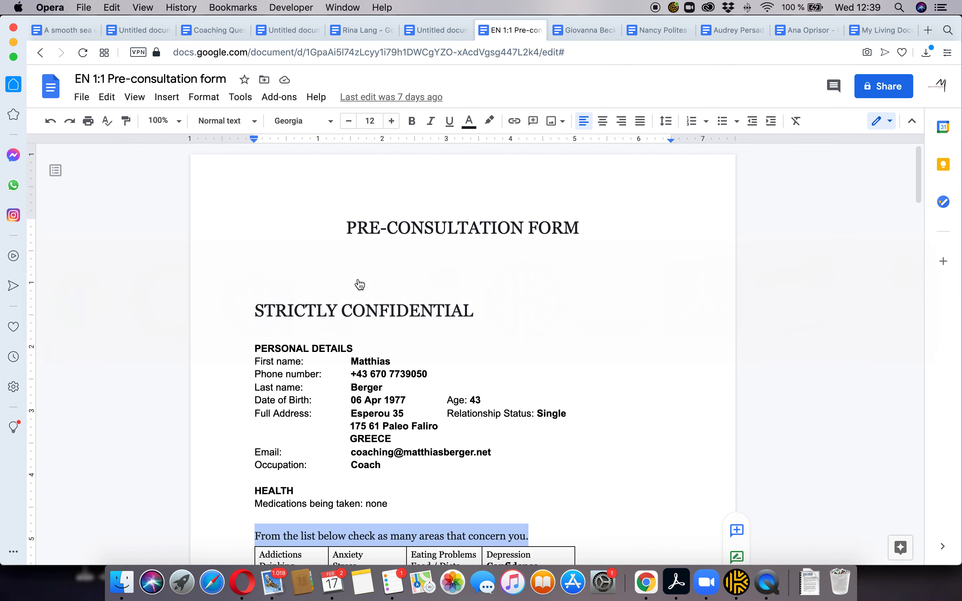
scroll(363, 339, "down", 3)
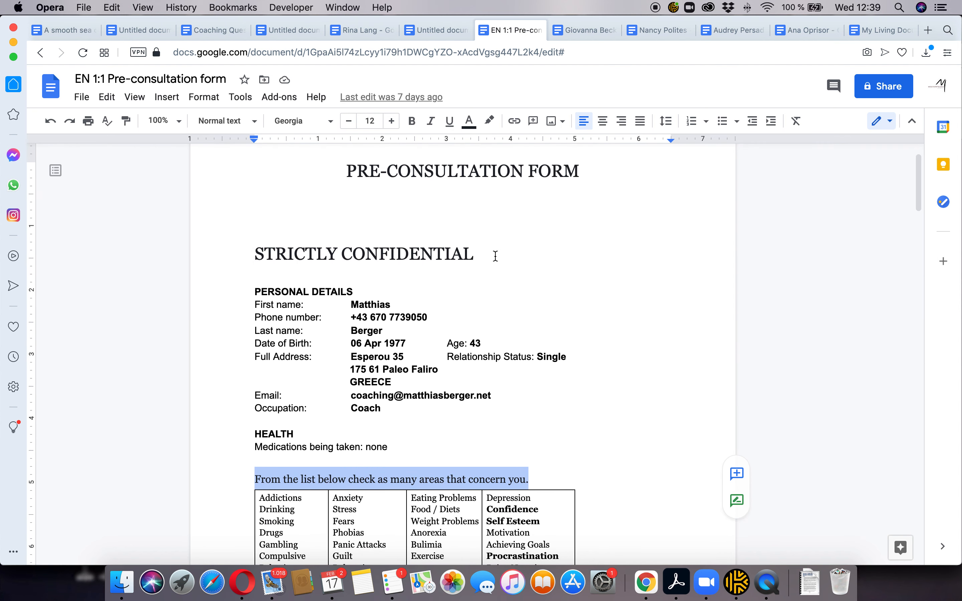
key("super+Tab")
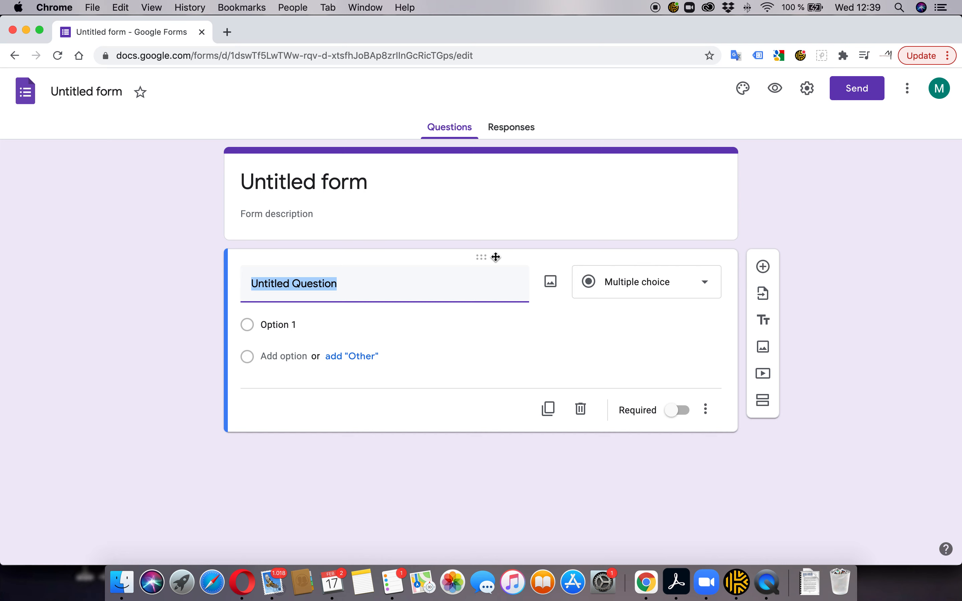
type("First name")
key("BackSpace")
key("BackSpace")
key("BackSpace")
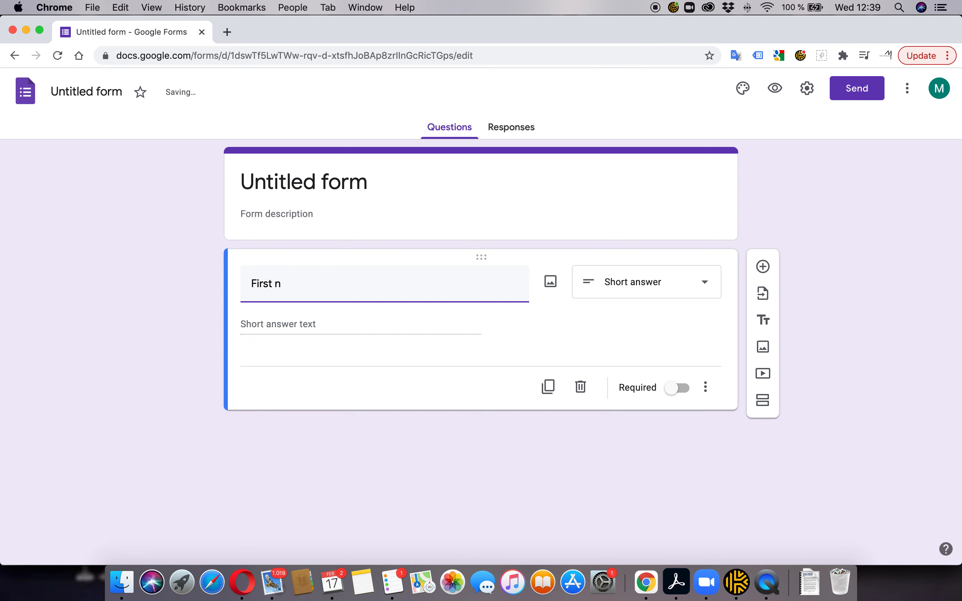
key("BackSpace")
type("Name")
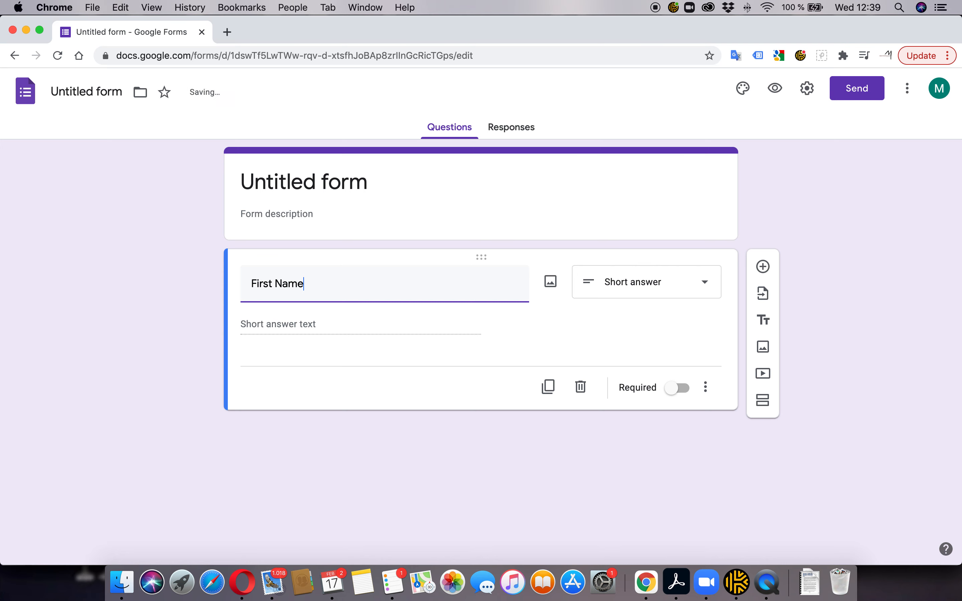
left_click(178, 304)
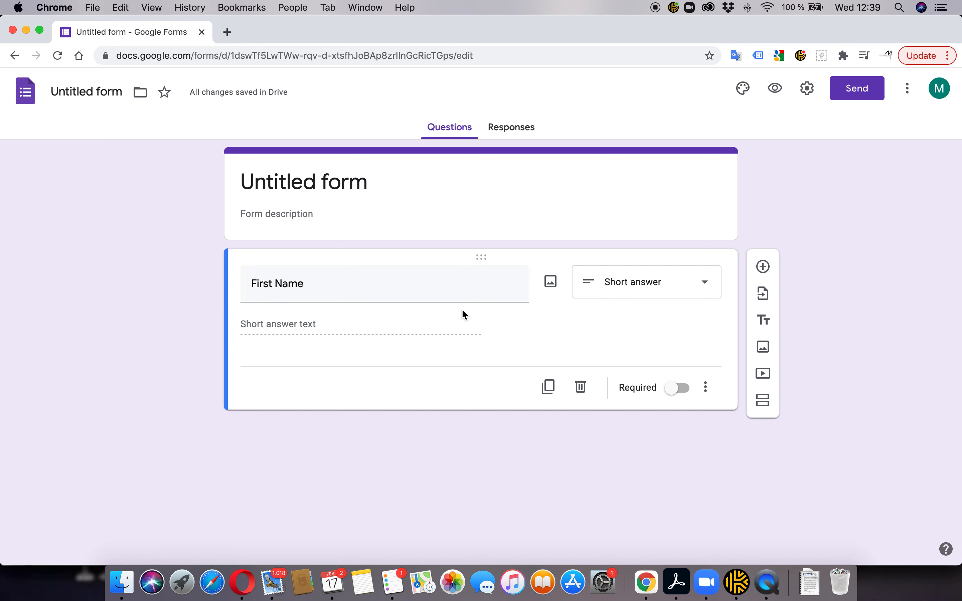
Preview the form, test First Name with a sample first name, then leave the preview
left_click(778, 88)
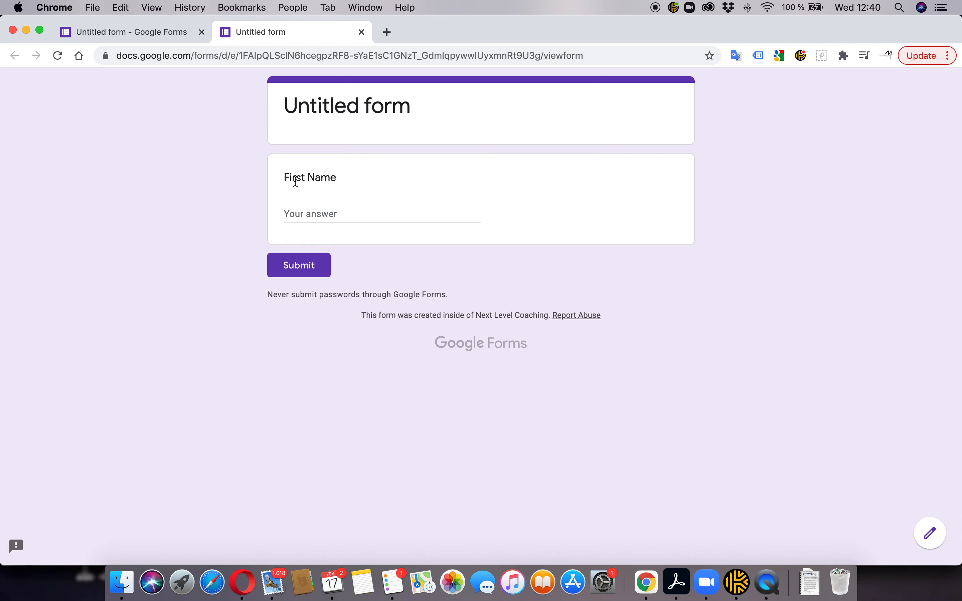
left_click(310, 214)
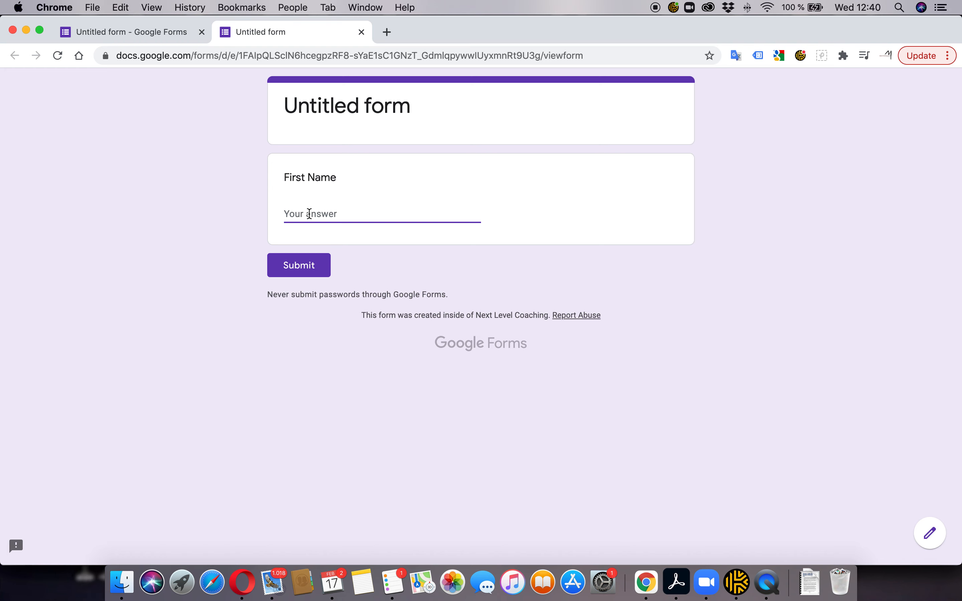
type("Matthias")
left_click(361, 32)
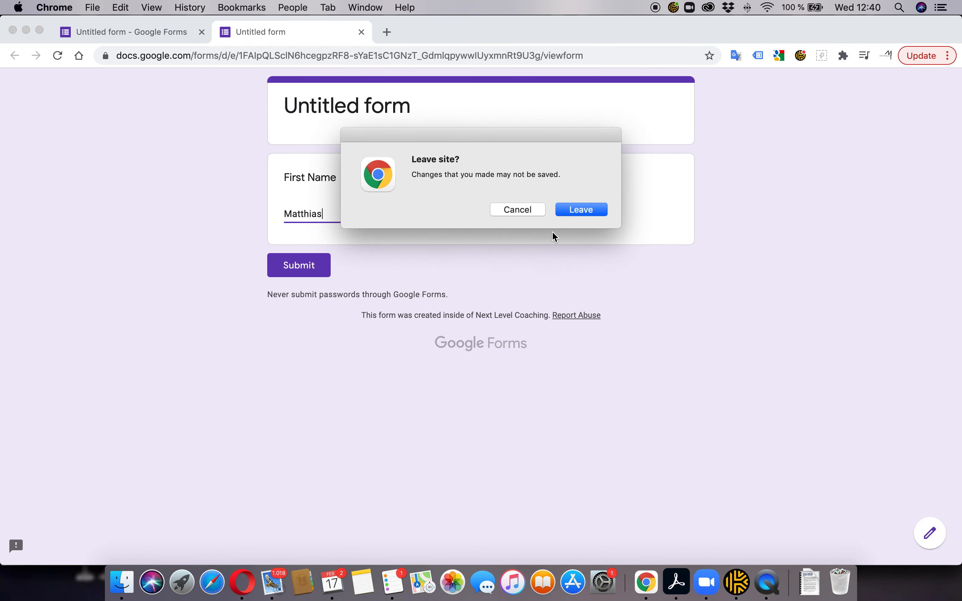
left_click(593, 210)
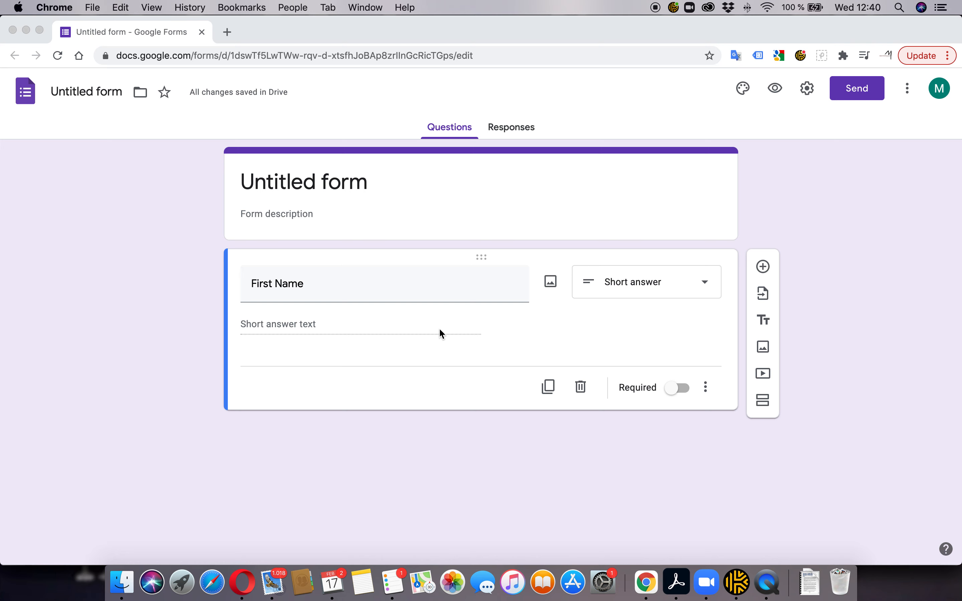
Duplicate First Name as 'Last Name', keeping Short answer after trying Paragraph
left_click(550, 386)
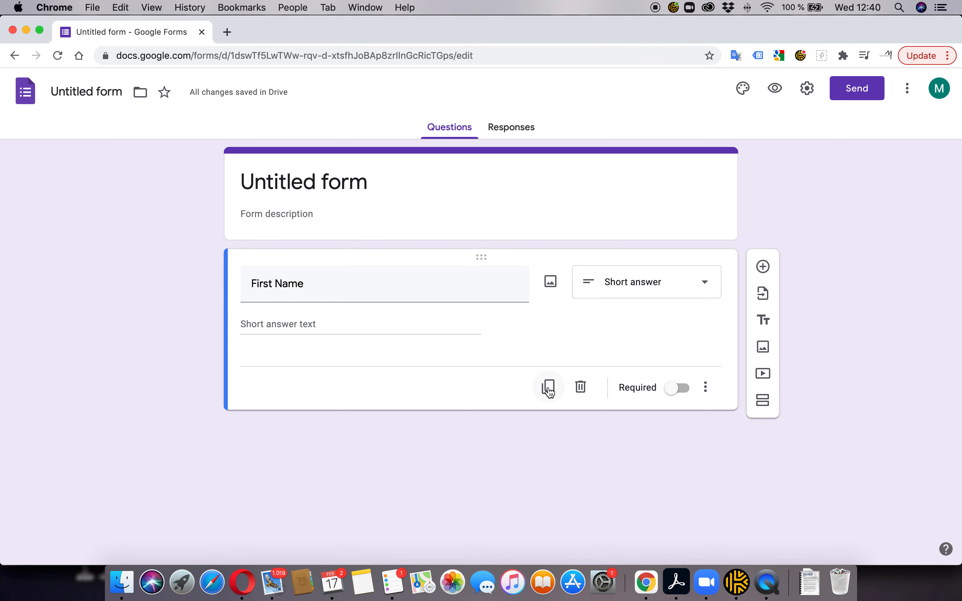
left_click(550, 388)
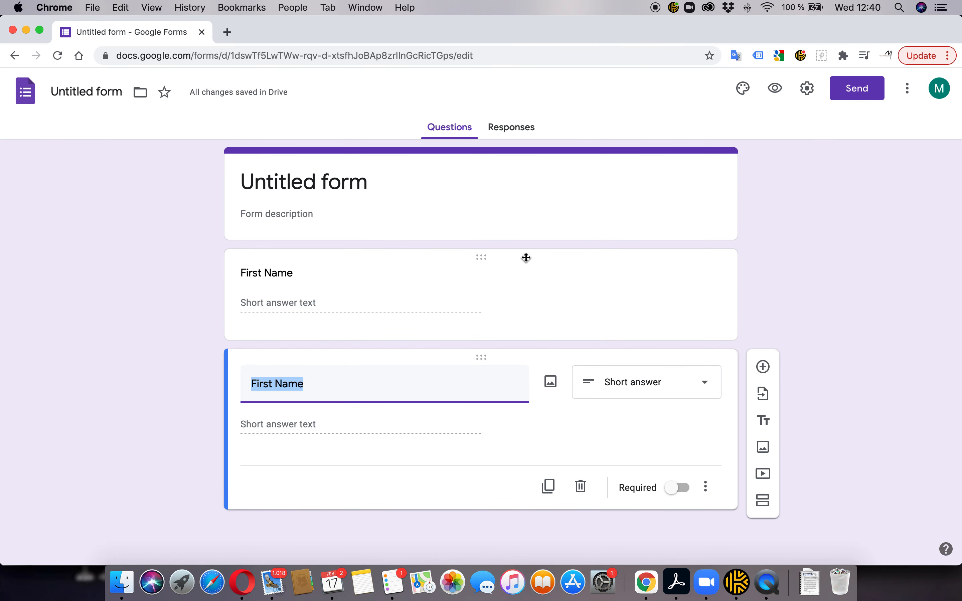
type("L")
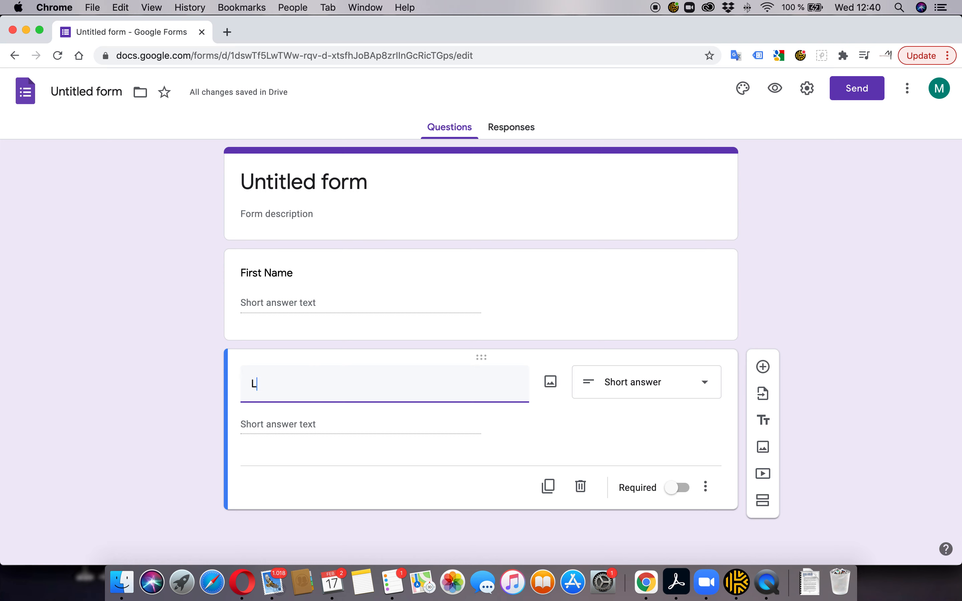
type("ast Name")
left_click(706, 386)
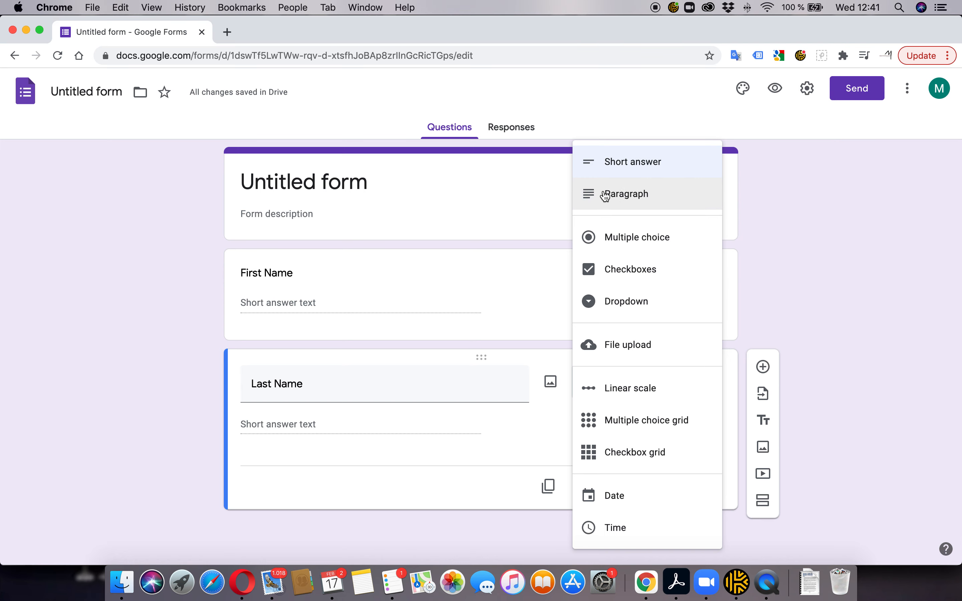
left_click(627, 197)
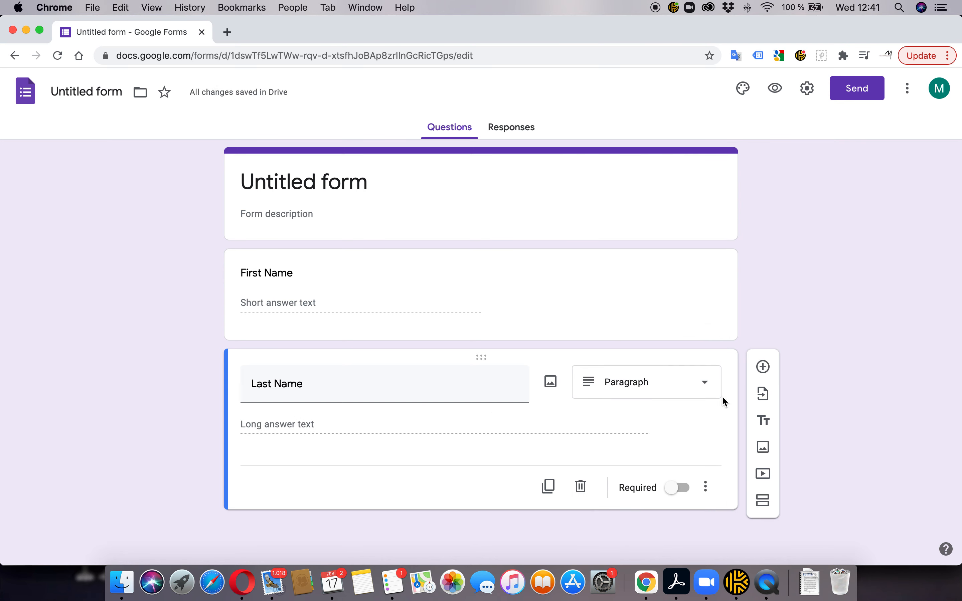
left_click(706, 386)
left_click(644, 161)
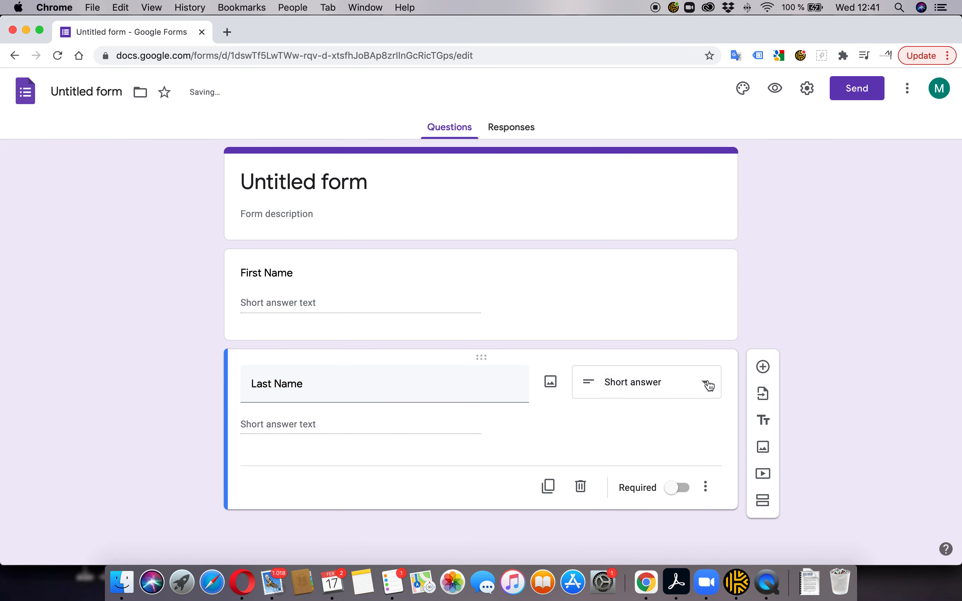
left_click(709, 386)
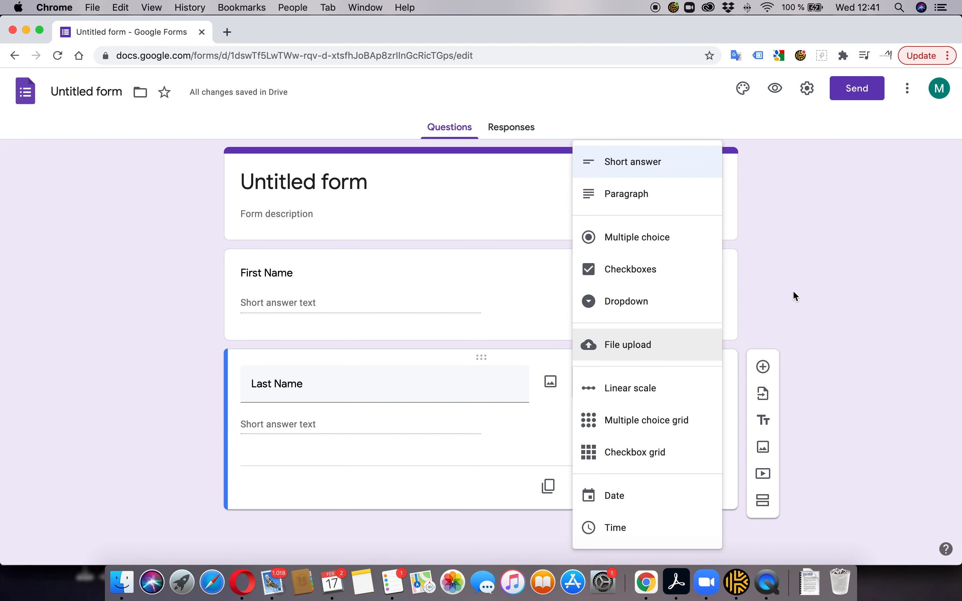
left_click(774, 297)
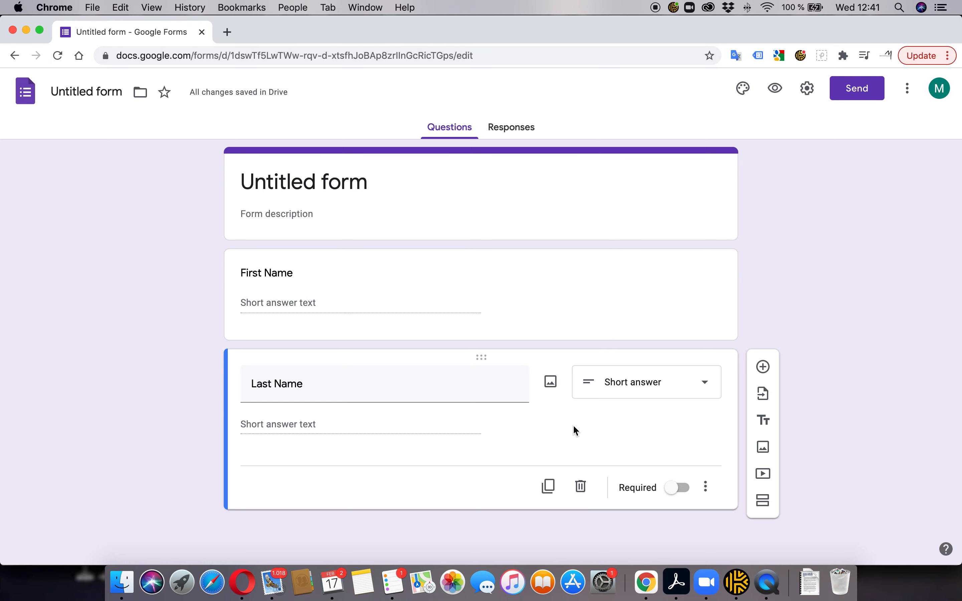
key("super+Tab")
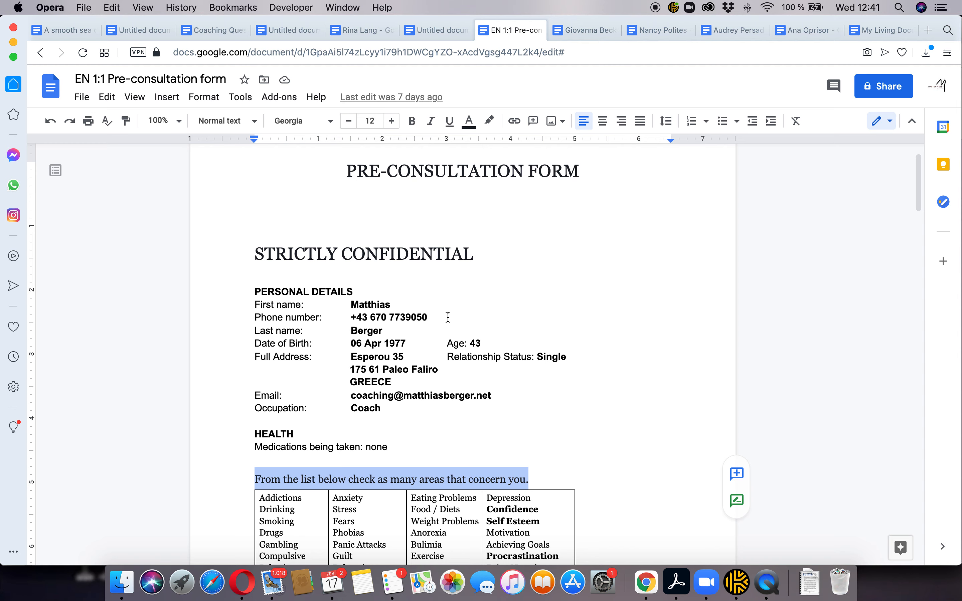
Duplicate Last Name into a 'Phone Number' short-answer question
key("super+Tab")
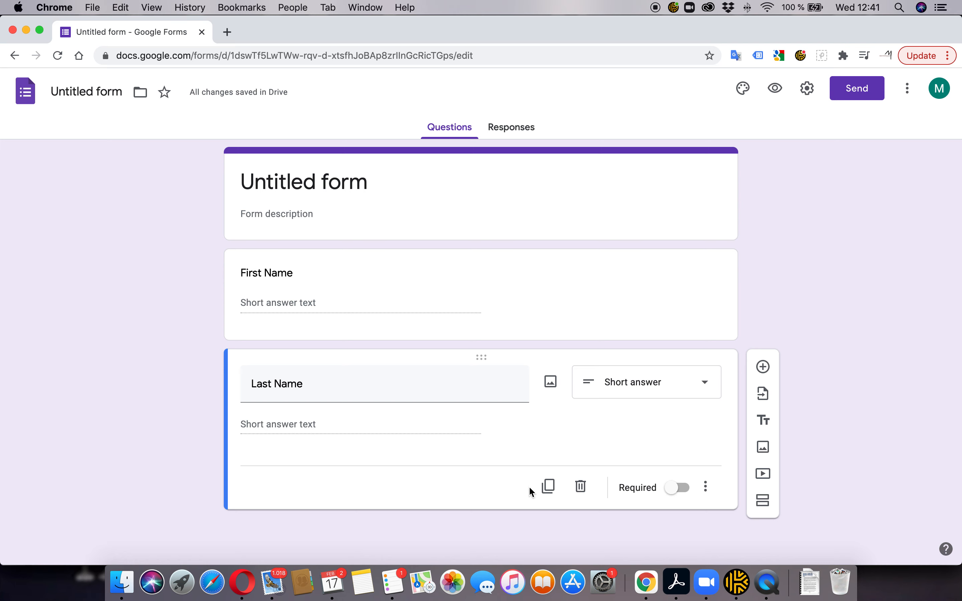
left_click(549, 486)
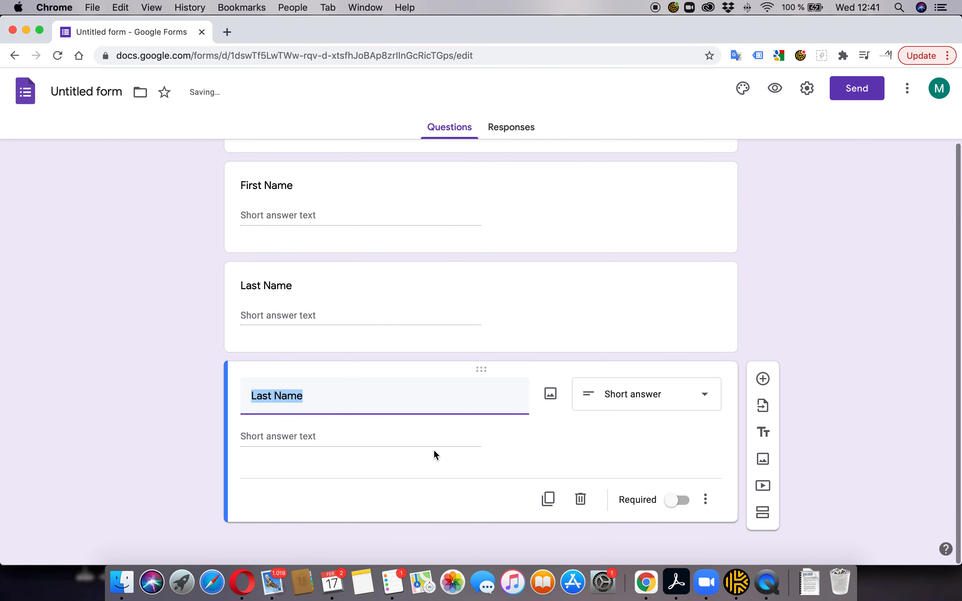
type("Phone Number")
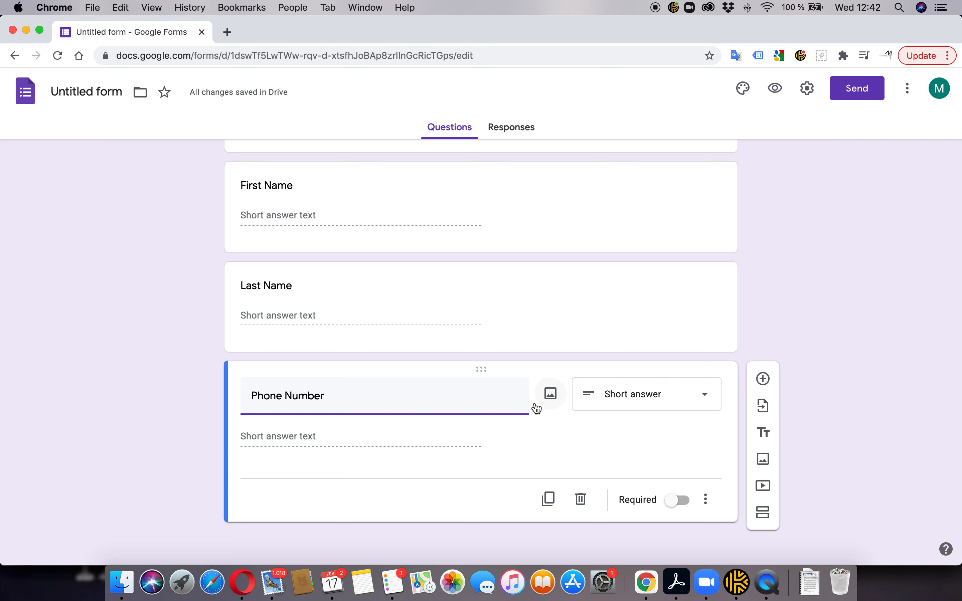
scroll(537, 409, "down", 1)
After checking the reference document, duplicate Phone Number and title the copy 'Date of Birth'
key("super+Tab")
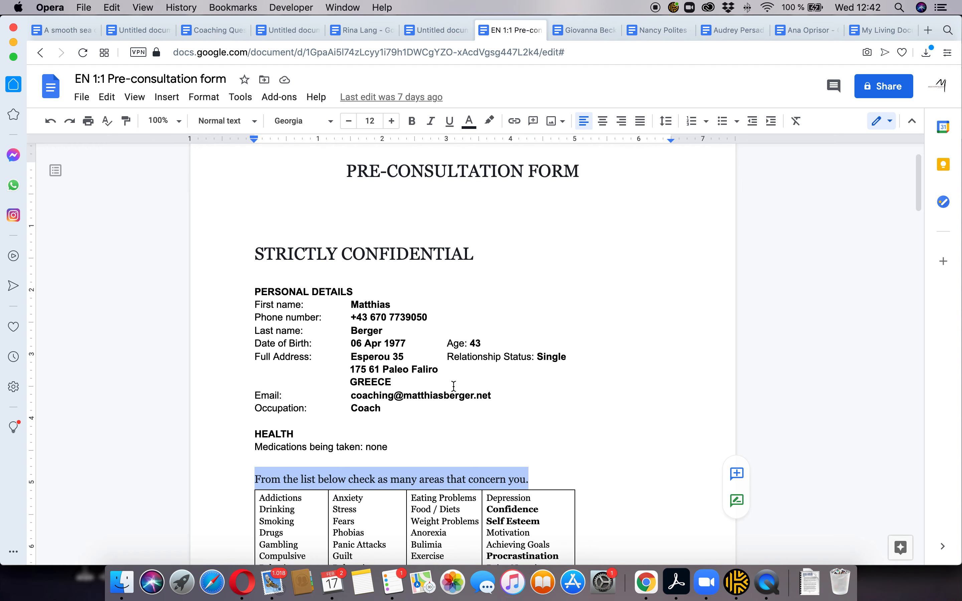
scroll(437, 383, "down", 5)
scroll(437, 383, "up", 2)
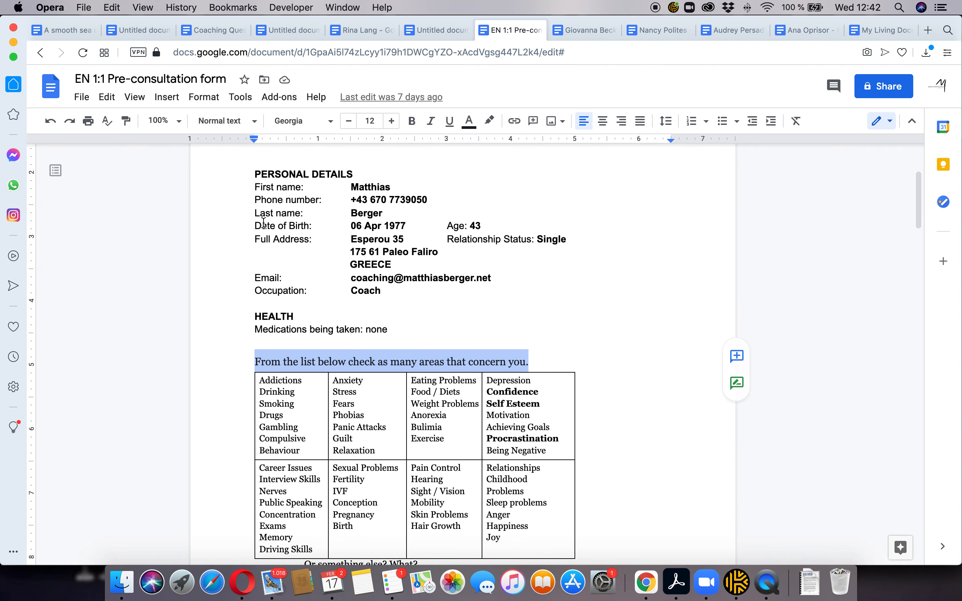
scroll(469, 223, "down", 1)
scroll(479, 232, "up", 3)
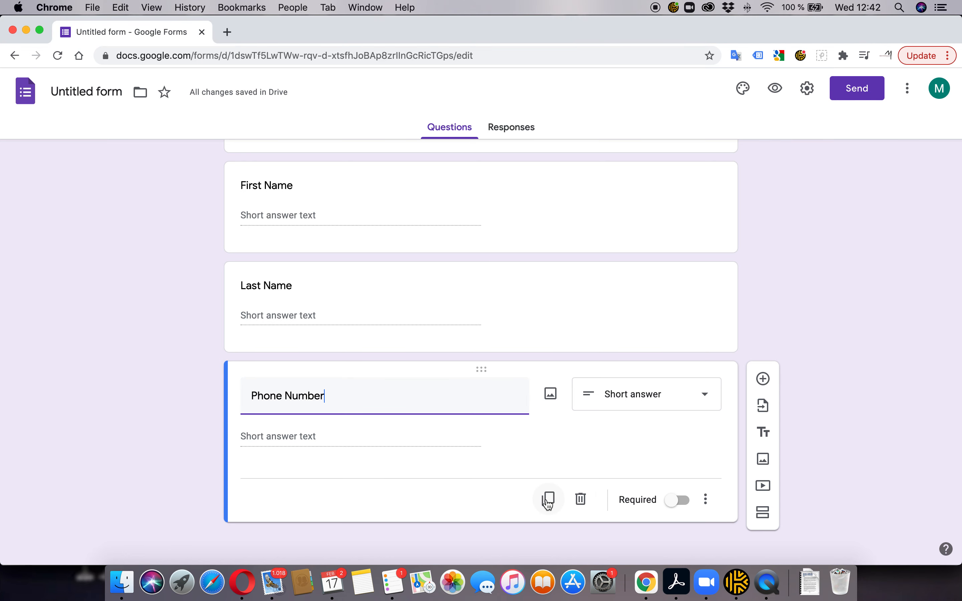
left_click(549, 501)
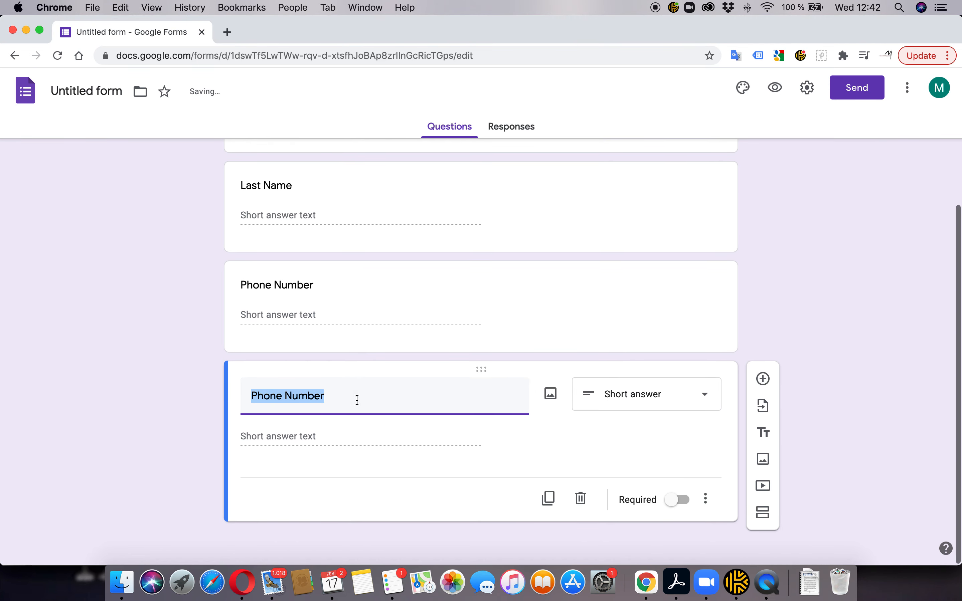
type("Date of Birth")
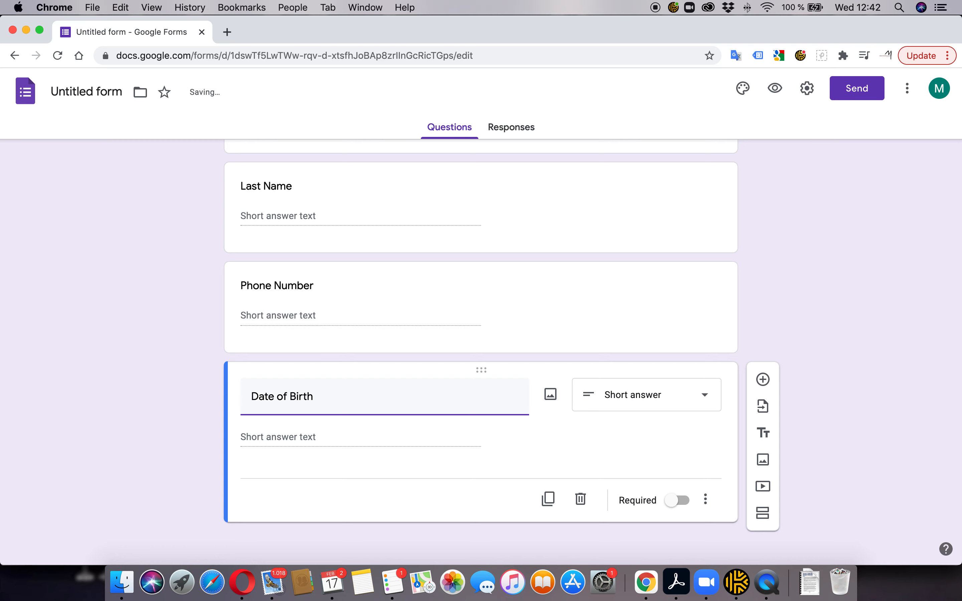
Set the Date of Birth question's type to Date
left_click(646, 395)
left_click(683, 431)
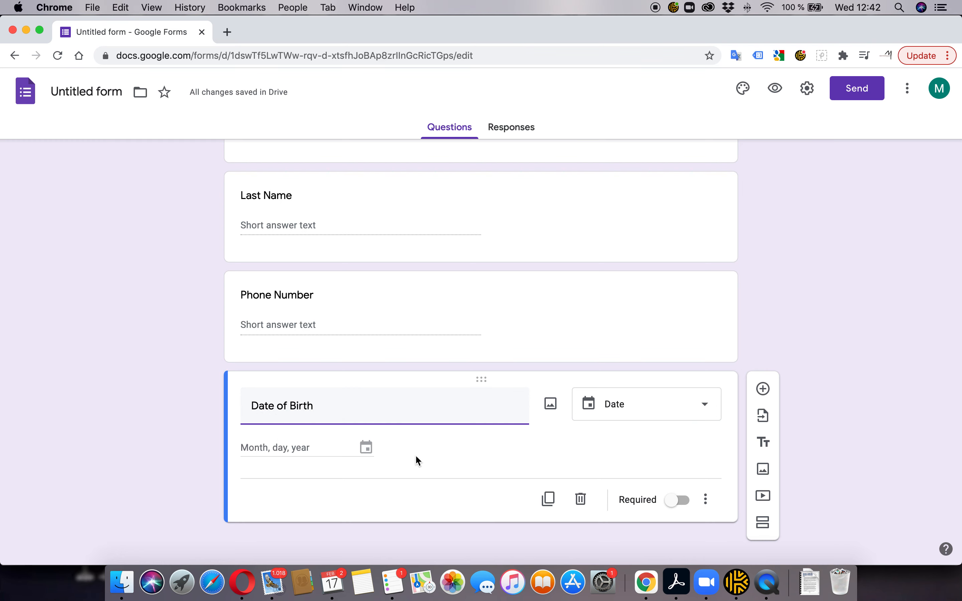
left_click(597, 463)
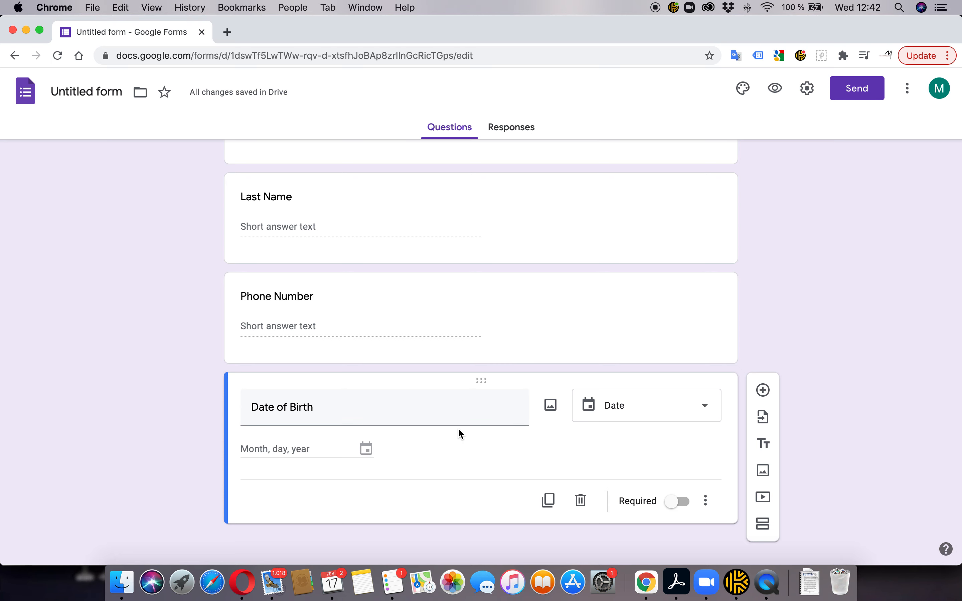
Preview the form and open the Date of Birth date picker
left_click(775, 90)
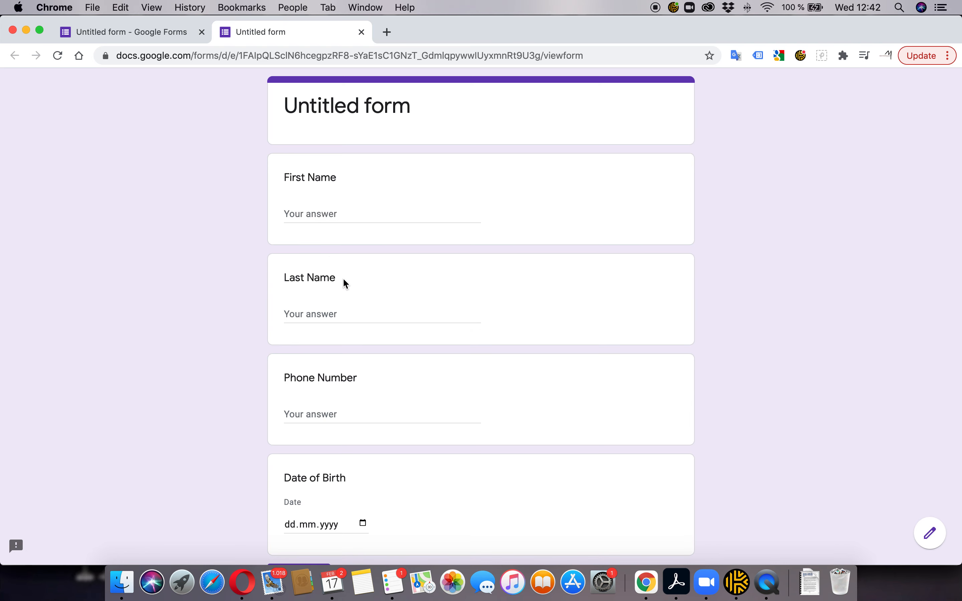
scroll(352, 305, "down", 3)
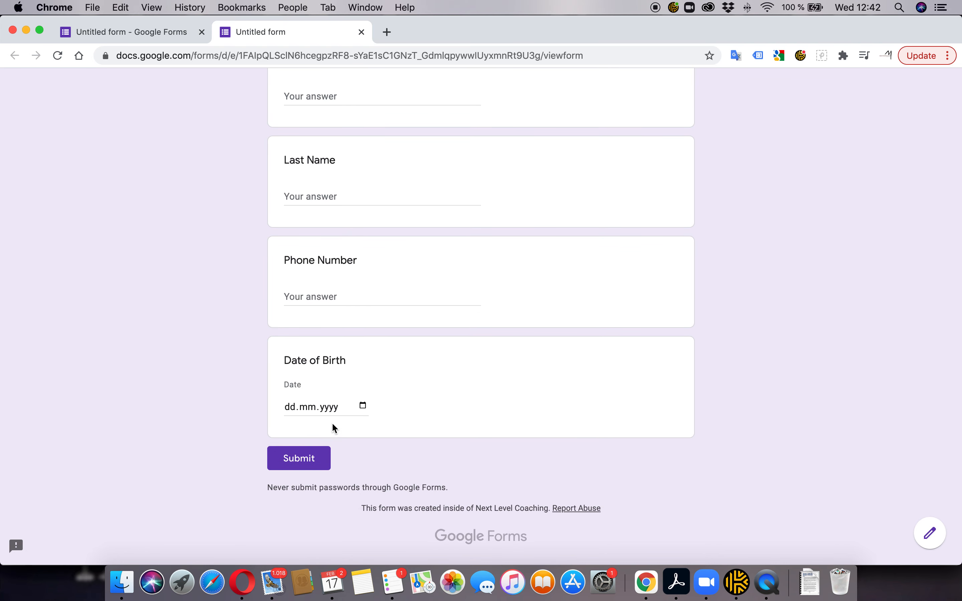
left_click(363, 405)
left_click(363, 406)
left_click(364, 406)
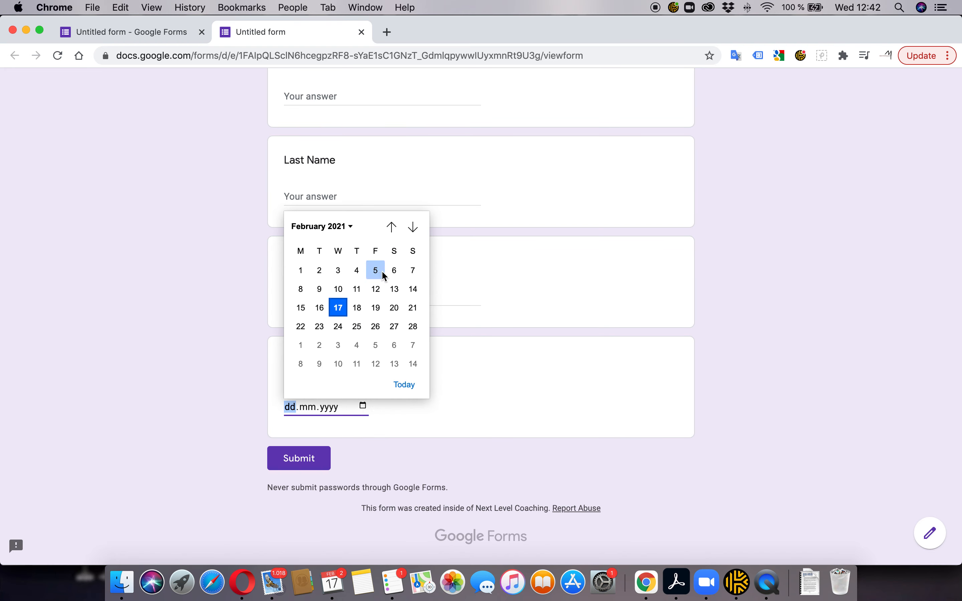
Pick 6 April 1977 as a test birth date in the calendar
left_click(393, 229)
left_click(393, 229)
left_click(392, 228)
left_click(392, 227)
left_click(392, 227)
left_click(392, 227)
left_click(339, 226)
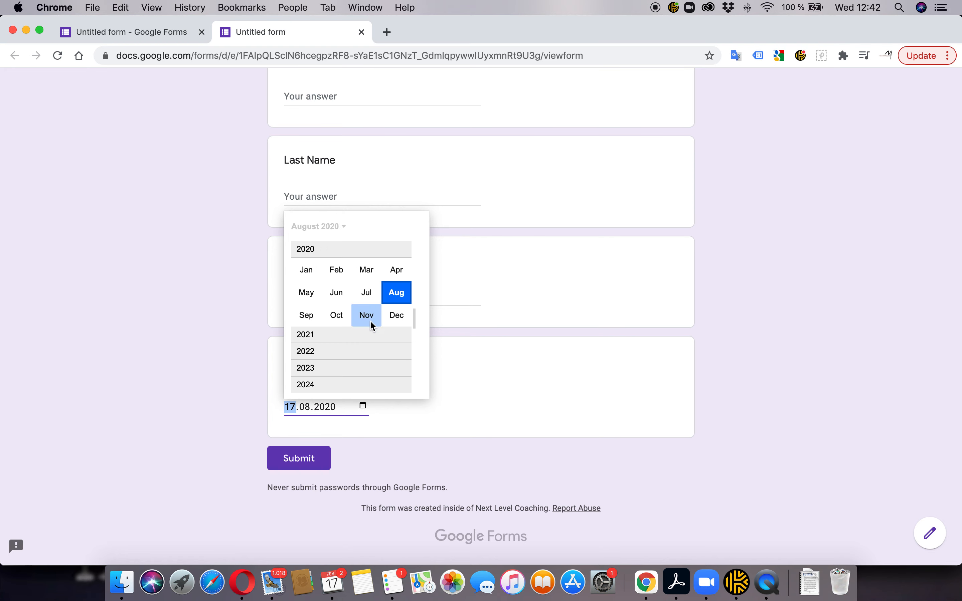
scroll(328, 355, "up", 3)
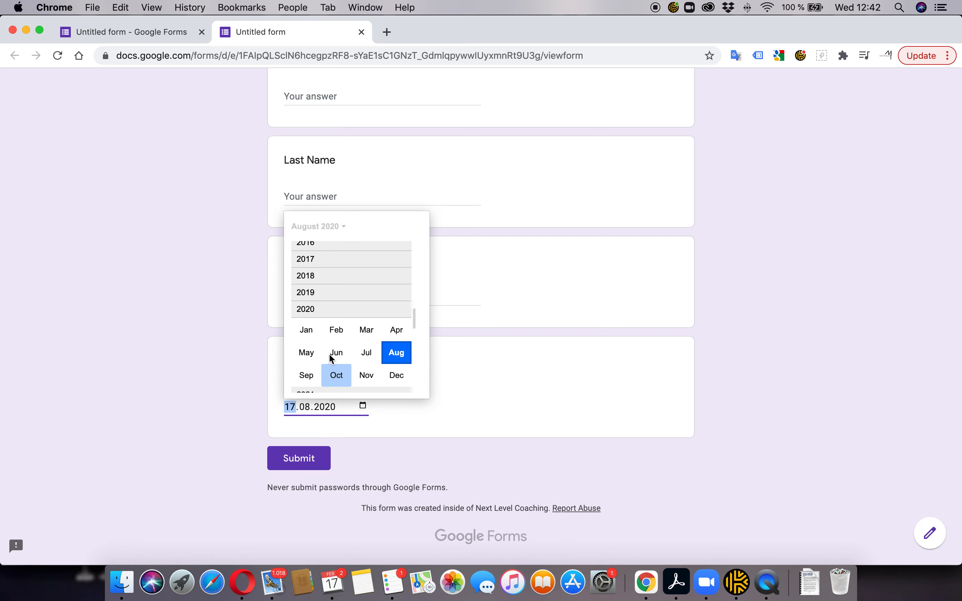
scroll(330, 304, "up", 10)
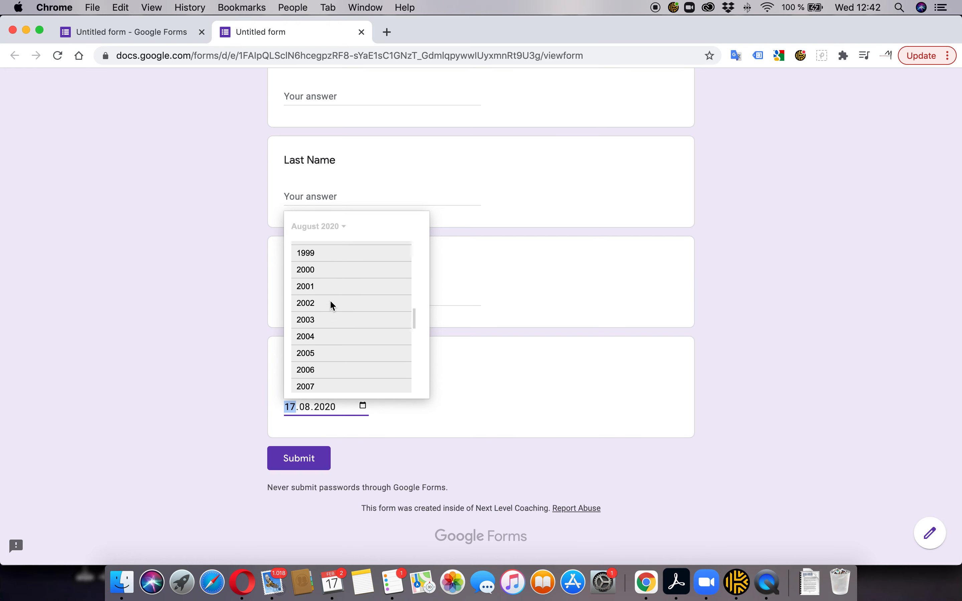
scroll(331, 302, "up", 10)
scroll(330, 302, "up", 3)
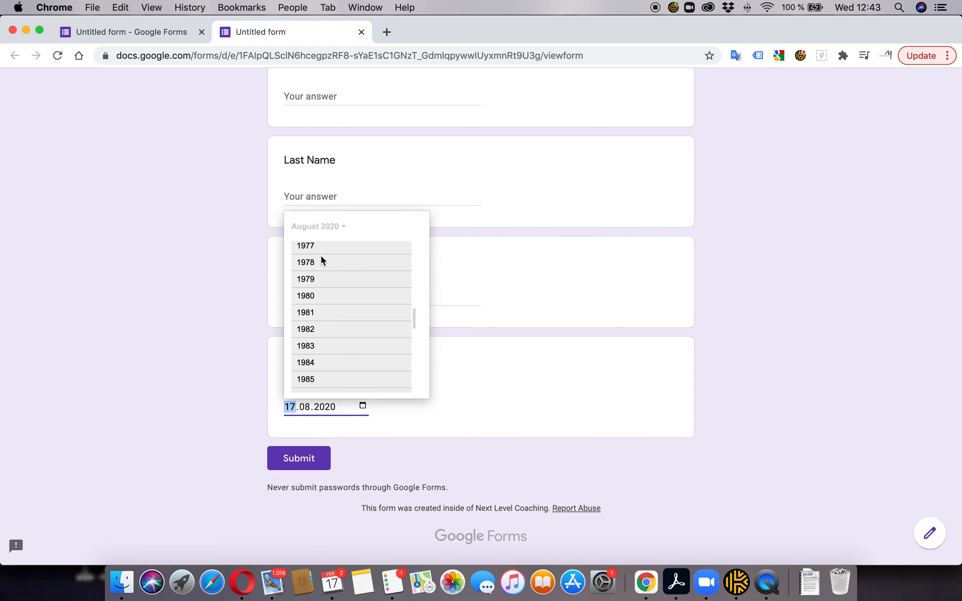
left_click(309, 253)
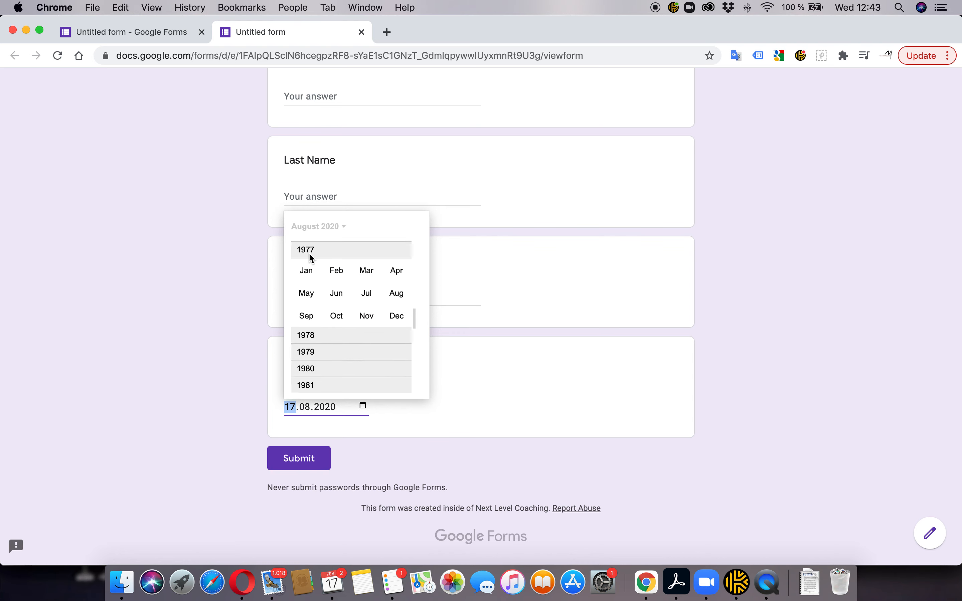
left_click(398, 274)
left_click(340, 292)
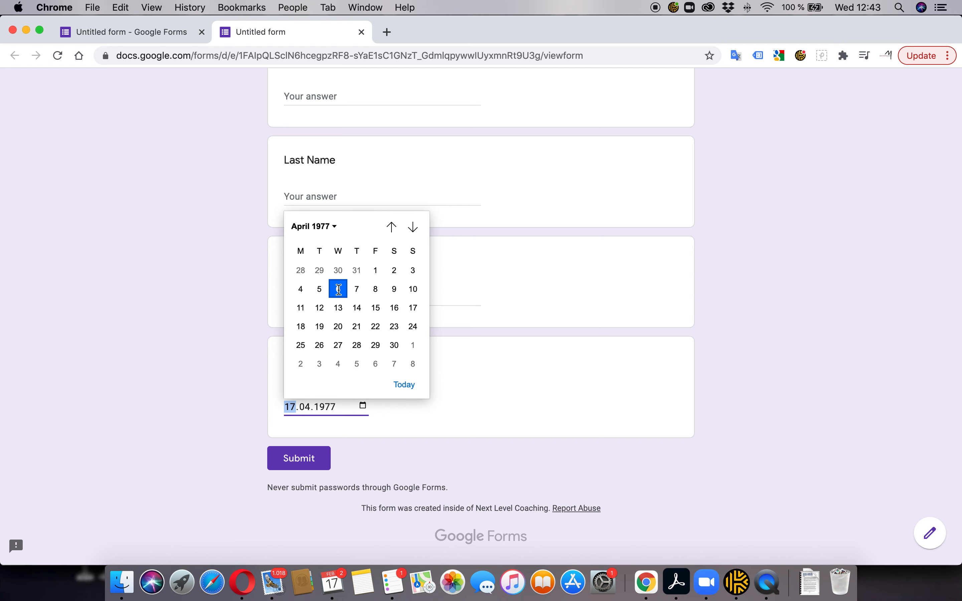
Close the preview tab and confirm leaving to return to the editor
scroll(387, 406, "up", 2)
scroll(385, 402, "up", 2)
scroll(386, 402, "down", 3)
scroll(386, 401, "up", 3)
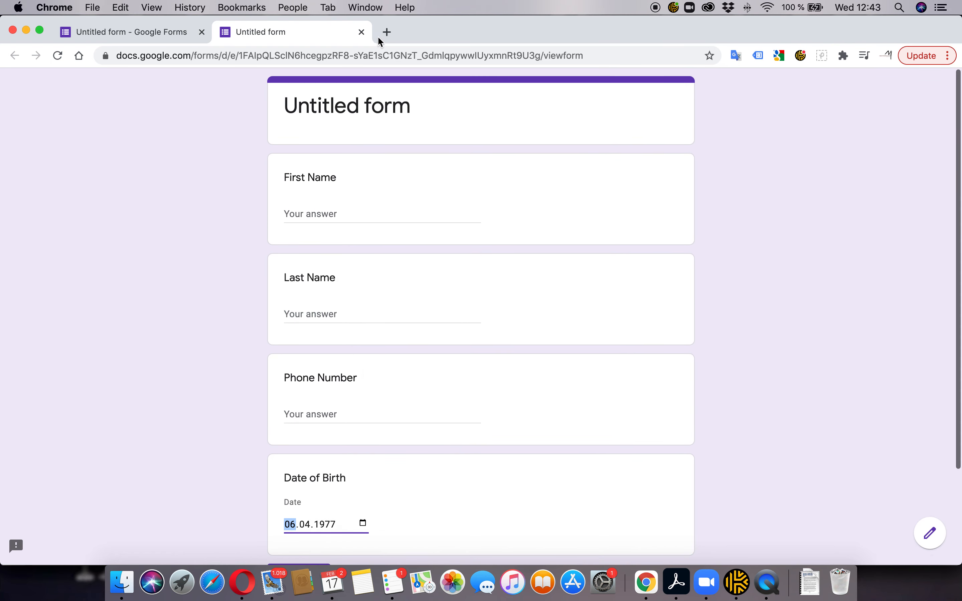
left_click(361, 32)
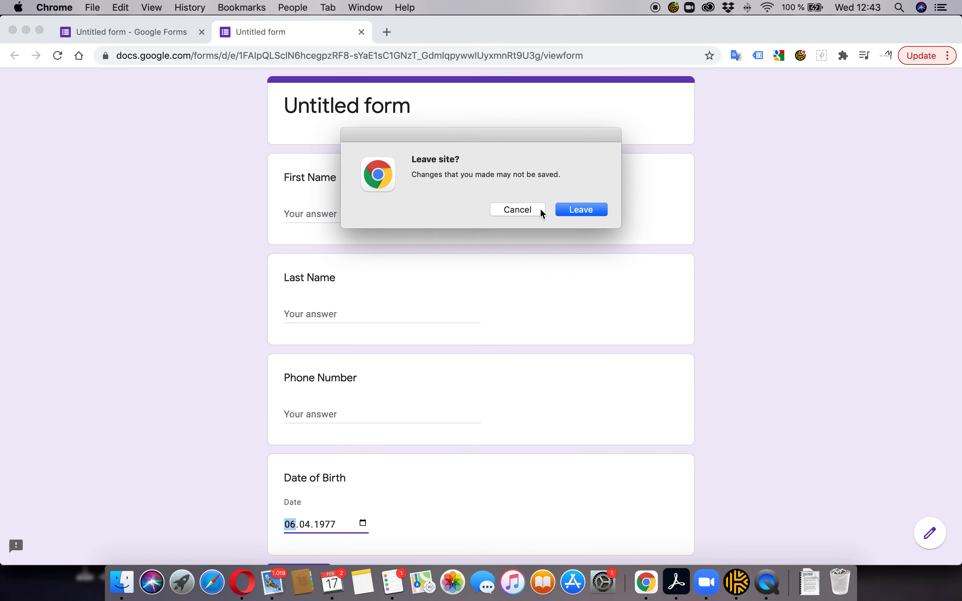
left_click(590, 215)
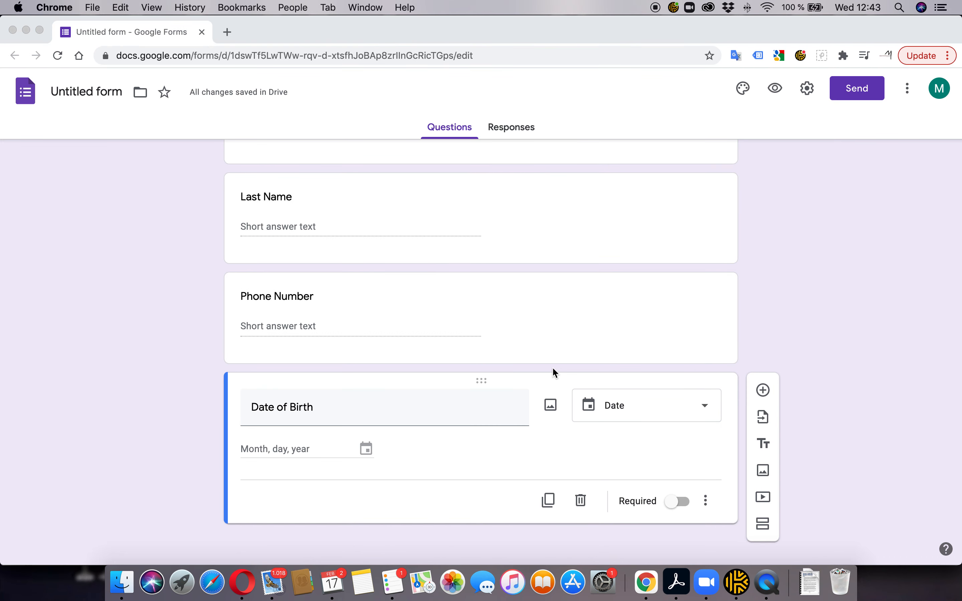
Make the Date of Birth question required
scroll(553, 368, "up", 5)
scroll(552, 368, "down", 3)
scroll(556, 374, "down", 2)
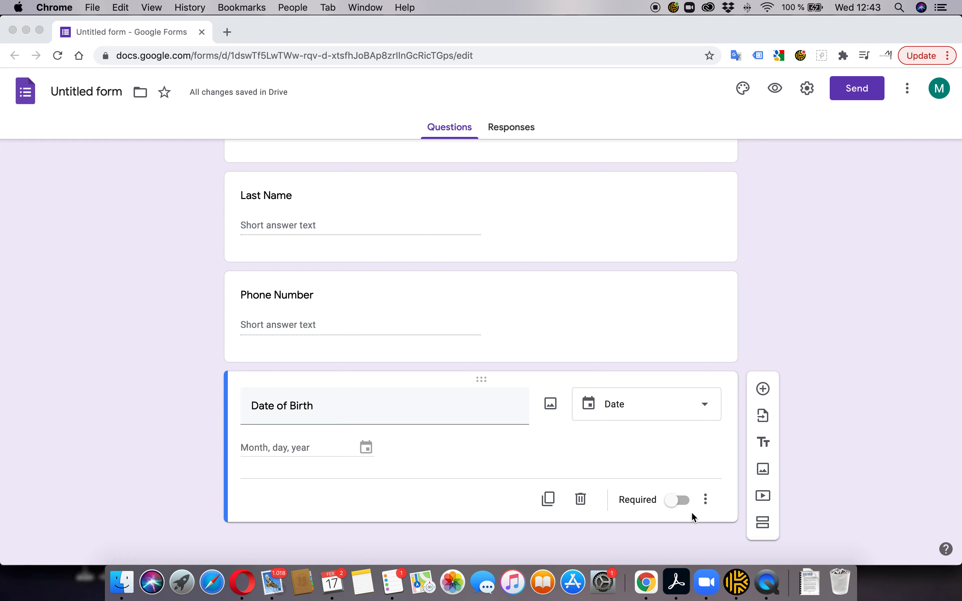
left_click(683, 498)
left_click(683, 499)
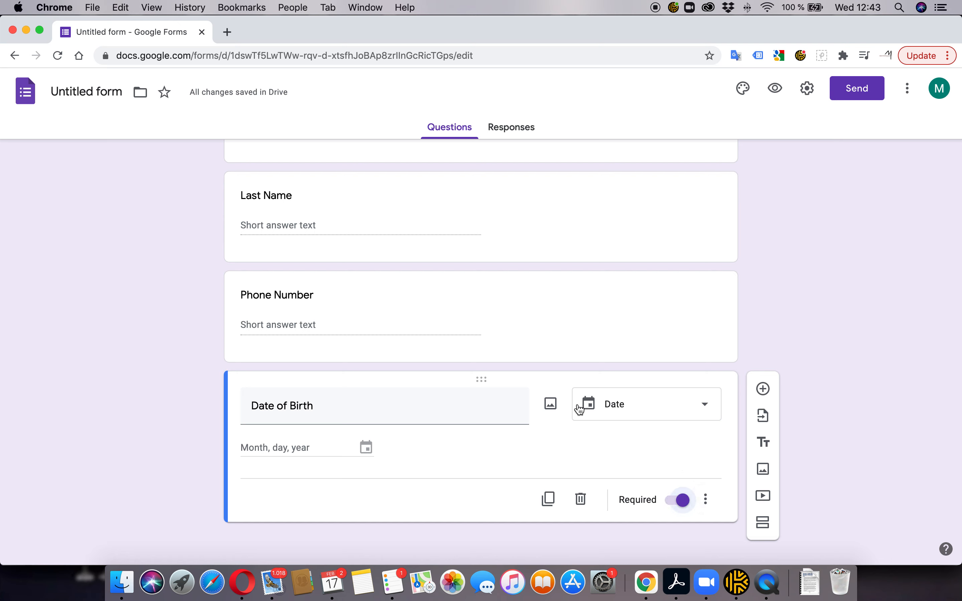
Make the First Name, Last Name and Phone Number questions required
scroll(642, 453, "up", 1)
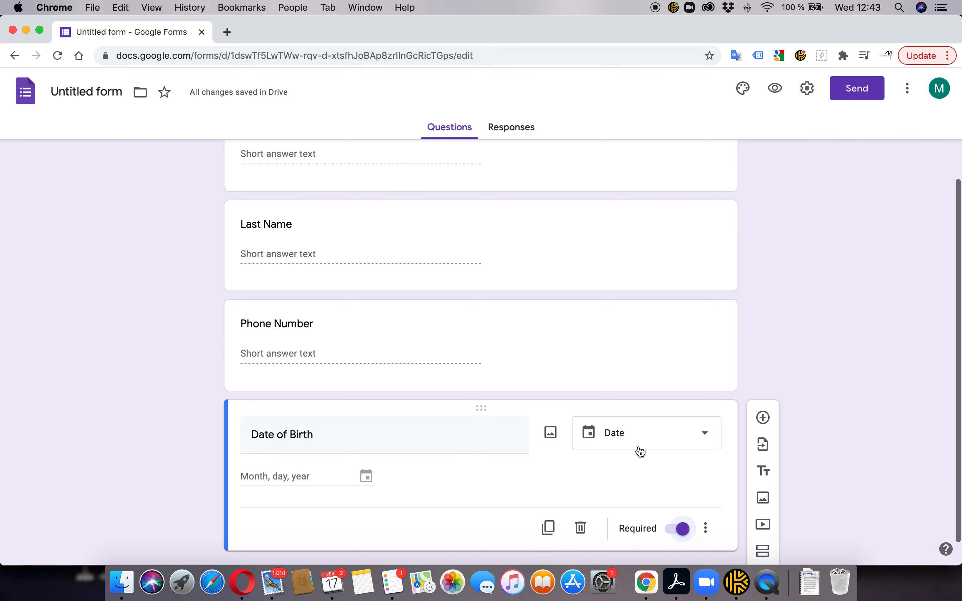
scroll(639, 447, "up", 5)
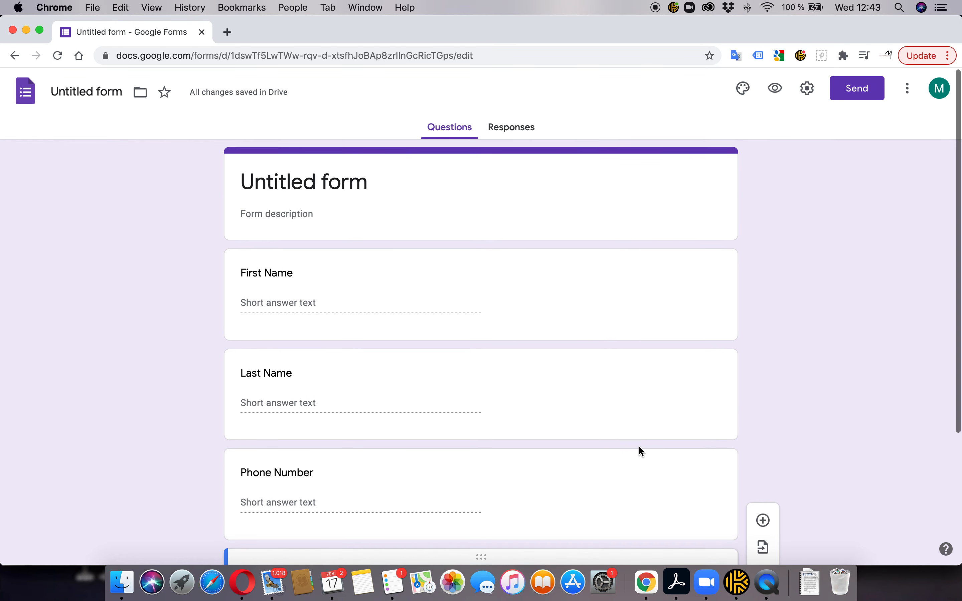
left_click(566, 288)
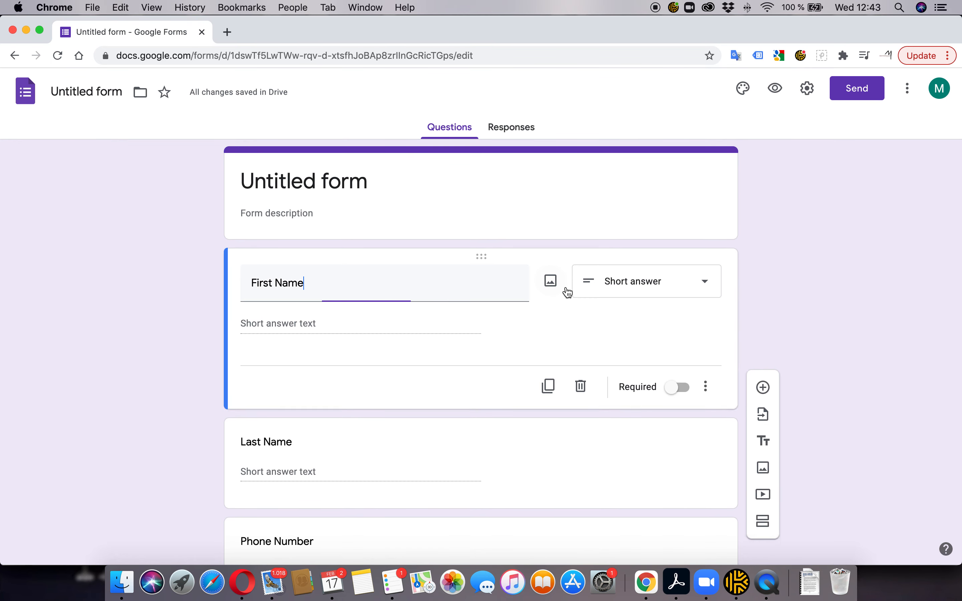
left_click(683, 389)
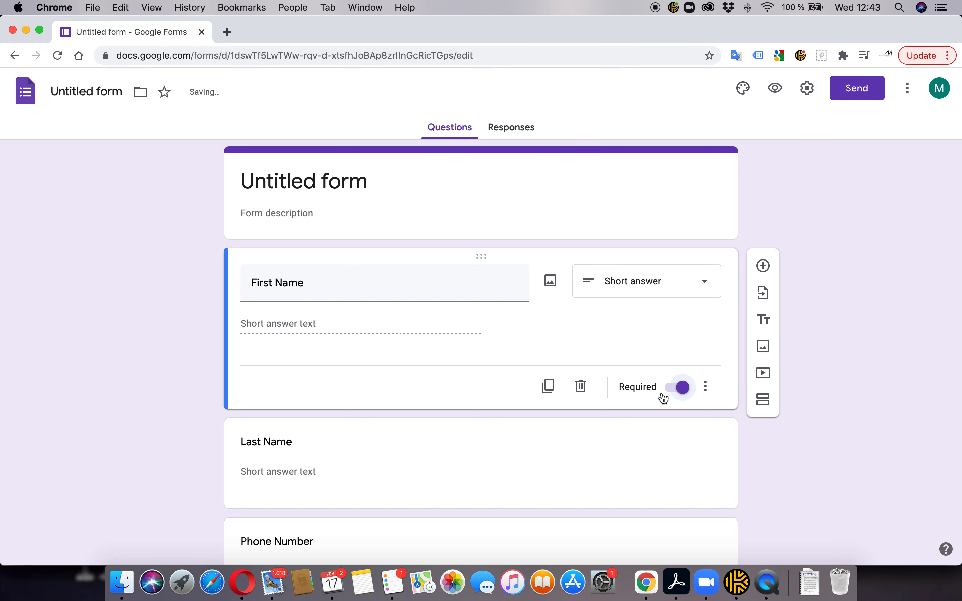
scroll(661, 392, "down", 5)
left_click(677, 313)
left_click(579, 391)
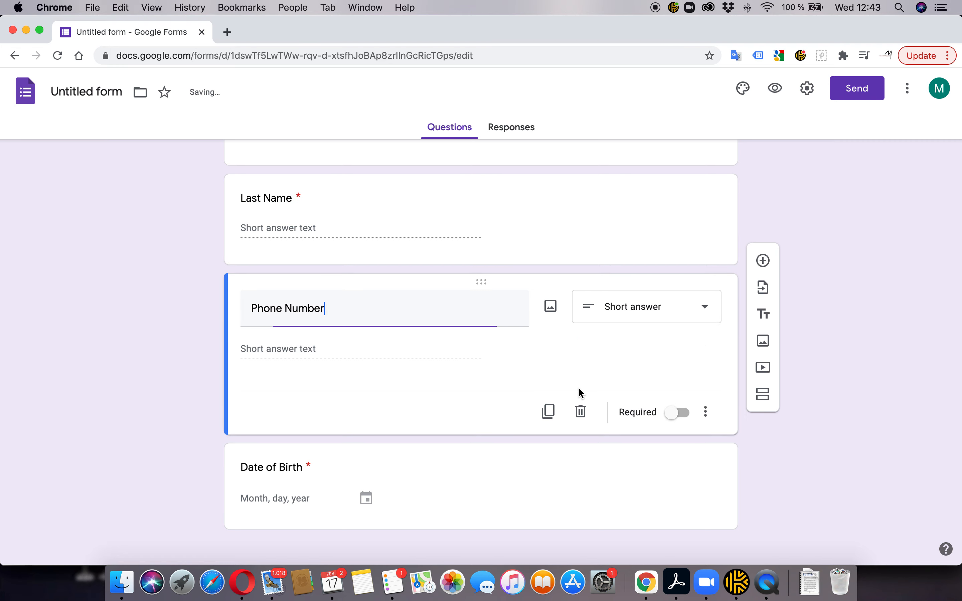
left_click(677, 413)
scroll(575, 381, "down", 1)
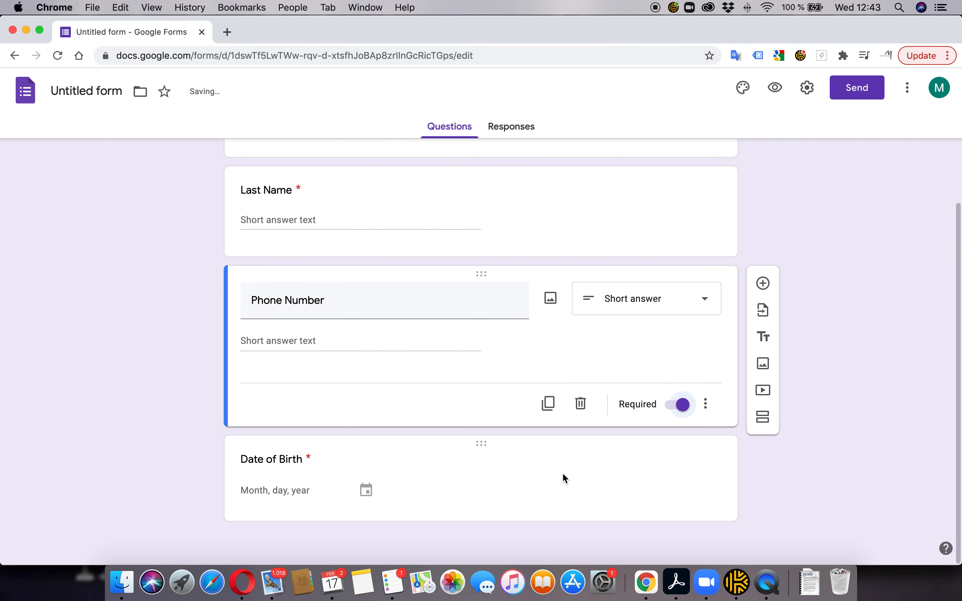
left_click(604, 485)
scroll(550, 455, "up", 5)
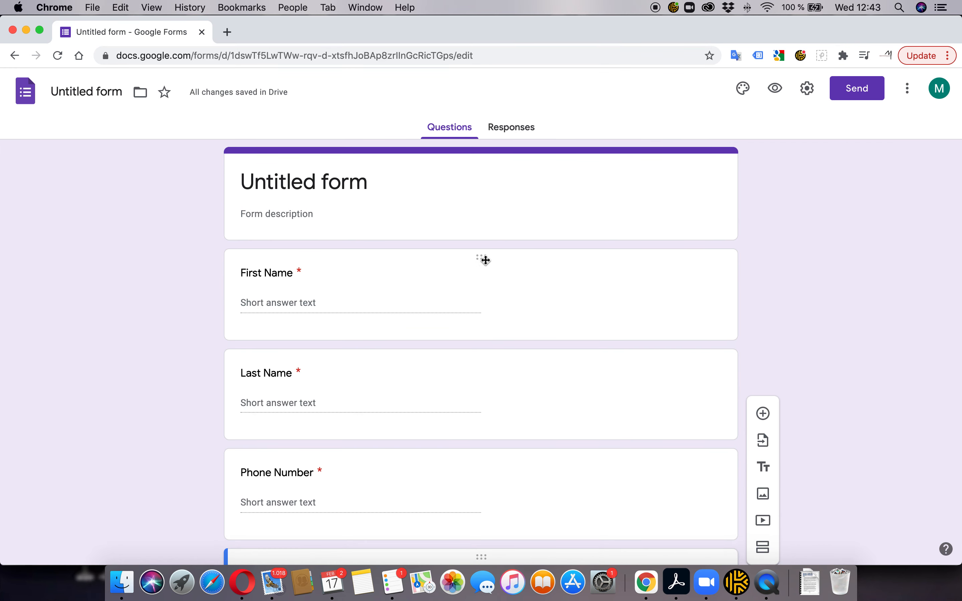
scroll(460, 252, "down", 5)
scroll(458, 255, "up", 5)
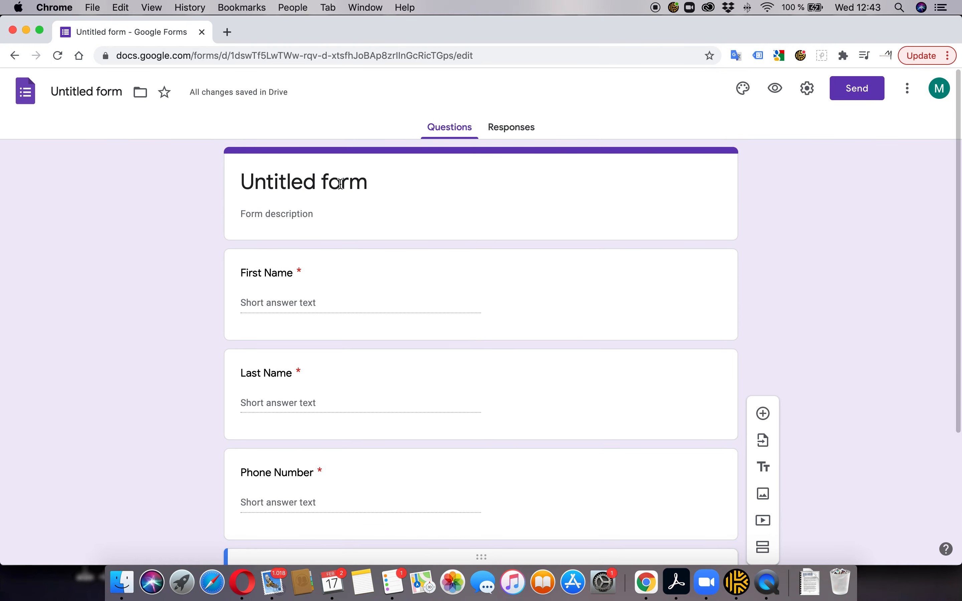
Title the form 'Pre Consultation Form', checking it against the reference document
key("super+Tab")
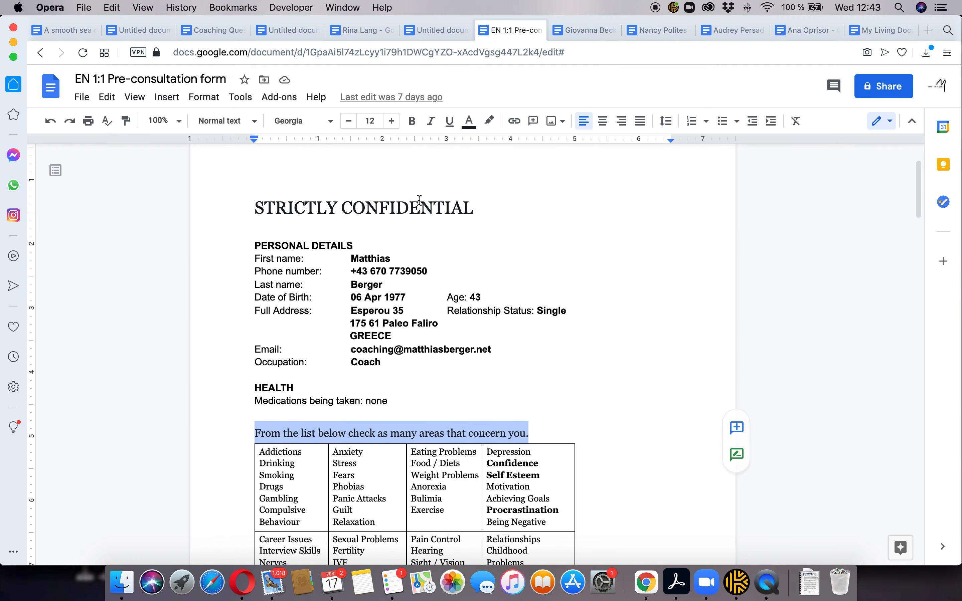
scroll(440, 194, "up", 3)
key("super+Tab")
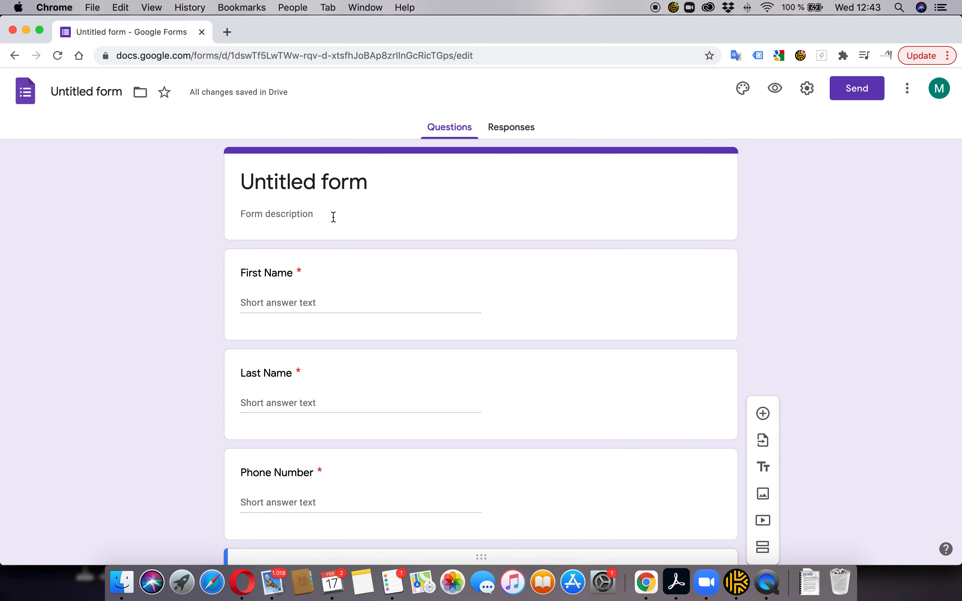
left_click(427, 179)
type("Pre ")
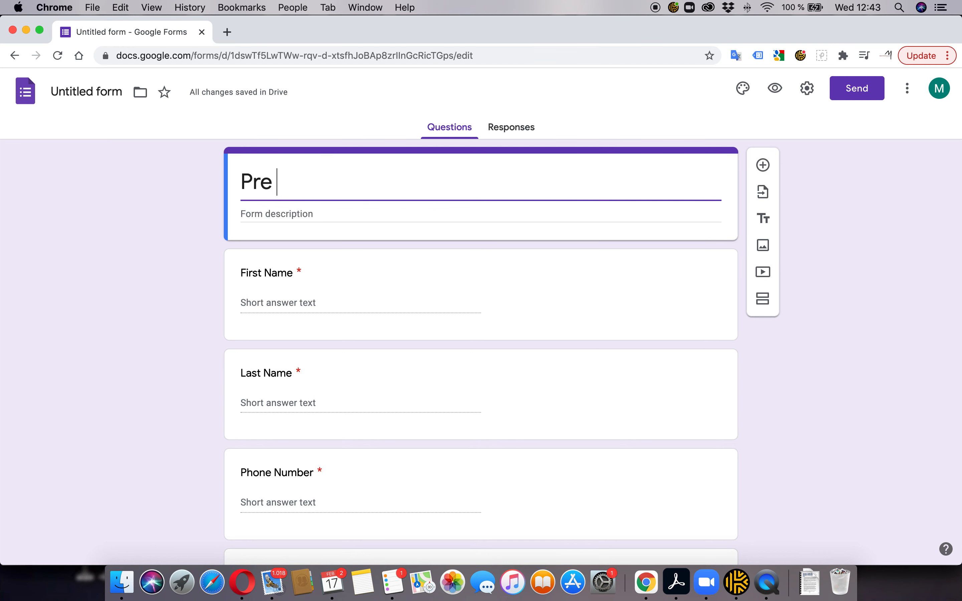
type("Consul")
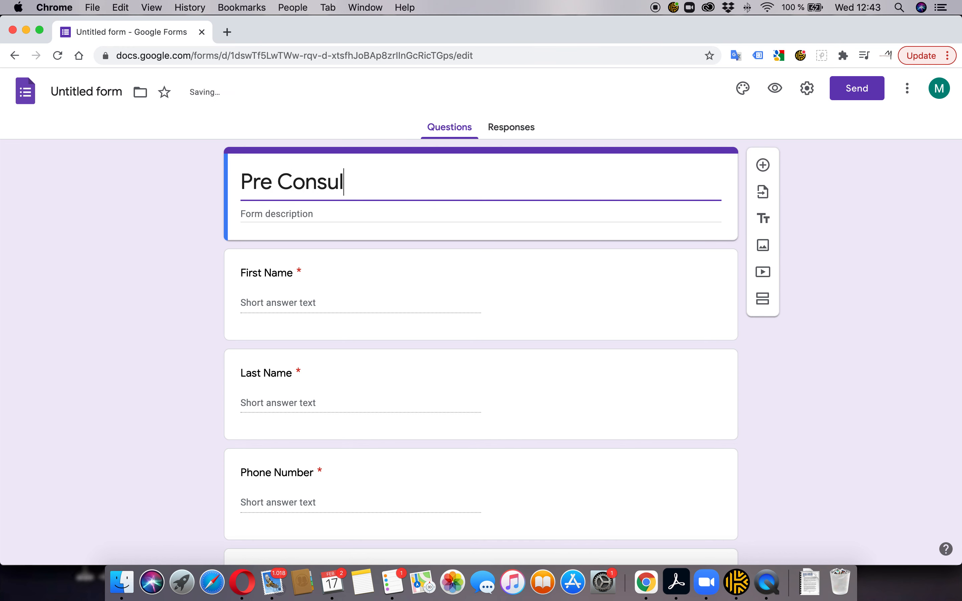
type("tation Form")
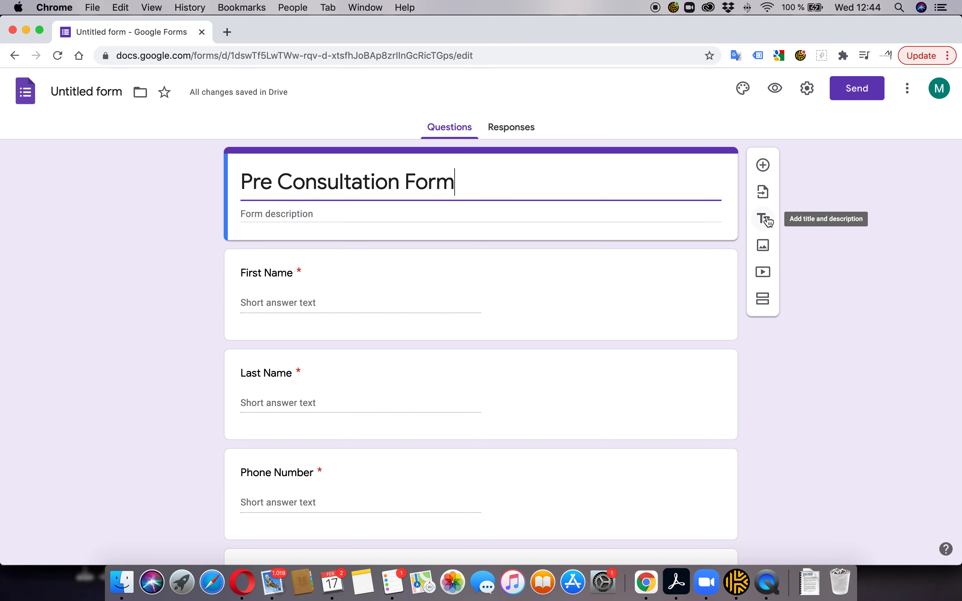
left_click(193, 240)
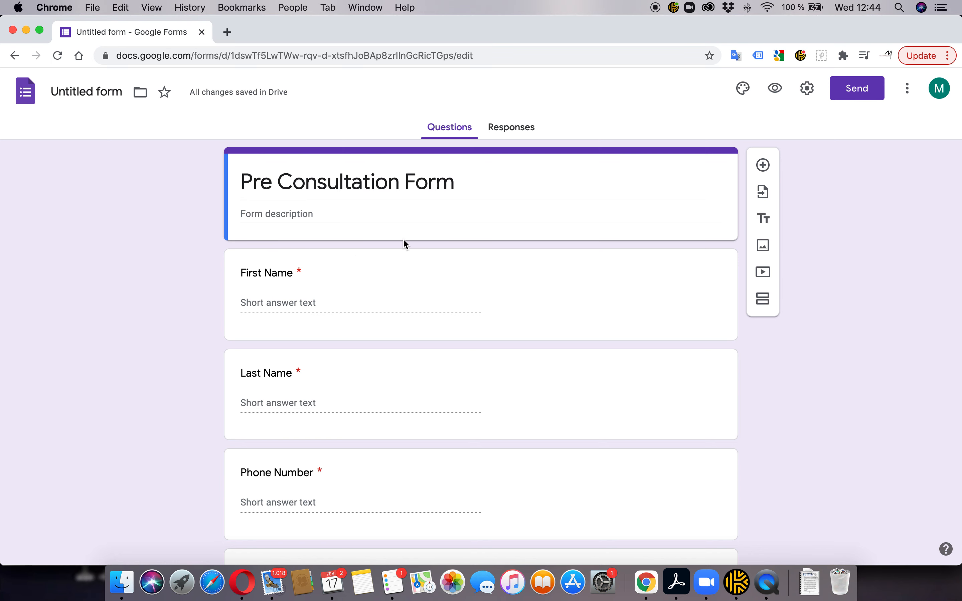
key("super+Tab")
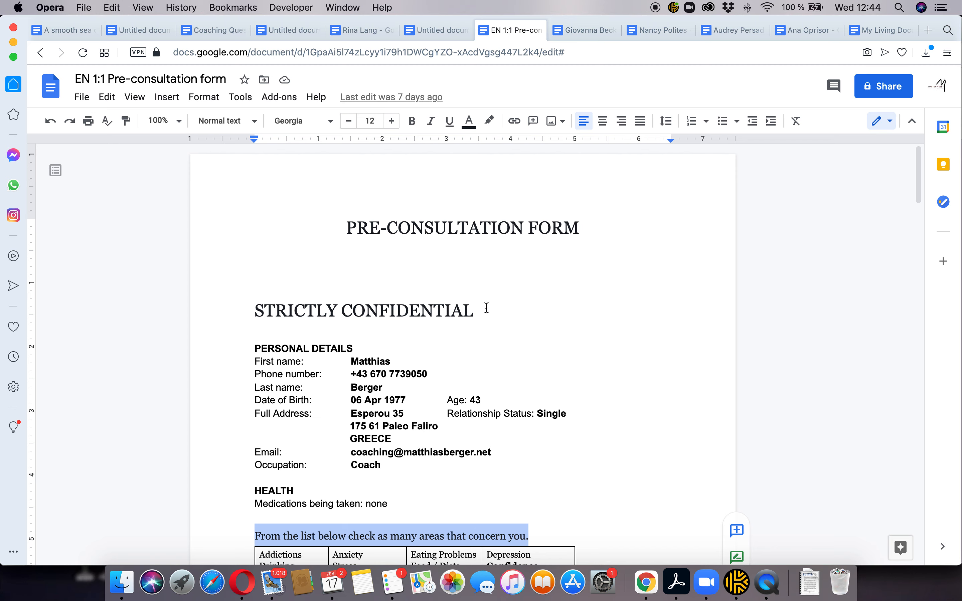
key("super+Tab")
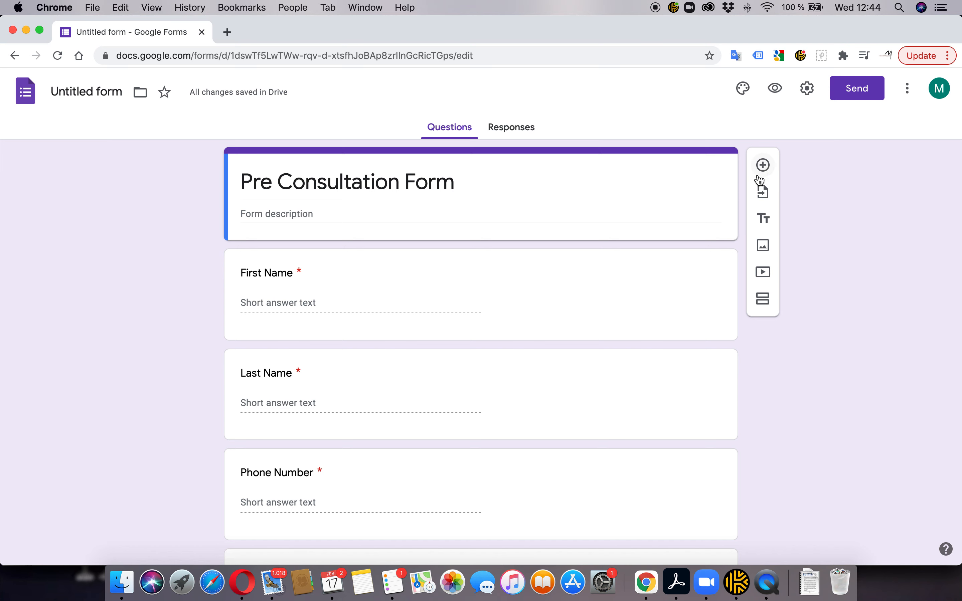
Add a 'Strictly Confidential' title block above First Name, then return to the reference document
left_click(764, 219)
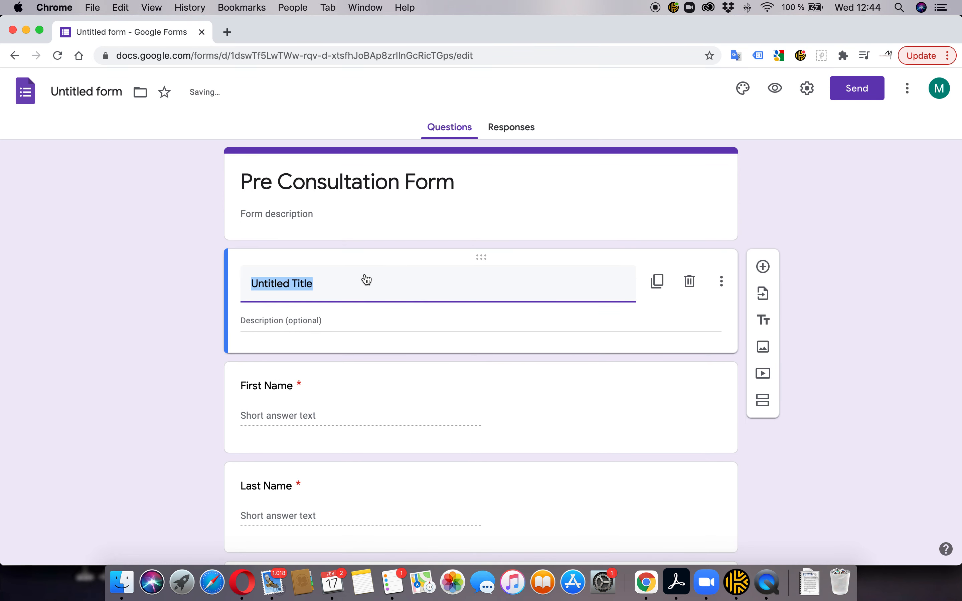
key("super+Tab")
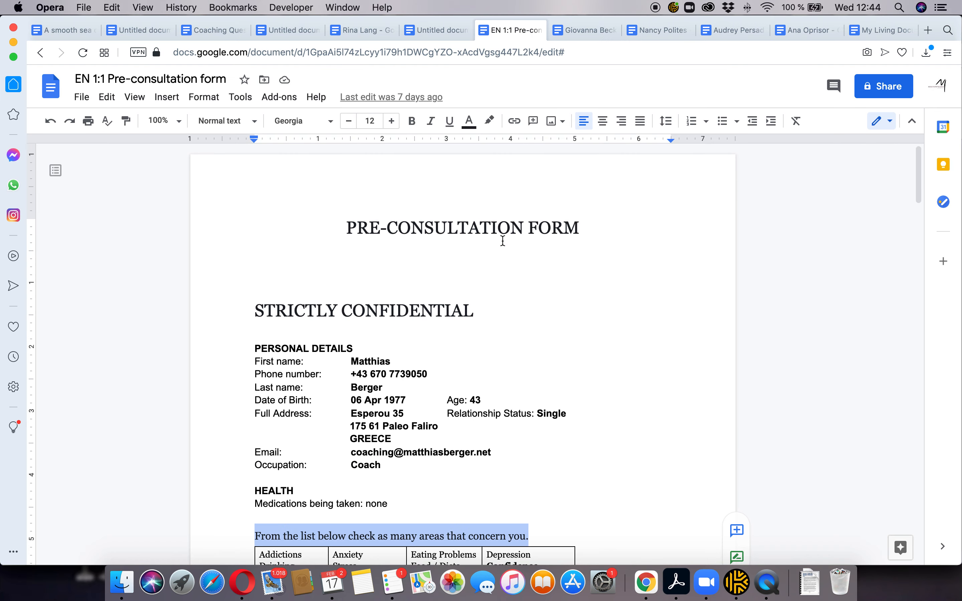
key("super+Tab")
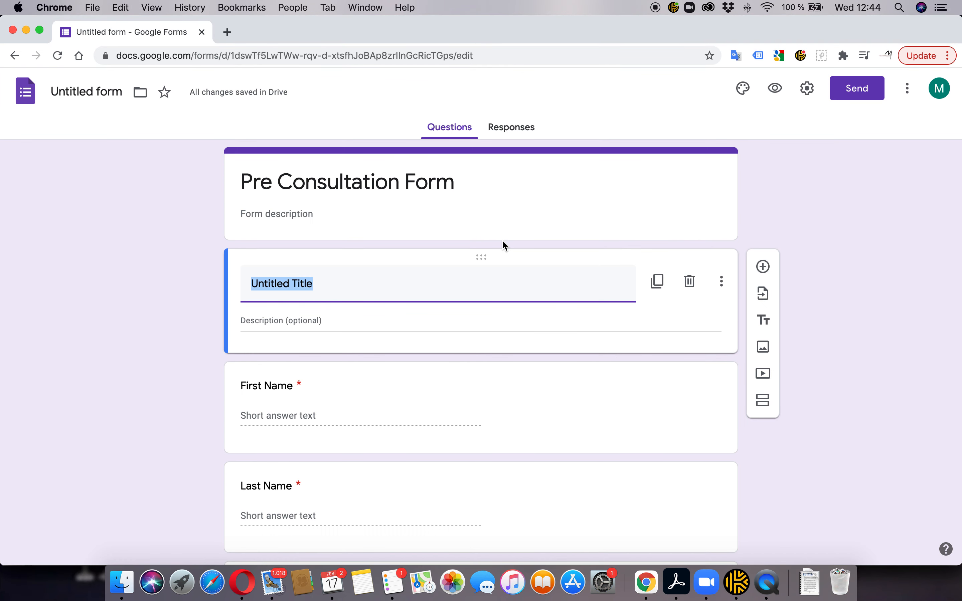
type("Strictly Con")
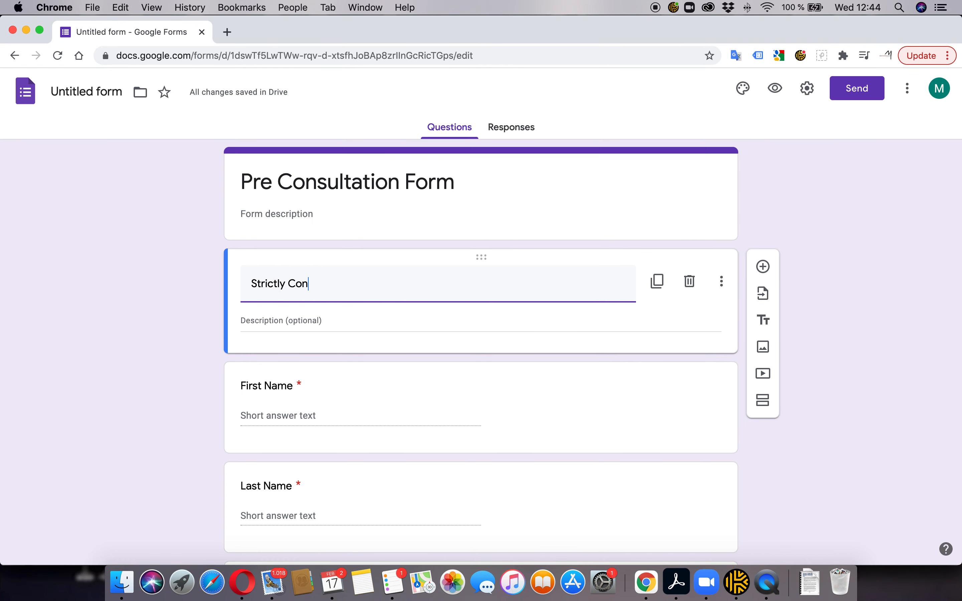
type("fidential")
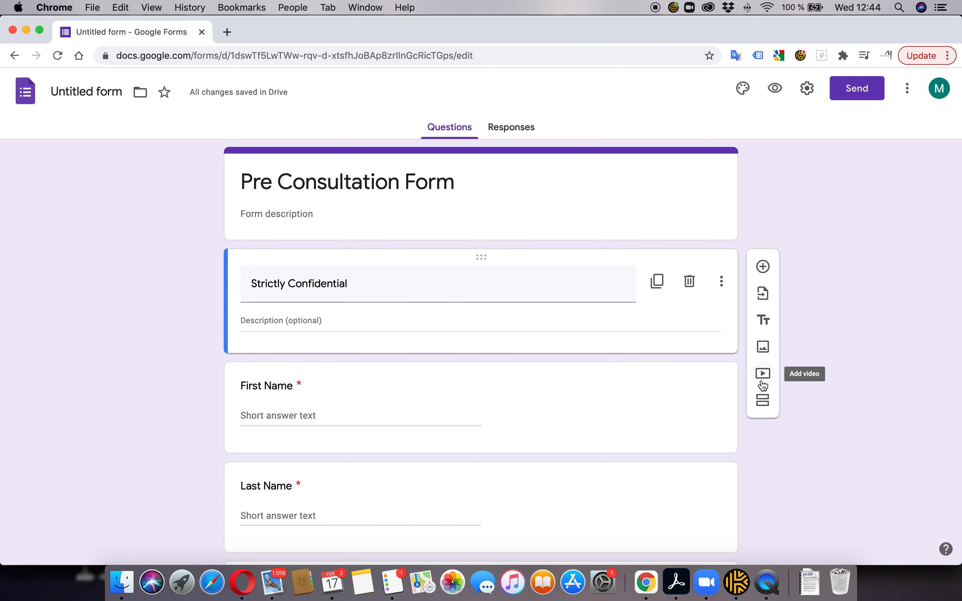
scroll(757, 379, "down", 4)
scroll(758, 380, "down", 2)
scroll(759, 381, "down", 1)
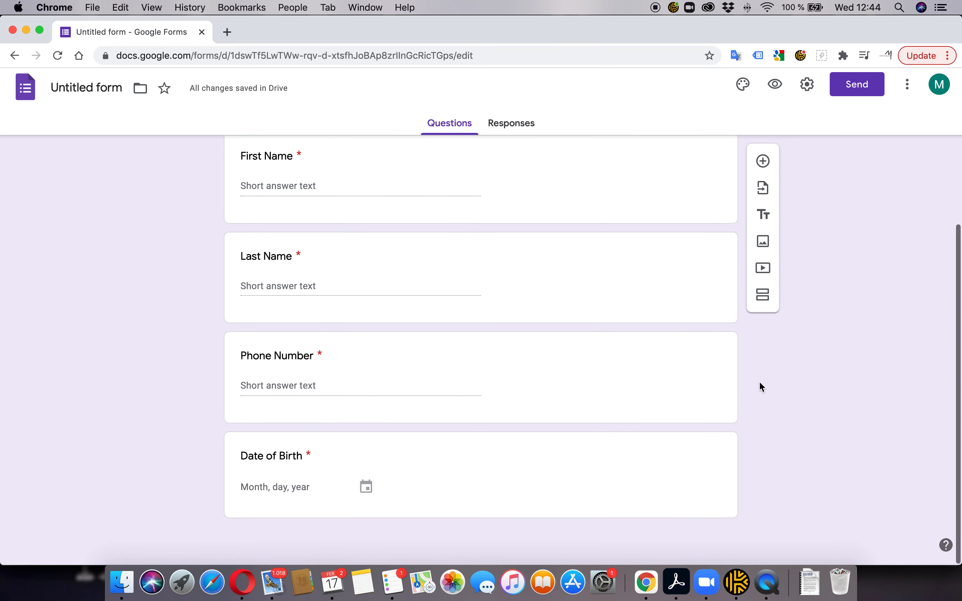
scroll(759, 382, "up", 3)
scroll(543, 329, "up", 3)
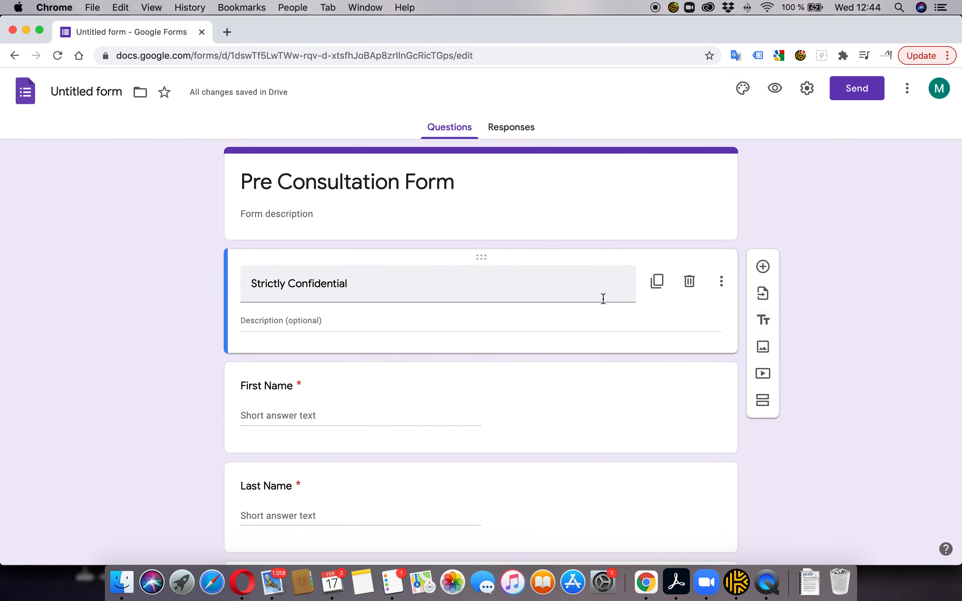
key("super+Tab")
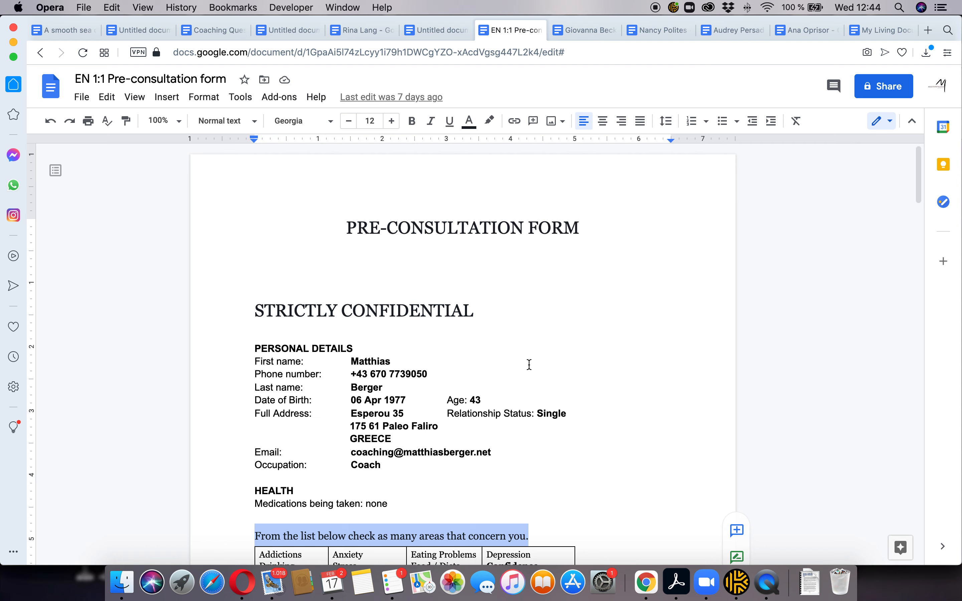
Duplicate the required Last Name question so its copy sits just beneath it
scroll(538, 357, "down", 5)
scroll(537, 356, "up", 5)
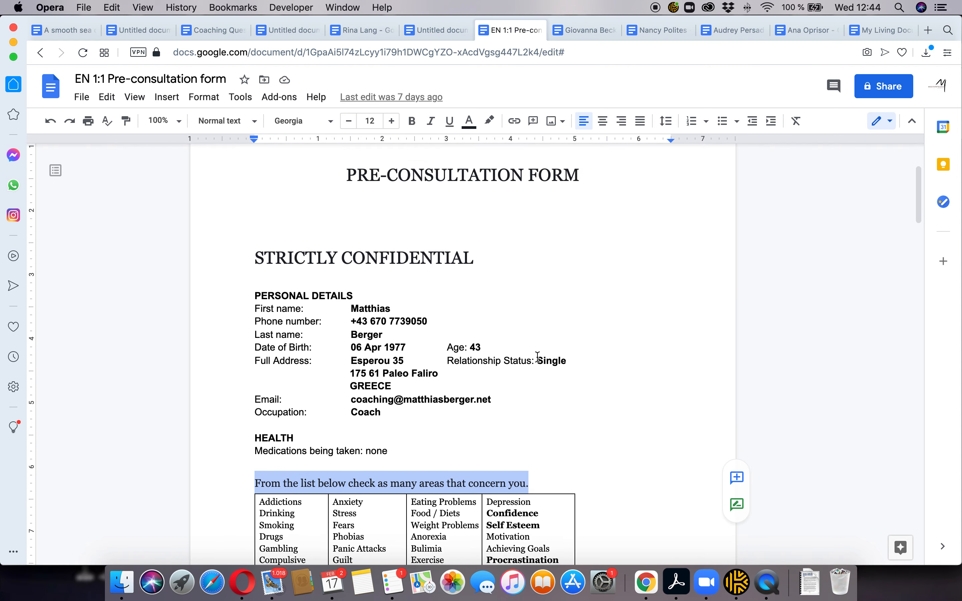
scroll(538, 356, "down", 3)
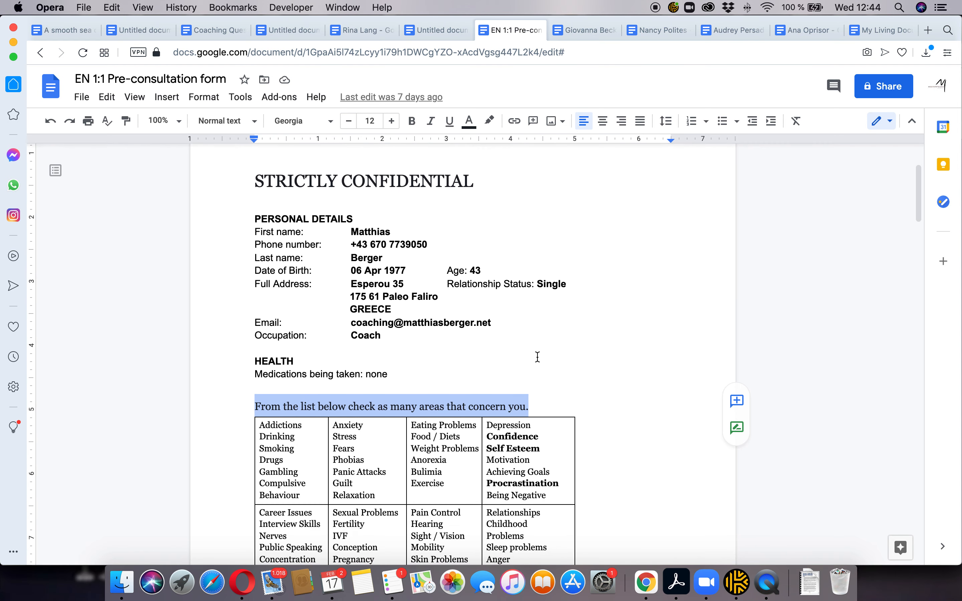
key("super+Tab")
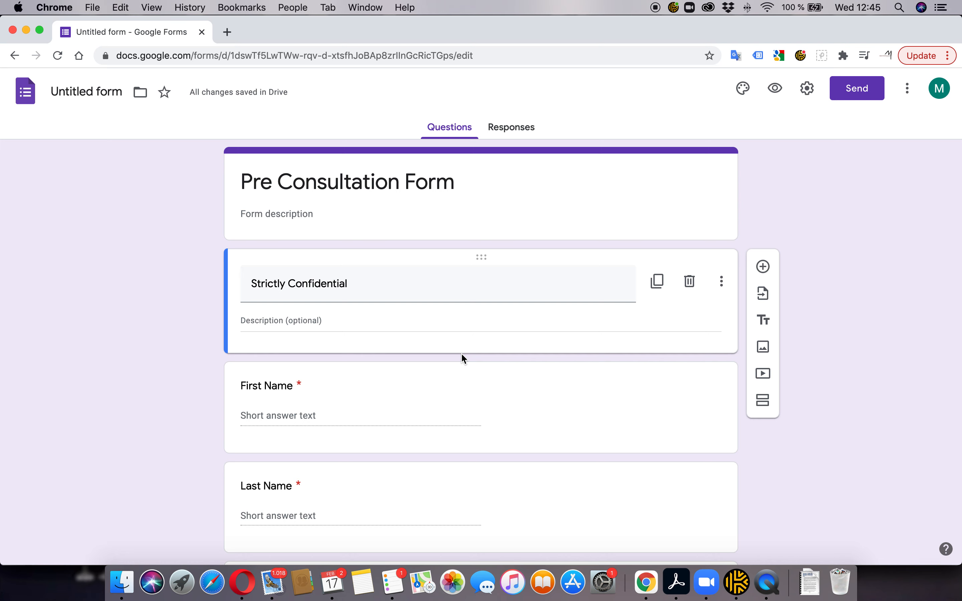
mouse_move(482, 370)
scroll(488, 399, "down", 3)
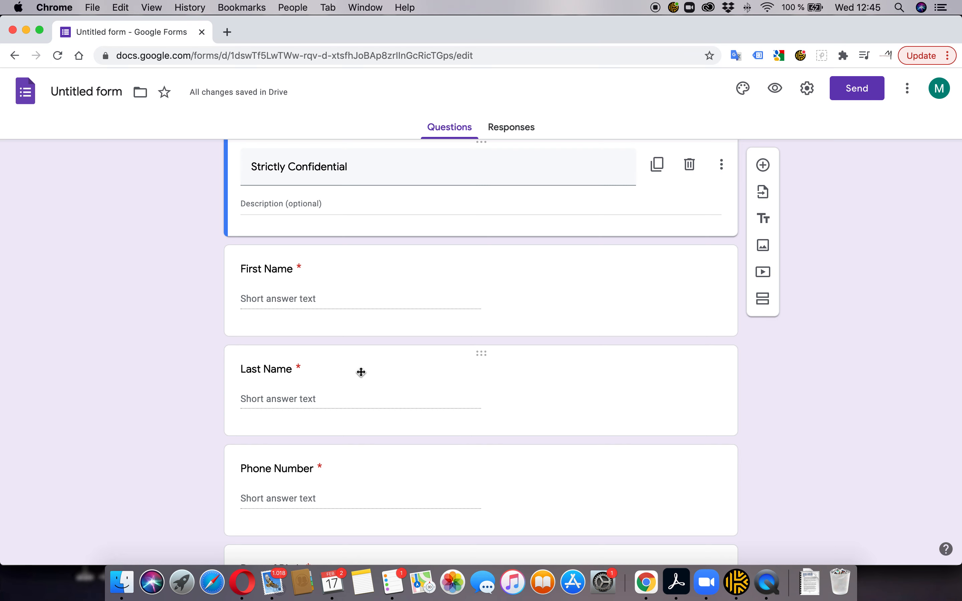
scroll(358, 446, "down", 3)
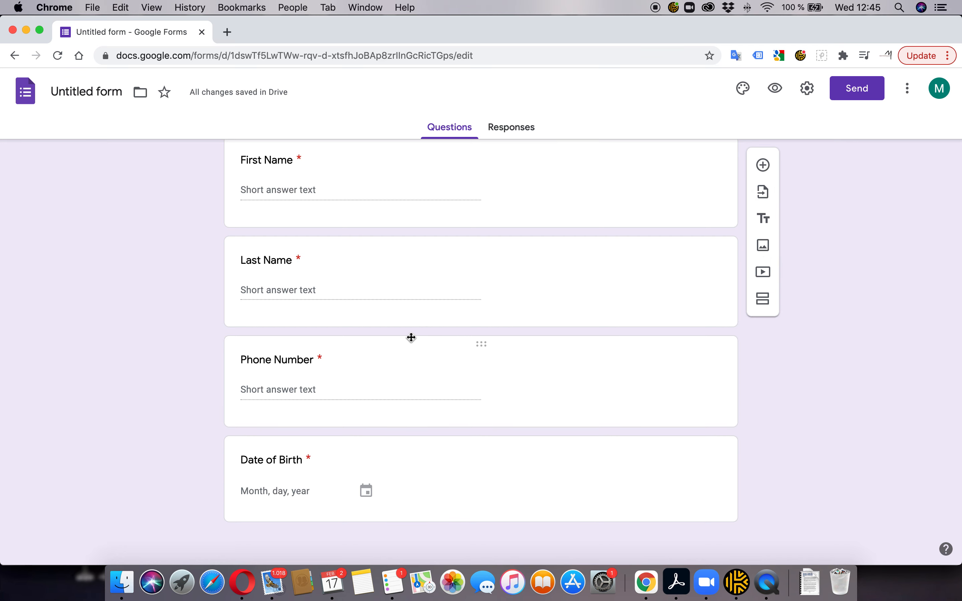
left_click(508, 286)
left_click(550, 334)
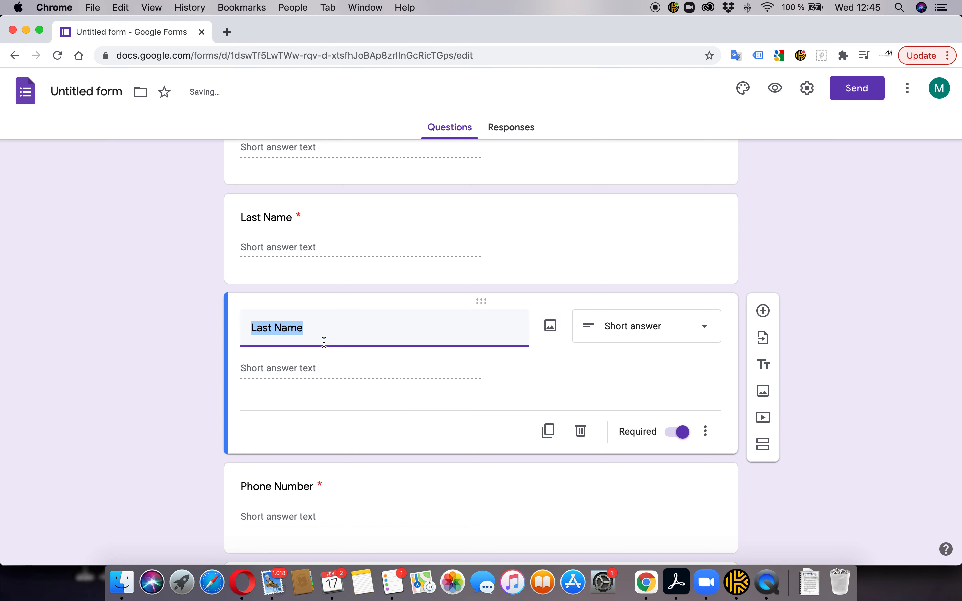
scroll(334, 358, "down", 3)
scroll(339, 364, "up", 3)
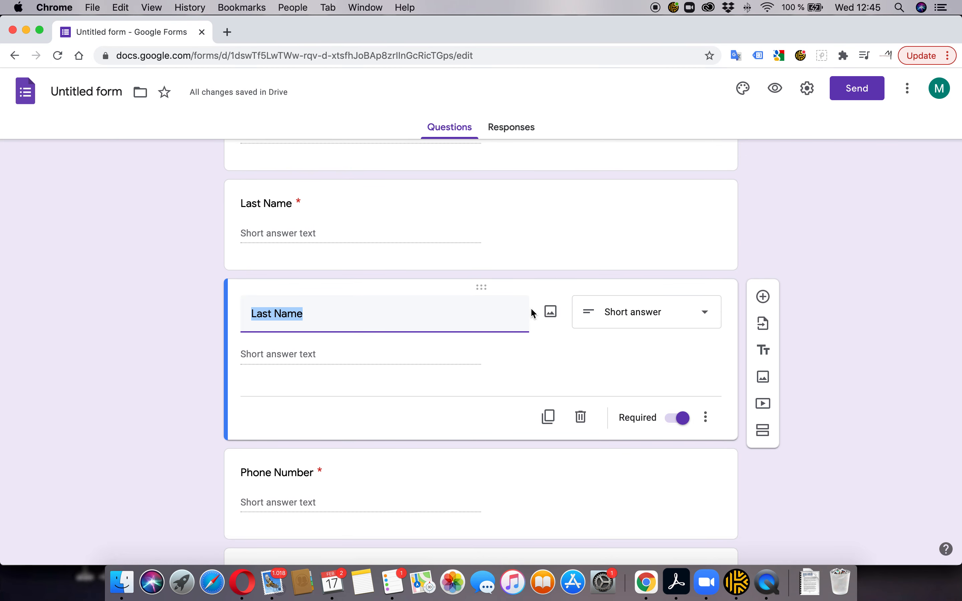
Change the copied Last Name question's type to File upload and read the Drive upload notice
scroll(550, 314, "down", 1)
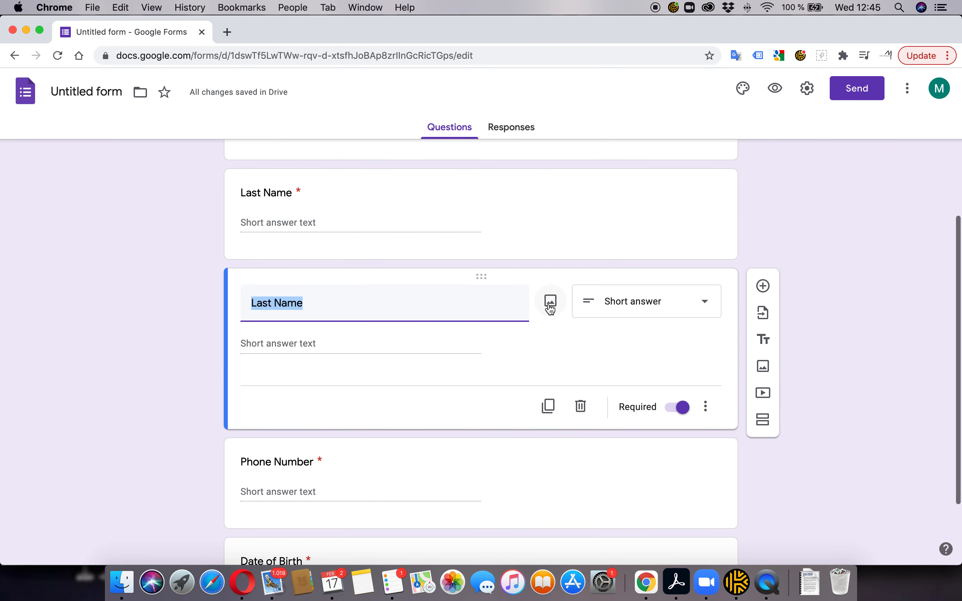
left_click(656, 301)
left_click(614, 345)
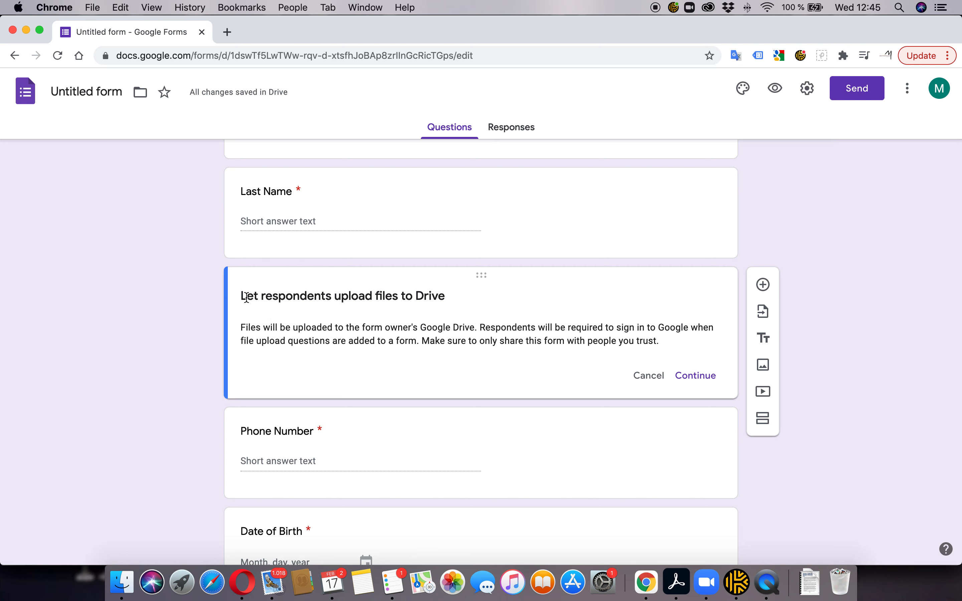
triple_click(266, 296)
left_click(447, 297)
left_click_drag(241, 328, 479, 327)
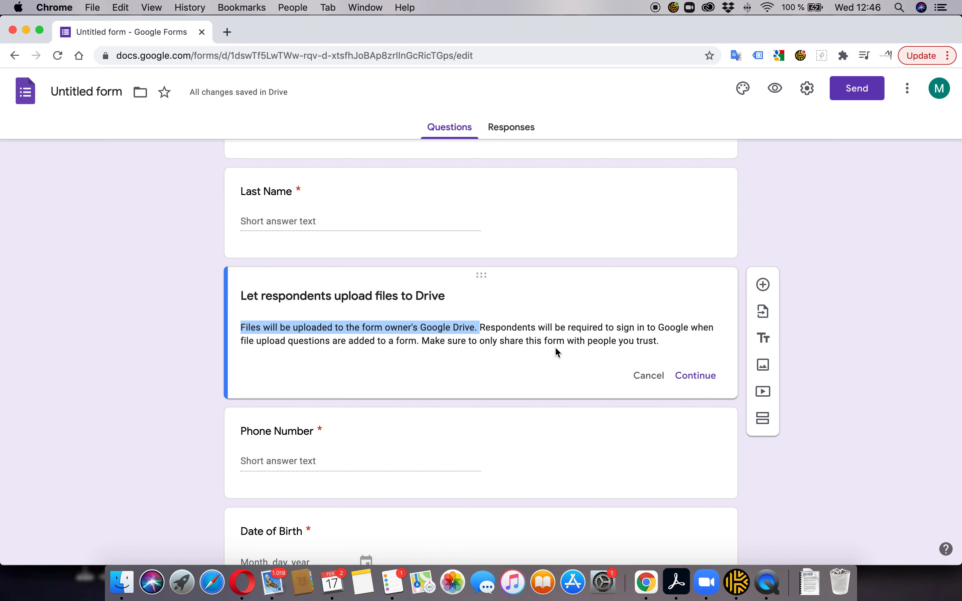
Accept the file-upload notice and rename the question to 'Picture'
left_click(700, 376)
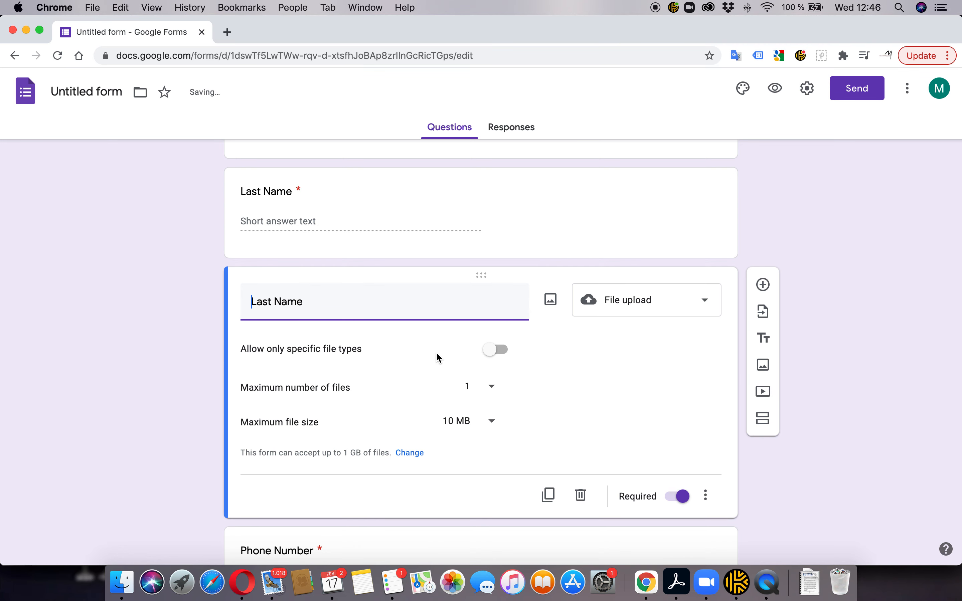
left_click_drag(316, 305, 197, 315)
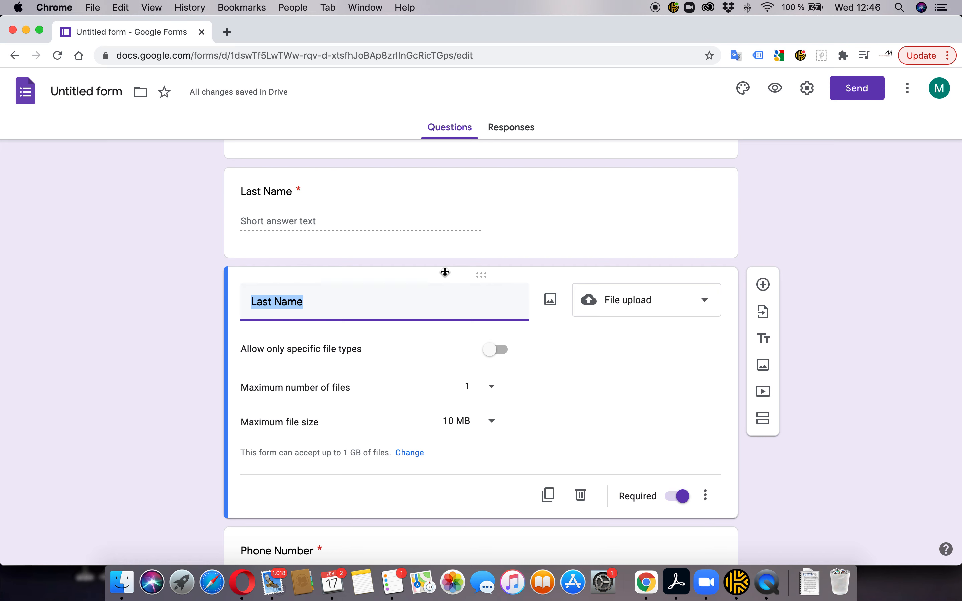
type("Pic")
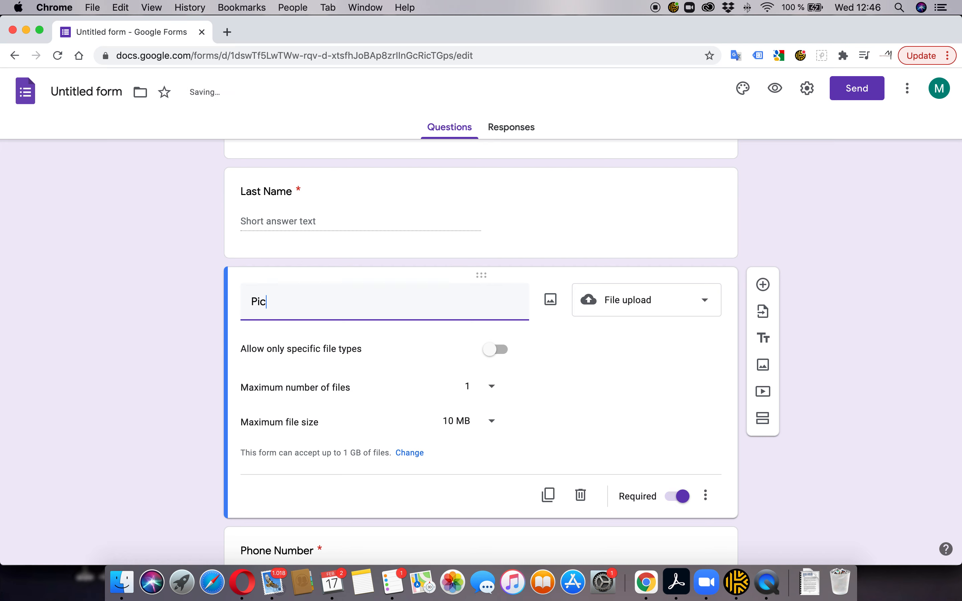
type("ture")
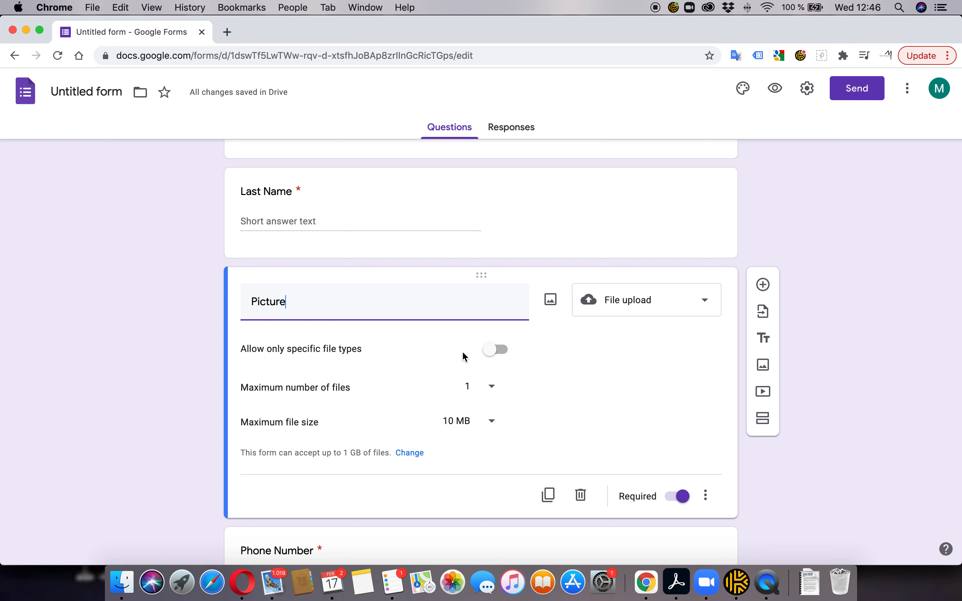
Restrict the Picture question to image files only and make it optional
left_click(503, 351)
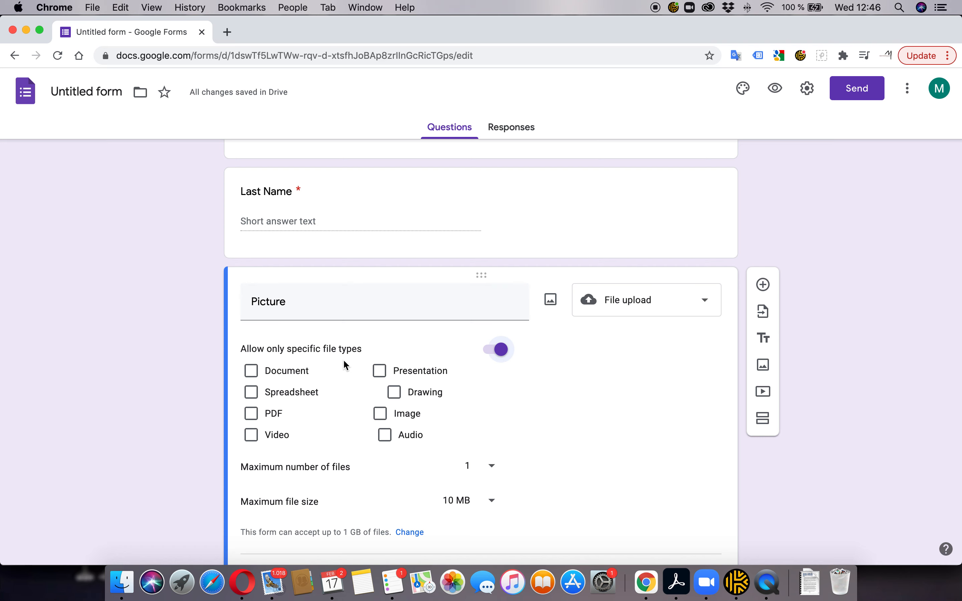
scroll(397, 357, "down", 3)
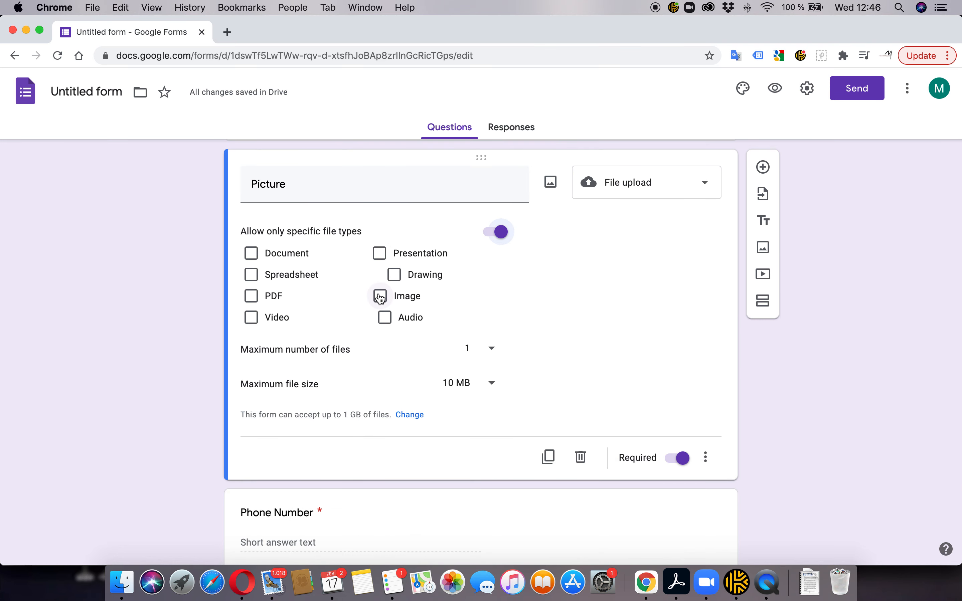
left_click(380, 297)
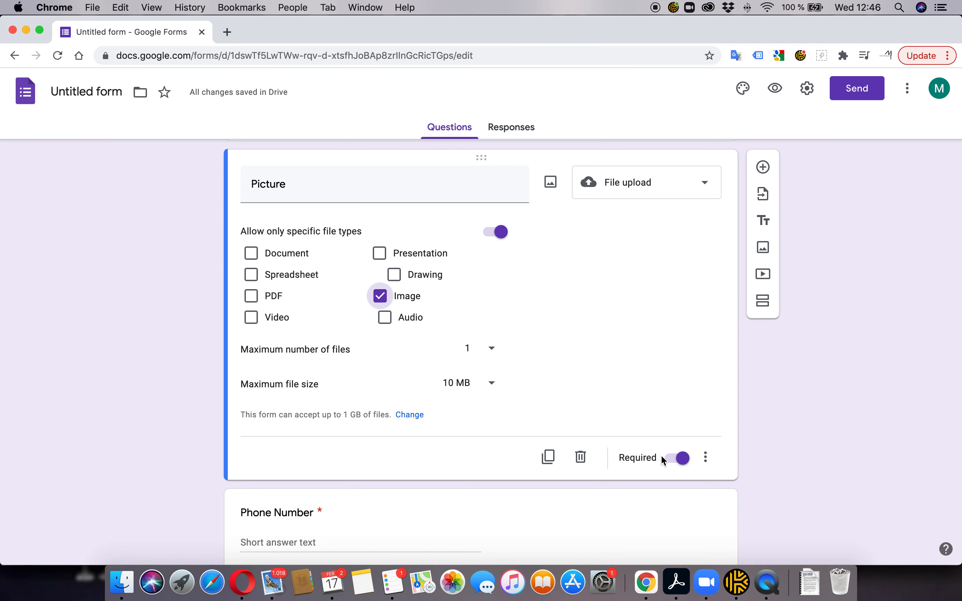
scroll(675, 462, "down", 1)
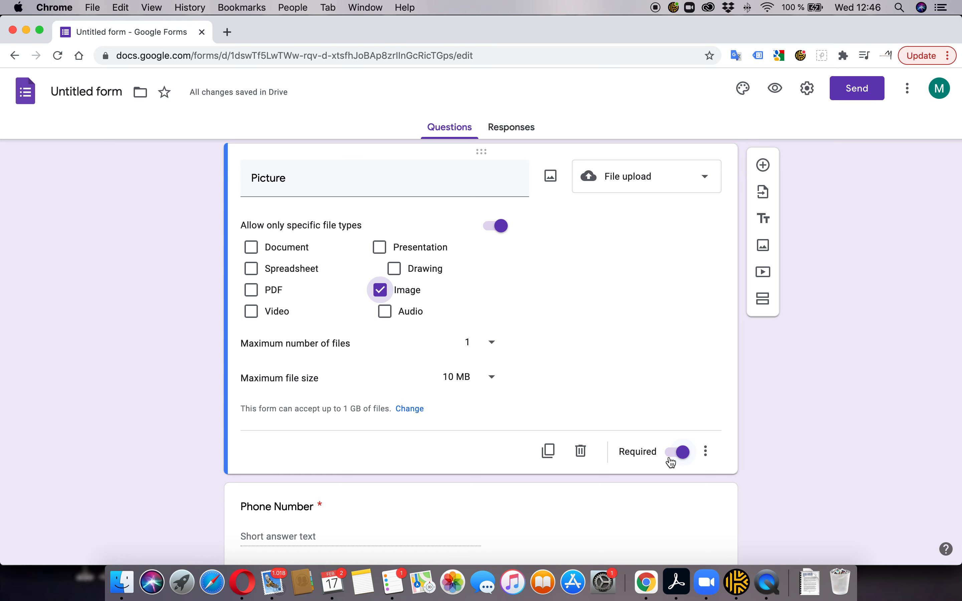
left_click(676, 454)
scroll(616, 364, "up", 5)
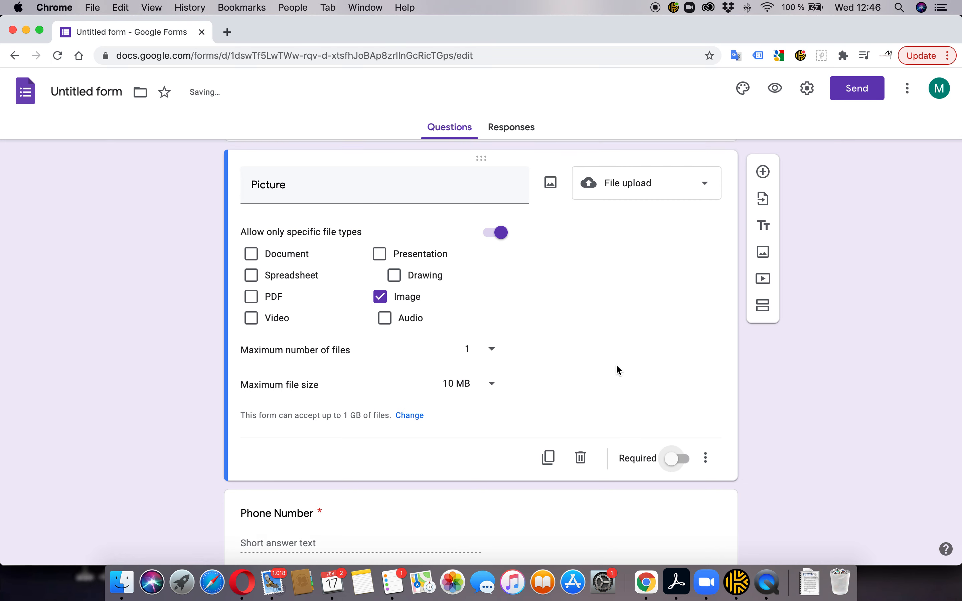
scroll(616, 369, "down", 5)
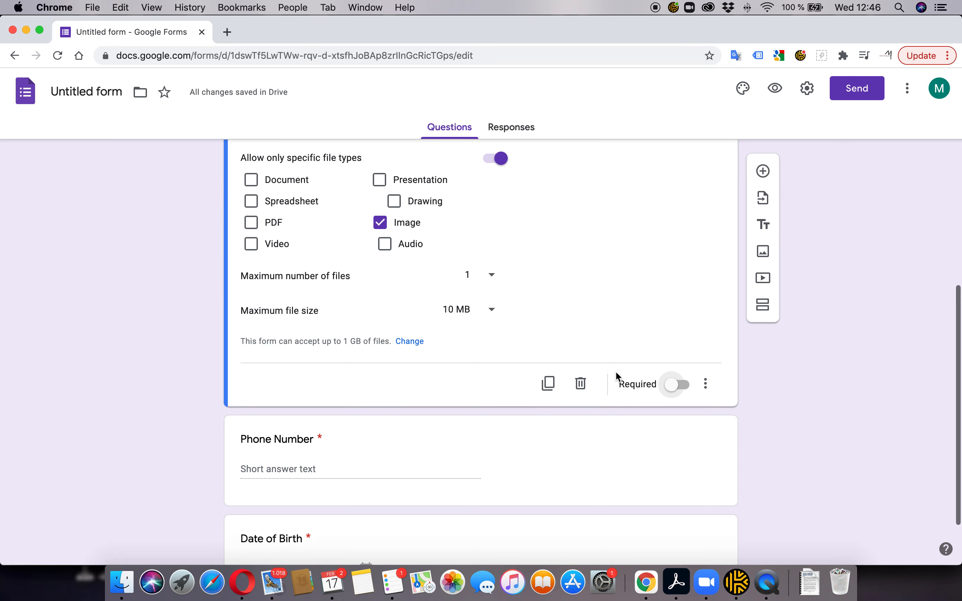
scroll(615, 371, "up", 6)
scroll(615, 370, "up", 5)
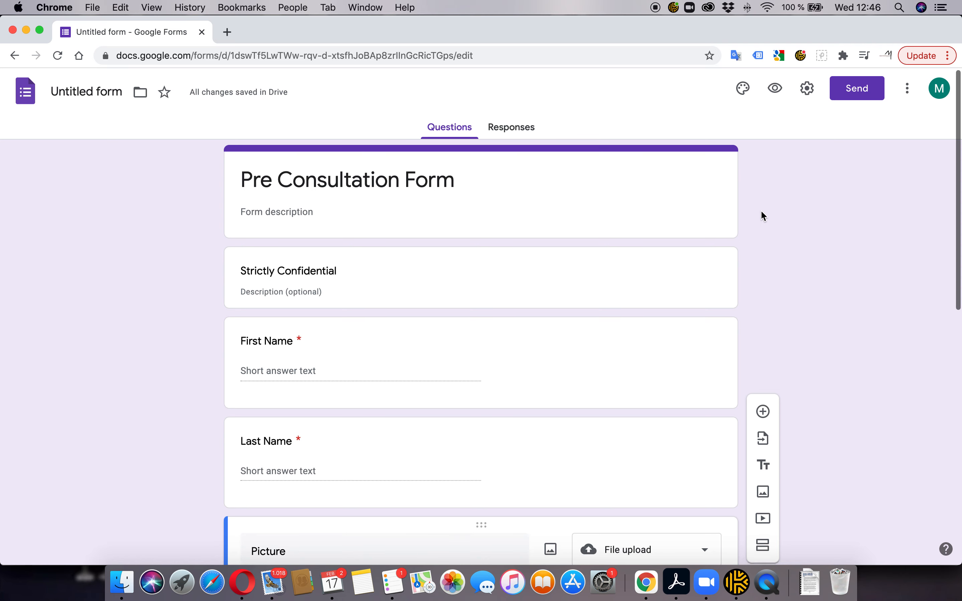
Insert an image item using Original.png from iCloud Drive's Coaching > Brand > Logo > Standard Logo Files folder
scroll(760, 210, "down", 1)
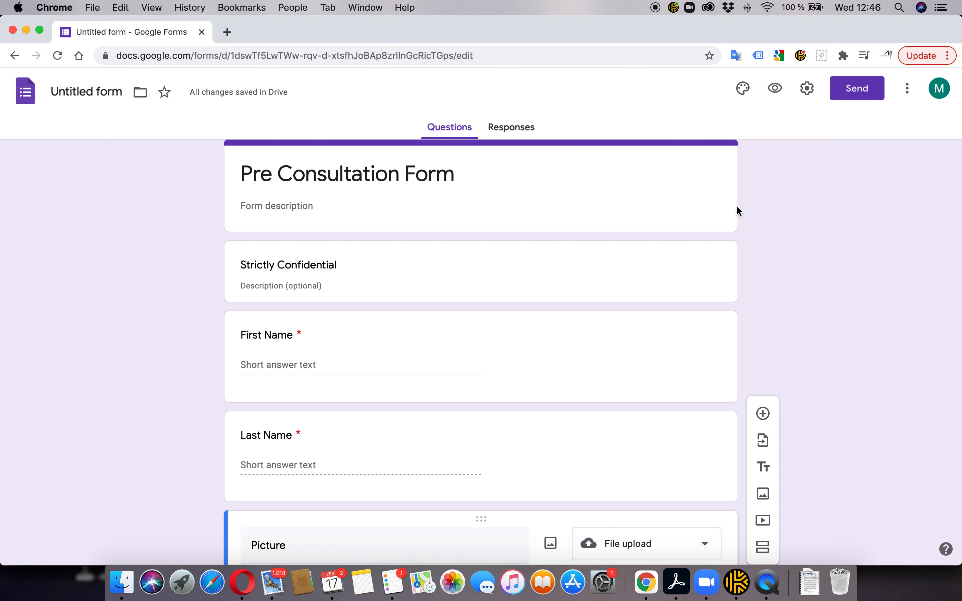
scroll(737, 205, "up", 1)
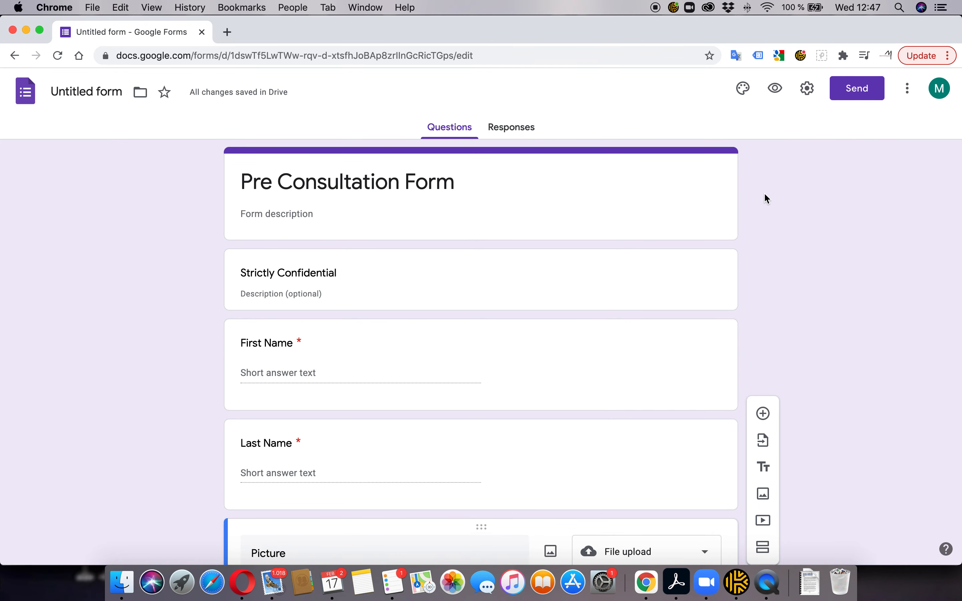
scroll(763, 193, "down", 5)
scroll(764, 192, "up", 6)
left_click(763, 493)
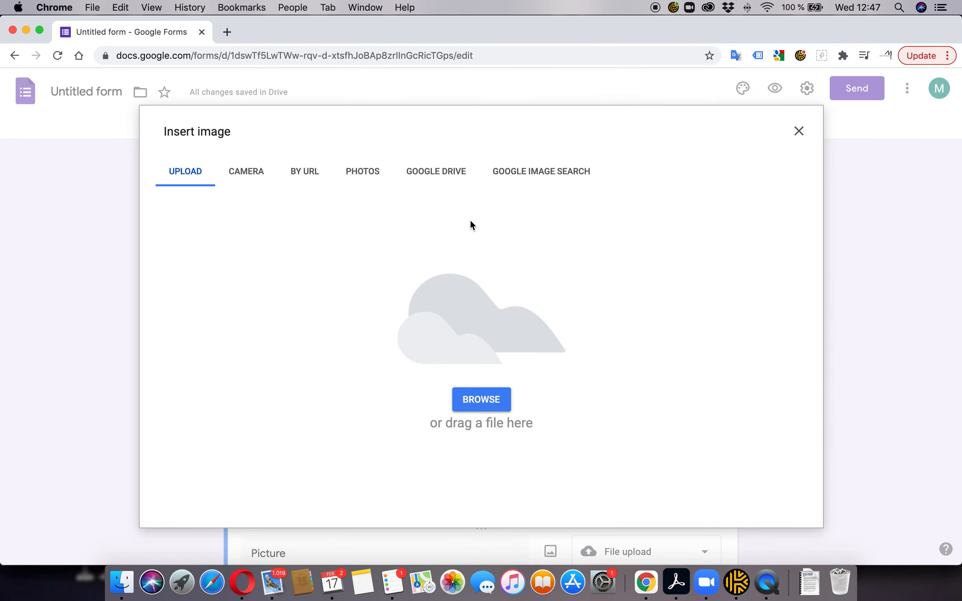
left_click(484, 401)
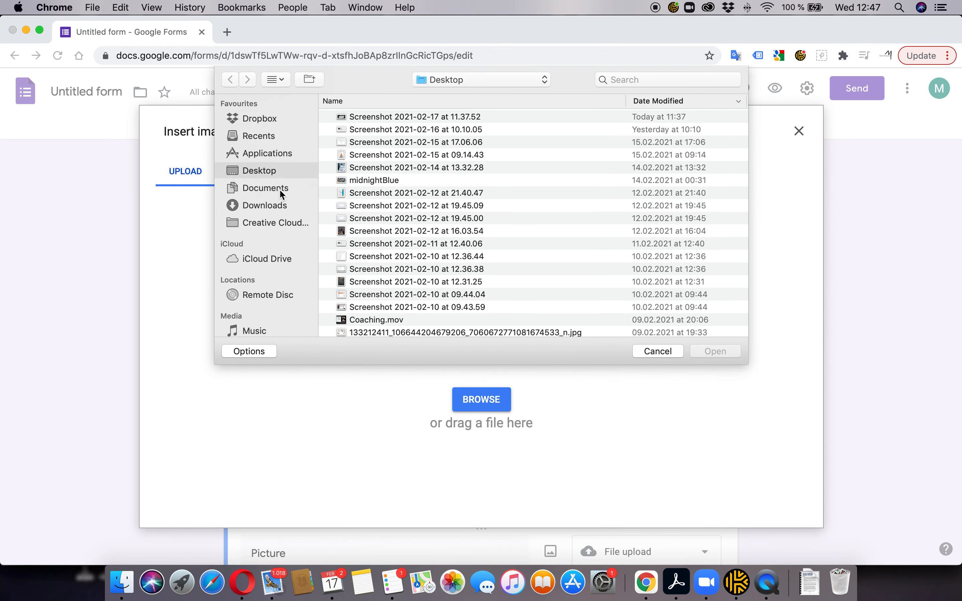
left_click(268, 259)
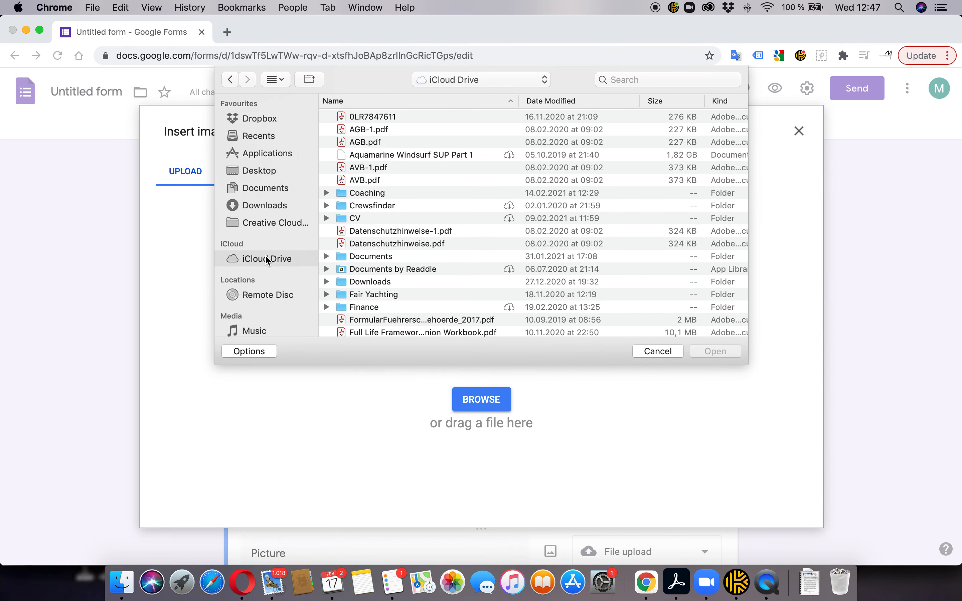
double_click(369, 194)
double_click(364, 117)
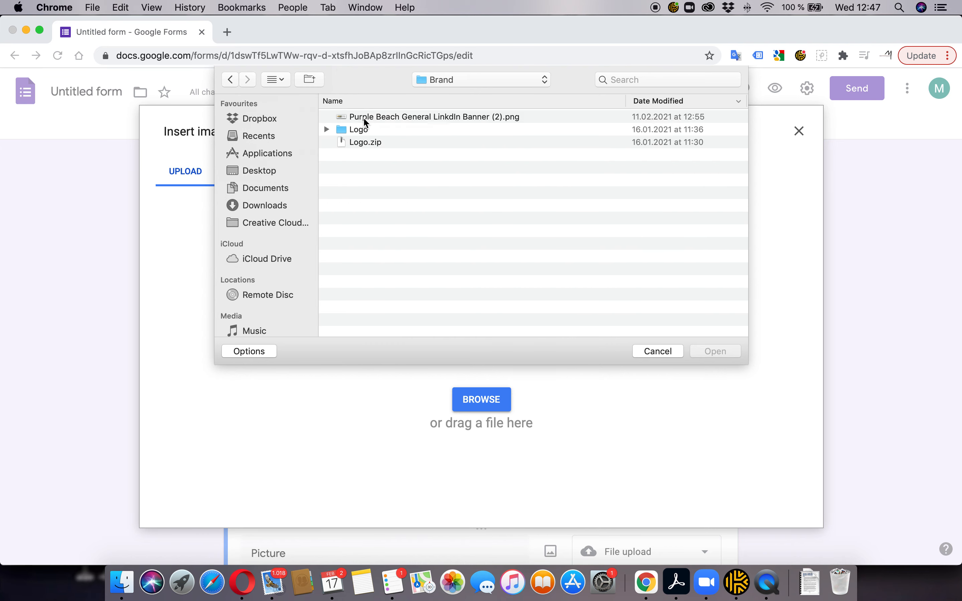
double_click(362, 129)
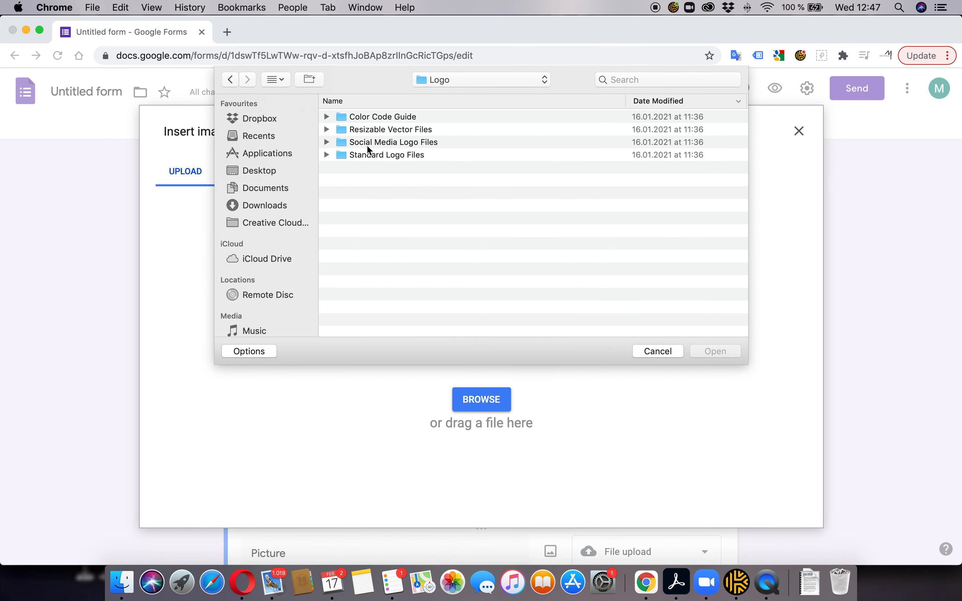
double_click(388, 155)
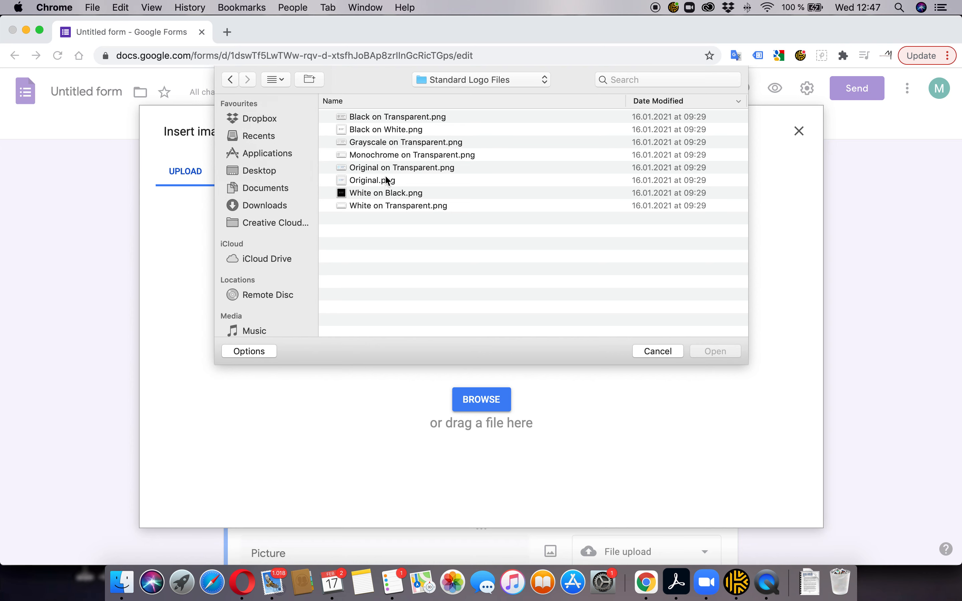
left_click(384, 184)
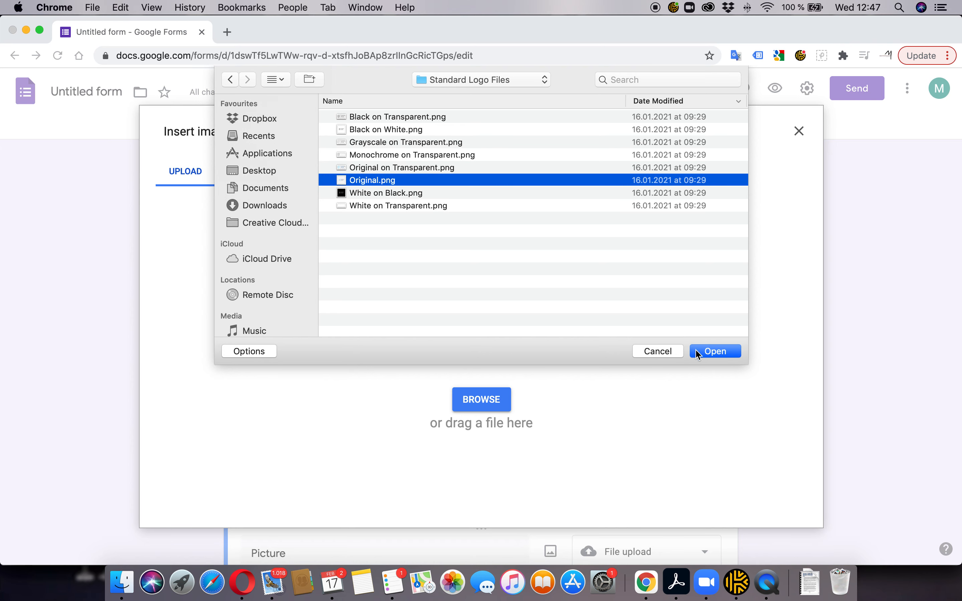
left_click(725, 352)
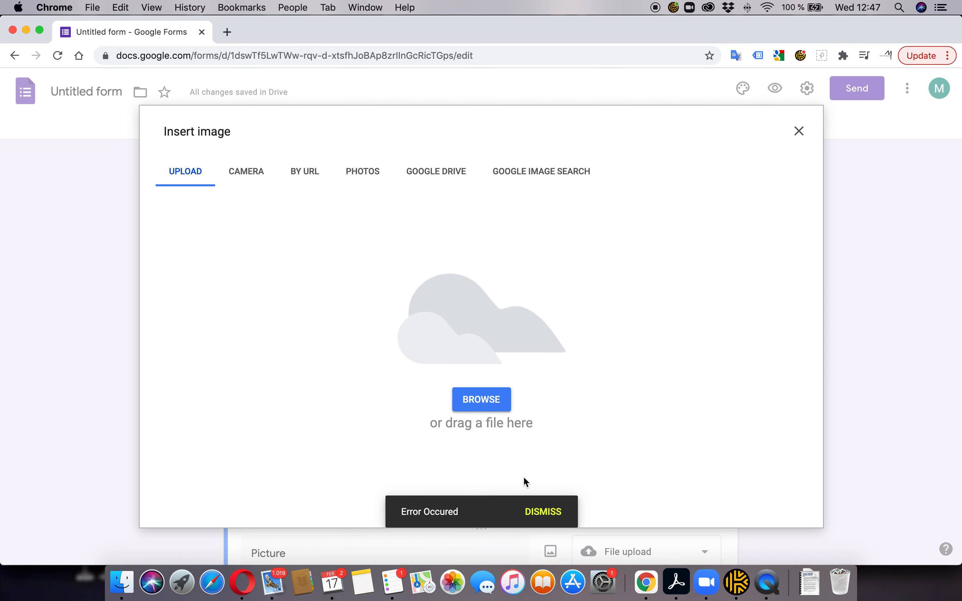
Upload Original on Transparent.png instead, then delete the logo image item
left_click(479, 409)
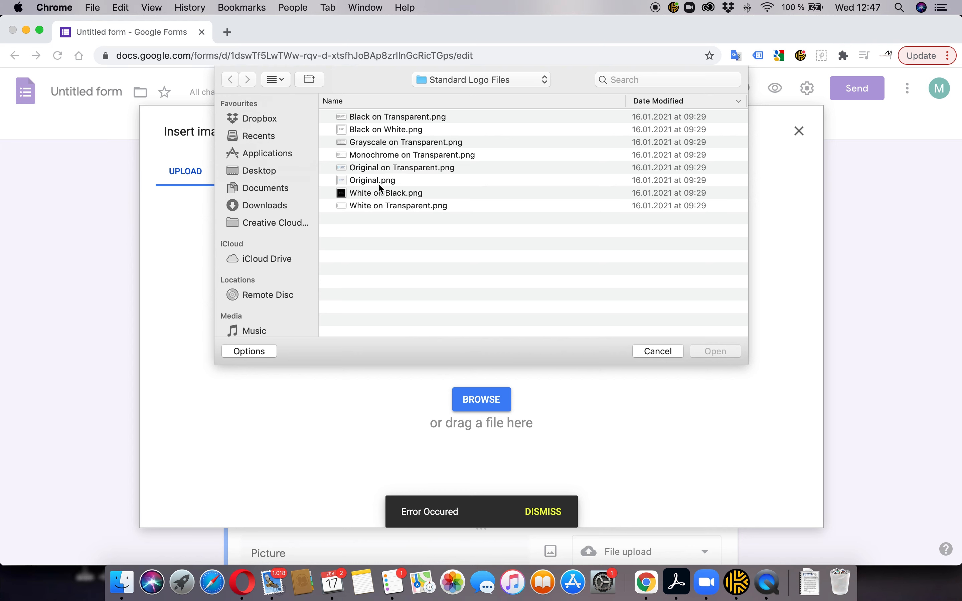
left_click(400, 168)
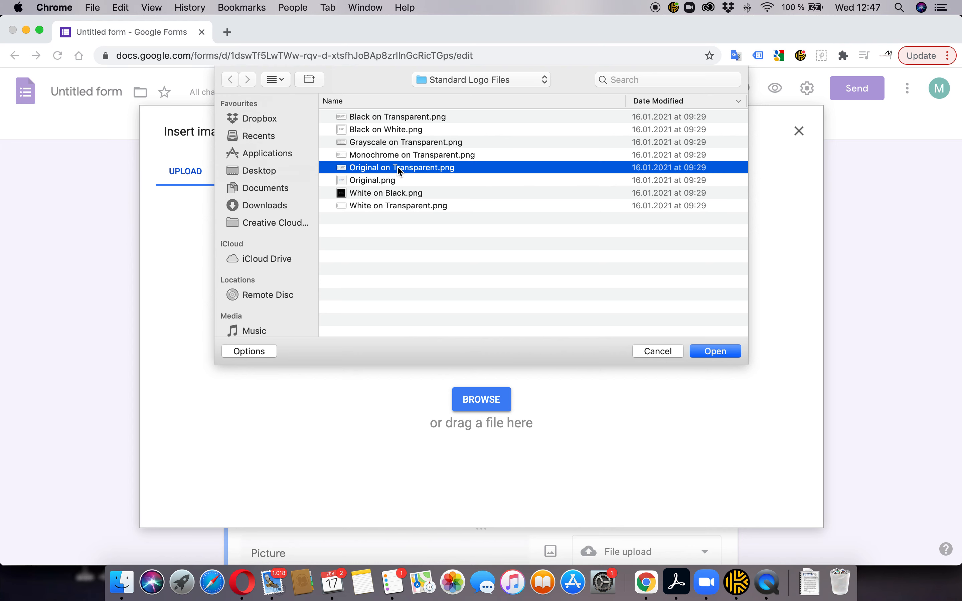
left_click(715, 351)
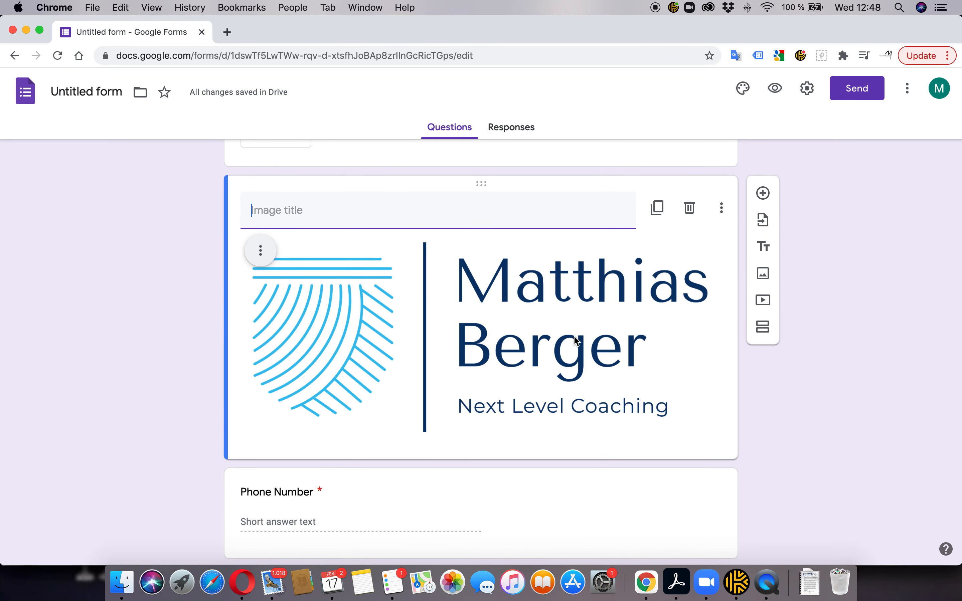
left_click(743, 408)
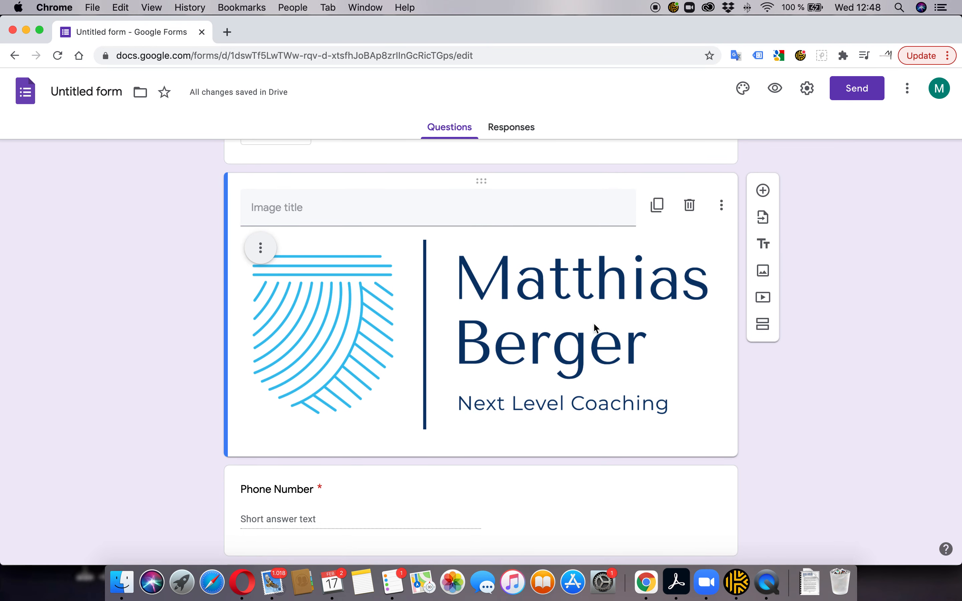
scroll(593, 322, "up", 10)
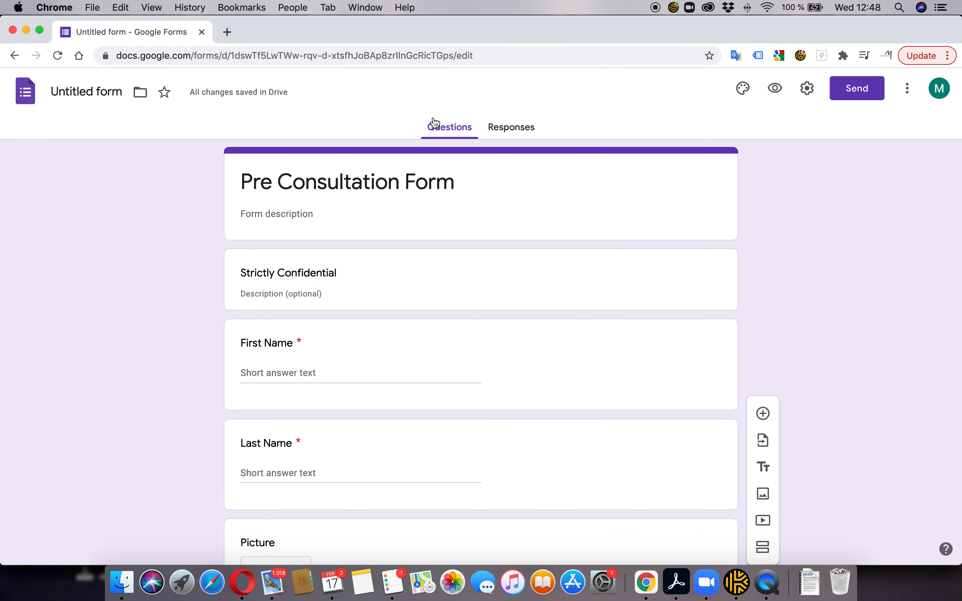
scroll(567, 205, "down", 10)
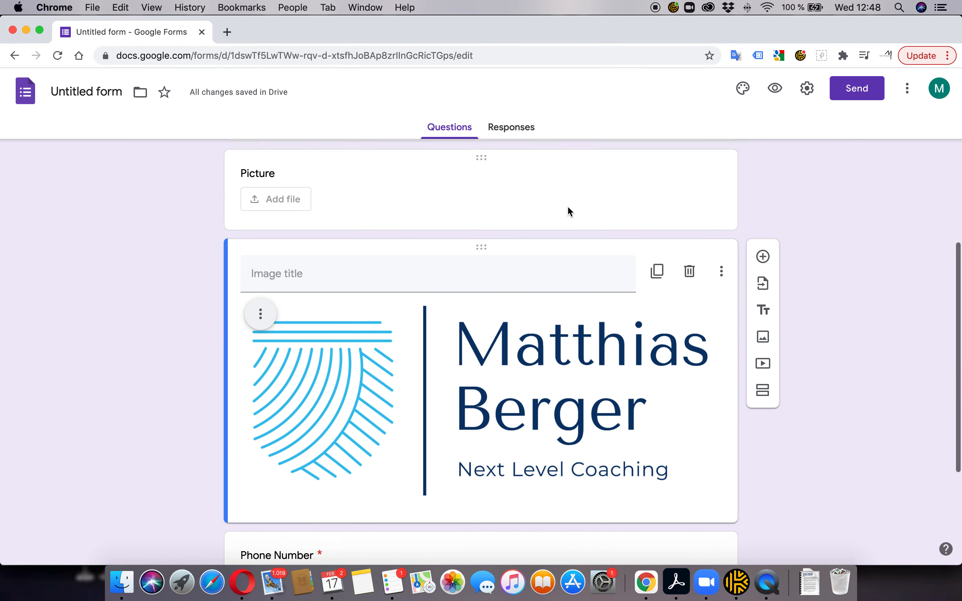
left_click(689, 216)
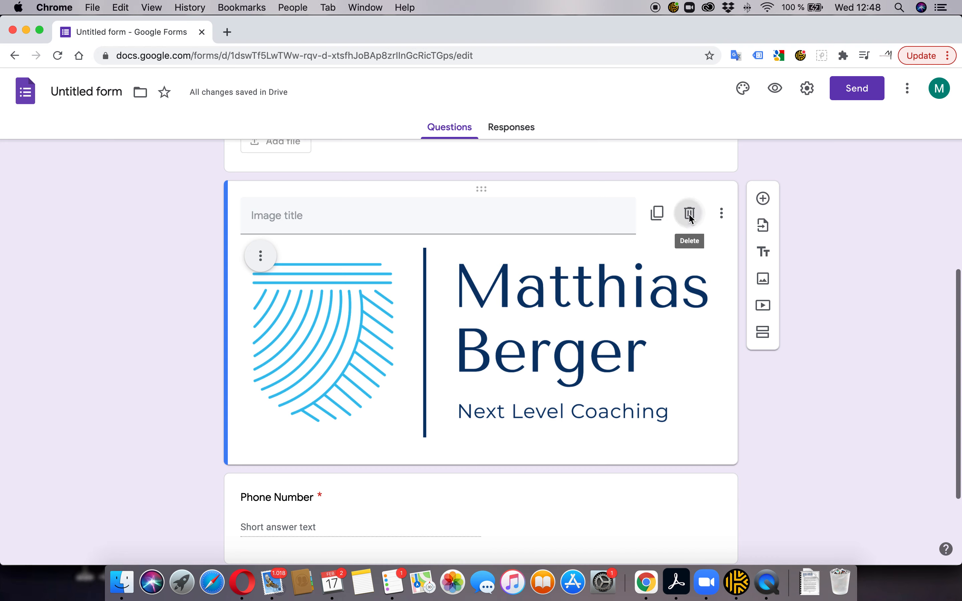
scroll(690, 219, "up", 10)
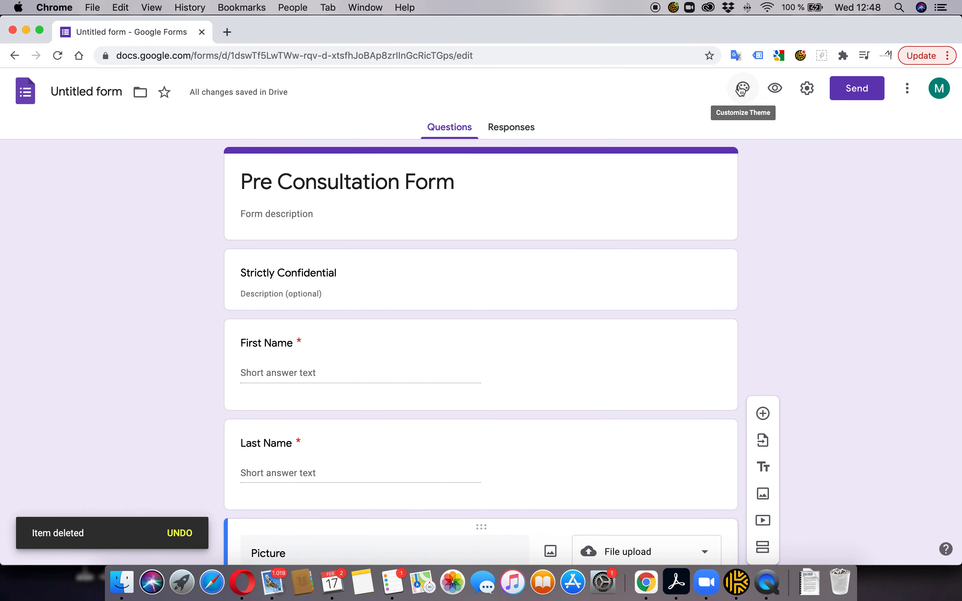
left_click(807, 88)
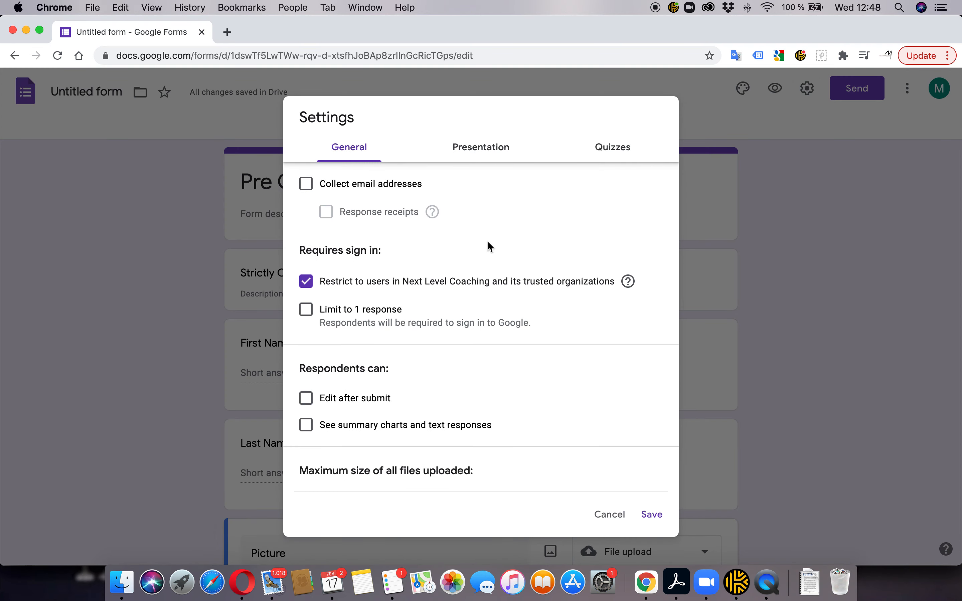
scroll(487, 241, "down", 3)
scroll(487, 241, "up", 3)
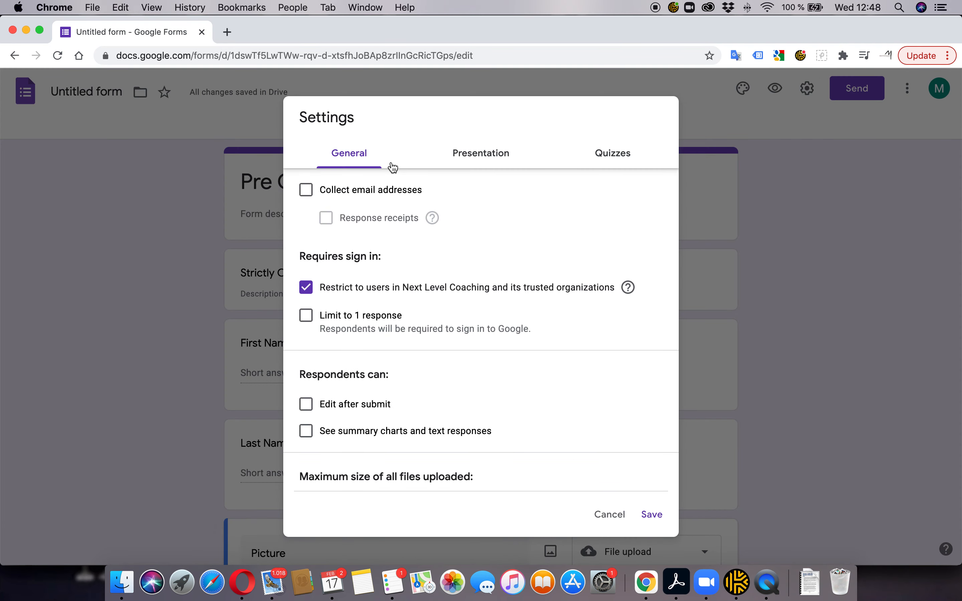
left_click(608, 514)
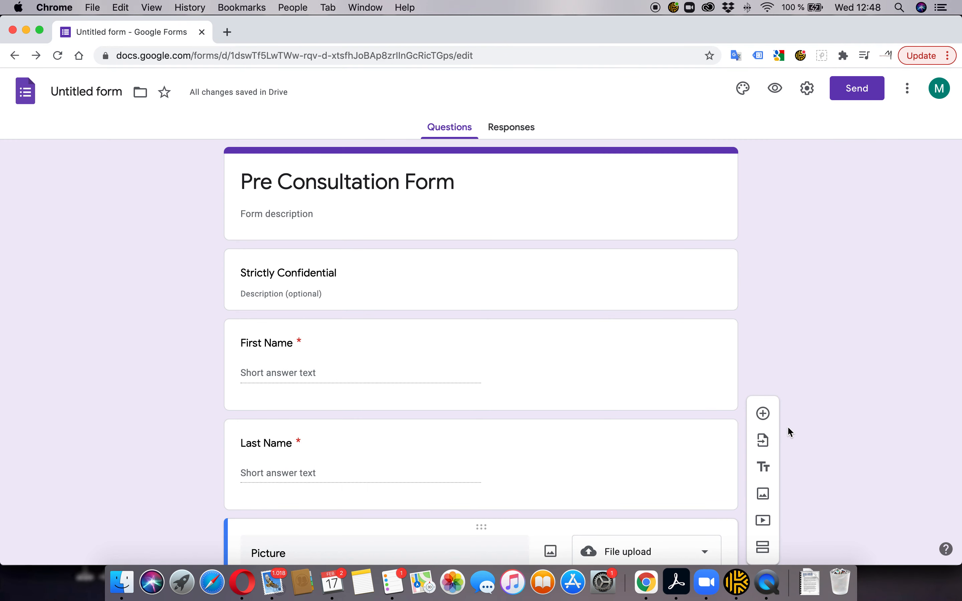
left_click(761, 468)
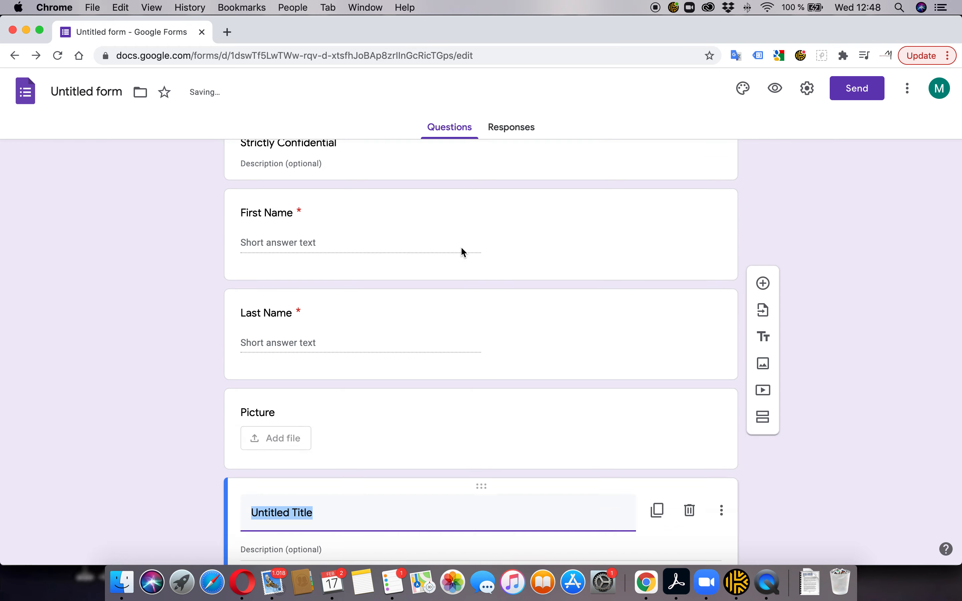
left_click(690, 255)
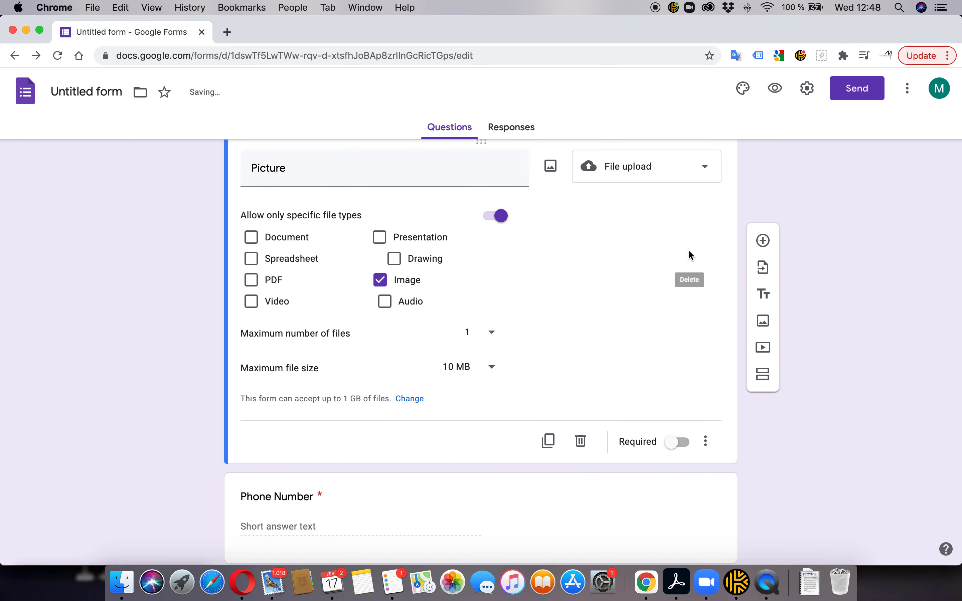
scroll(537, 283, "up", 10)
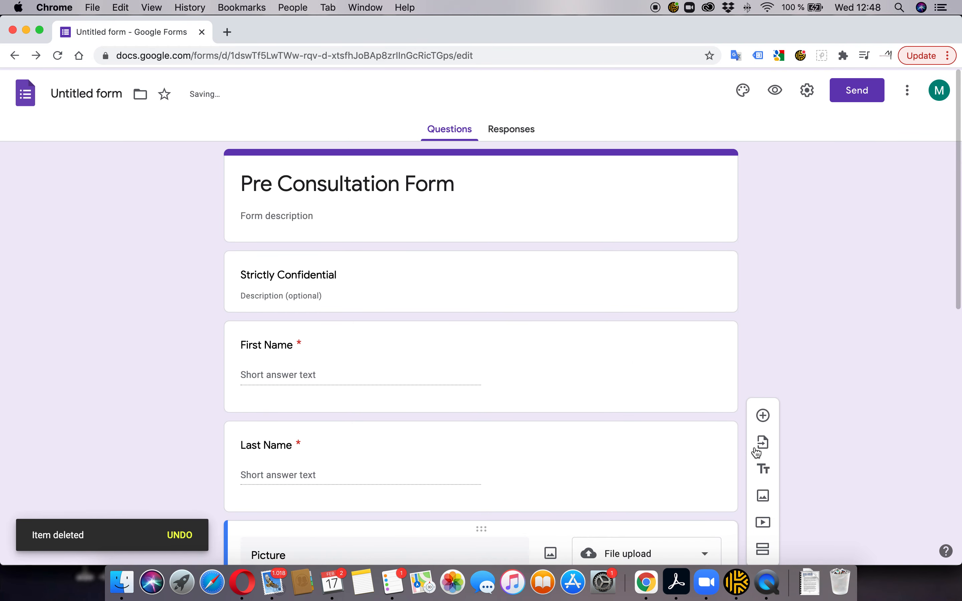
left_click(533, 167)
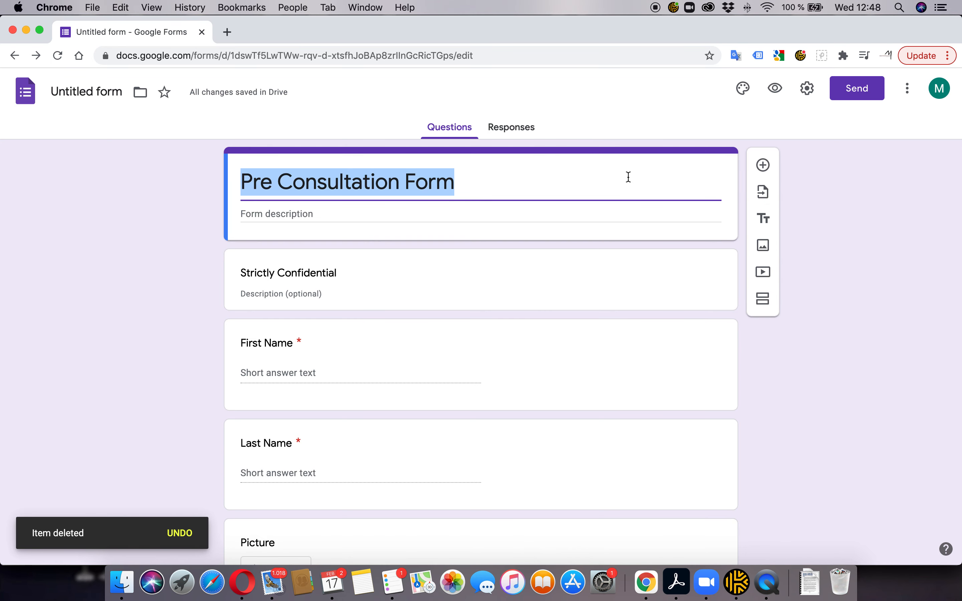
Upload Original on Transparent.png as an image item beneath the Pre Consultation Form title
left_click(763, 246)
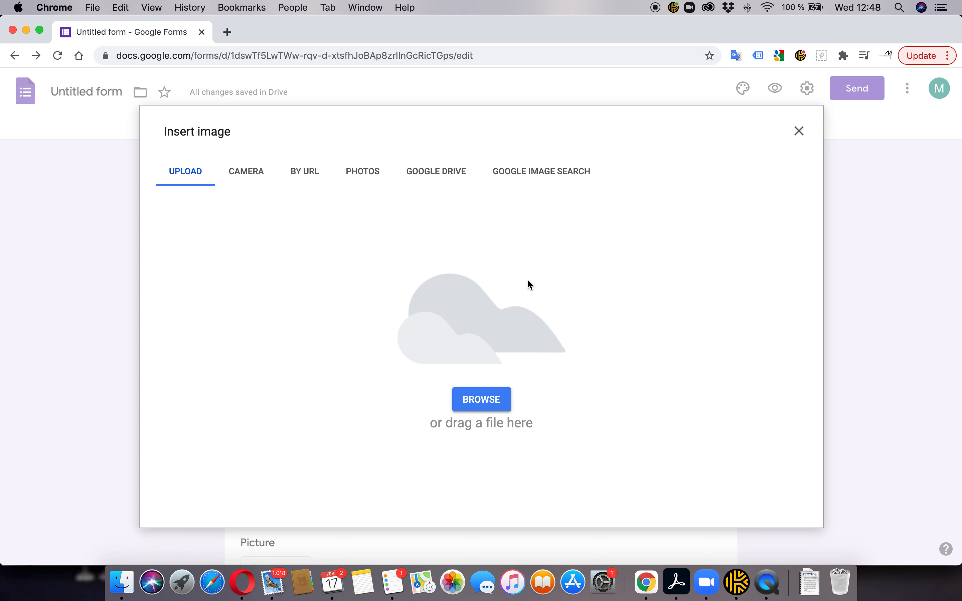
left_click(484, 402)
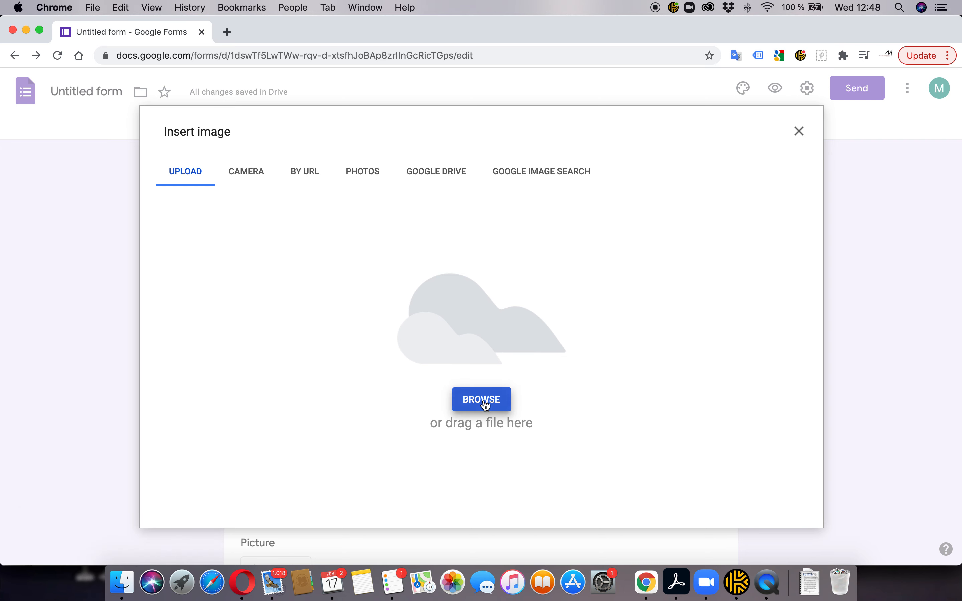
left_click(386, 166)
left_click(725, 353)
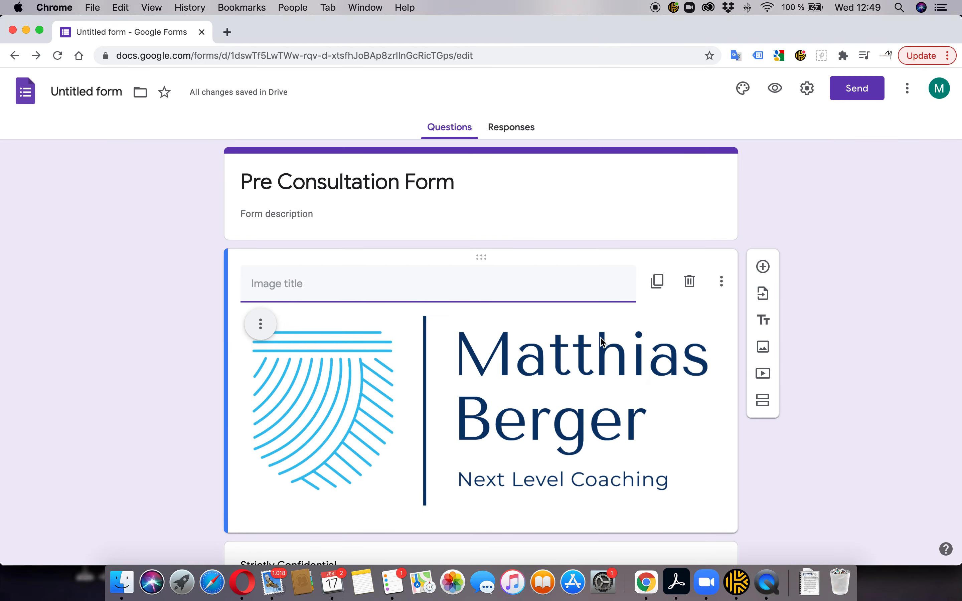
scroll(596, 334, "down", 7)
scroll(591, 332, "up", 7)
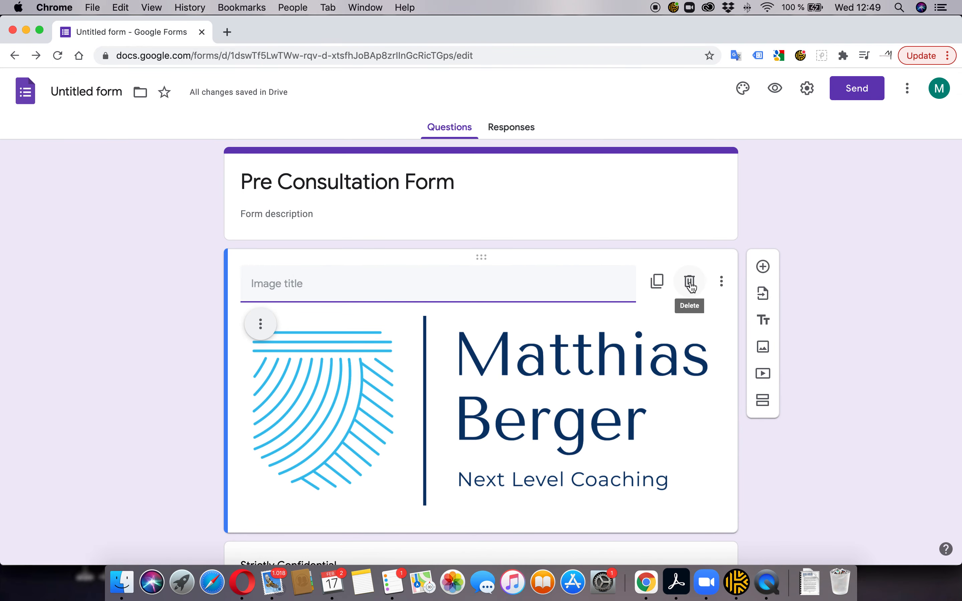
Delete the logo image and add a section break so First Name starts an Untitled Section
left_click(689, 282)
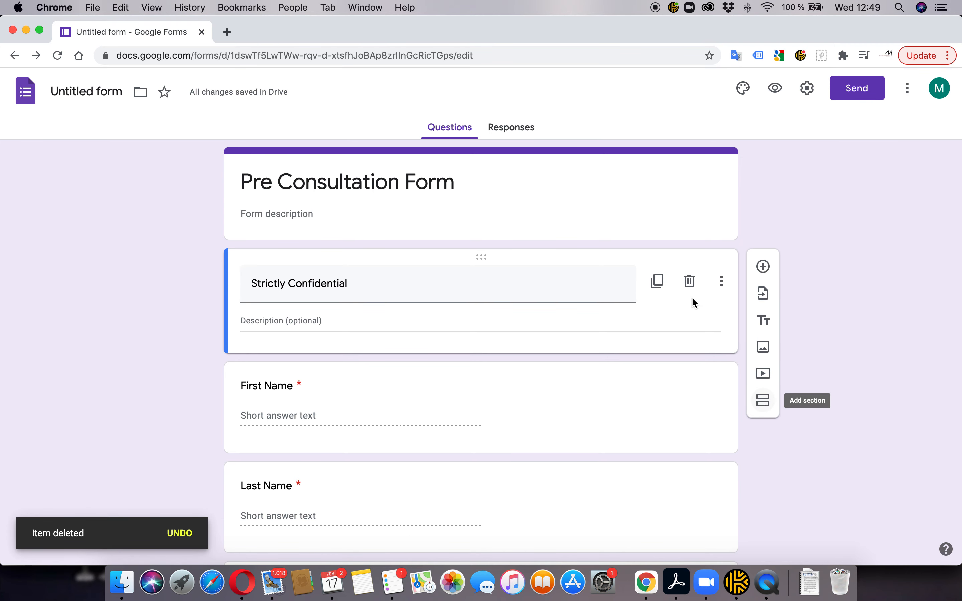
left_click(763, 401)
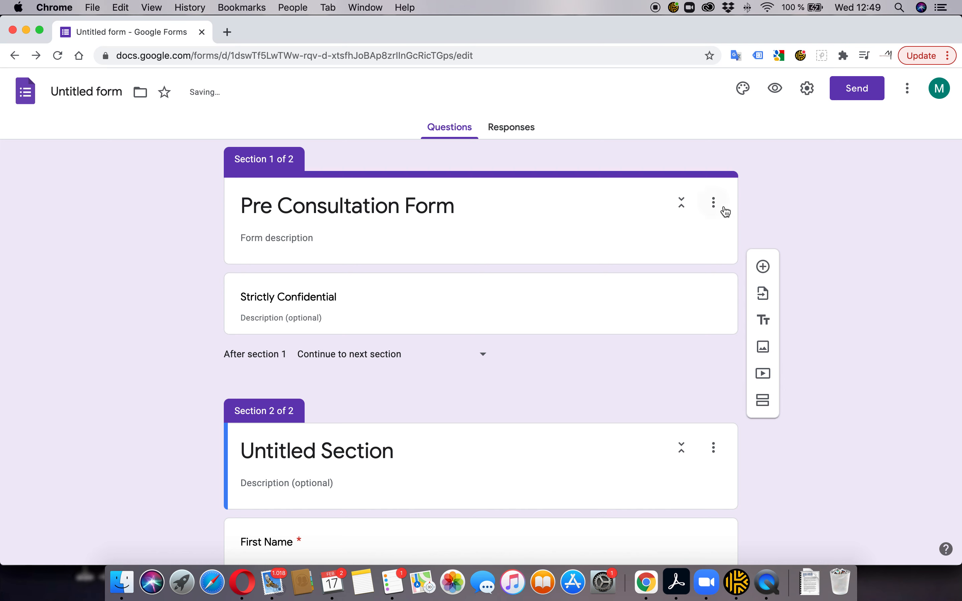
left_click(714, 203)
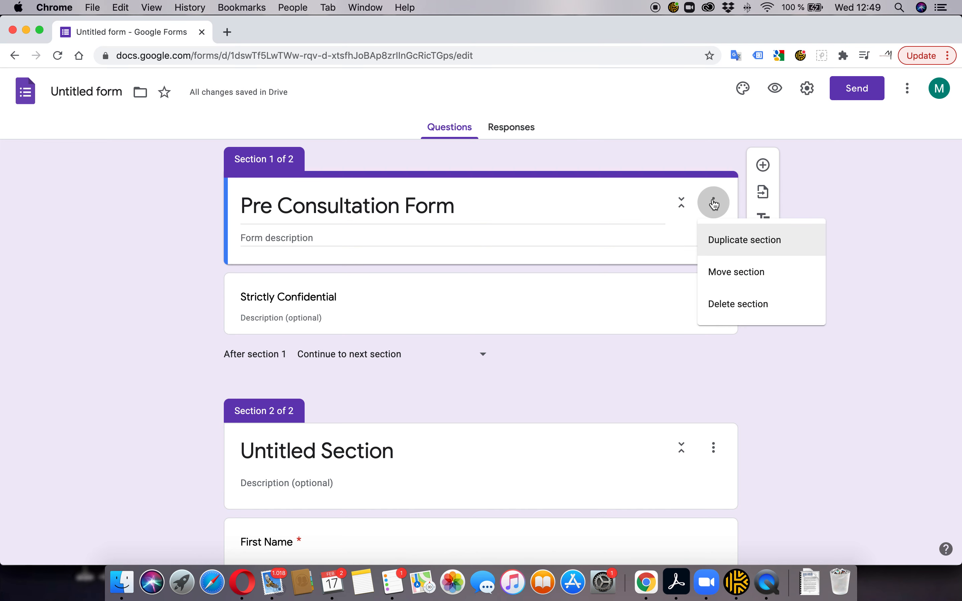
left_click(553, 200)
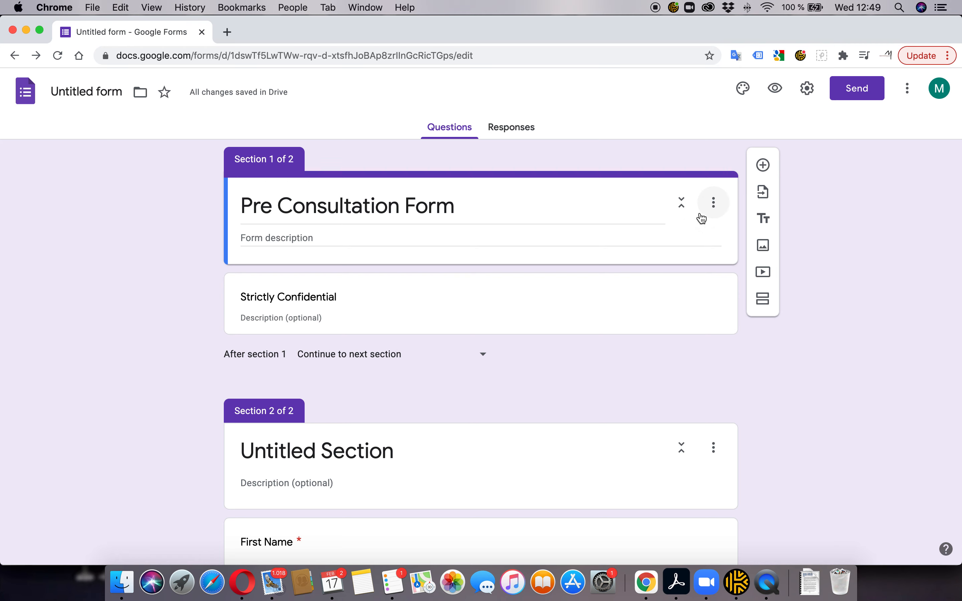
scroll(470, 360, "up", 2)
left_click(763, 165)
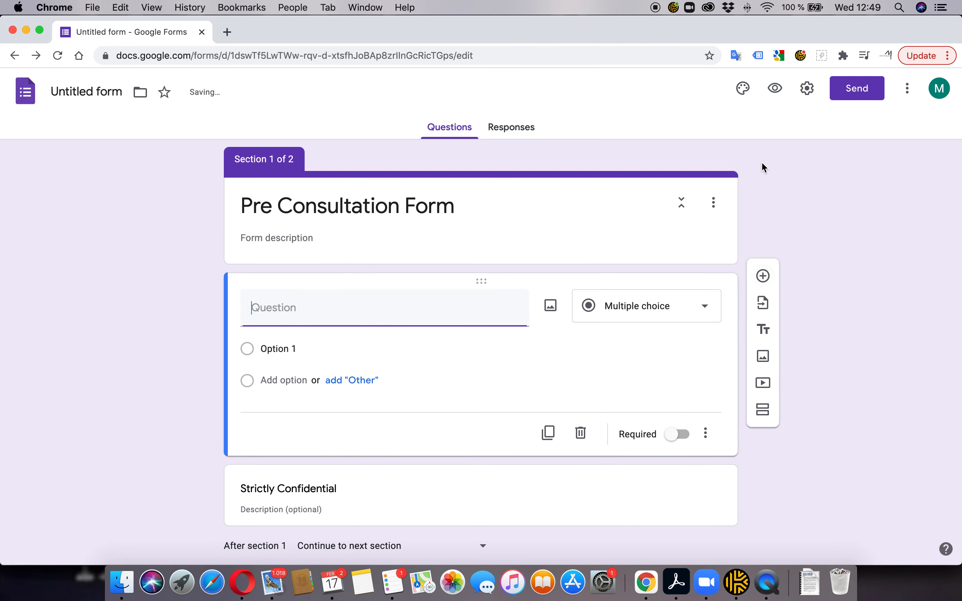
left_click(582, 435)
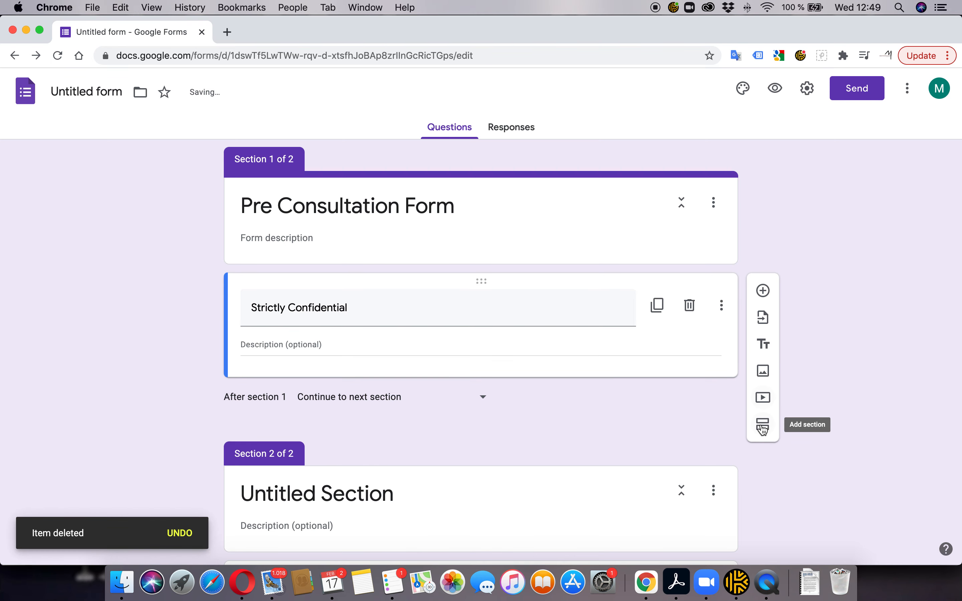
scroll(678, 198, "down", 1)
scroll(775, 171, "up", 2)
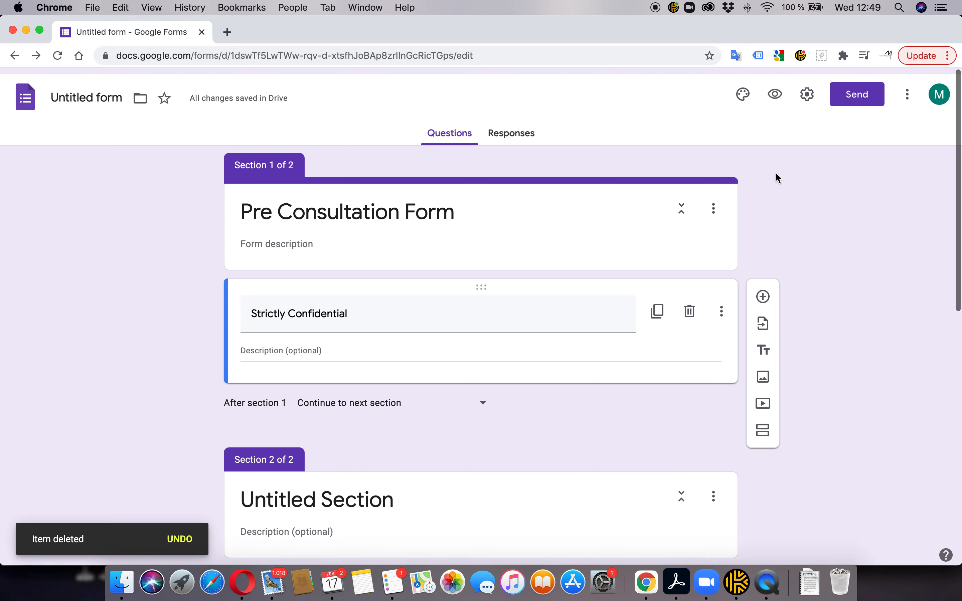
Upload Original on Transparent.png as the theme header image and move the crop area to the logo's top
left_click(744, 91)
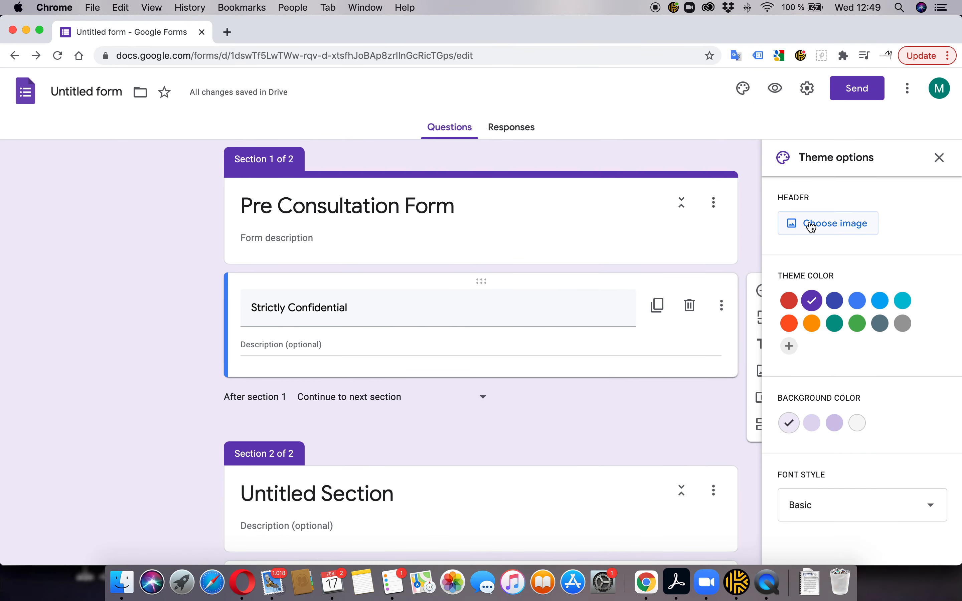
left_click(830, 223)
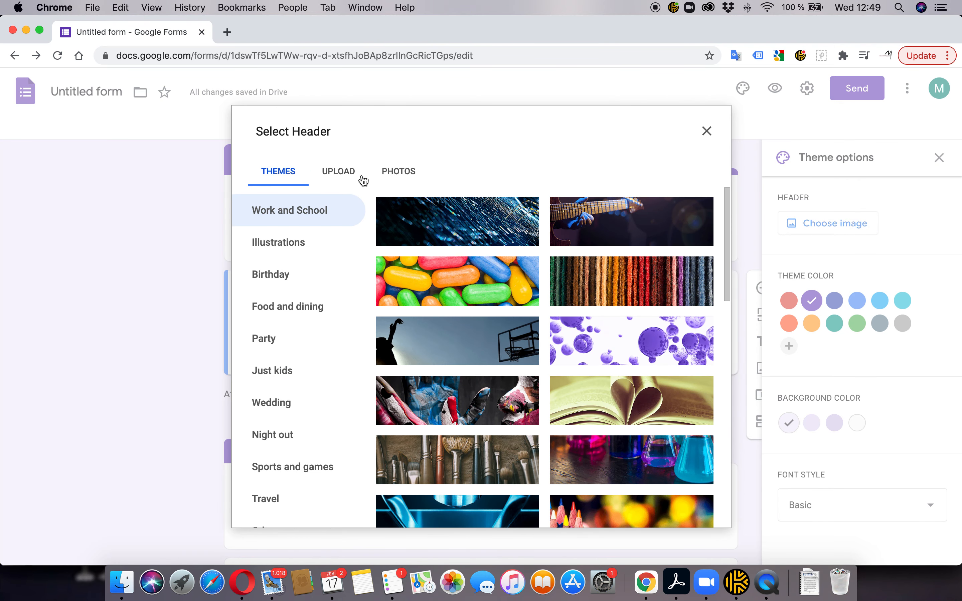
left_click(339, 174)
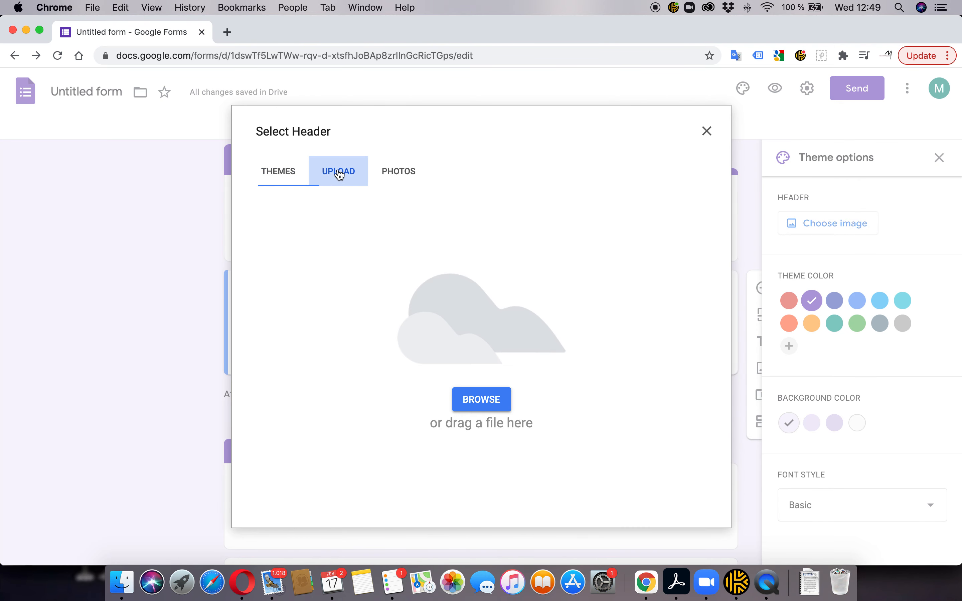
left_click(483, 400)
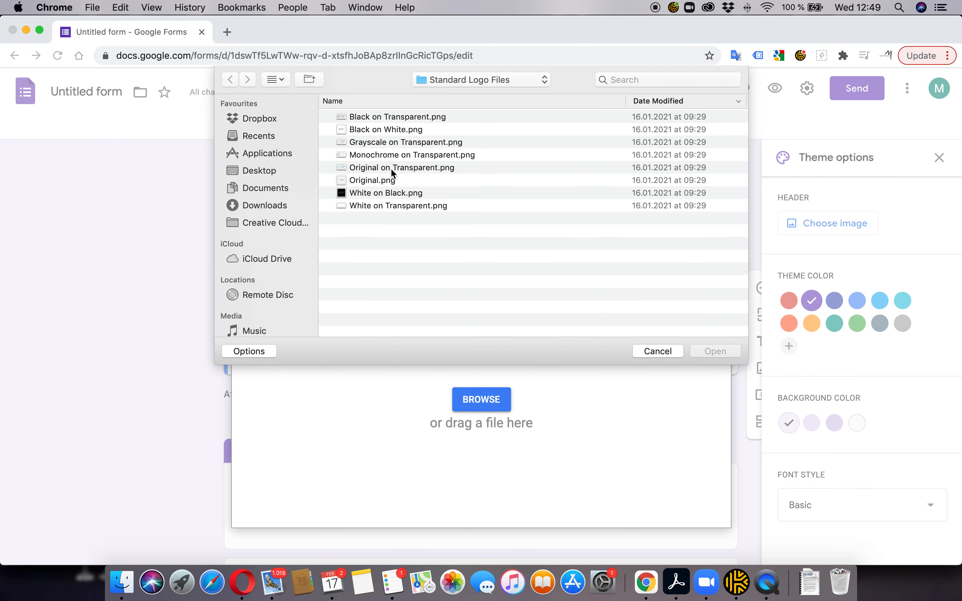
left_click(393, 168)
left_click(715, 351)
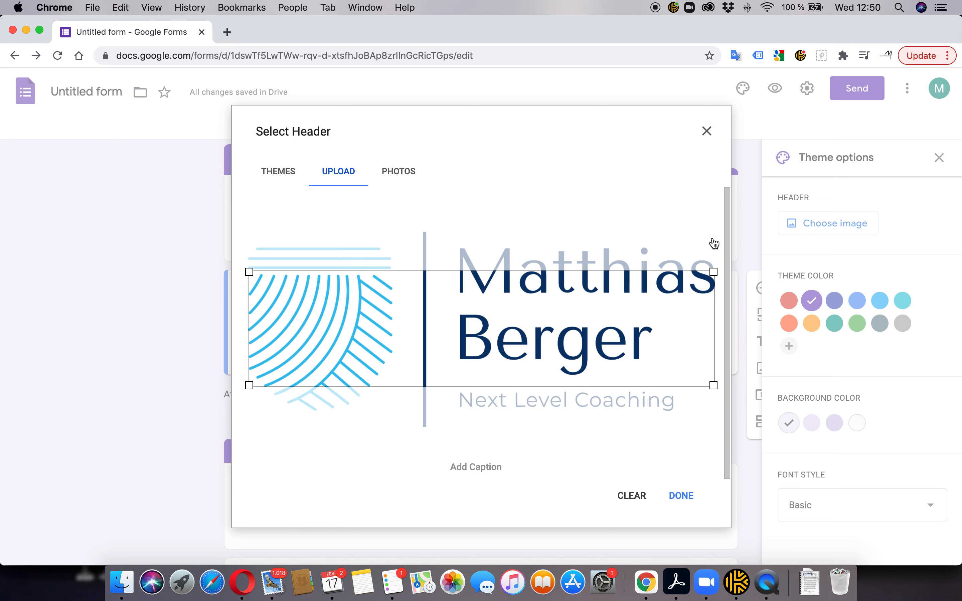
left_click_drag(661, 314, 658, 269)
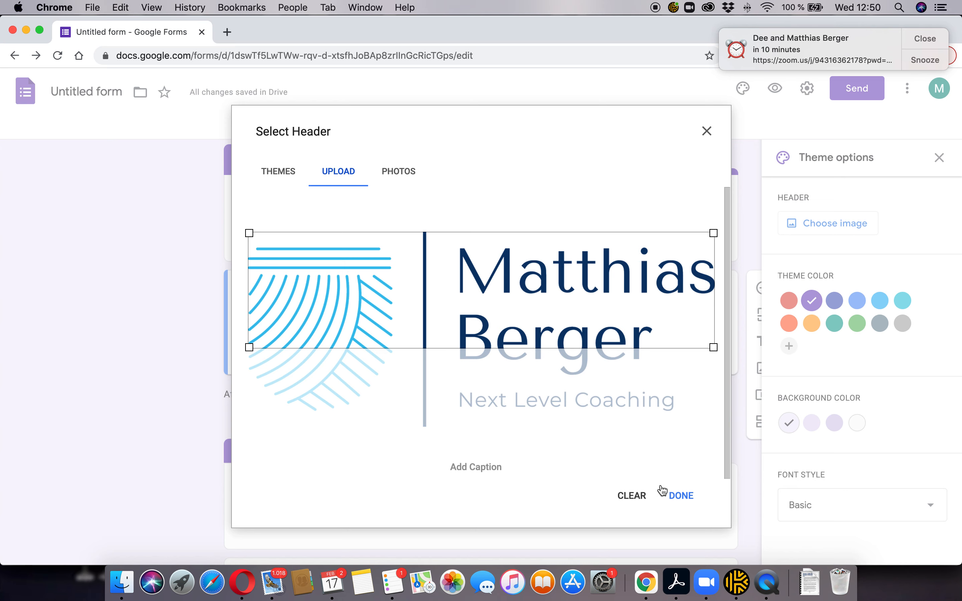
Replace the header upload with Original.png and confirm the cropped logo as the header
left_click(630, 496)
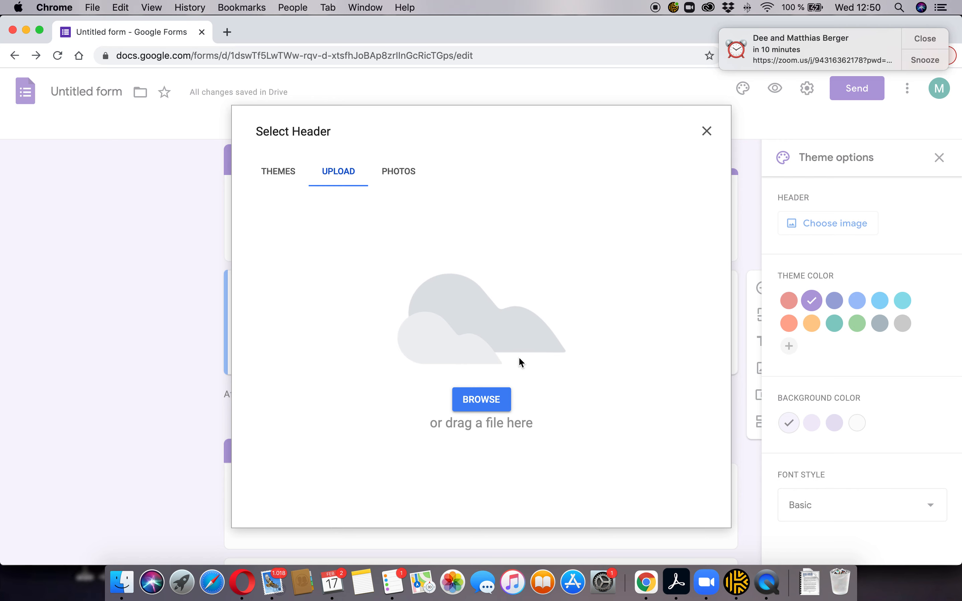
left_click(488, 401)
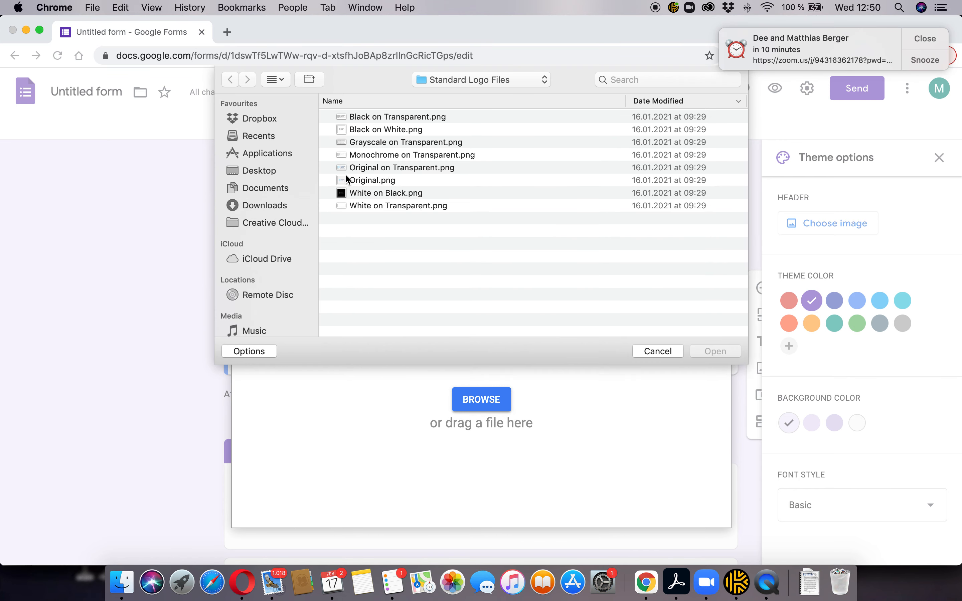
left_click(376, 181)
left_click(722, 350)
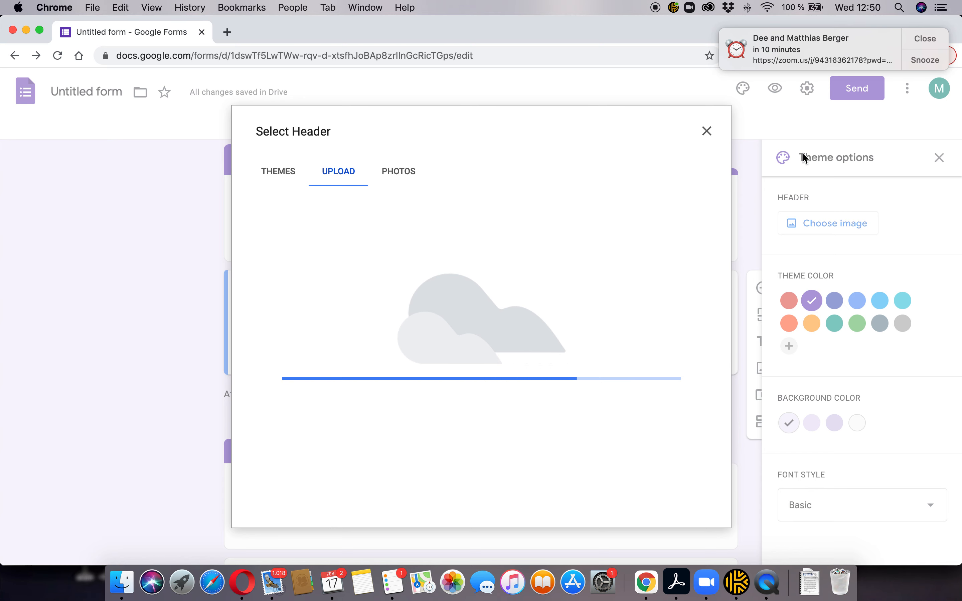
left_click(926, 40)
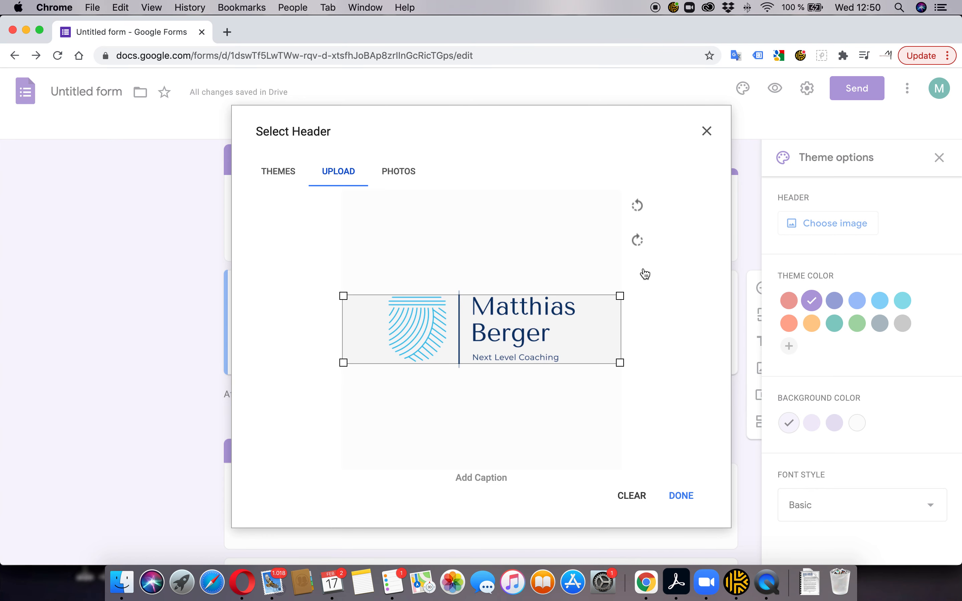
left_click(684, 497)
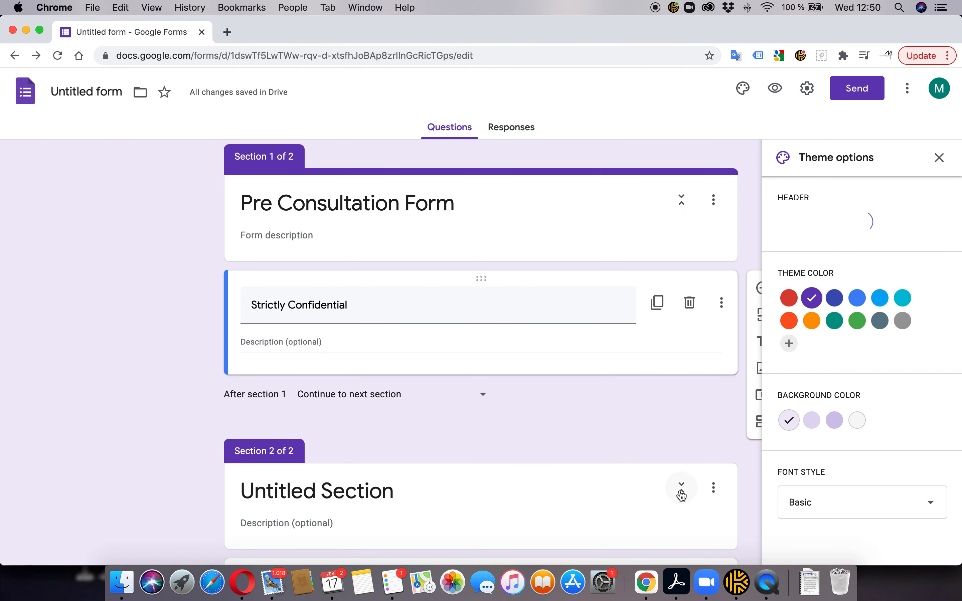
scroll(681, 496, "down", 1)
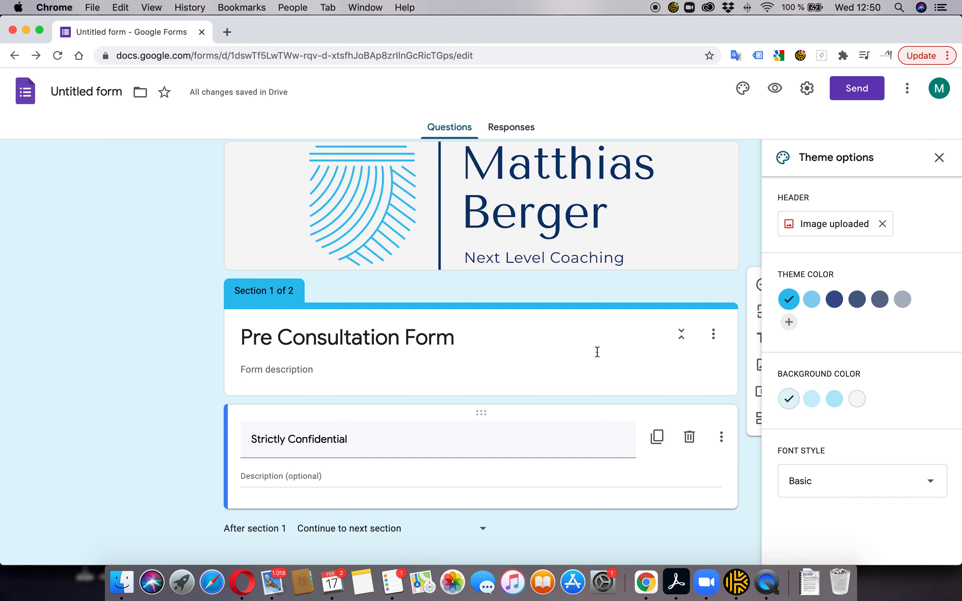
Close the theme options and review the form with its new logo header
left_click(939, 158)
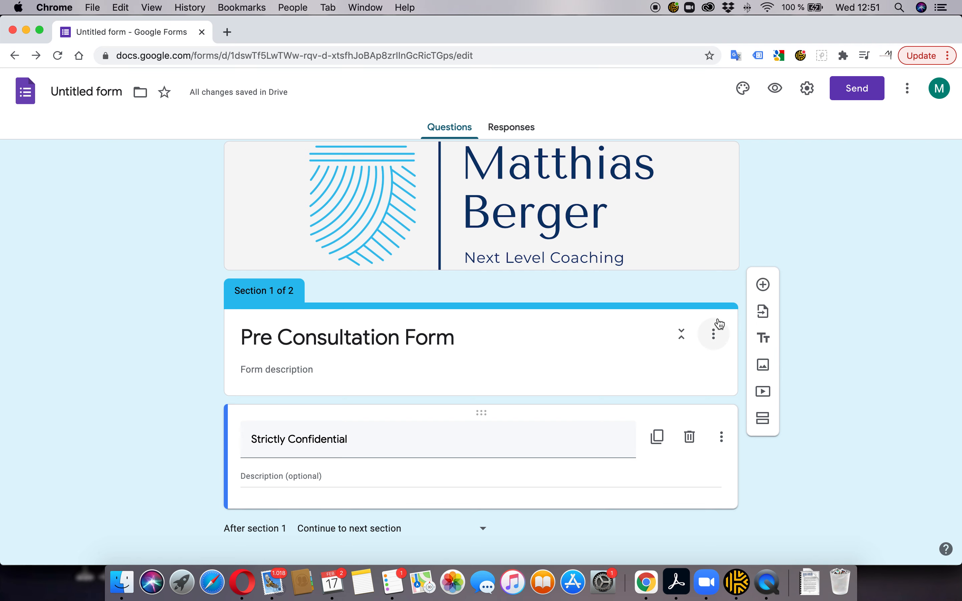
scroll(717, 318, "down", 5)
scroll(664, 312, "up", 2)
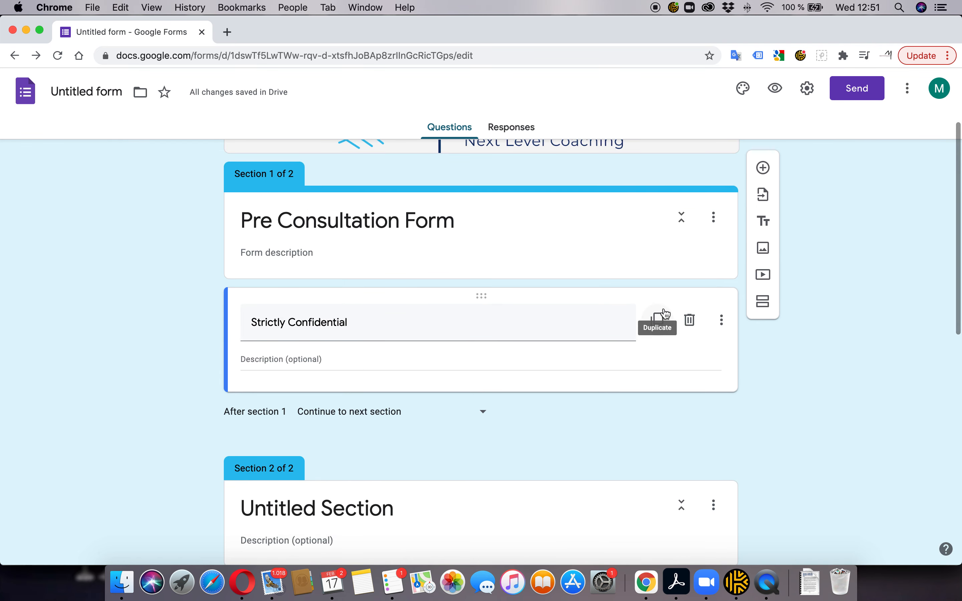
scroll(663, 313, "up", 3)
scroll(664, 313, "down", 5)
scroll(664, 313, "down", 5)
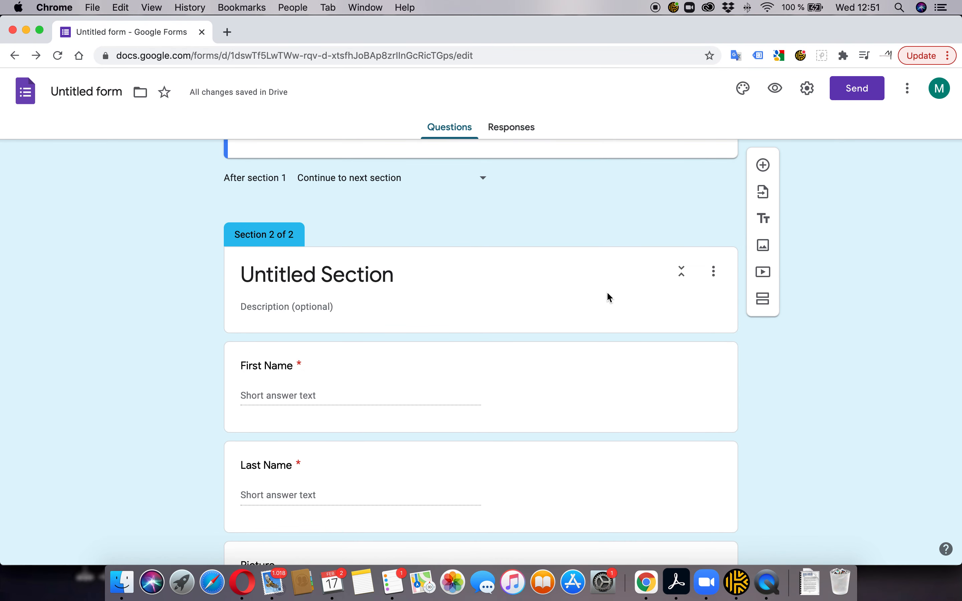
Start deleting Section 2 from its menu but cancel, keeping both sections
left_click(608, 297)
left_click(716, 230)
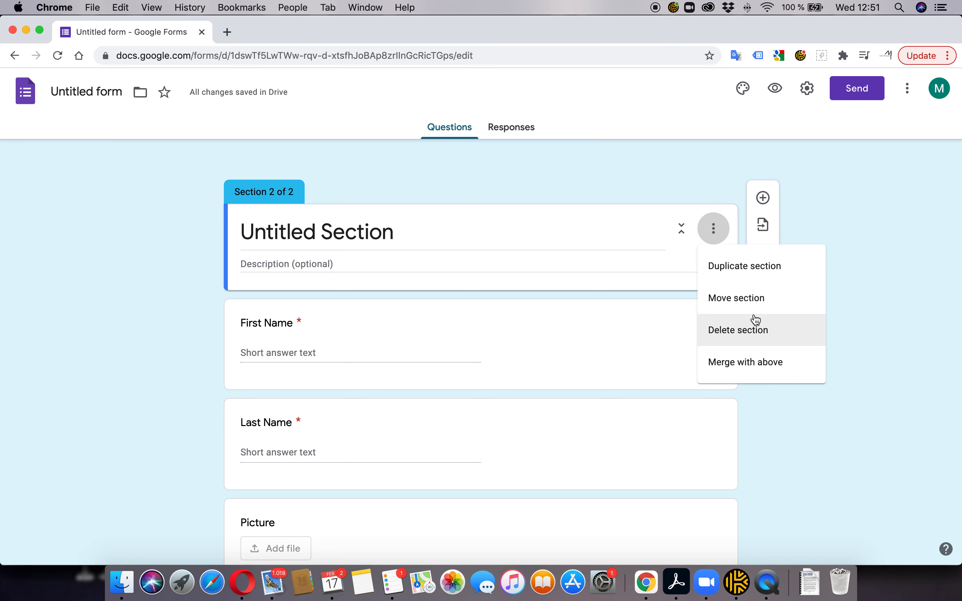
left_click(757, 334)
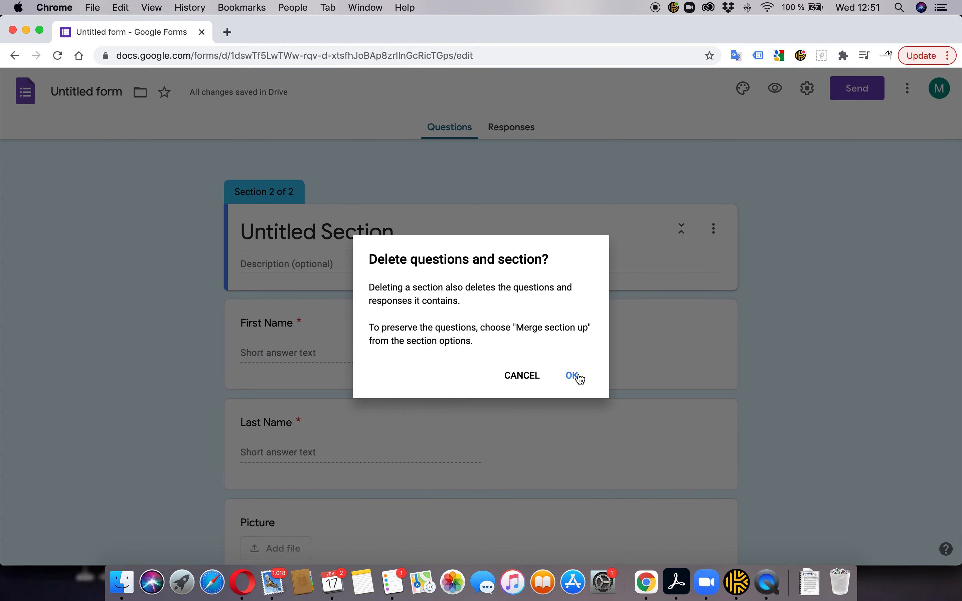
left_click(520, 378)
scroll(335, 263, "up", 10)
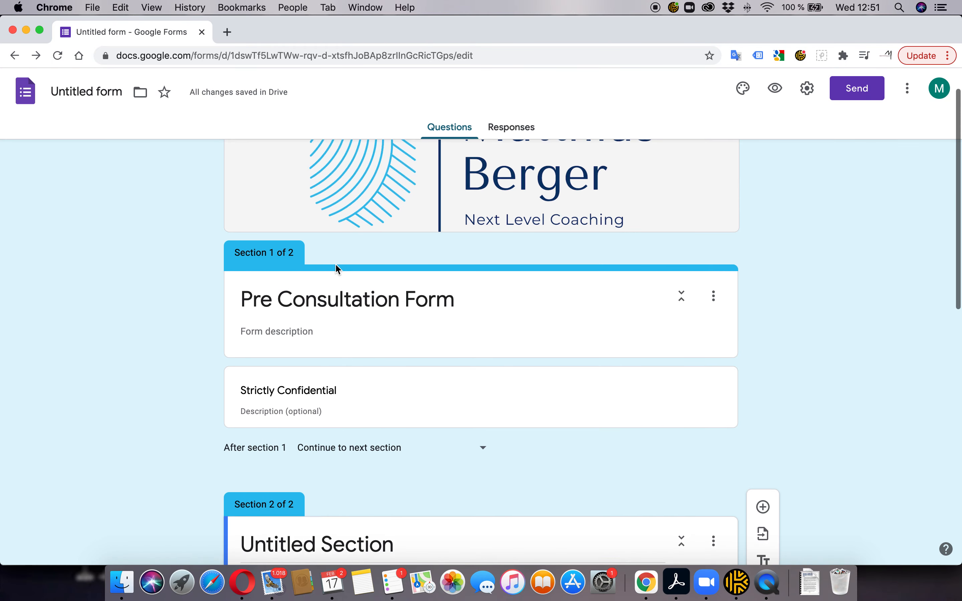
scroll(335, 263, "down", 4)
scroll(343, 292, "up", 3)
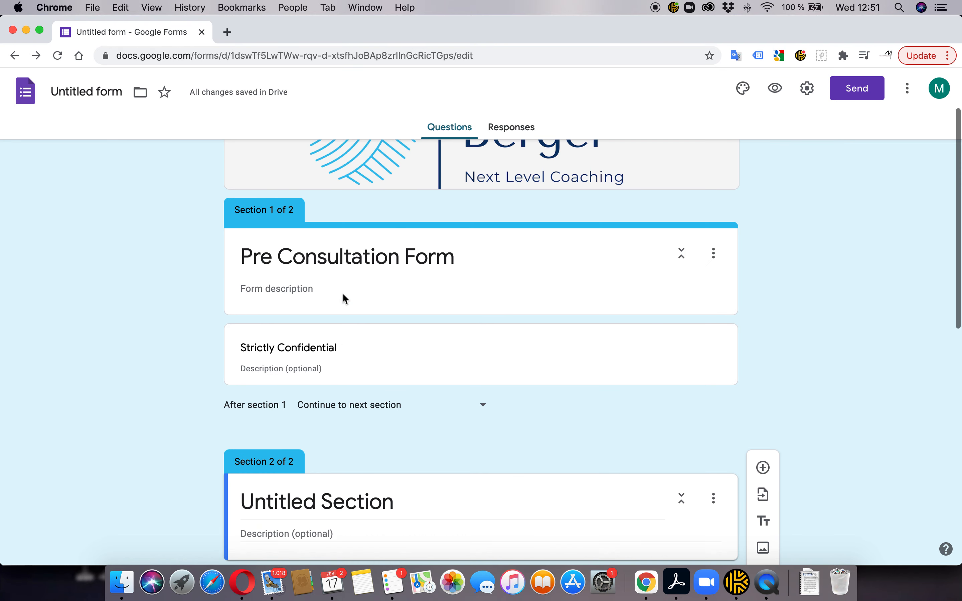
scroll(344, 295, "up", 2)
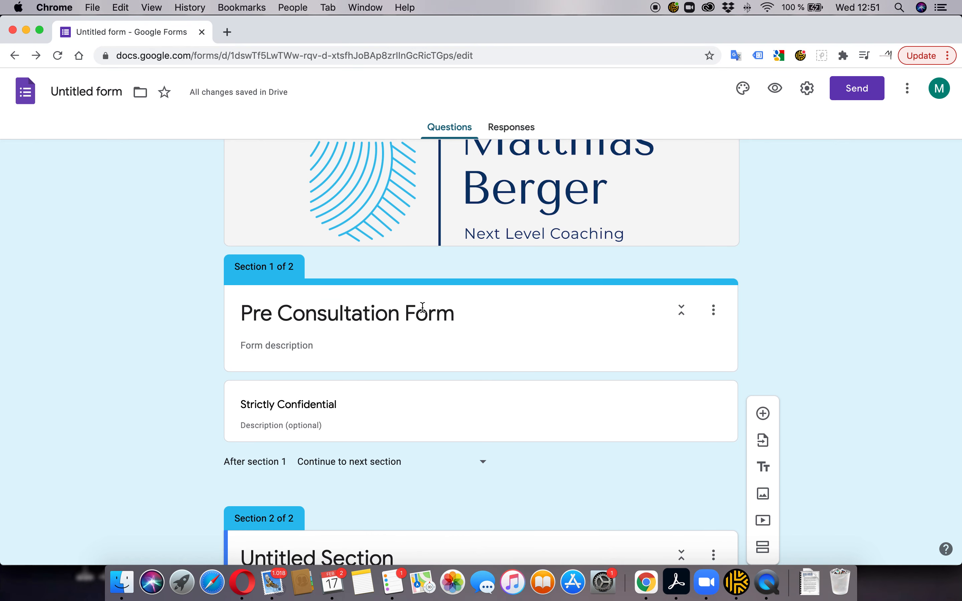
scroll(379, 432, "down", 3)
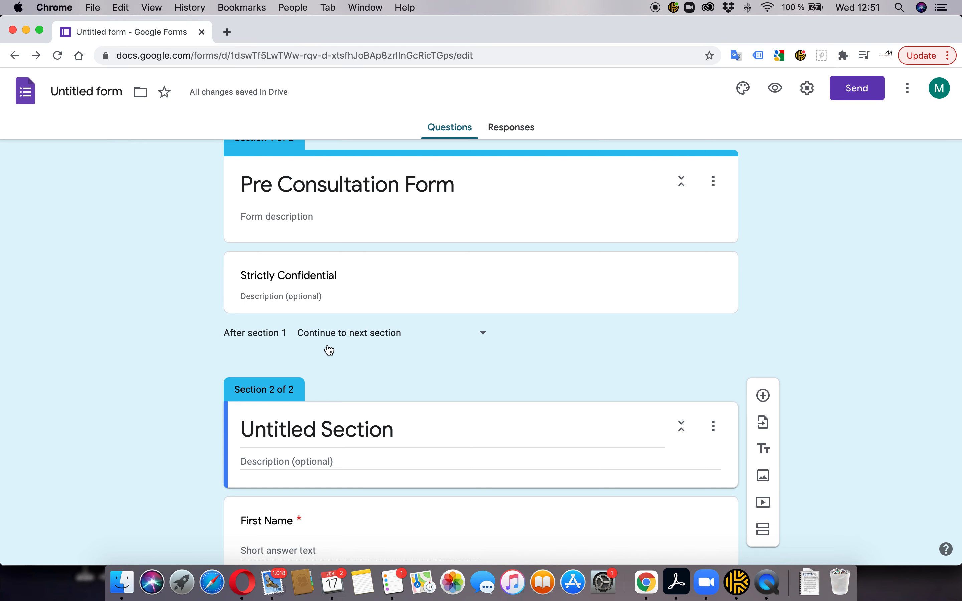
scroll(329, 354, "up", 4)
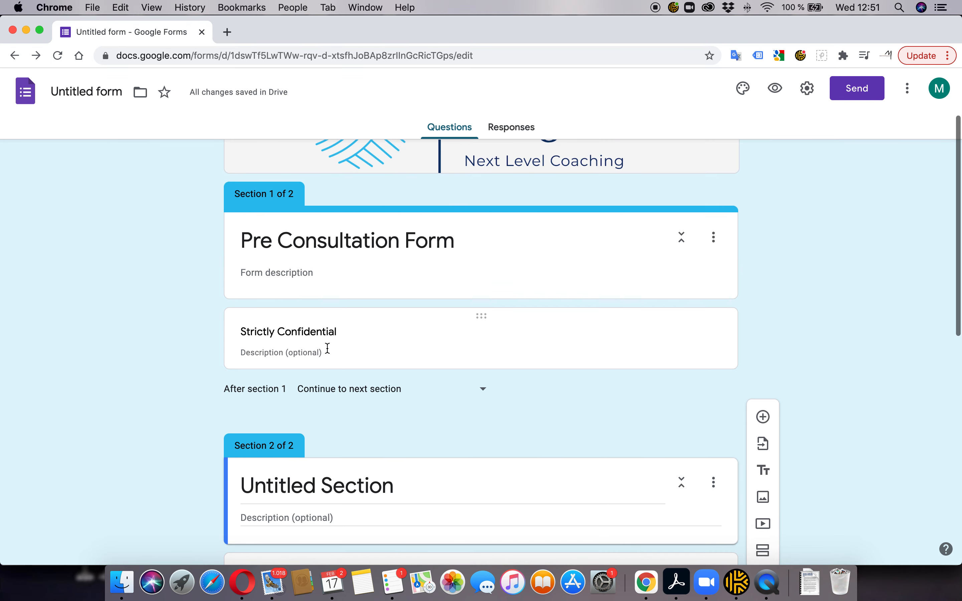
left_click(774, 89)
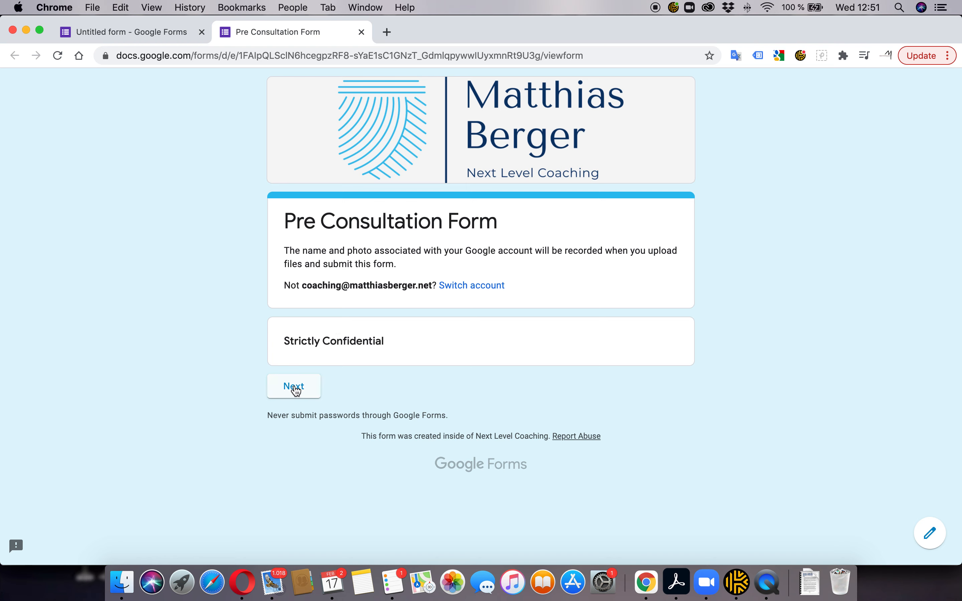
left_click(294, 388)
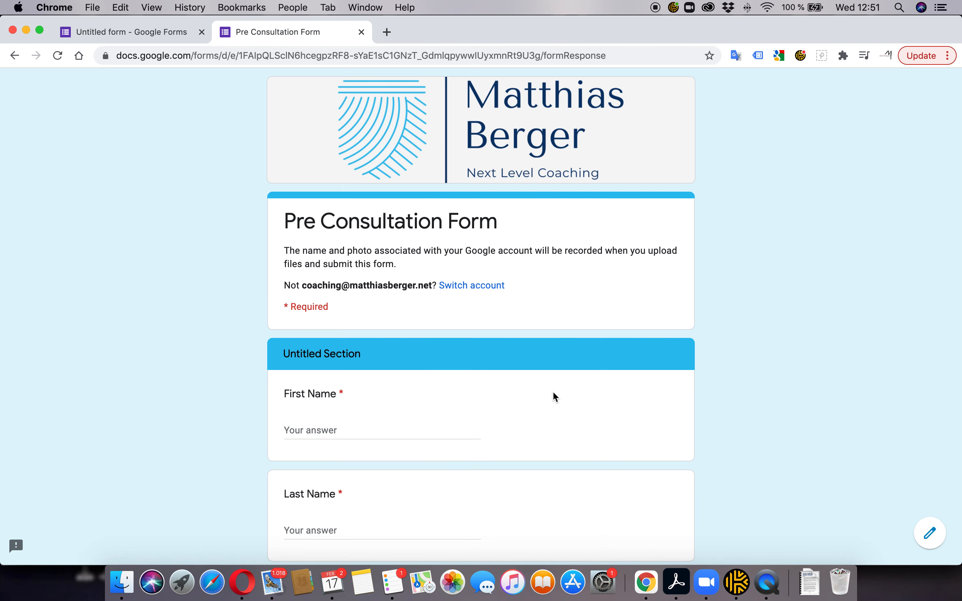
scroll(549, 388, "down", 10)
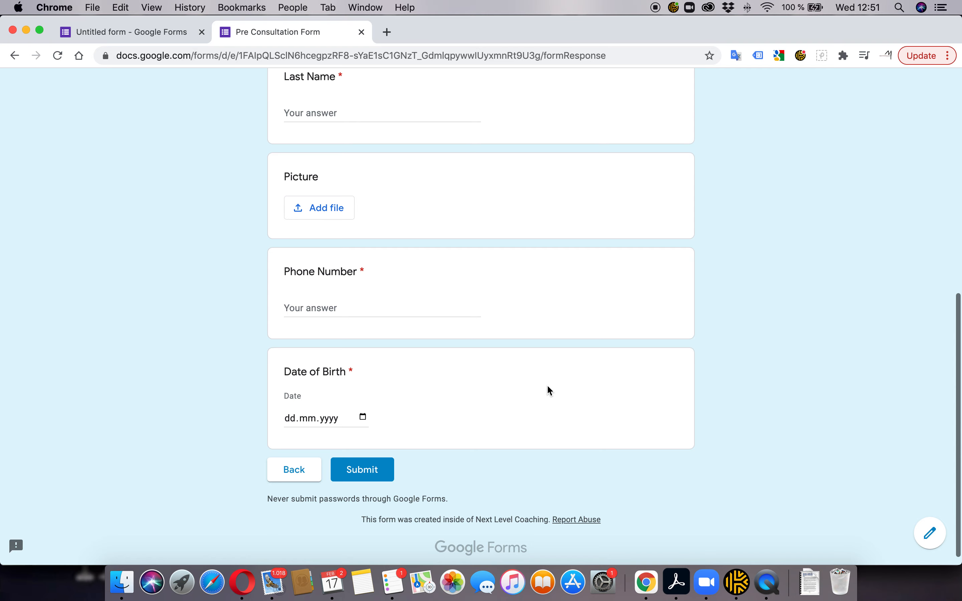
scroll(528, 324, "up", 10)
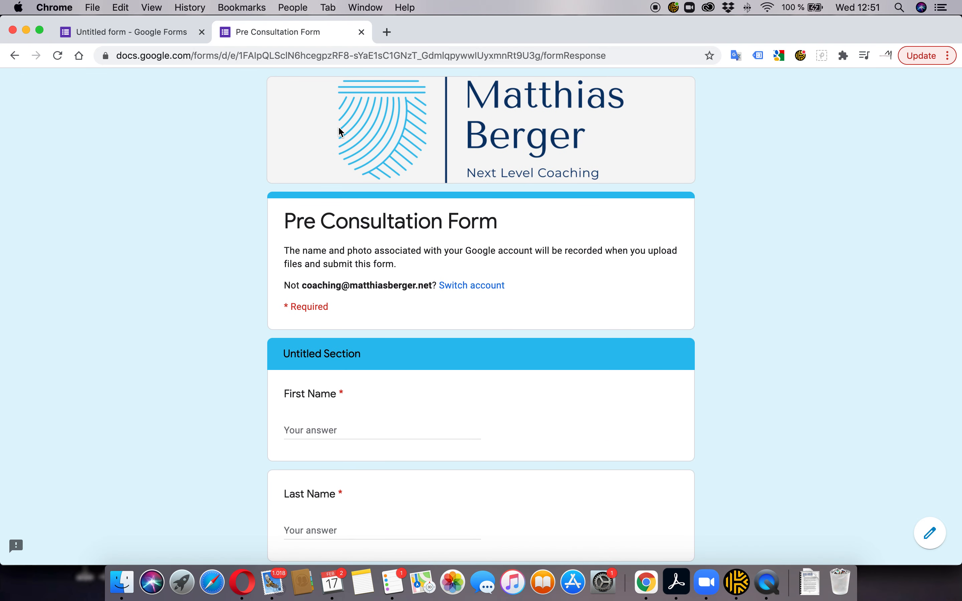
left_click(361, 32)
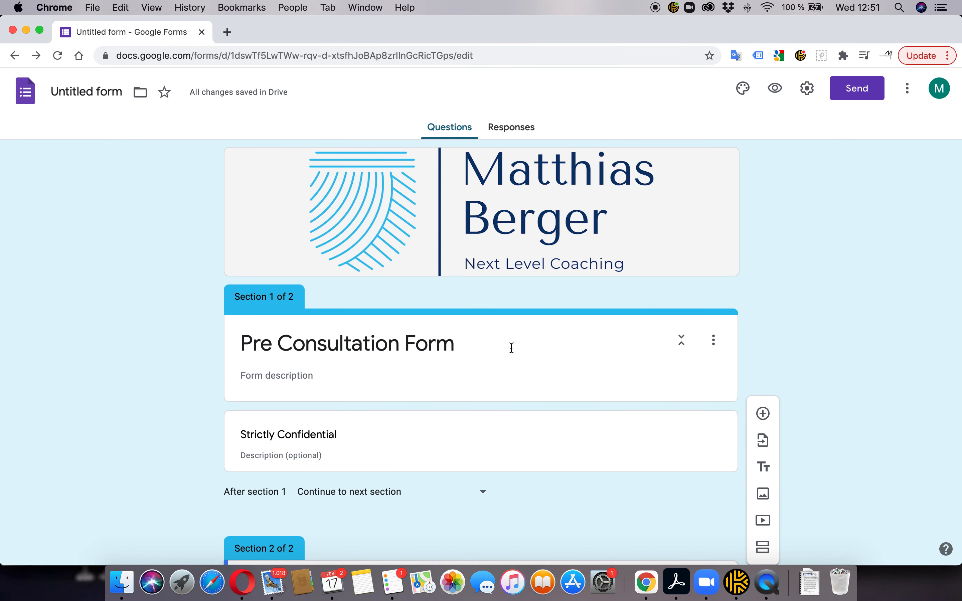
scroll(512, 348, "down", 6)
Rename the second section's title to 'Personal Information'
left_click(513, 345)
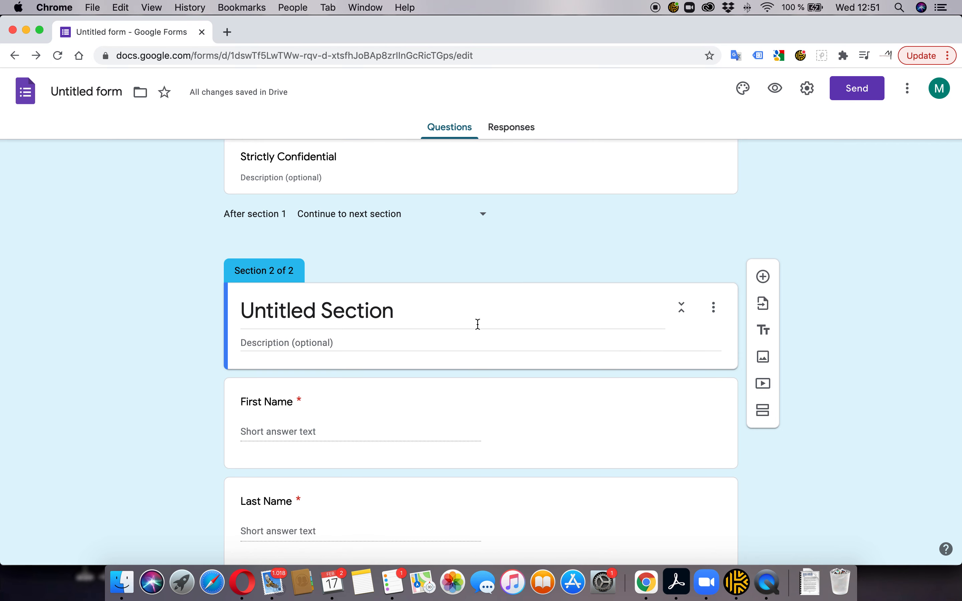
left_click(422, 313)
scroll(424, 311, "down", 8)
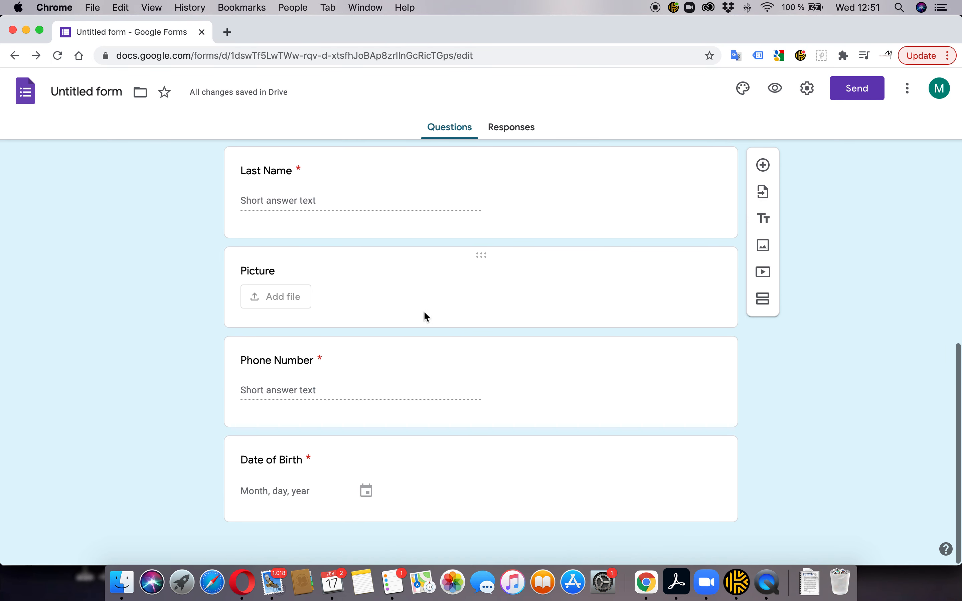
scroll(424, 311, "up", 6)
scroll(422, 316, "up", 2)
type("P")
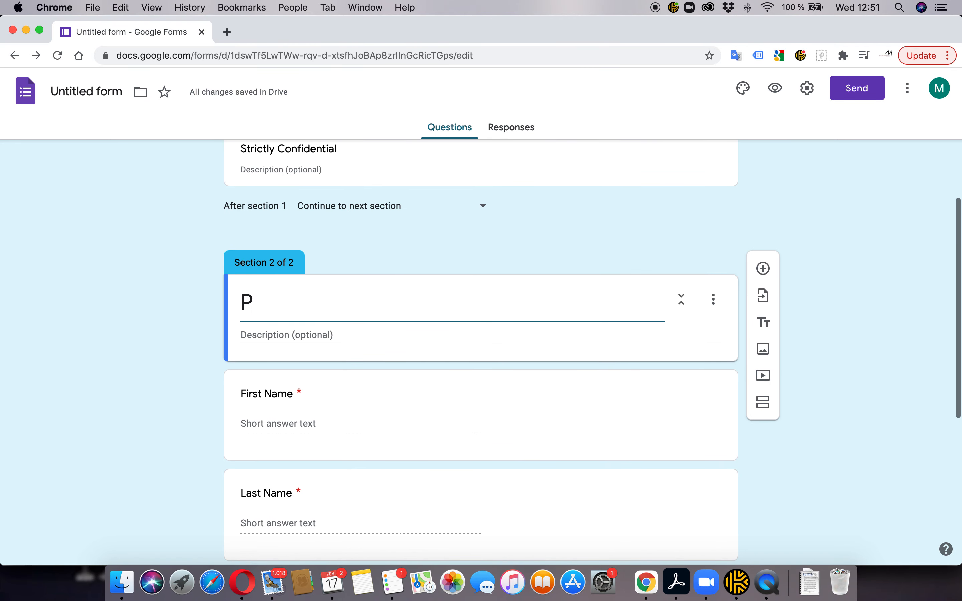
type("ersonal Information")
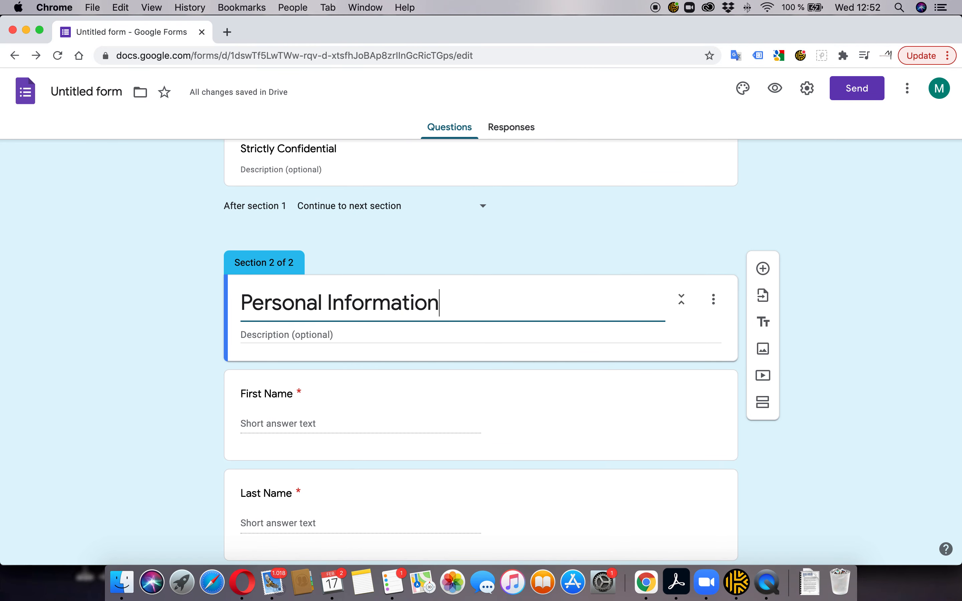
left_click(834, 382)
Delete the Picture file-upload question, leaving Last Name above Phone Number
scroll(503, 375, "down", 8)
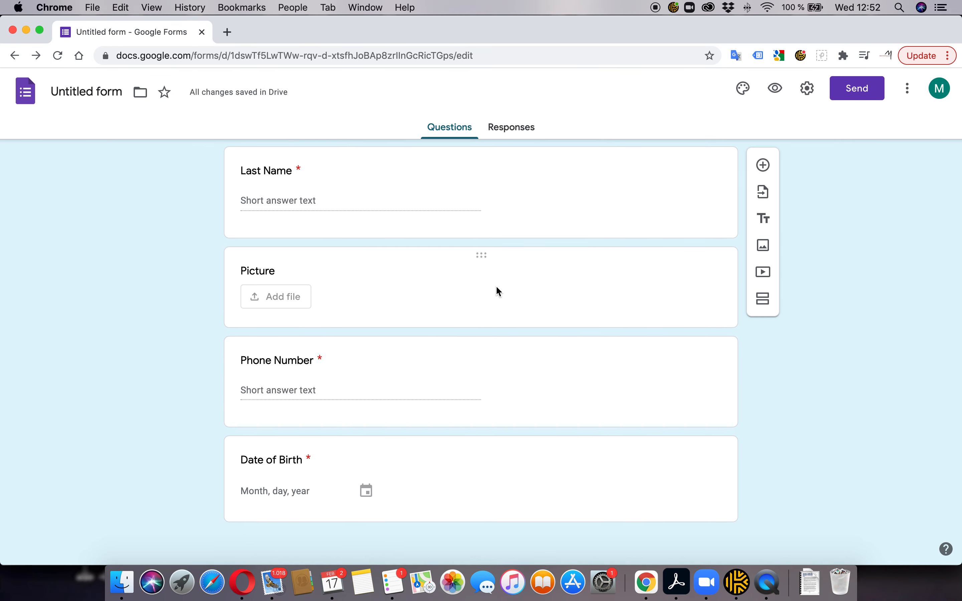
left_click(510, 286)
left_click(580, 475)
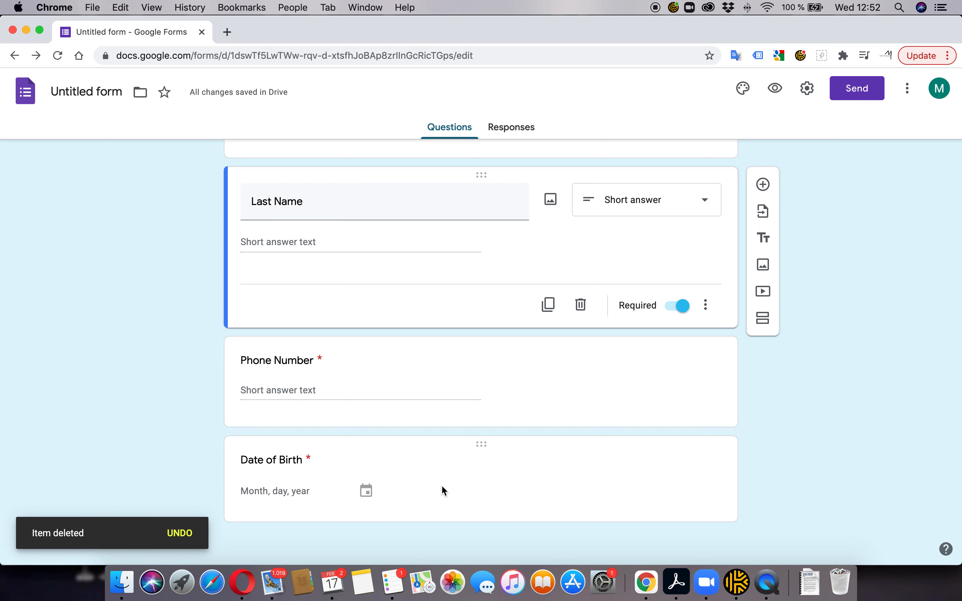
key("super+Tab")
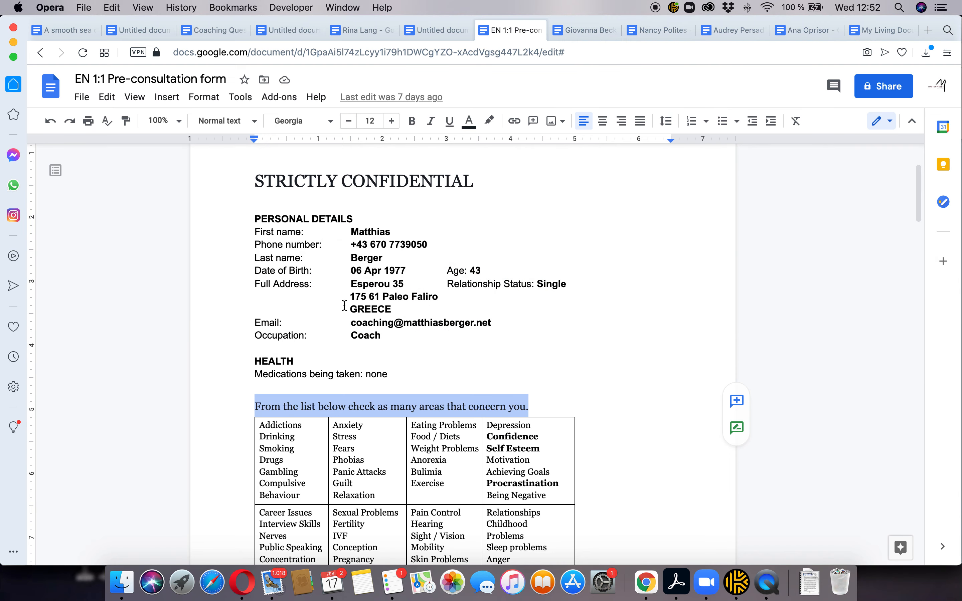
Duplicate the Date of Birth question and retitle the copy 'Age'
key("super+Tab")
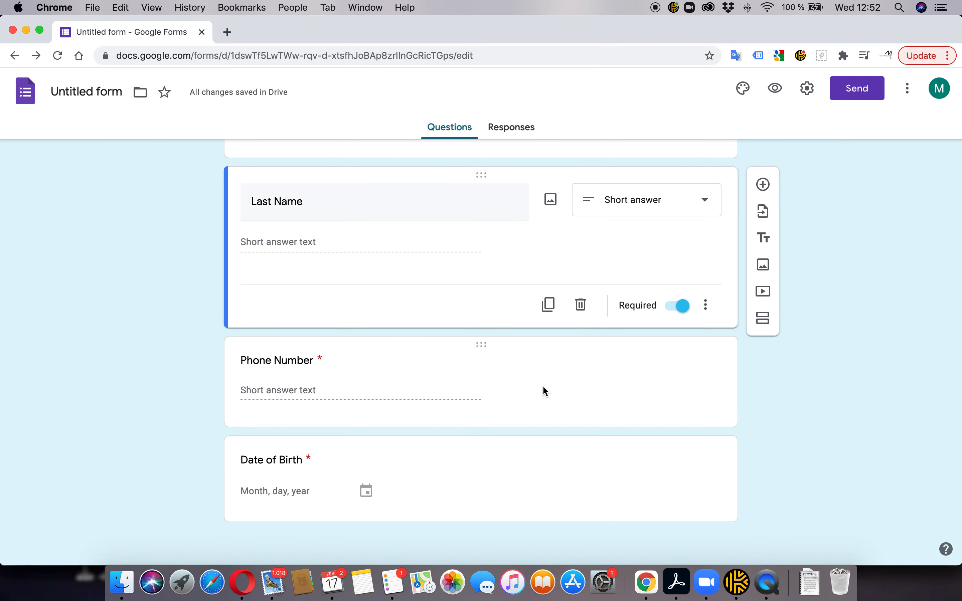
scroll(554, 500, "down", 1)
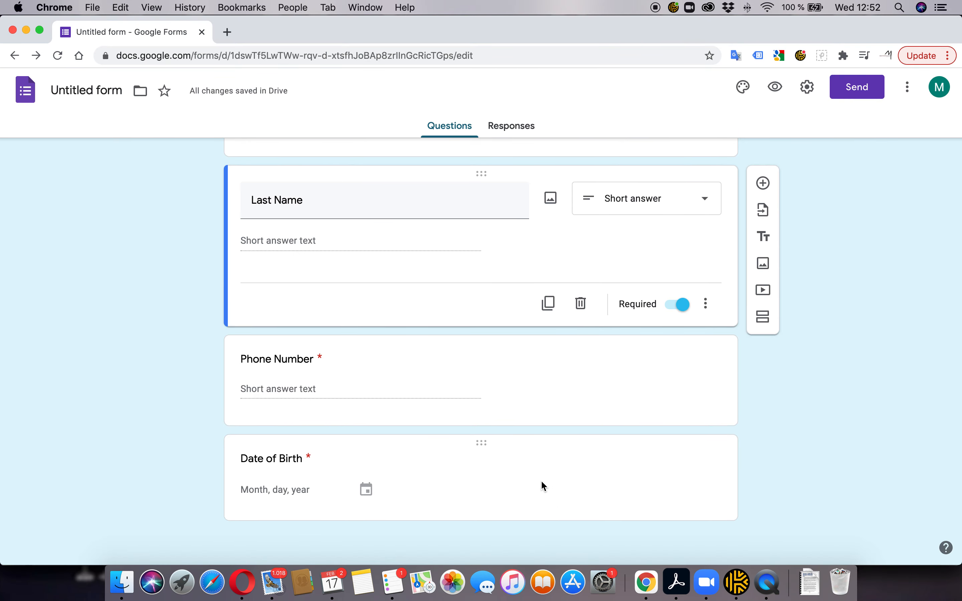
left_click(568, 485)
left_click(548, 499)
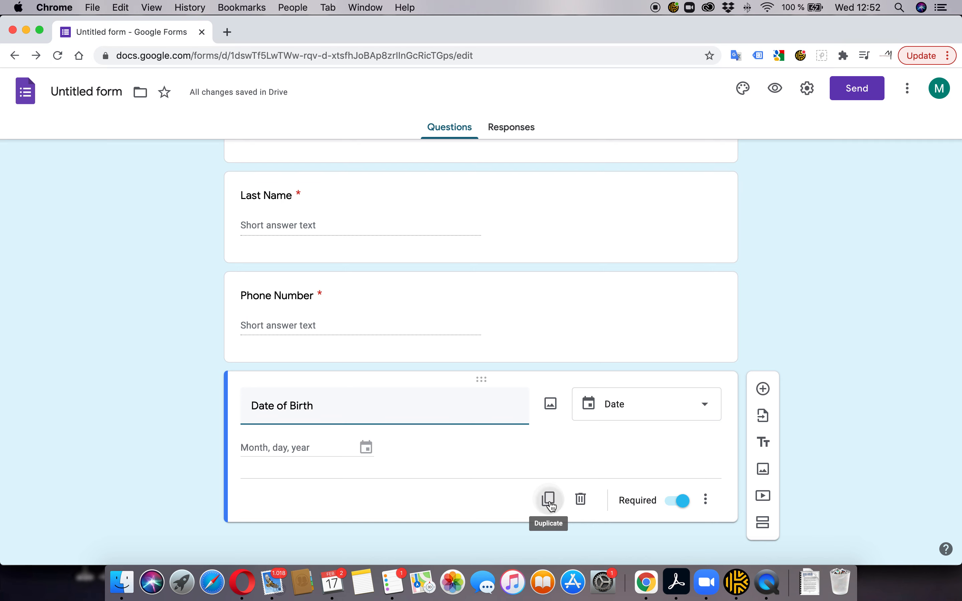
type("Age")
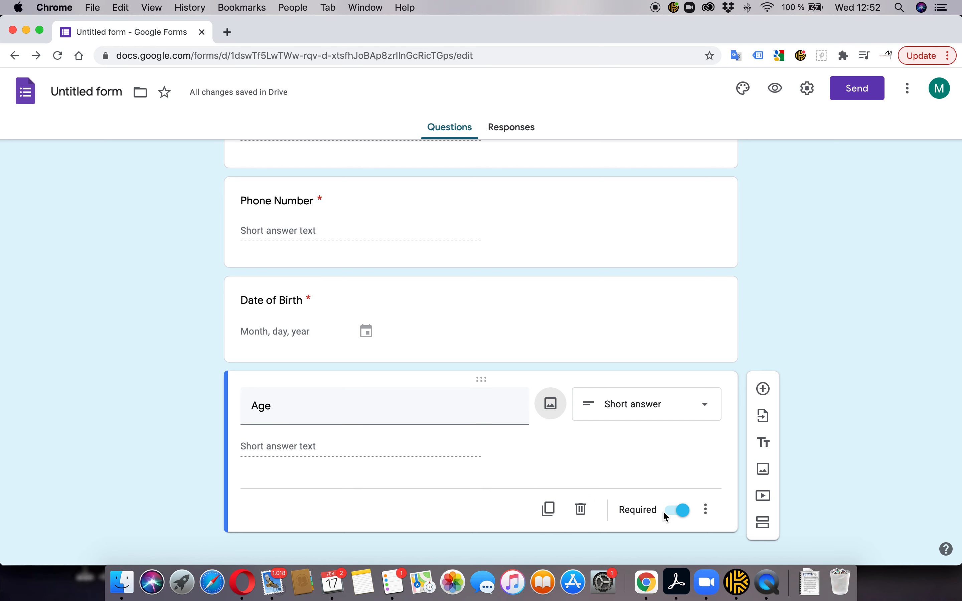
scroll(675, 515, "down", 1)
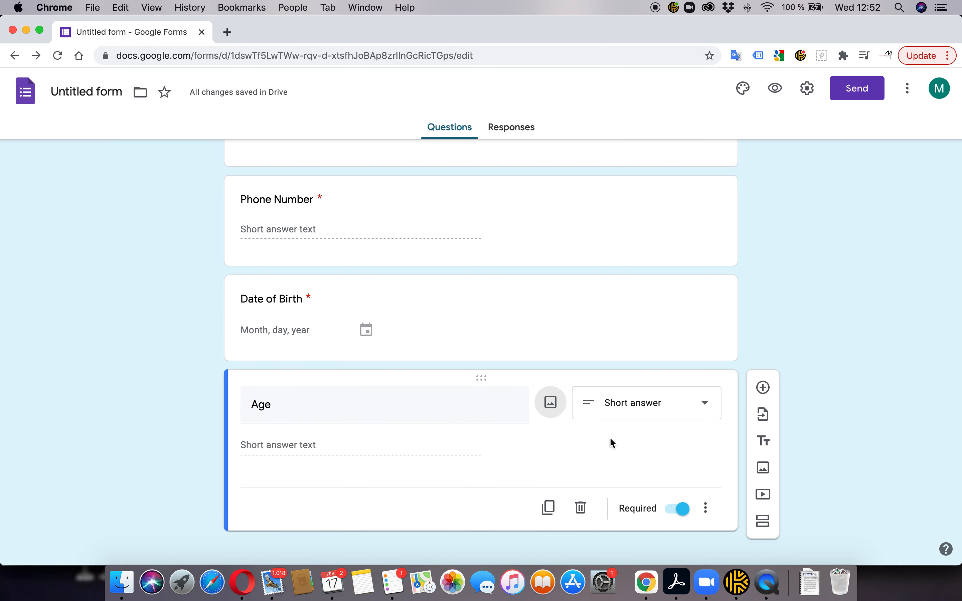
key("super+Tab")
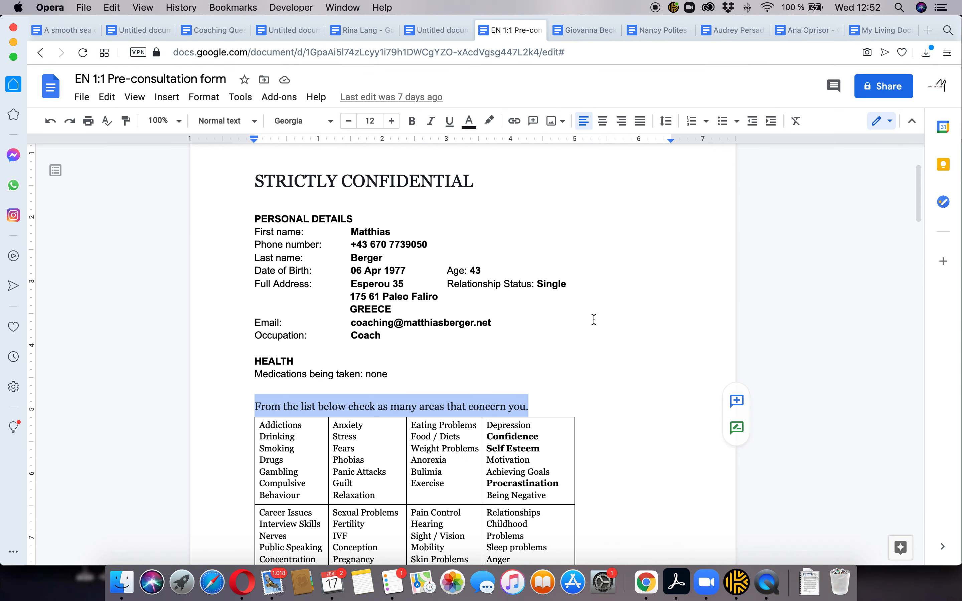
key("super+Tab")
left_click(549, 510)
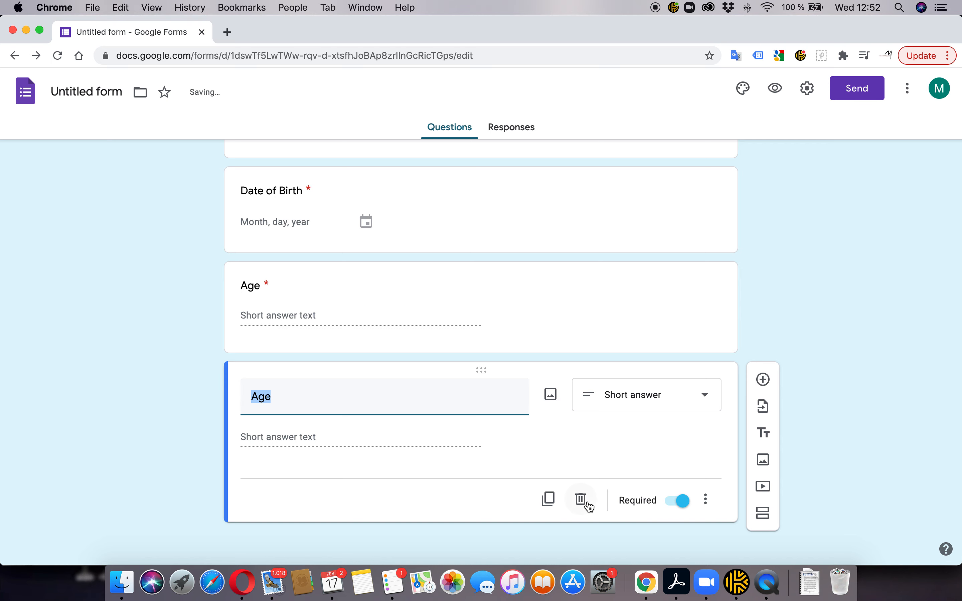
left_click(587, 503)
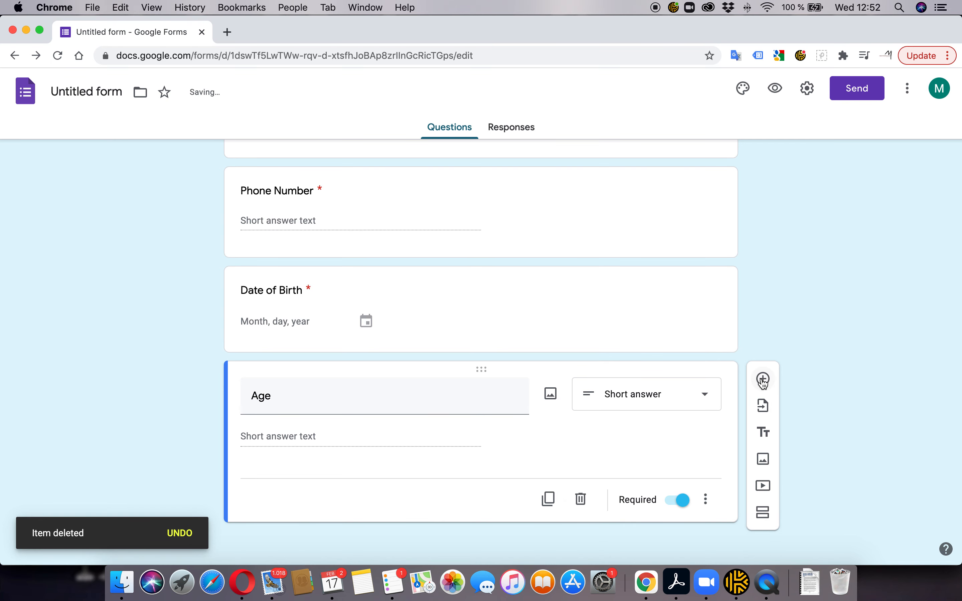
Add a required short-answer 'Relationship Status' question below Age
left_click(763, 379)
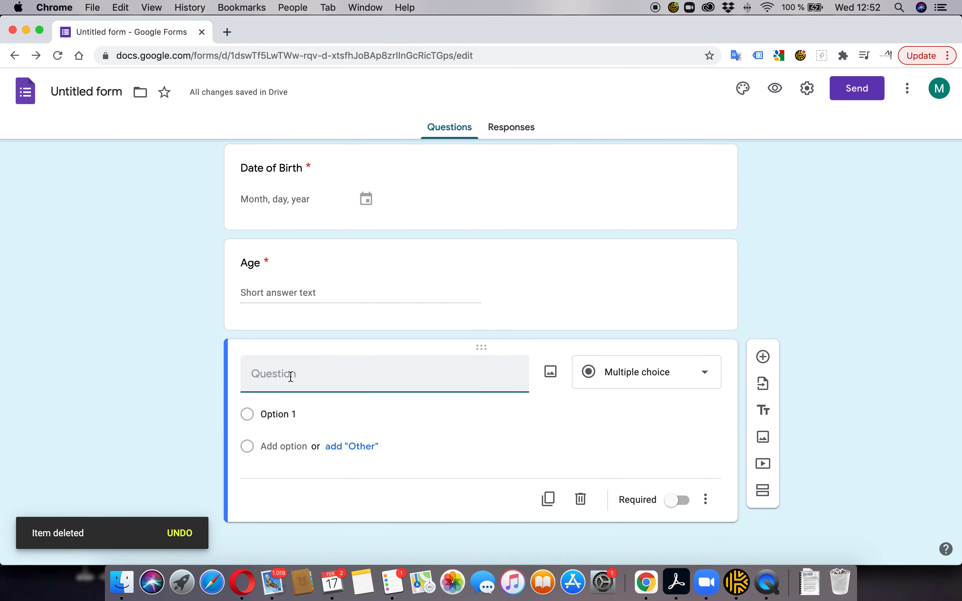
type("Relatoi")
type("n")
key("BackSpace")
key("BackSpace")
type("ionship ")
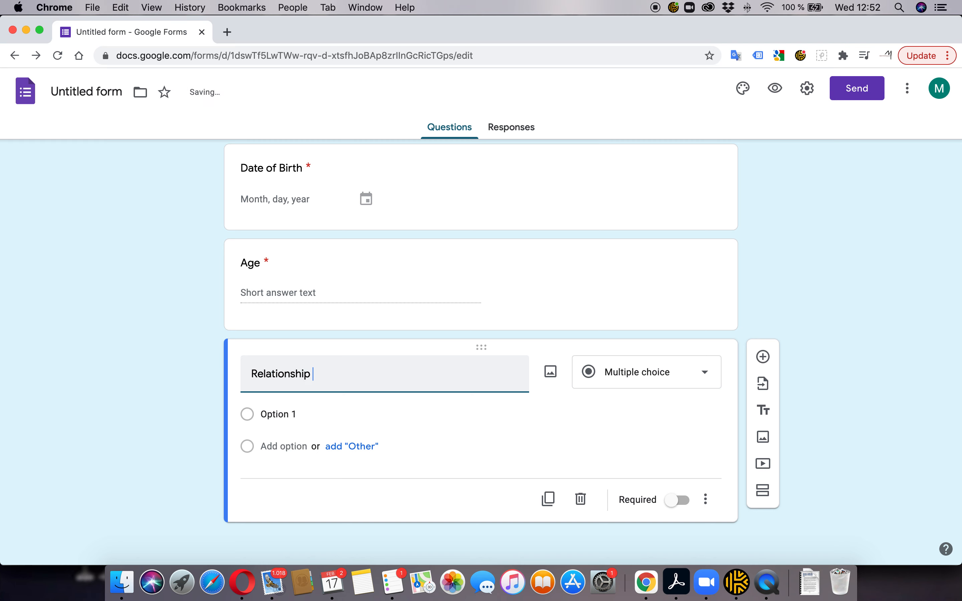
type("Status")
left_click(636, 382)
left_click(632, 165)
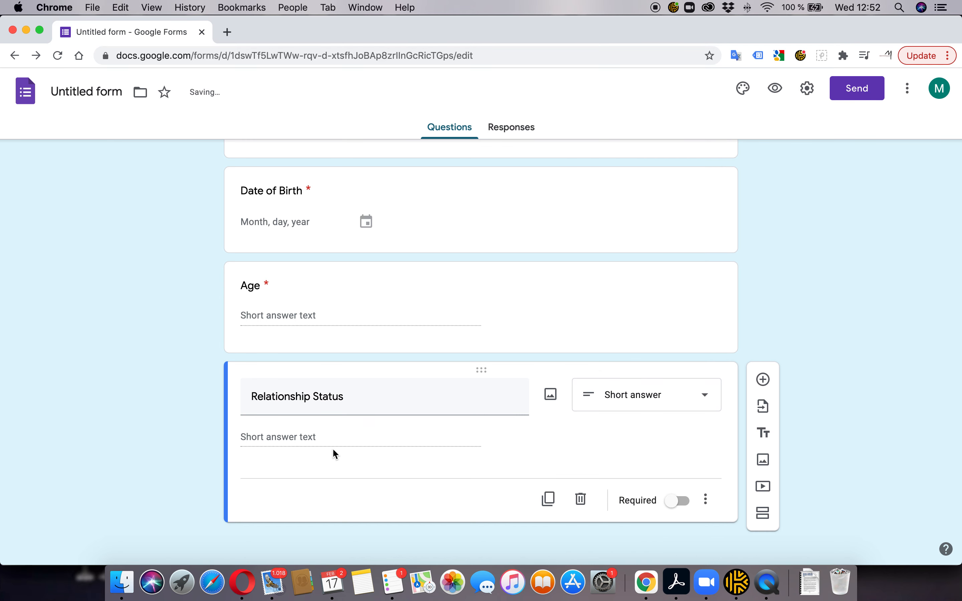
left_click(680, 501)
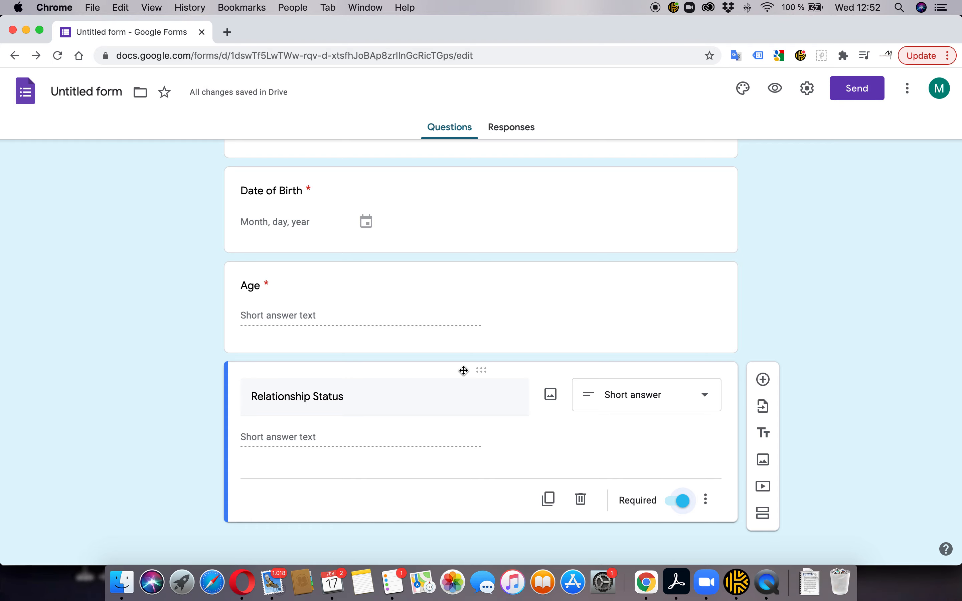
scroll(464, 372, "up", 10)
scroll(465, 375, "down", 12)
key("super+Tab")
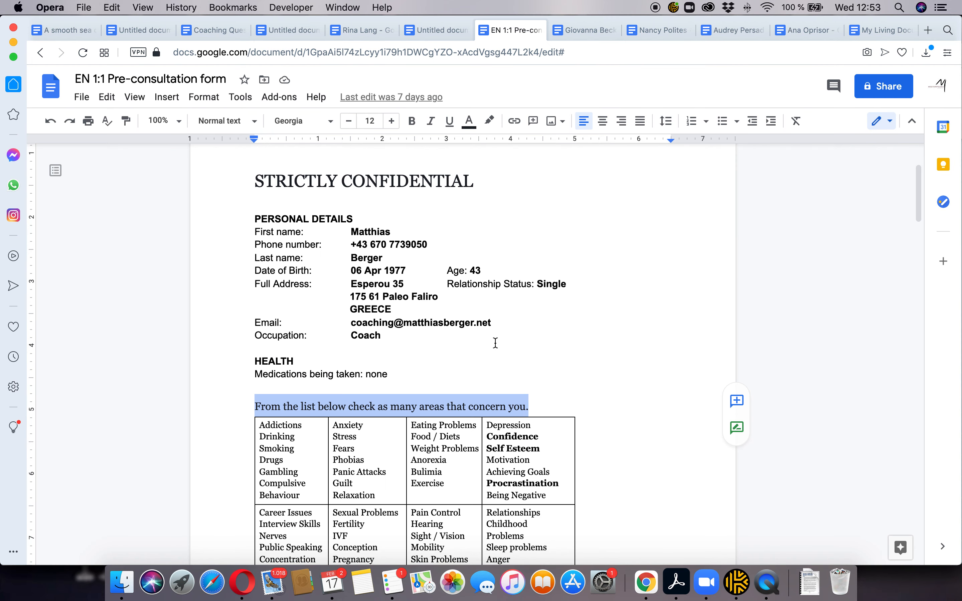
key("super+Tab")
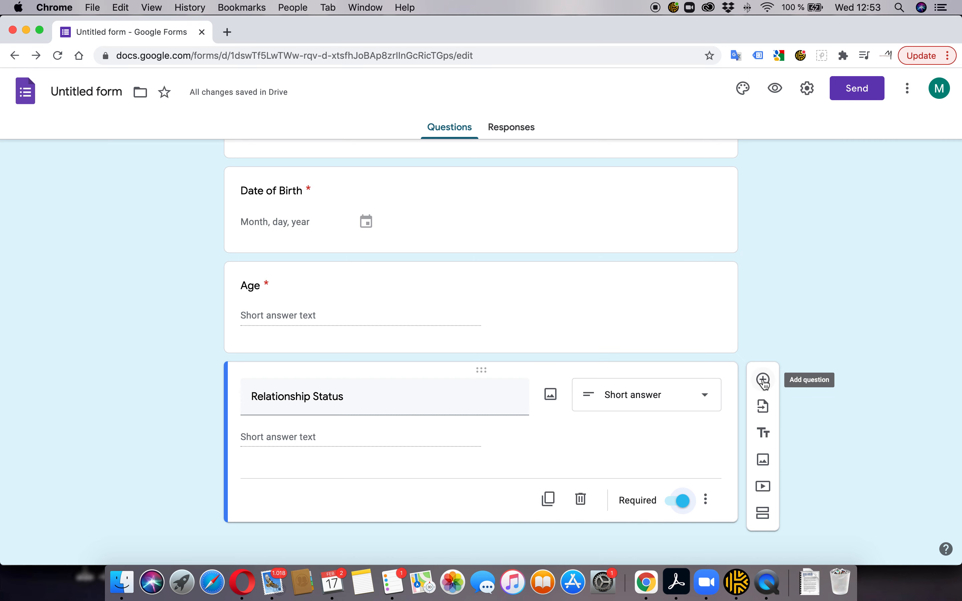
Add a required 'Email Address' question below Relationship Status and show its extra options
left_click(763, 380)
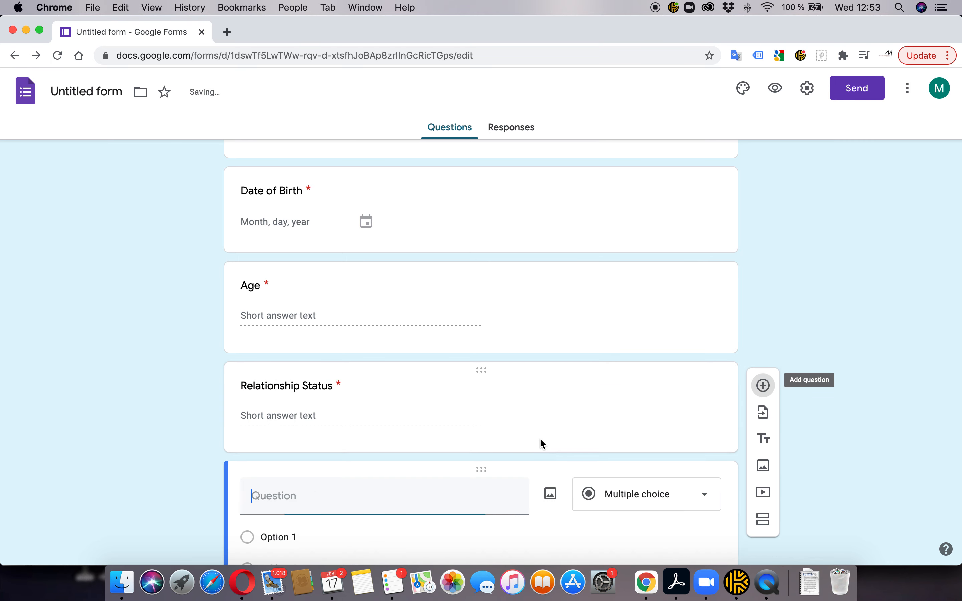
type("Email Address")
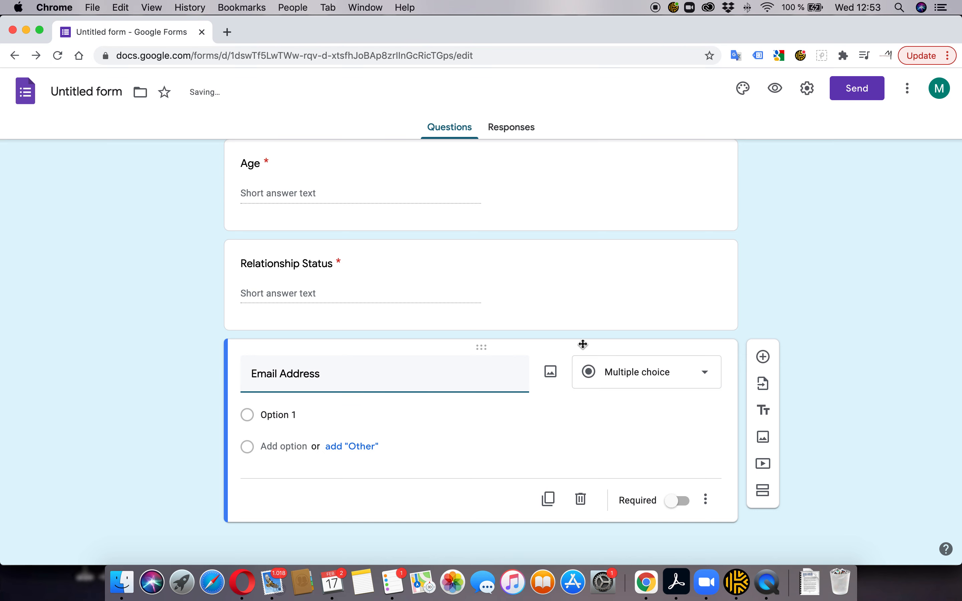
left_click(274, 433)
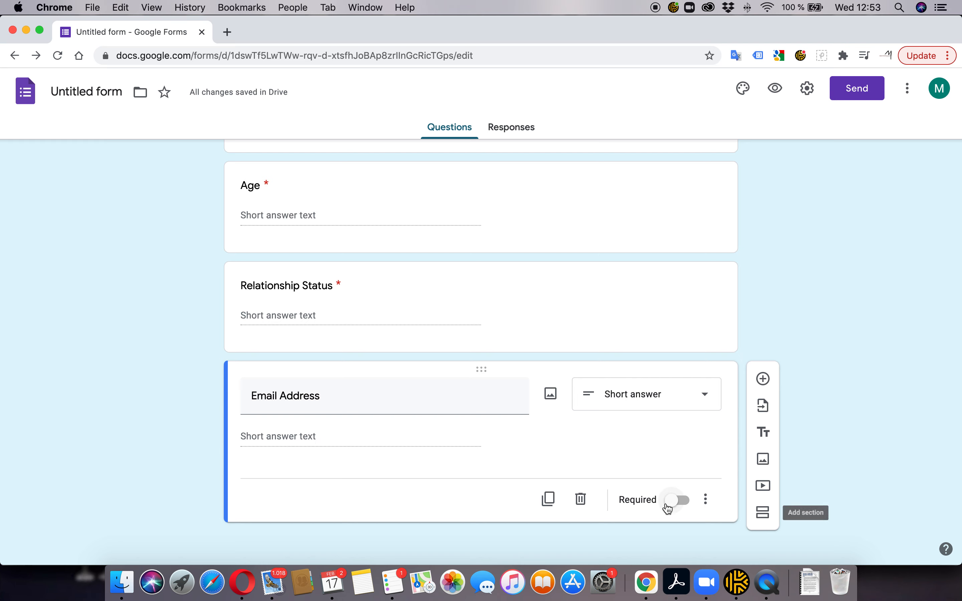
left_click(684, 502)
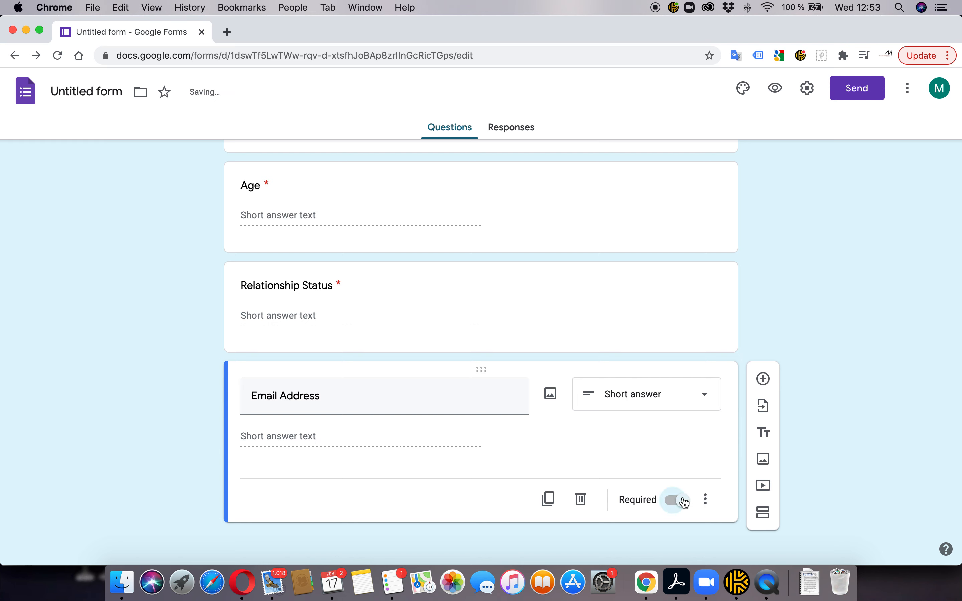
left_click(706, 501)
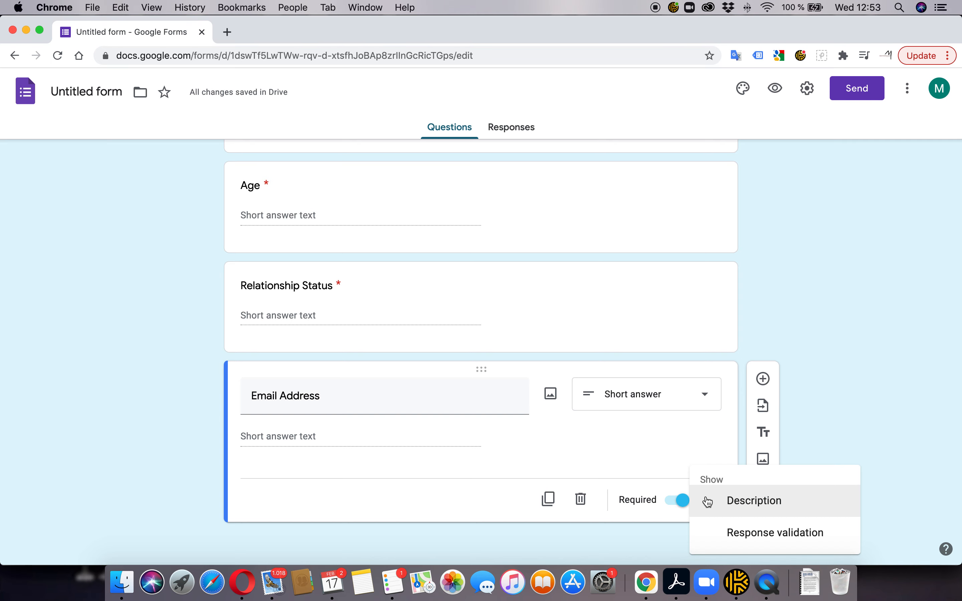
Add response validation to Email Address: regular expression Contains '@'
left_click(782, 533)
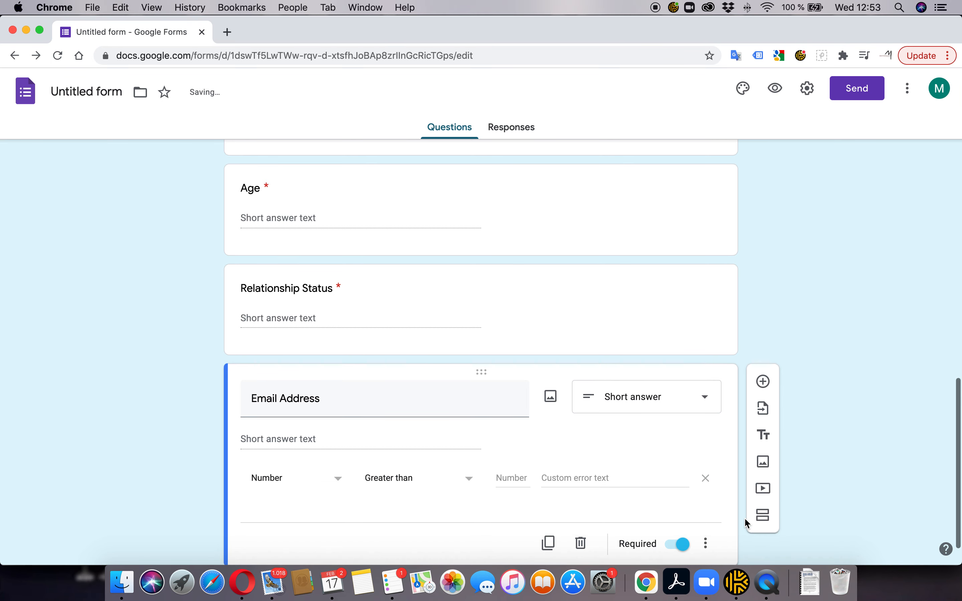
scroll(565, 470, "down", 2)
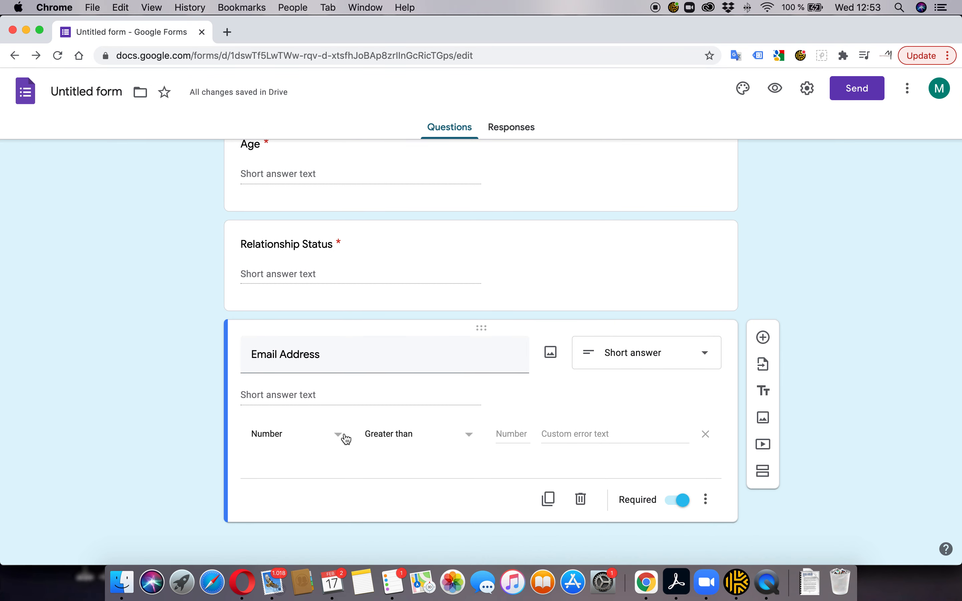
left_click(338, 440)
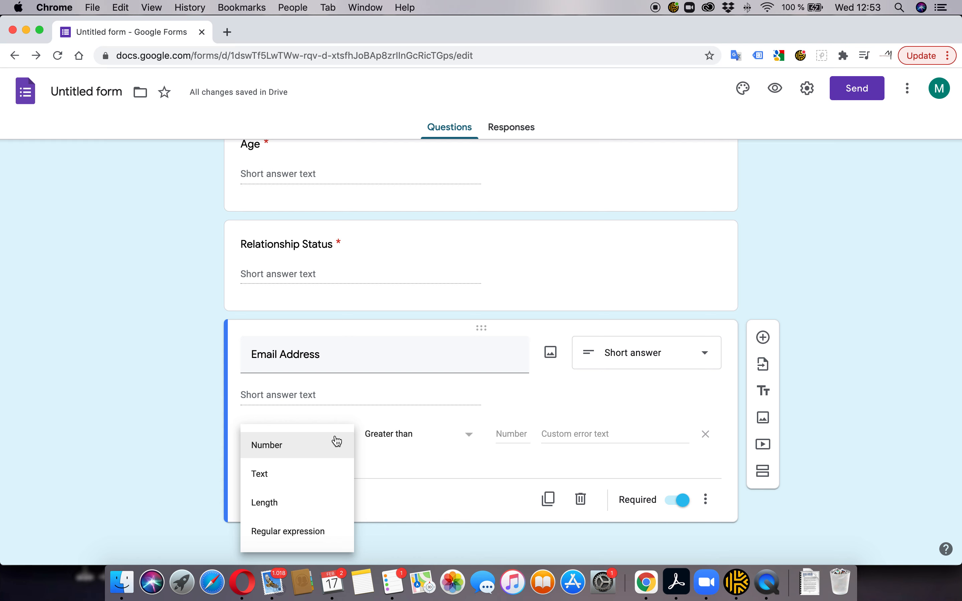
left_click(299, 533)
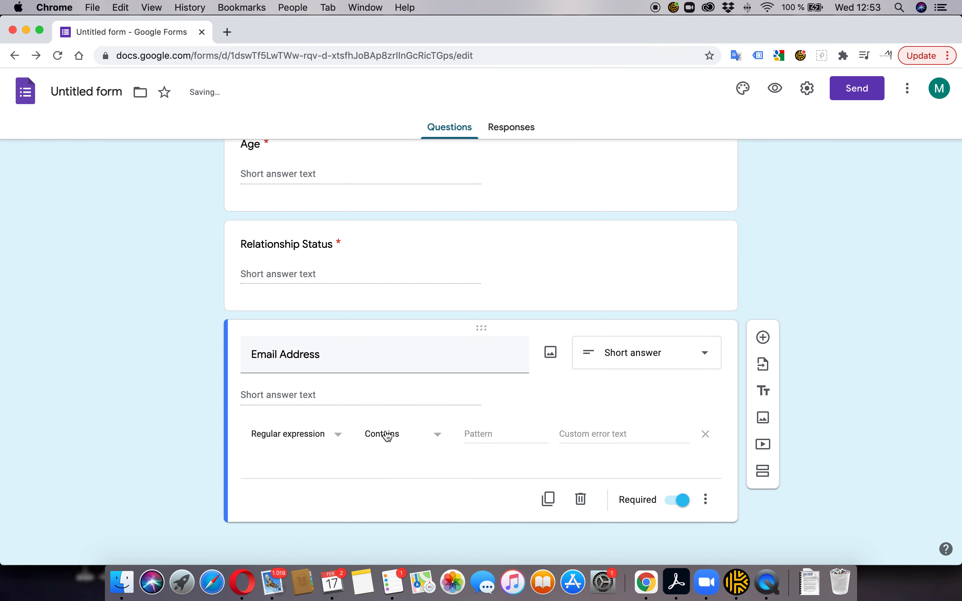
left_click(487, 432)
type("@")
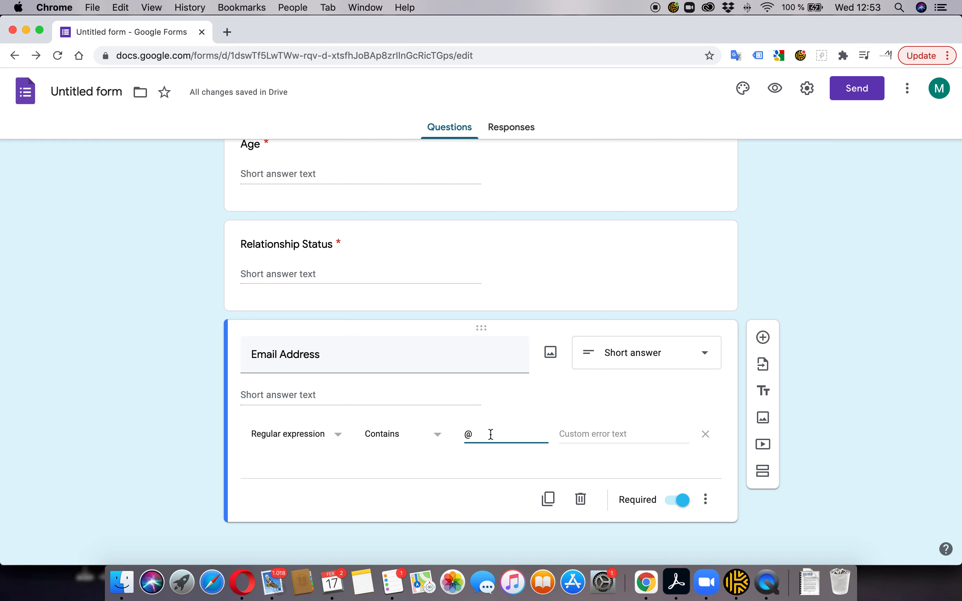
Set the validation error text to 'Please input correct email address'
left_click(562, 432)
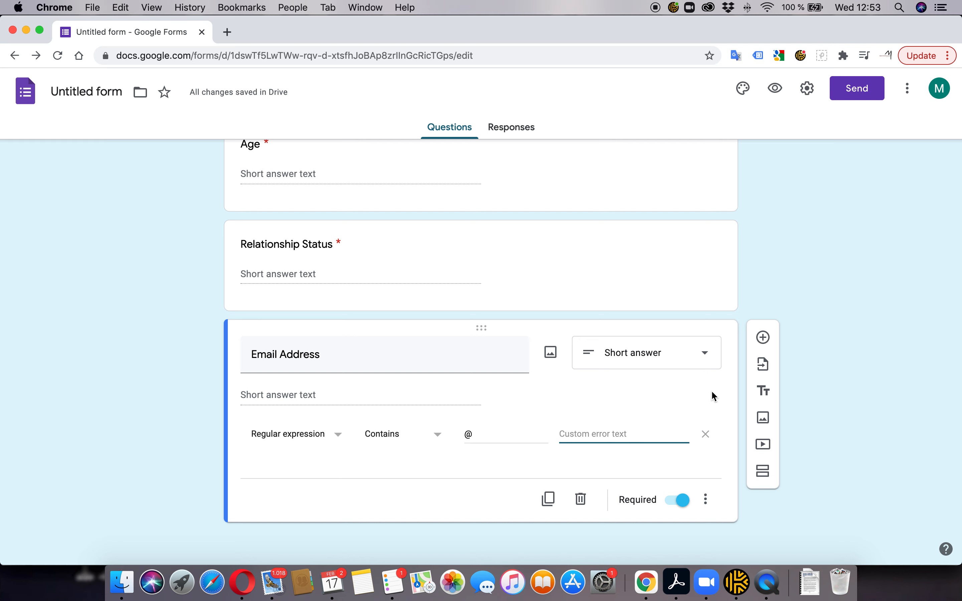
type("Please input you")
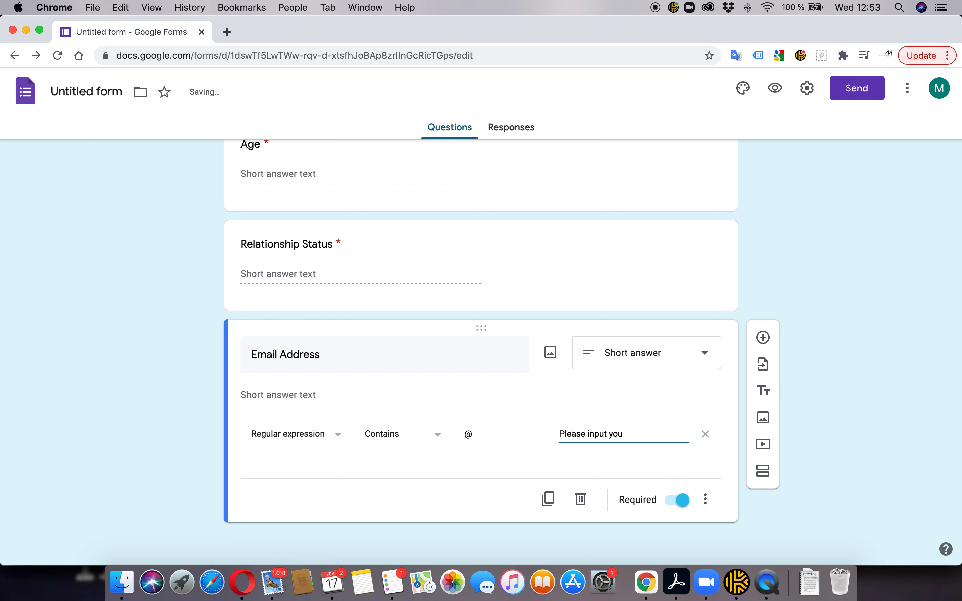
type("r correct email add")
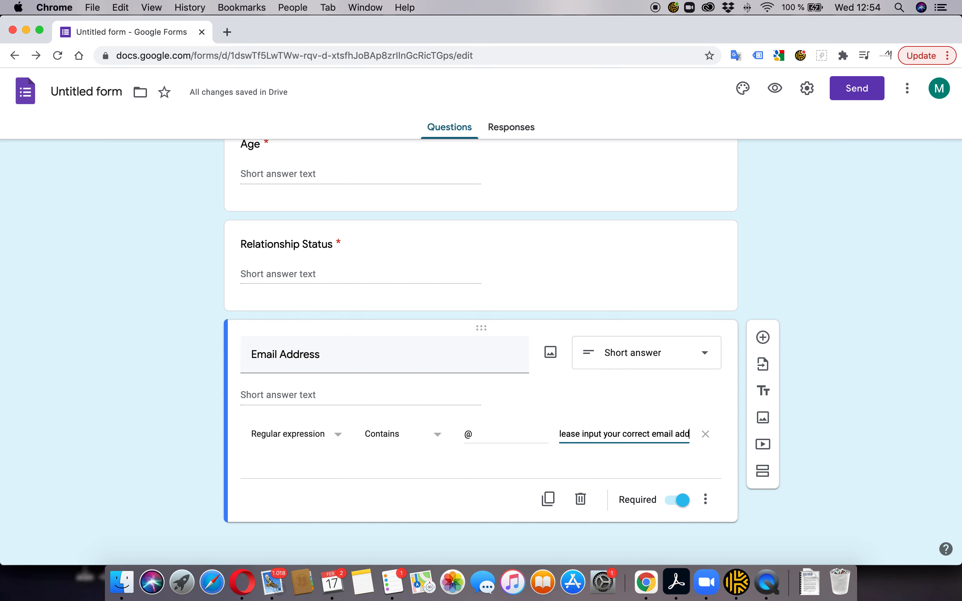
type("ress")
key("Tab")
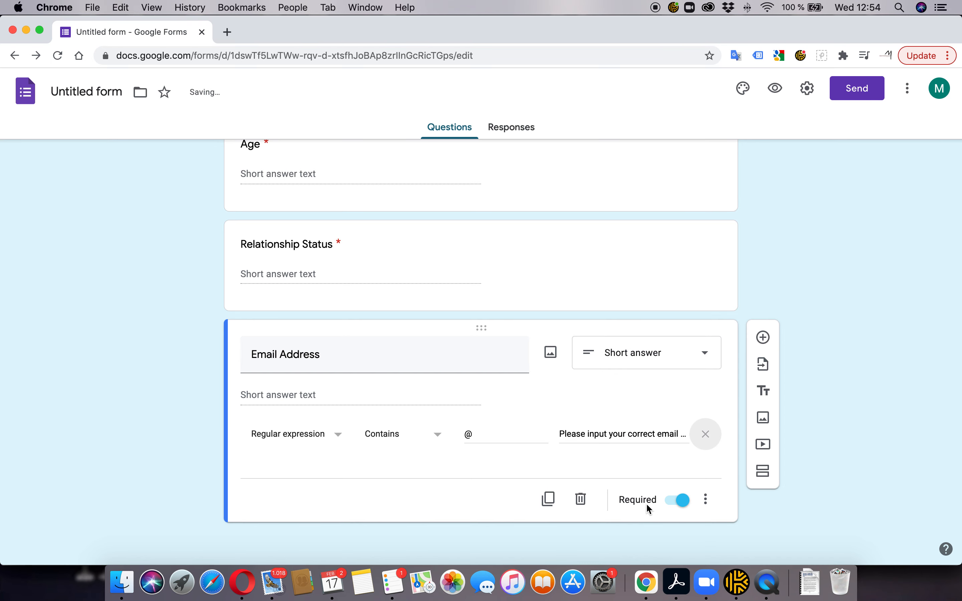
left_click(617, 439)
double_click(615, 434)
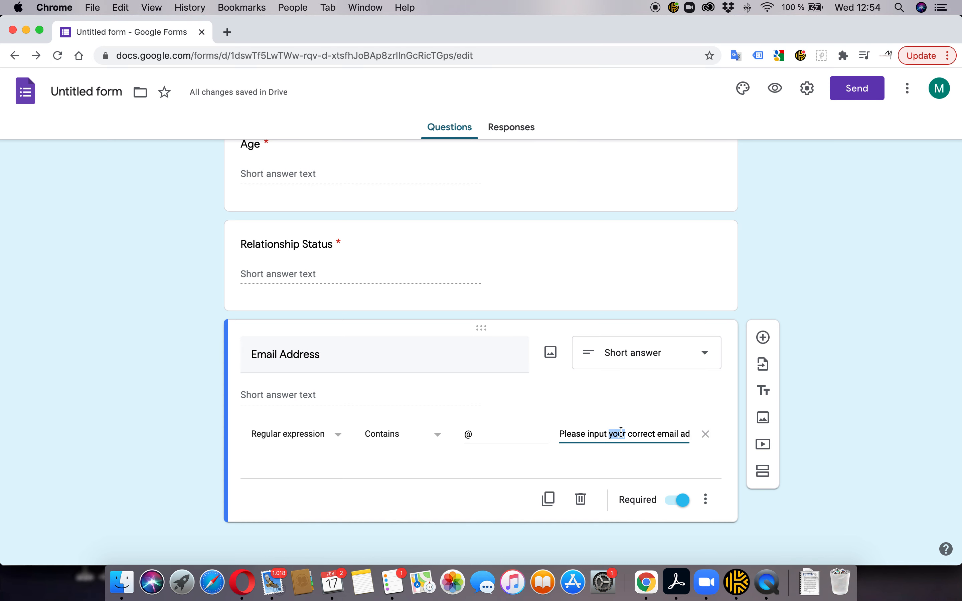
key("BackSpace")
left_click(813, 438)
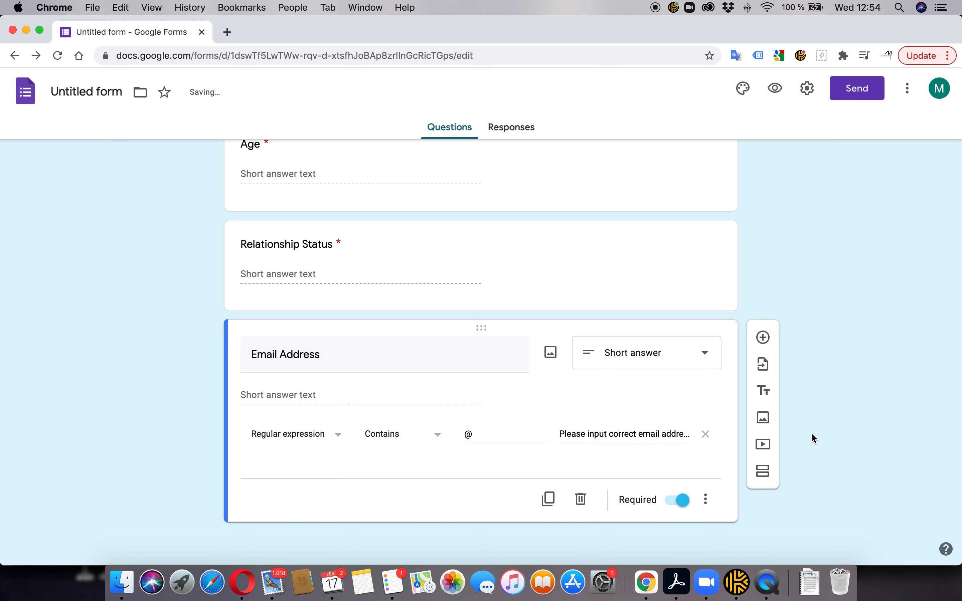
scroll(636, 262, "up", 10)
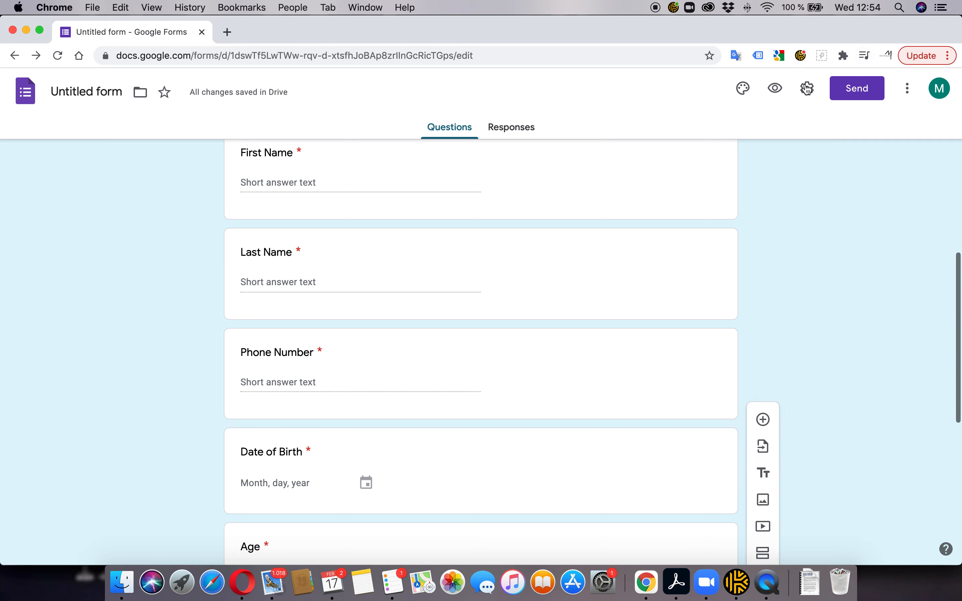
left_click(774, 88)
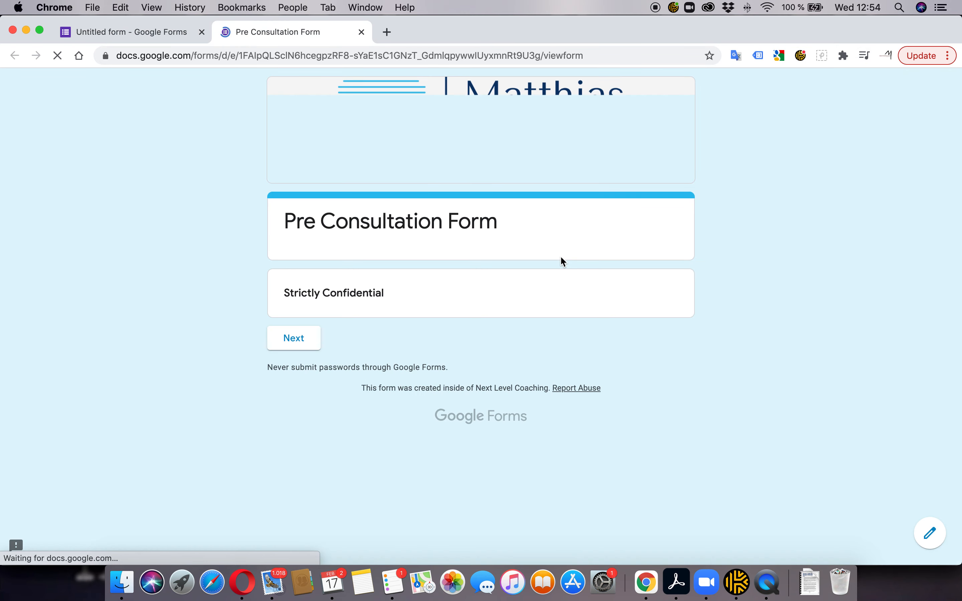
left_click(295, 341)
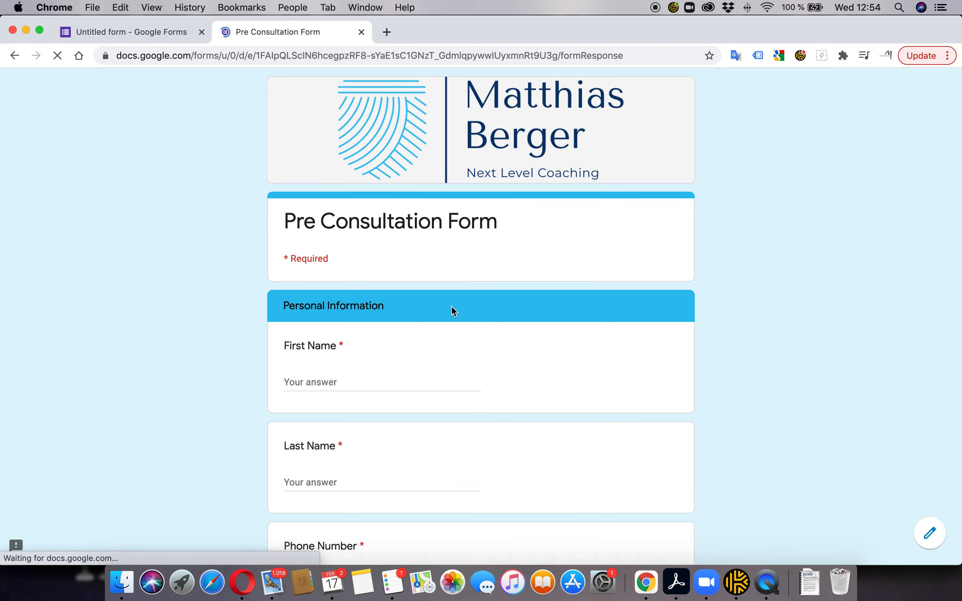
scroll(443, 308, "down", 10)
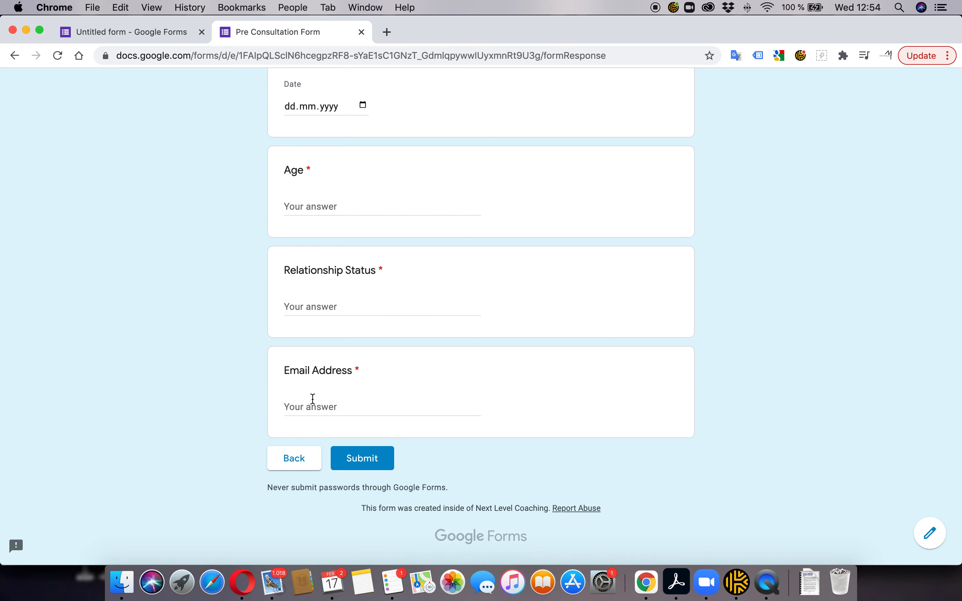
left_click(311, 397)
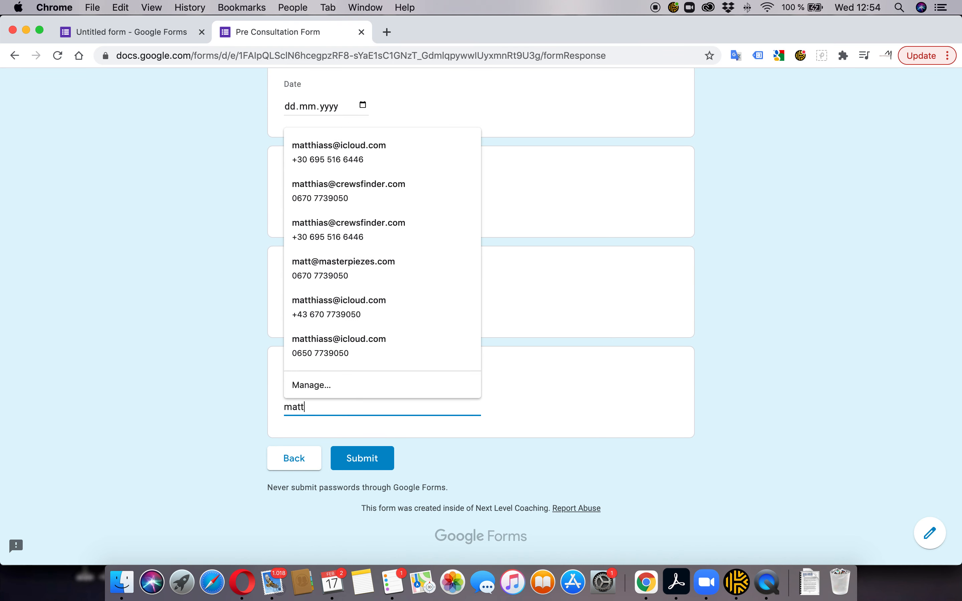
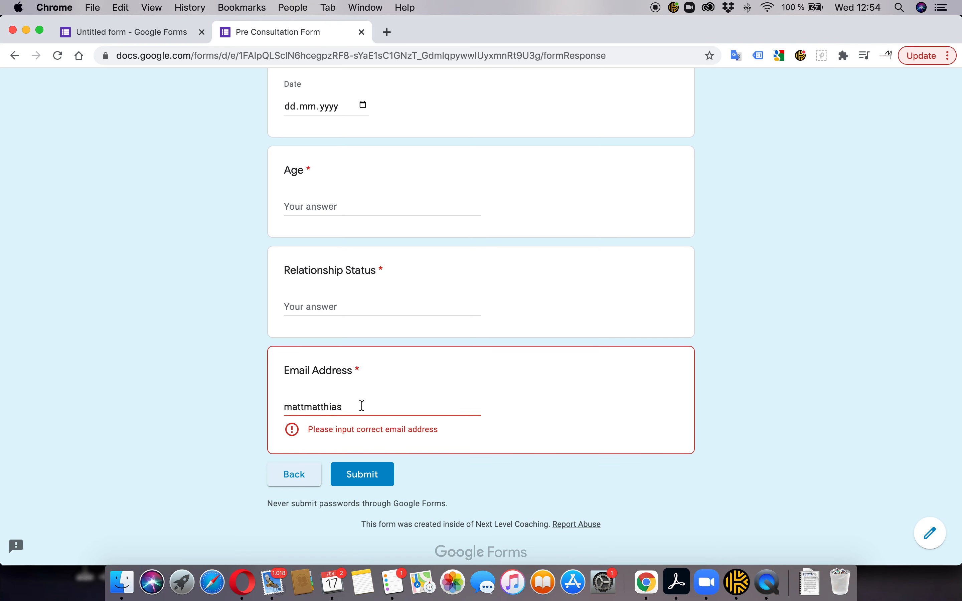
left_click(351, 407)
key("shift+Left")
key("shift+Left")
key("shift+Left")
key("shift+Left")
key("shift+Left")
key("shift+Left")
key("shift+Left")
key("shift+Left")
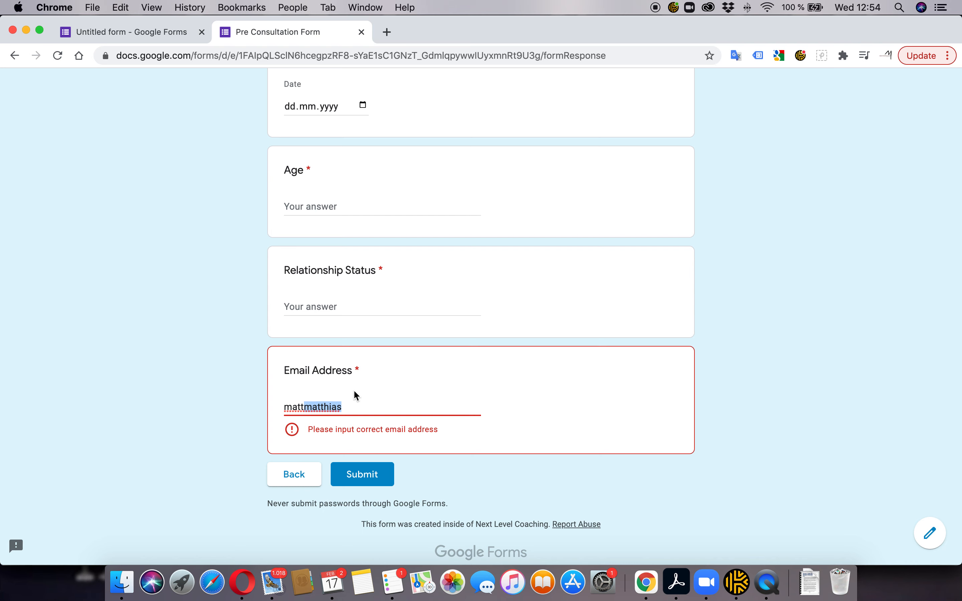
type("@matt.com")
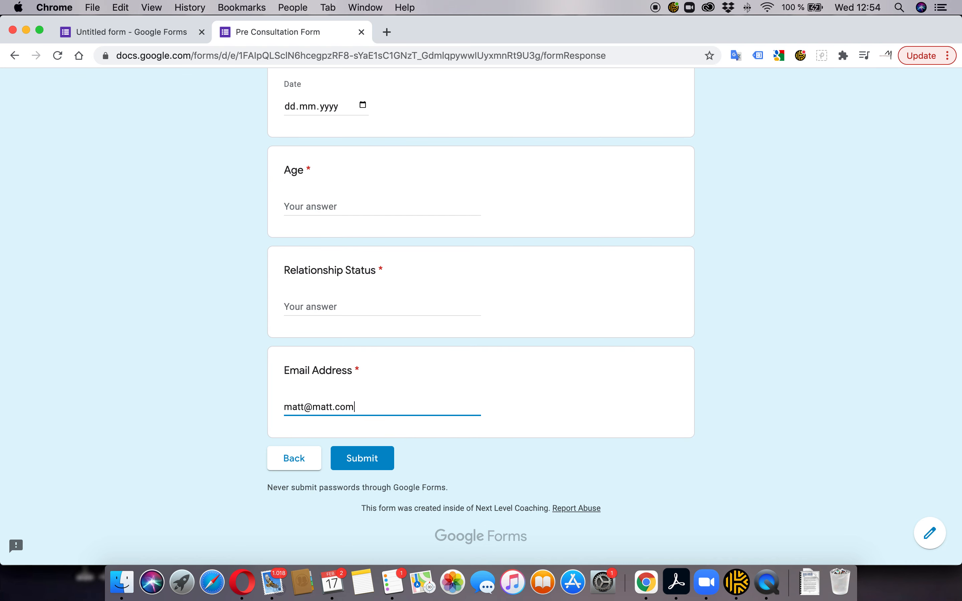
key("Tab")
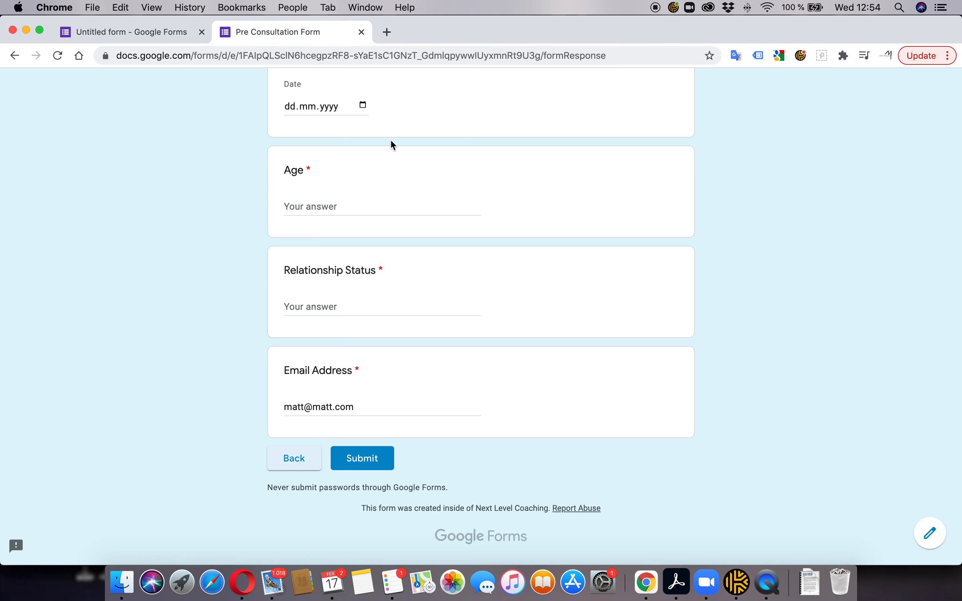
scroll(385, 127, "up", 7)
left_click(361, 32)
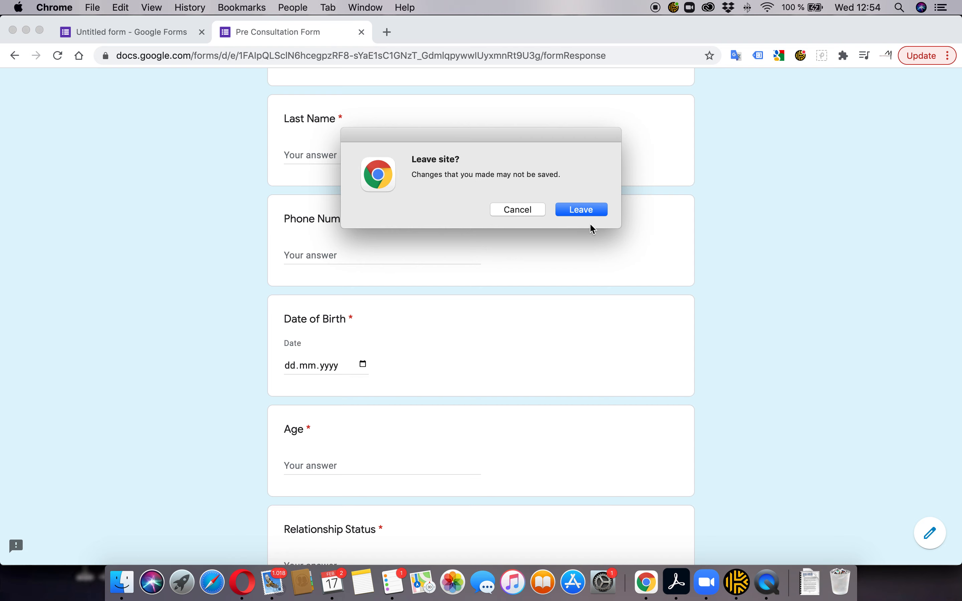
left_click(583, 210)
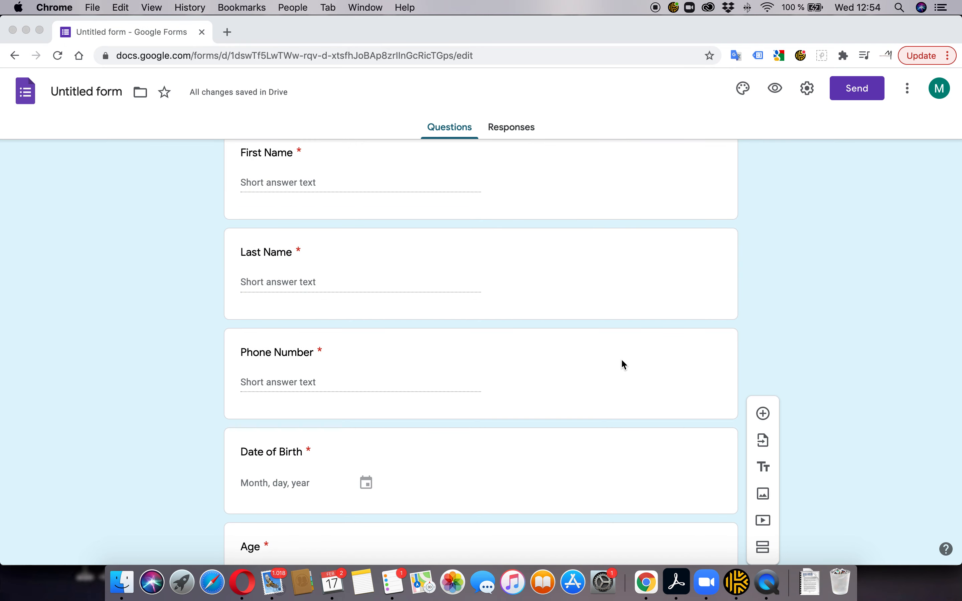
Check the HEALTH heading in the reference document, then add a new section after Email Address
scroll(596, 355, "down", 9)
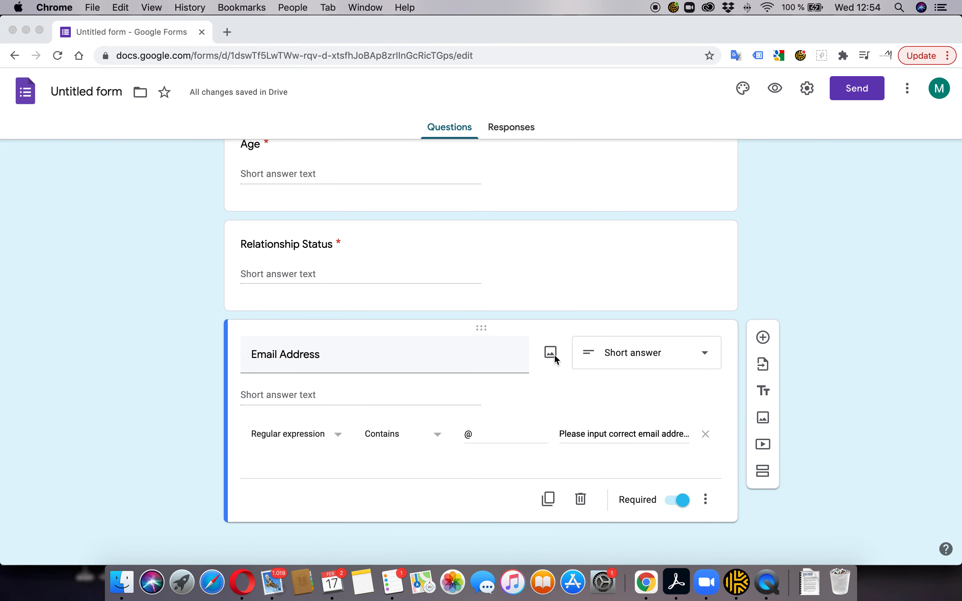
key("super+Tab")
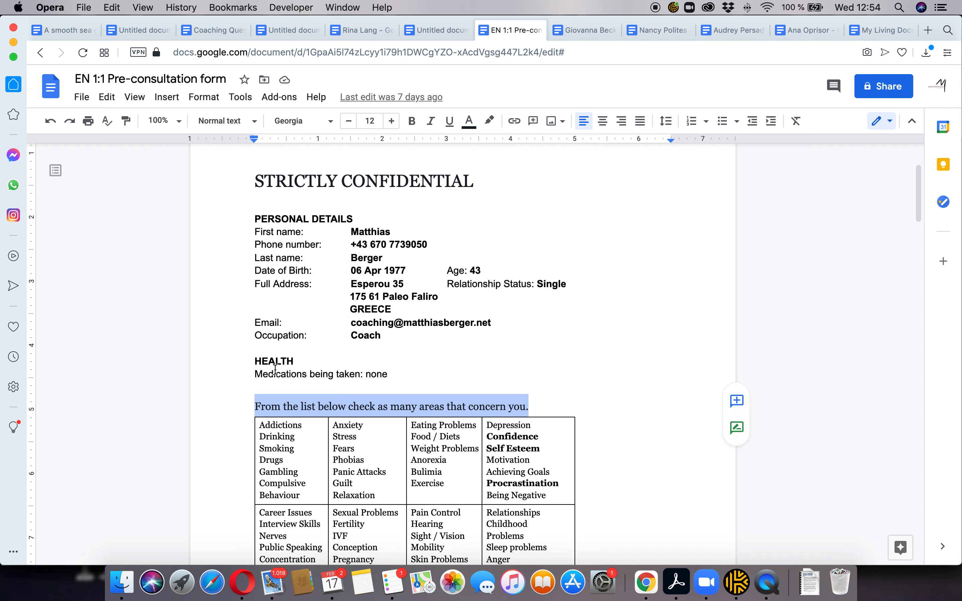
double_click(261, 362)
key("super+Tab")
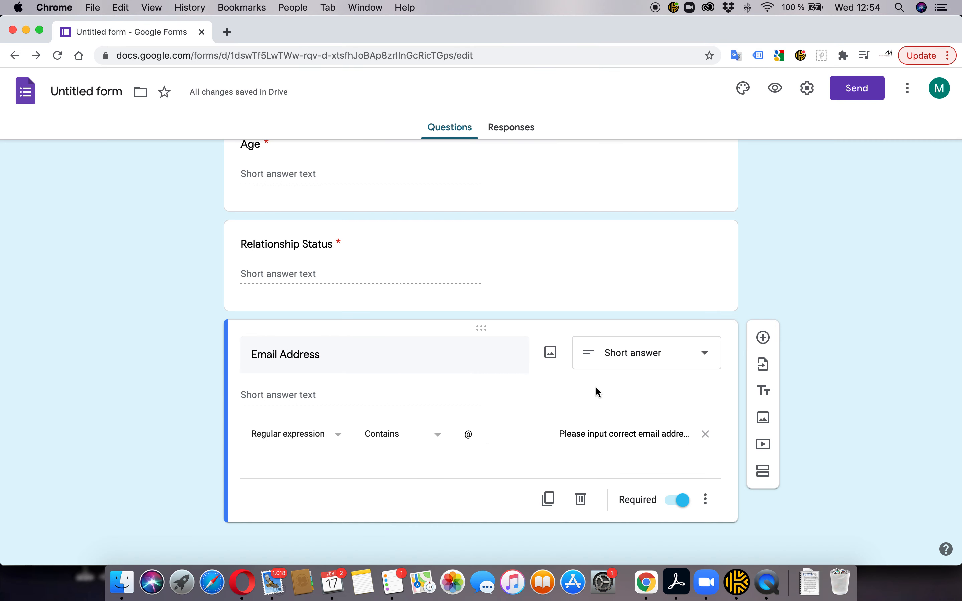
left_click(763, 472)
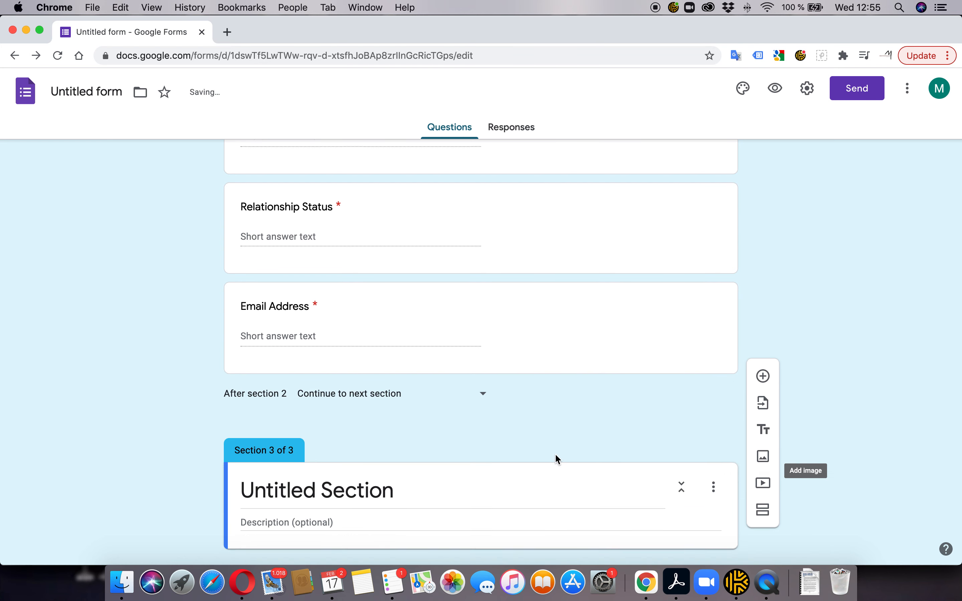
Rename the new section to 'Health'
left_click(422, 461)
type("Health")
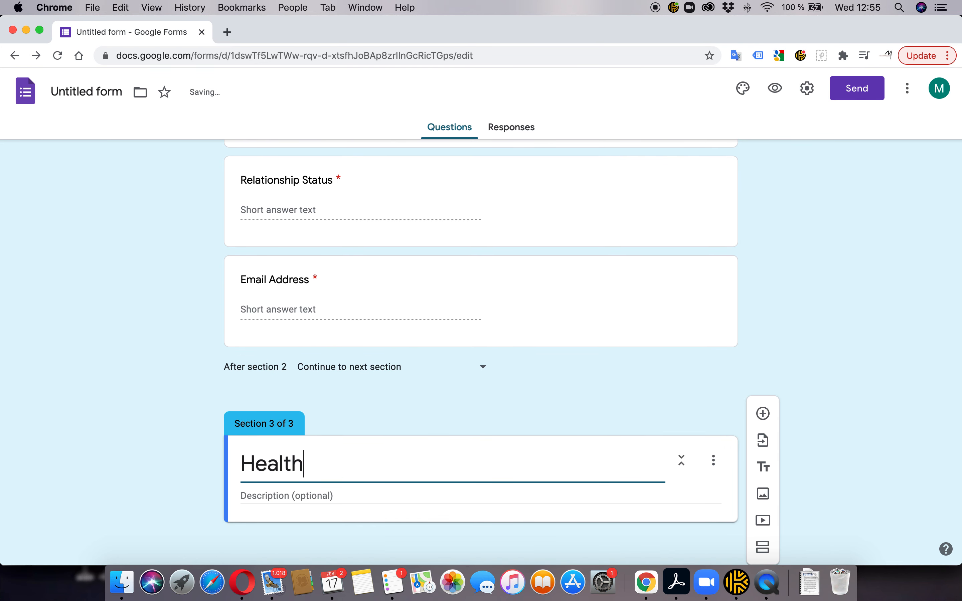
key("Tab")
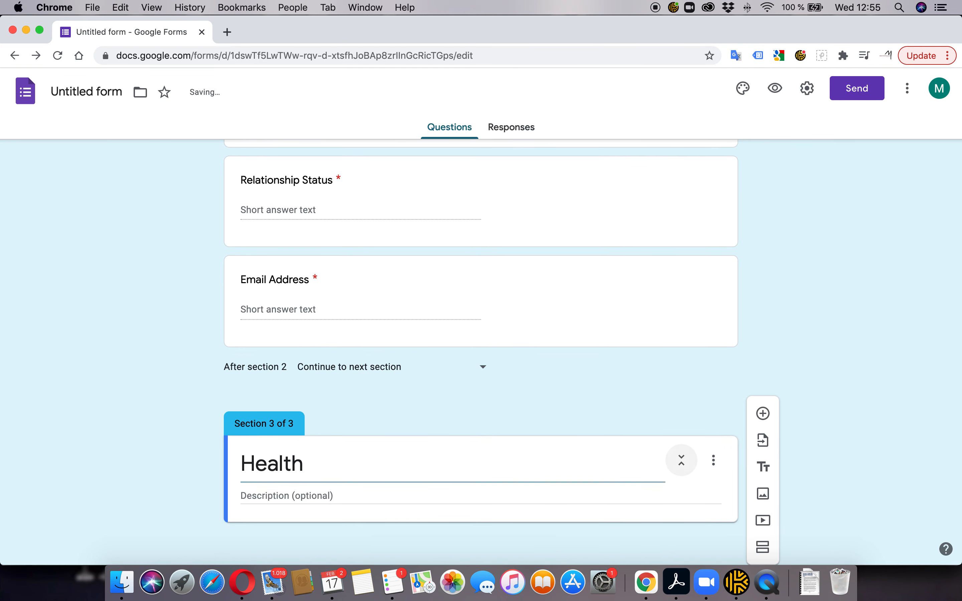
scroll(381, 447, "down", 2)
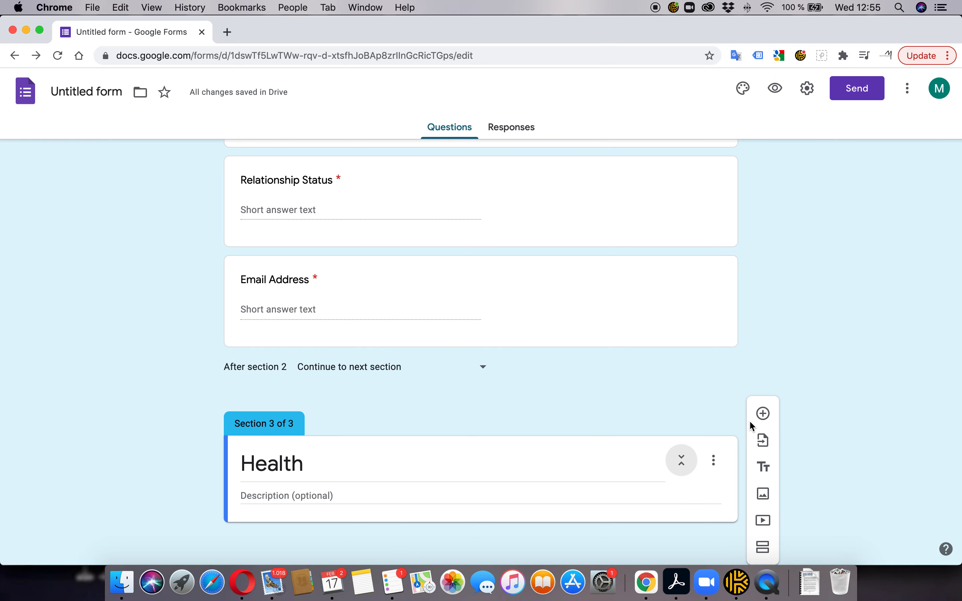
Add a Paragraph question titled 'Medications being taken' to the Health section
left_click(763, 413)
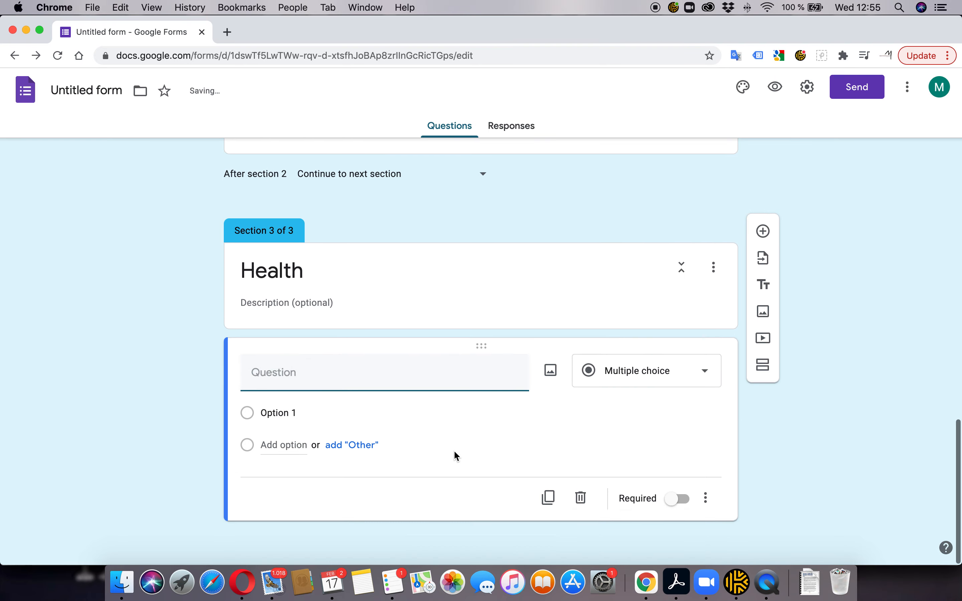
key("super+Tab")
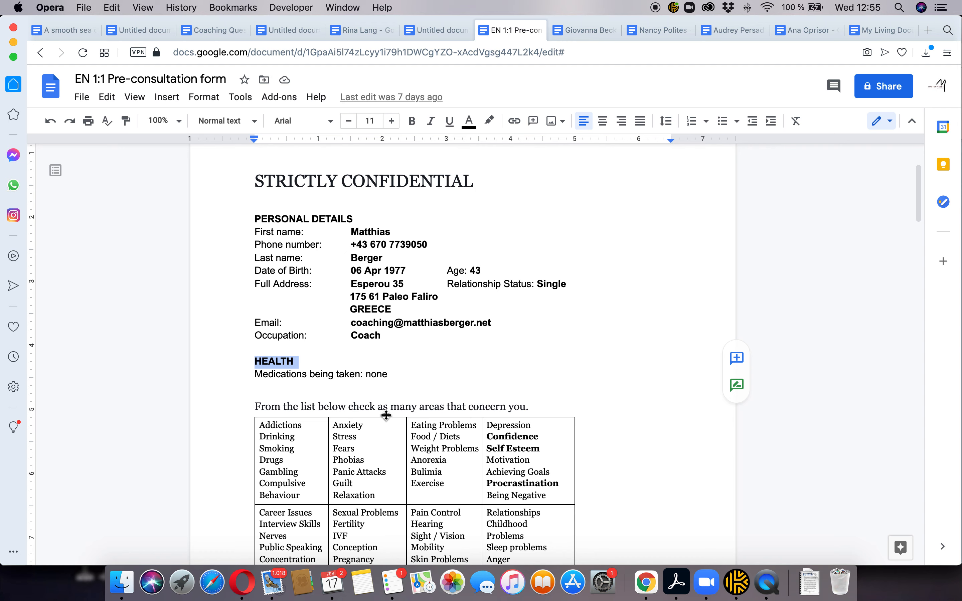
key("super+Tab")
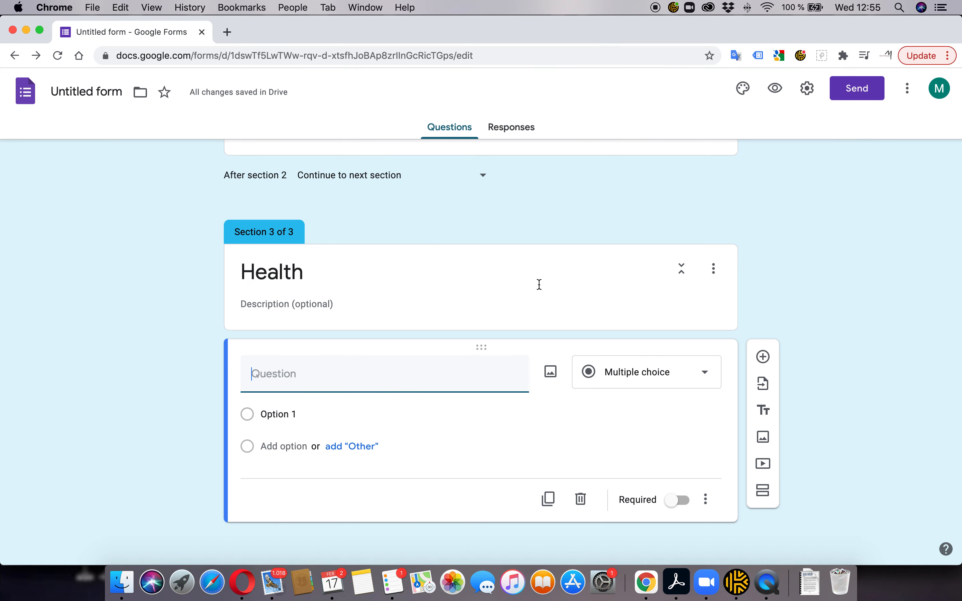
type("Medications being taken")
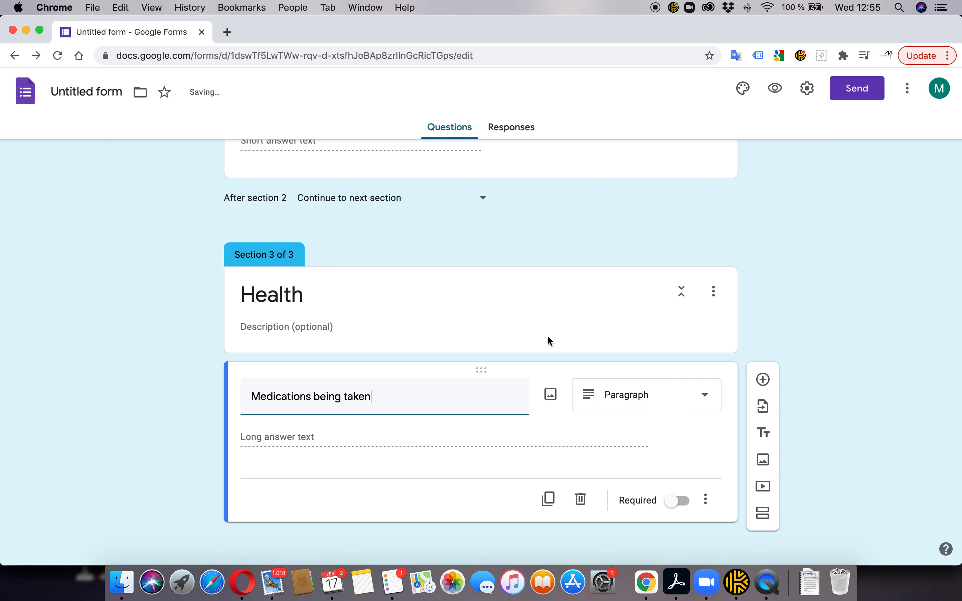
left_click(657, 398)
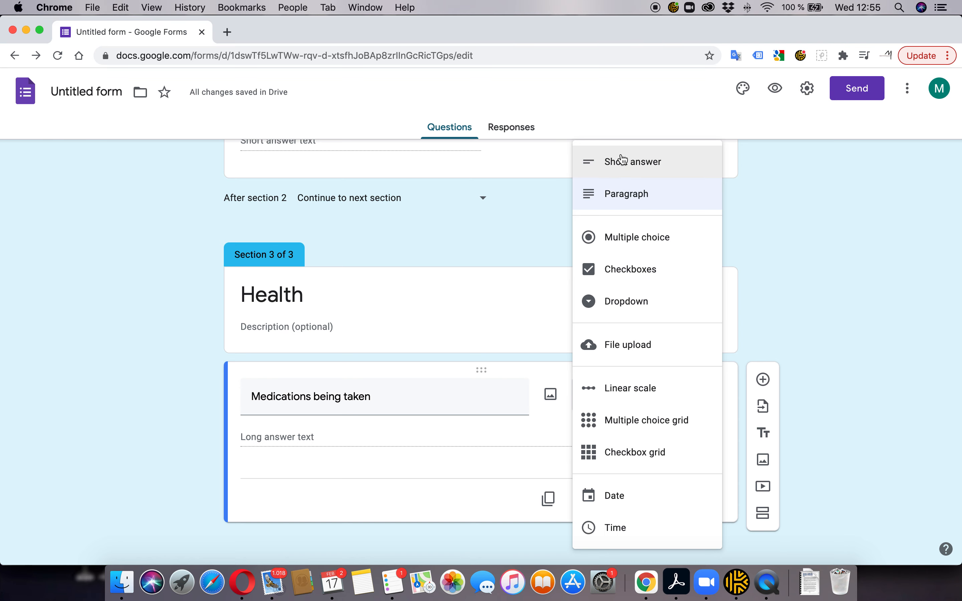
left_click(618, 195)
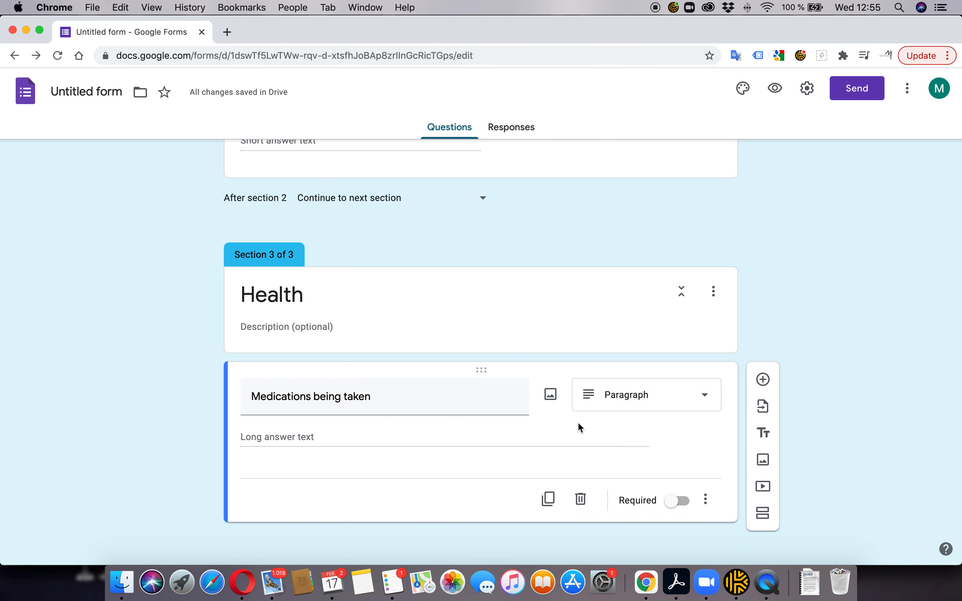
left_click(631, 403)
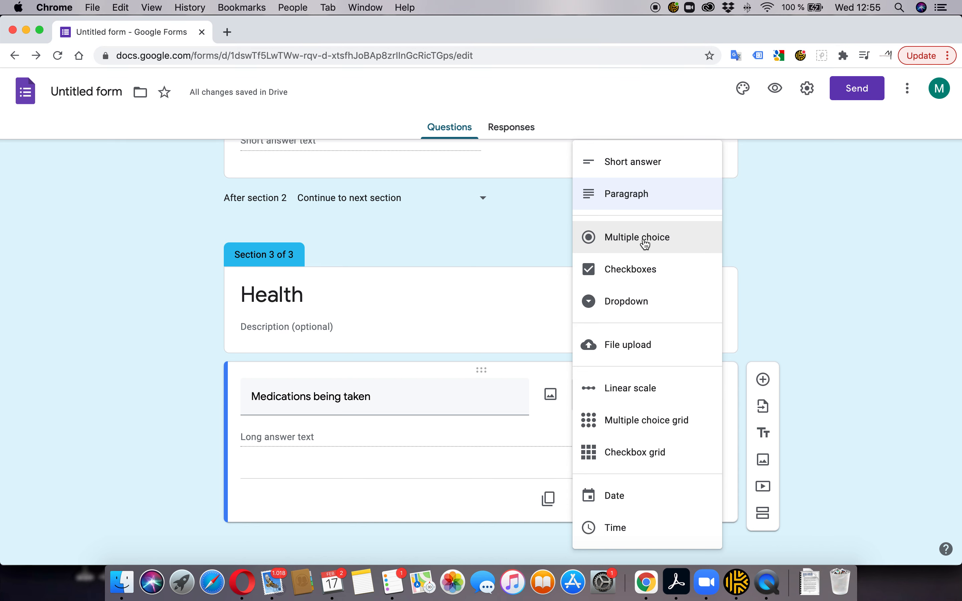
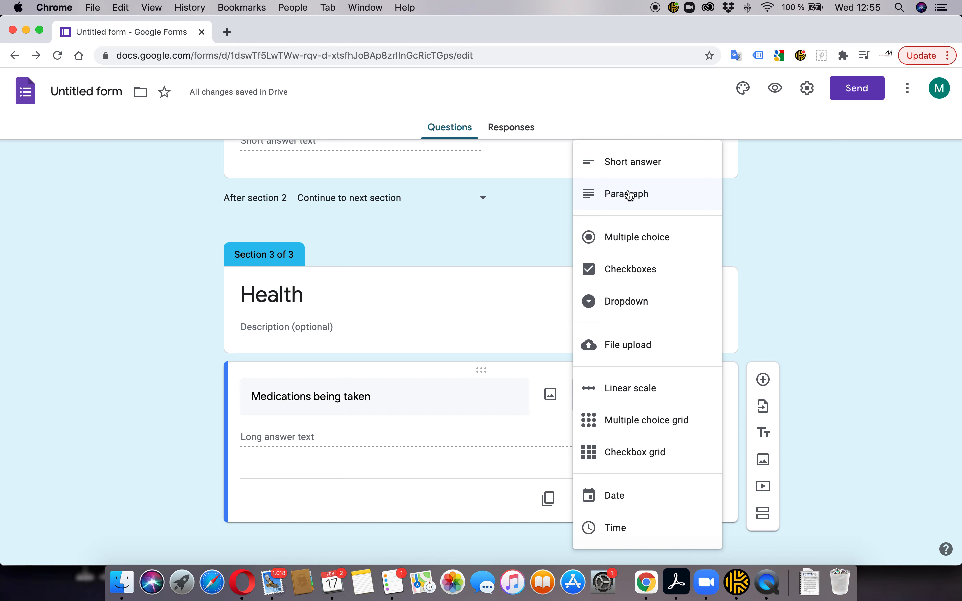
Set 'Medications being taken' to the Paragraph type and add a new question below it
left_click(617, 196)
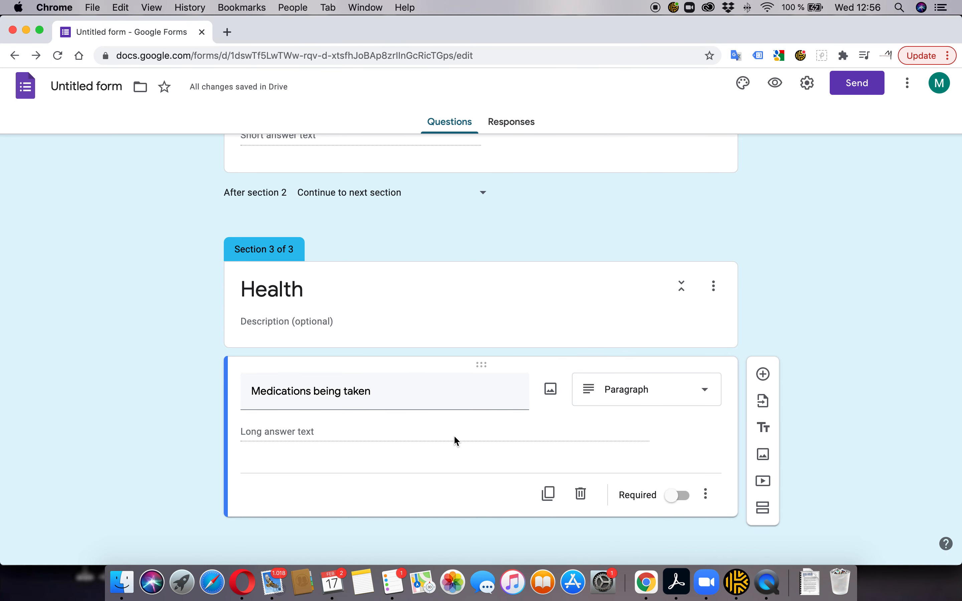
left_click(764, 380)
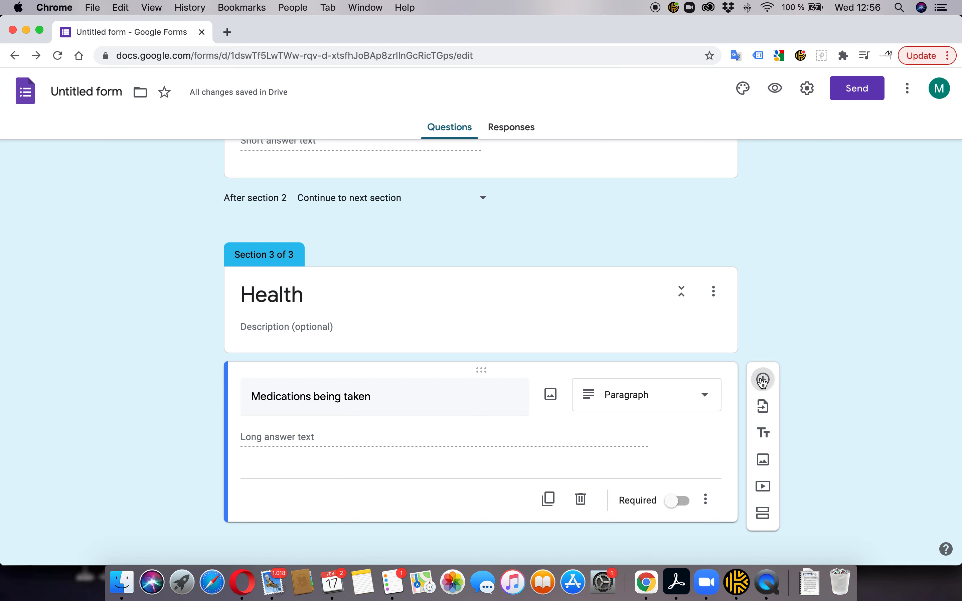
key("super+Tab")
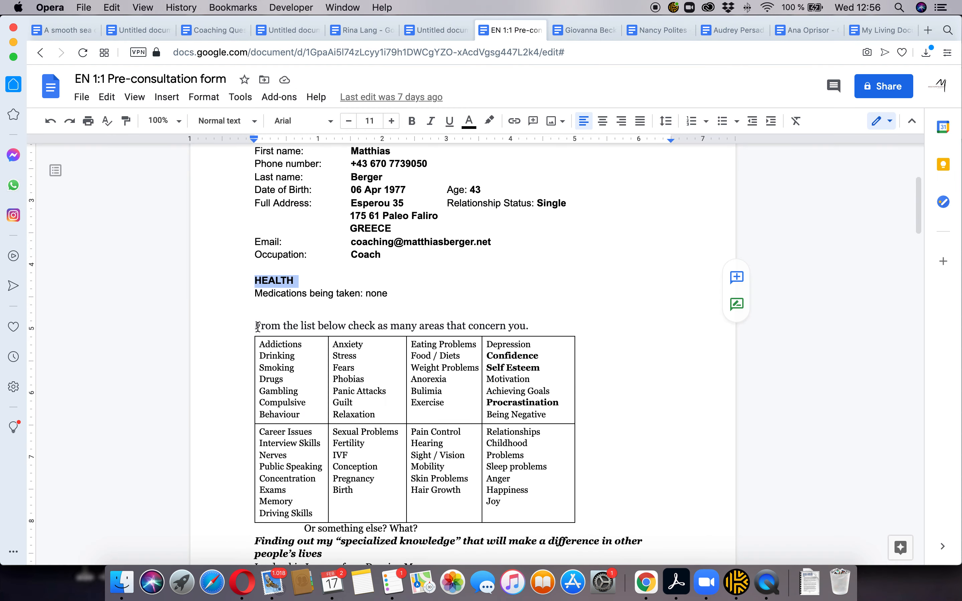
scroll(256, 326, "down", 1)
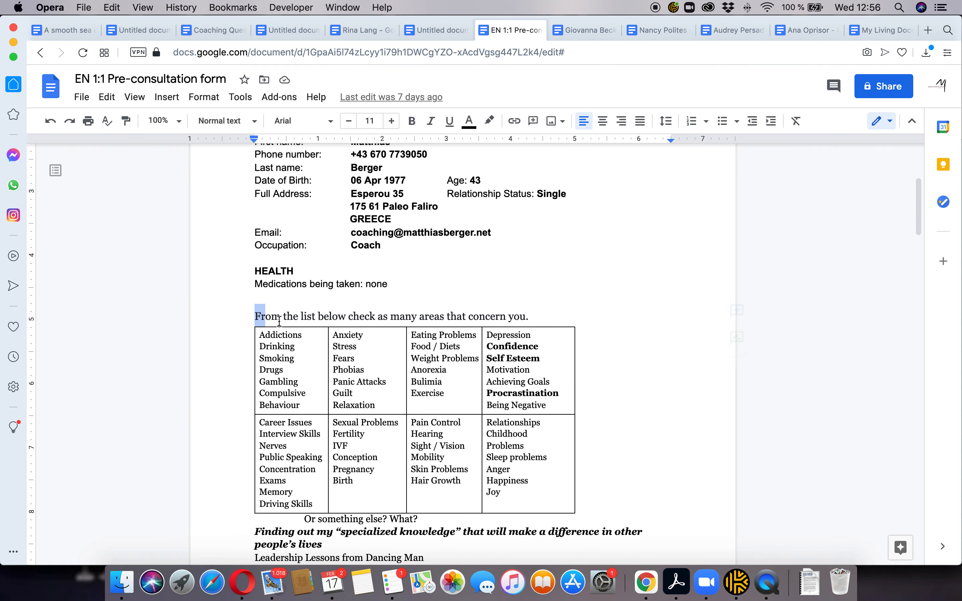
left_click_drag(255, 317, 564, 318)
scroll(497, 329, "down", 5)
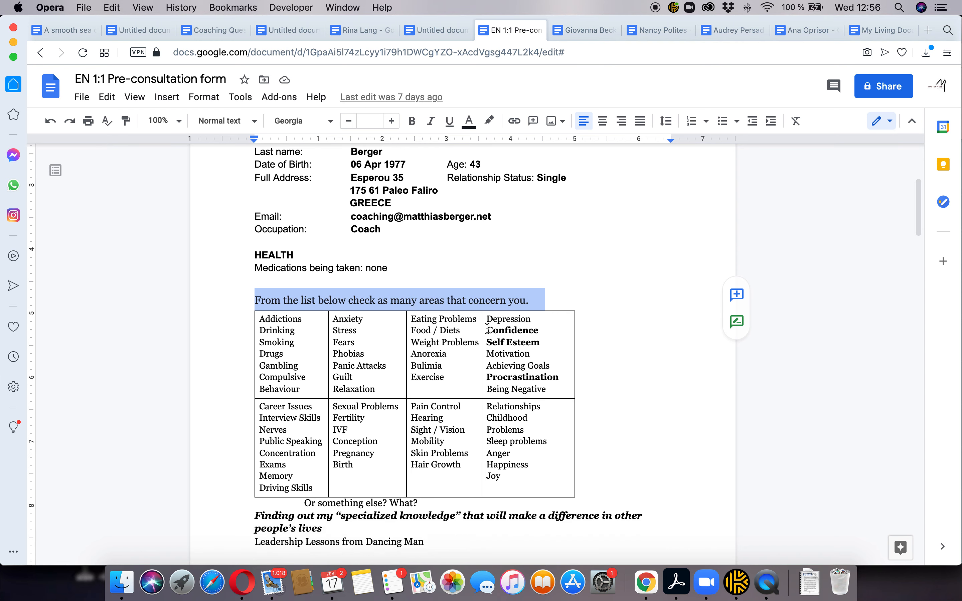
scroll(414, 332, "up", 3)
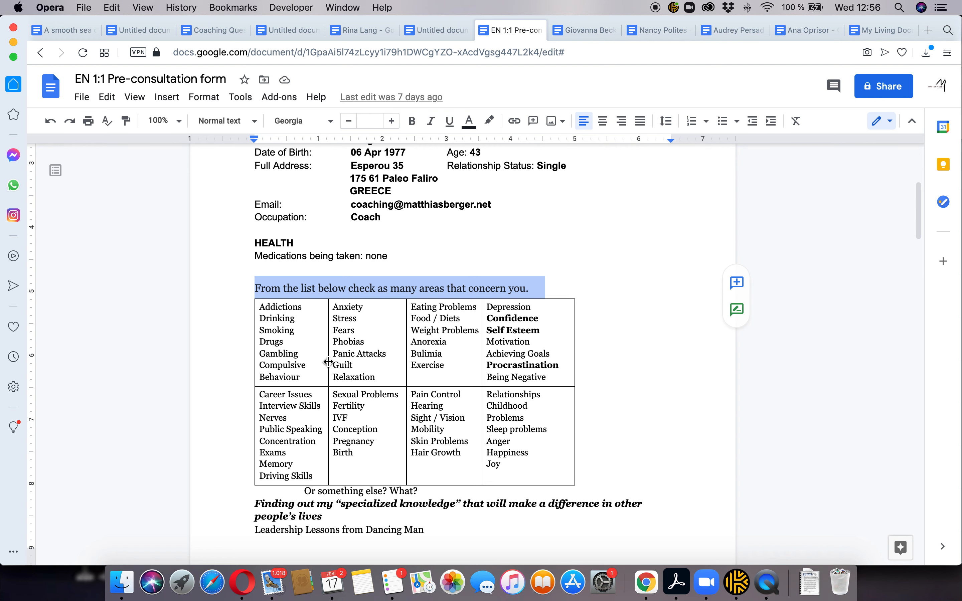
left_click_drag(487, 317, 543, 317)
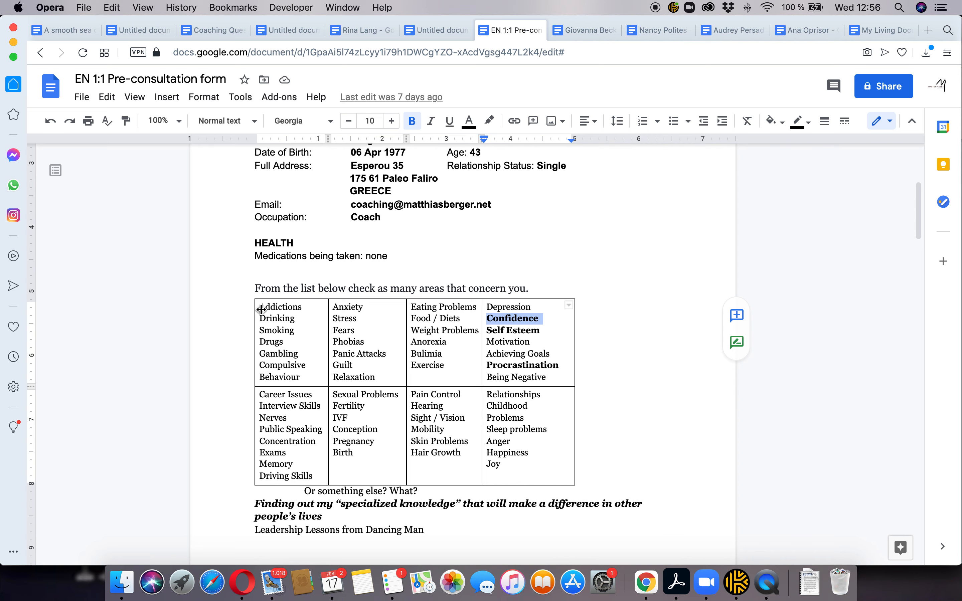
left_click_drag(261, 304, 309, 307)
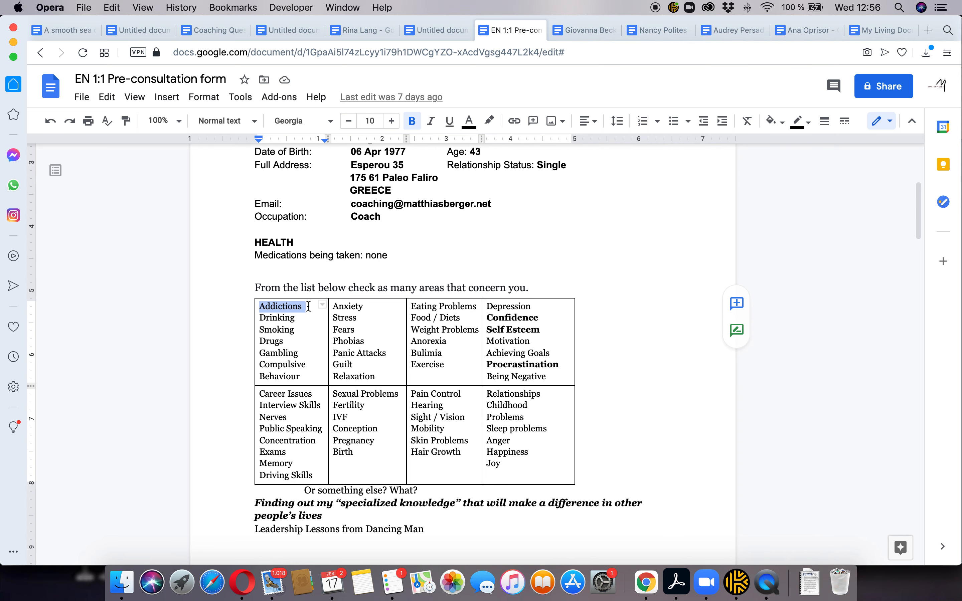
double_click(278, 306)
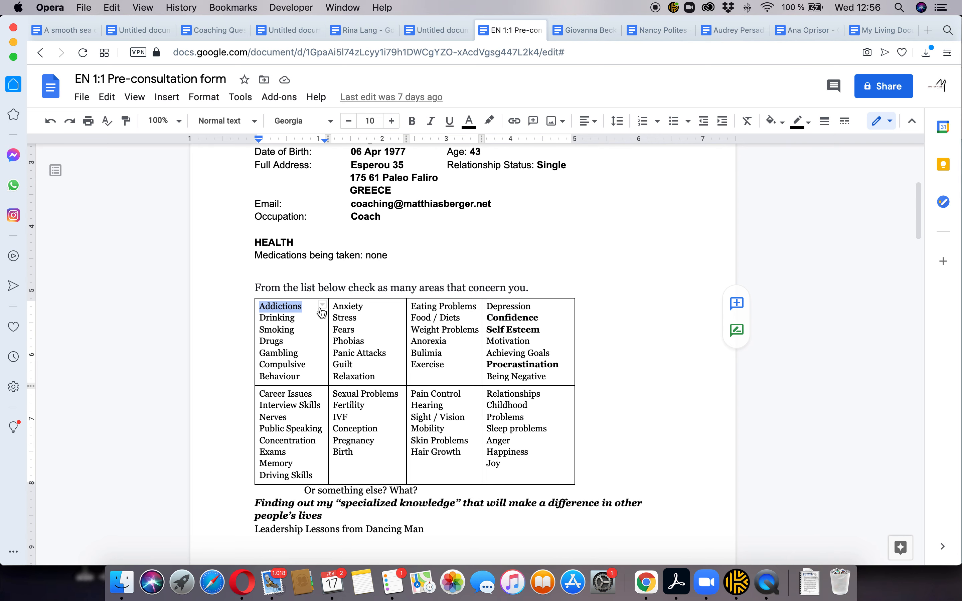
double_click(354, 306)
left_click(412, 306)
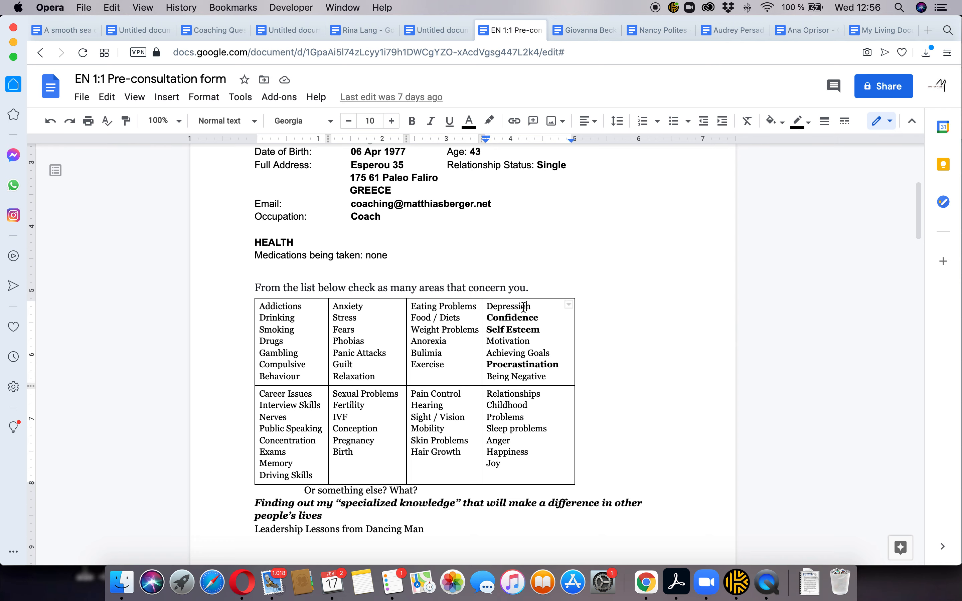
double_click(527, 307)
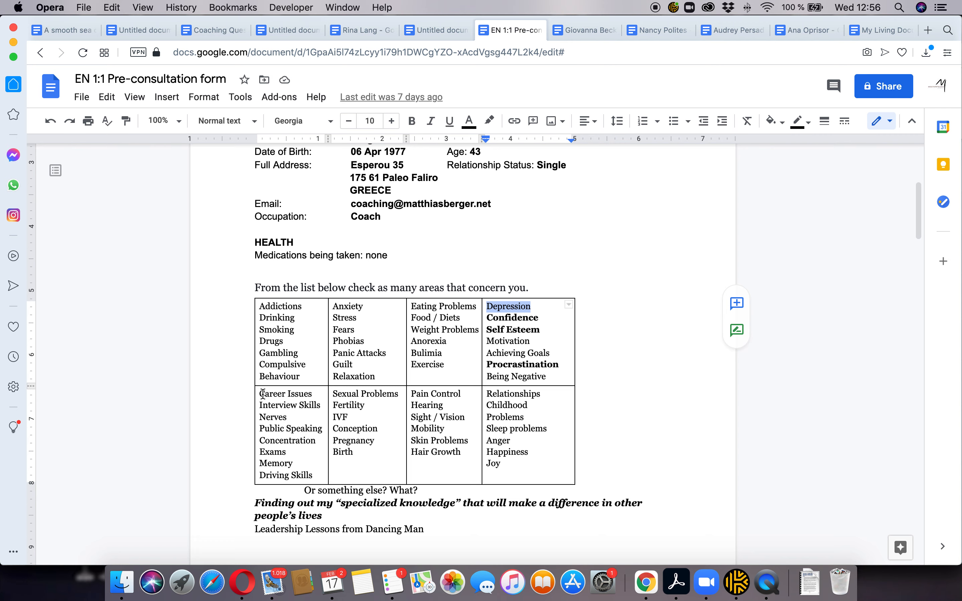
left_click_drag(263, 394, 391, 394)
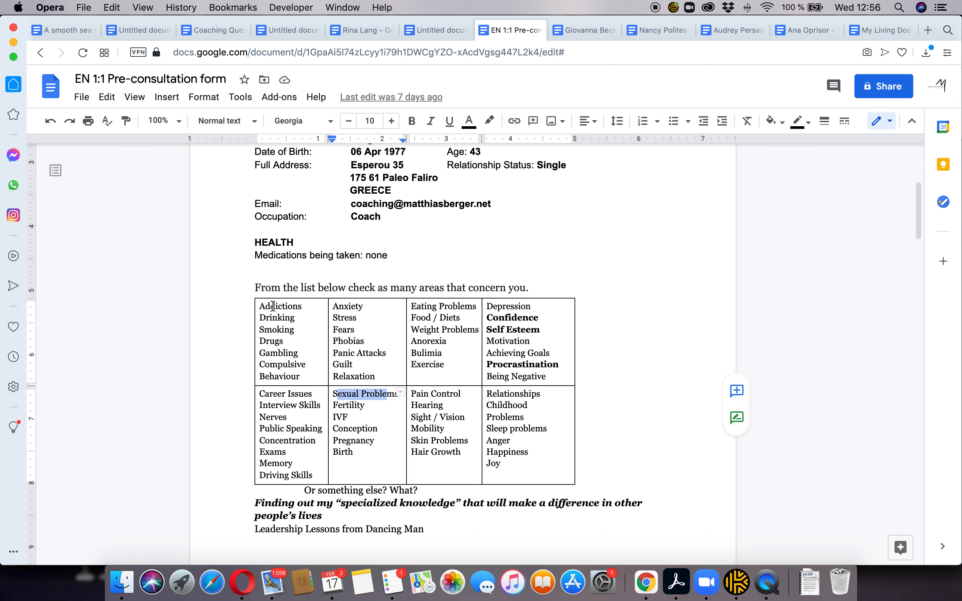
left_click_drag(260, 306, 306, 309)
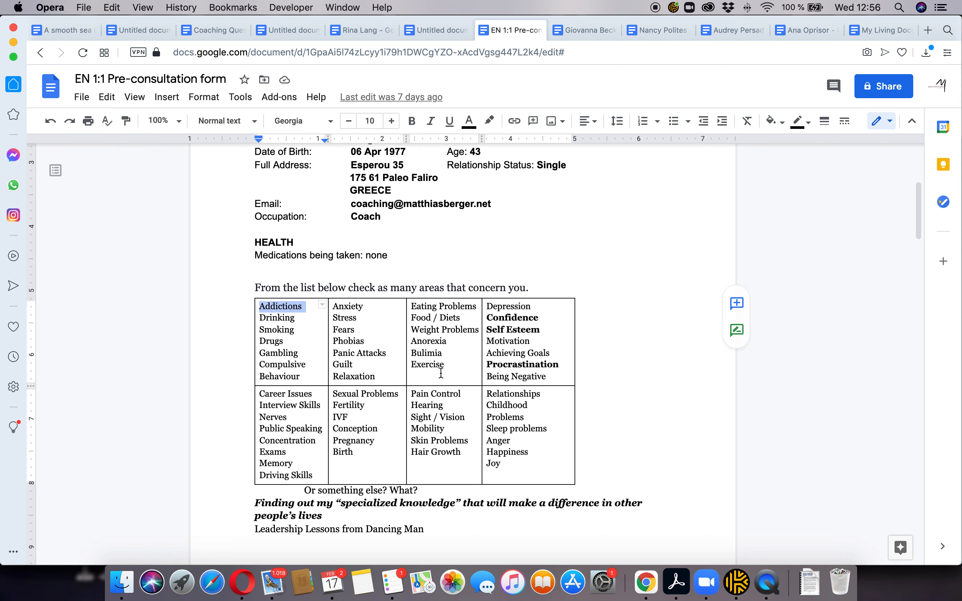
key("super+Tab")
Title the new question 'Addictions' and change its type to Checkboxes
scroll(583, 300, "down", 5)
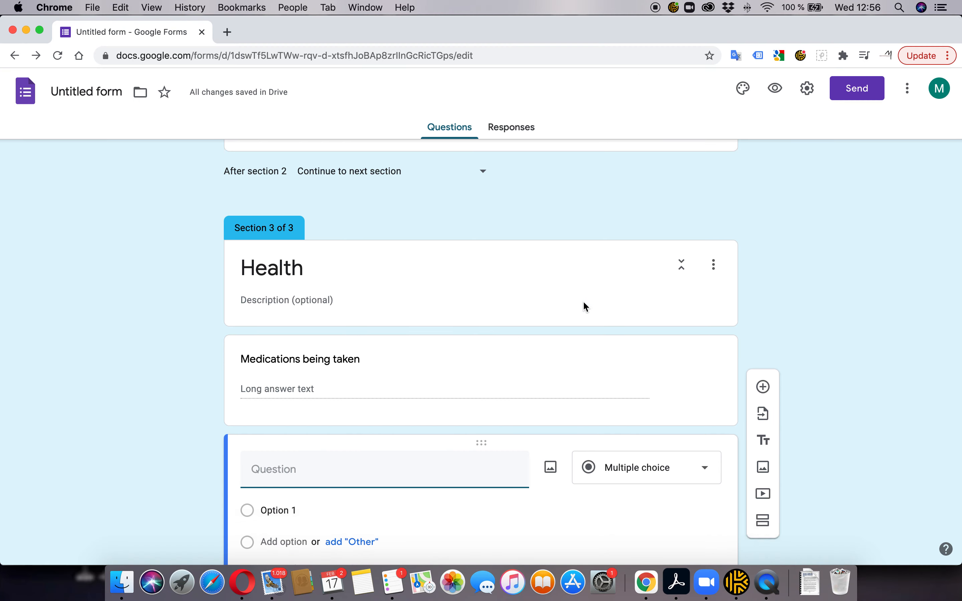
left_click(702, 371)
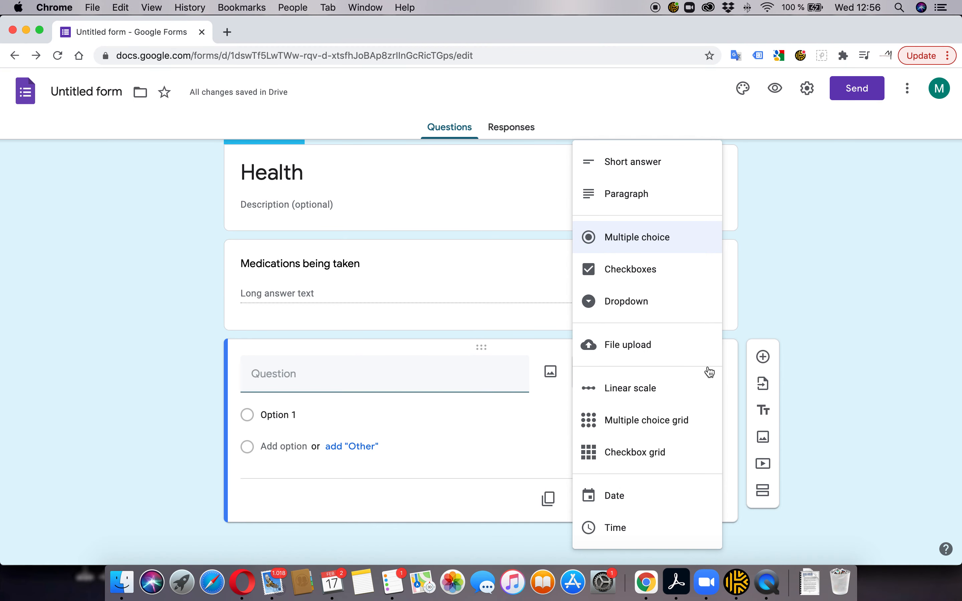
left_click(299, 376)
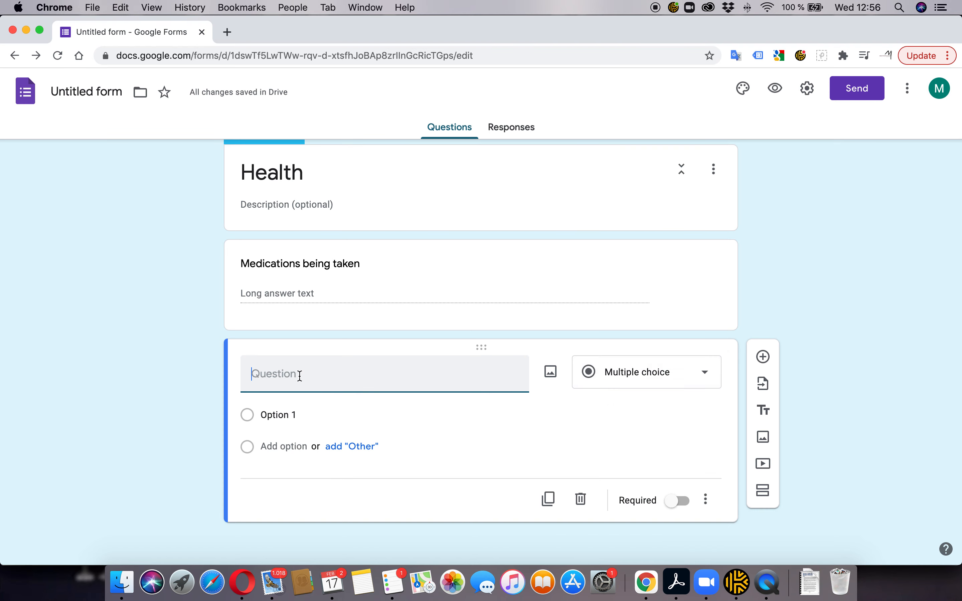
key("super+Tab")
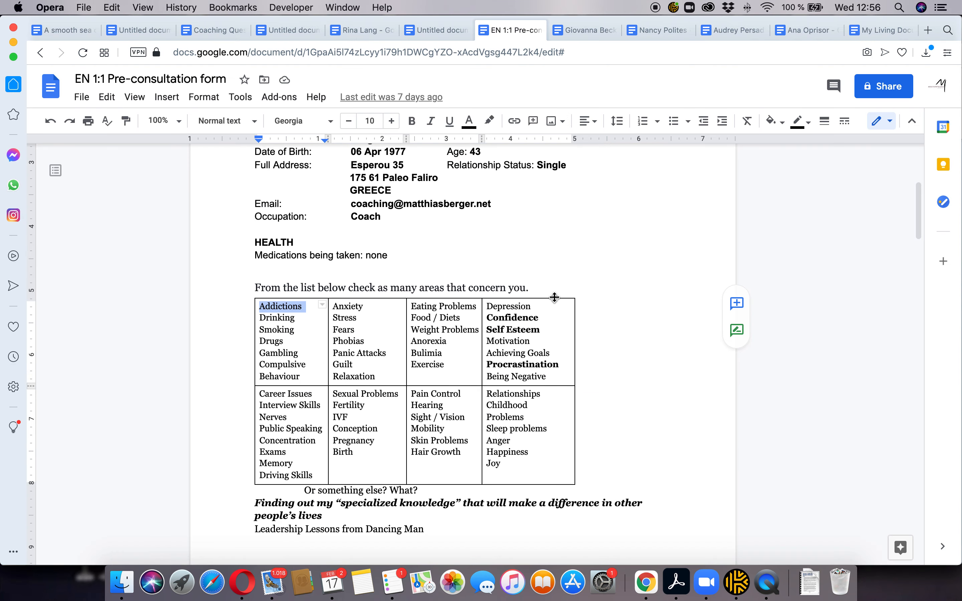
key("super+Tab")
type("Addictions")
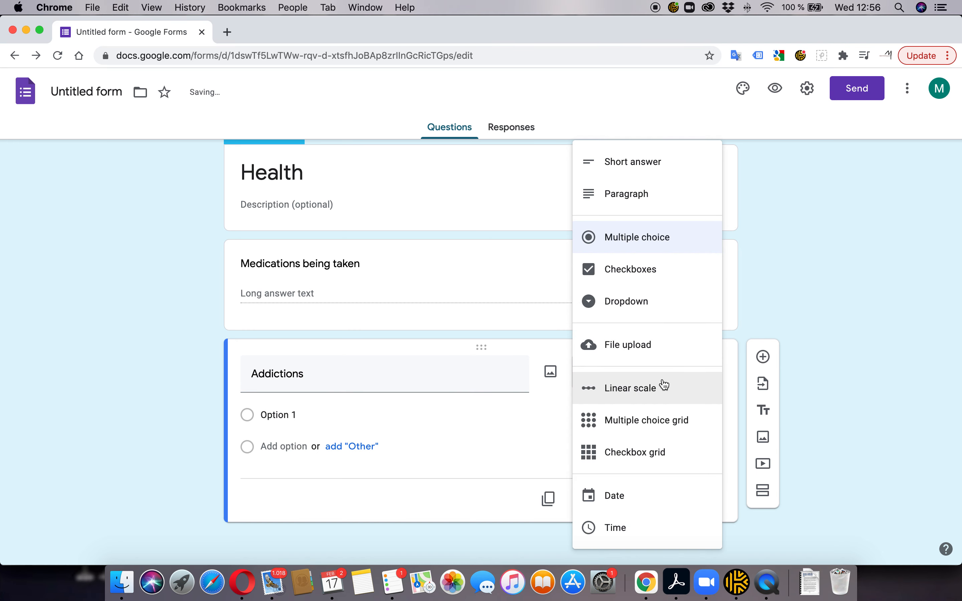
left_click(628, 269)
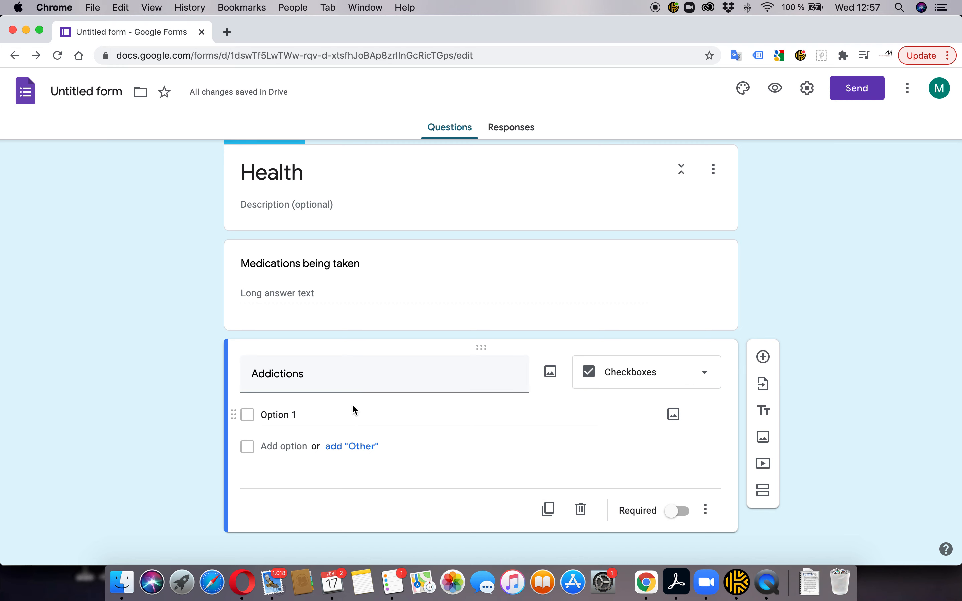
left_click(307, 415)
Fill the Addictions options with Drinking, Smoking and Drugs, discarding a stray Other choice
key("super+Tab")
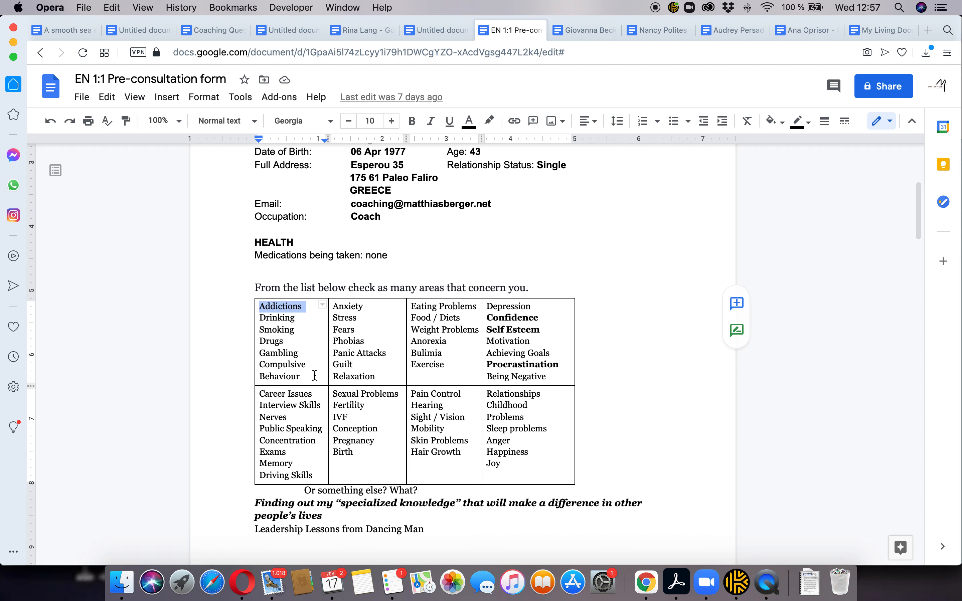
key("super+Tab")
type("Dri")
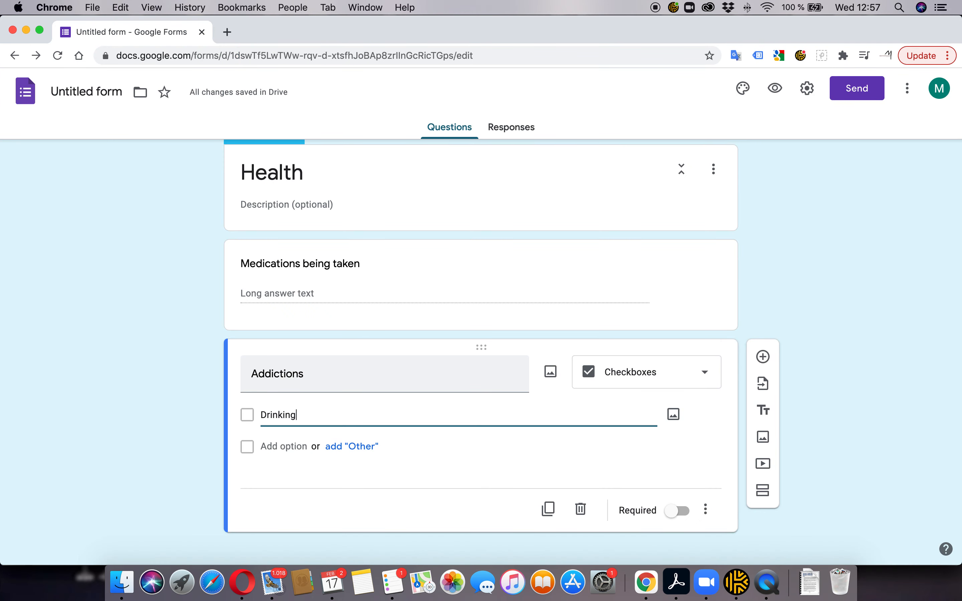
left_click(353, 446)
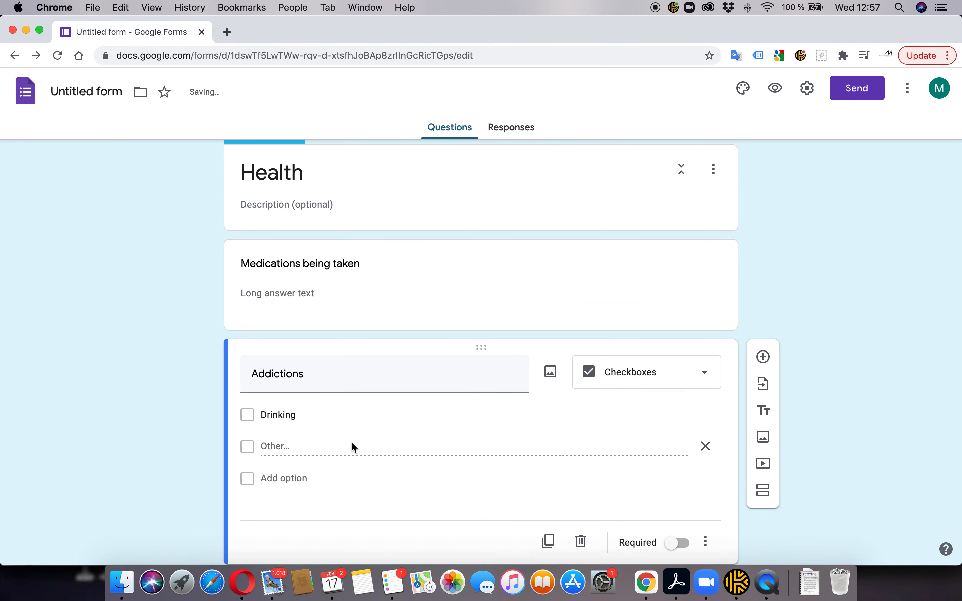
left_click(705, 447)
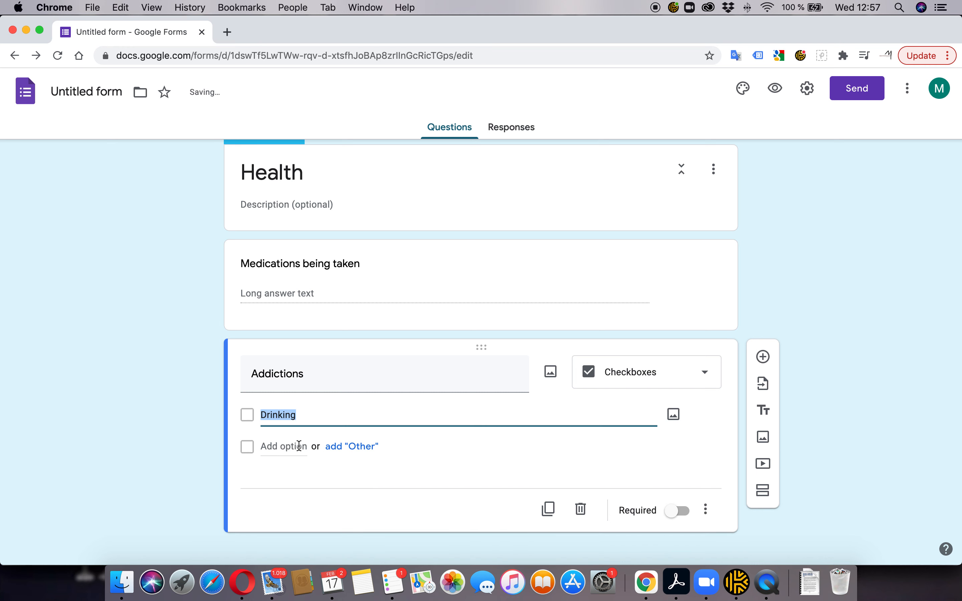
left_click(270, 446)
type("Smoking")
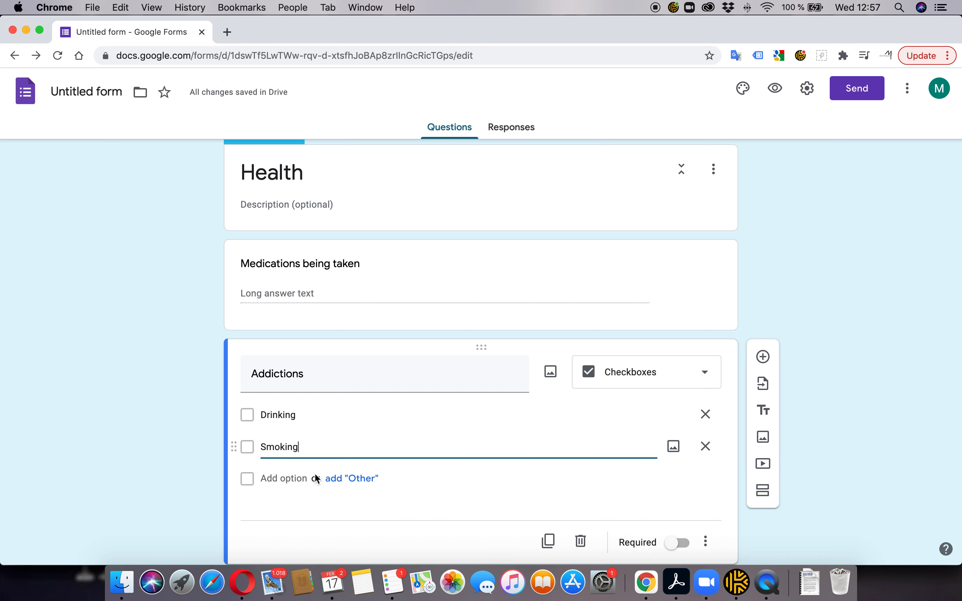
left_click(285, 478)
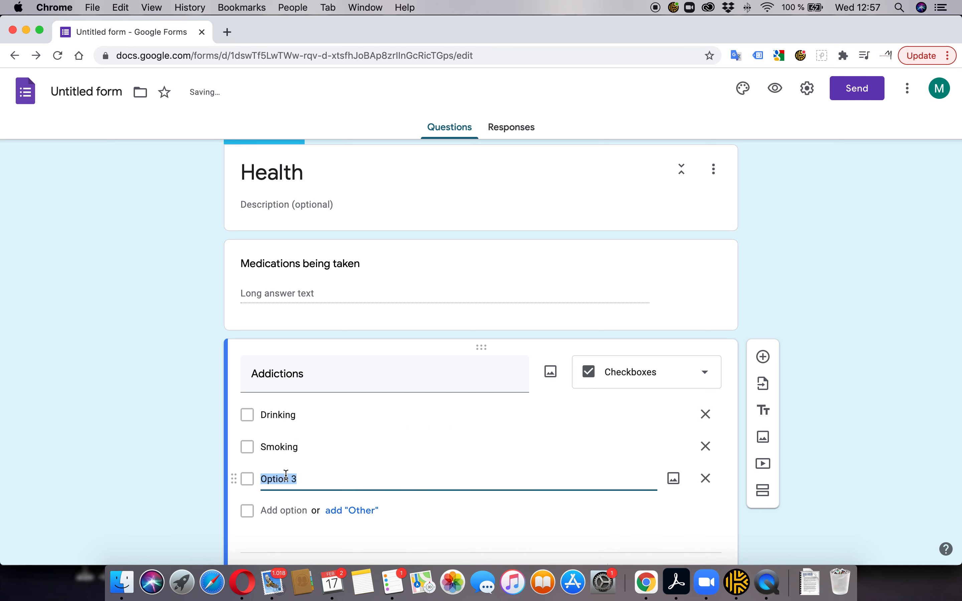
key("super+Tab")
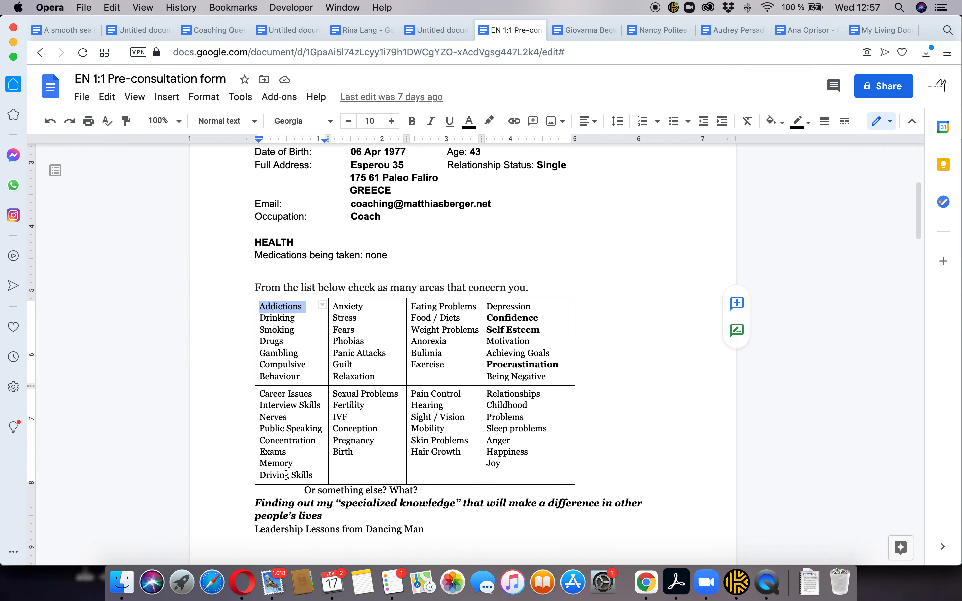
key("super+Tab")
type("Drugs")
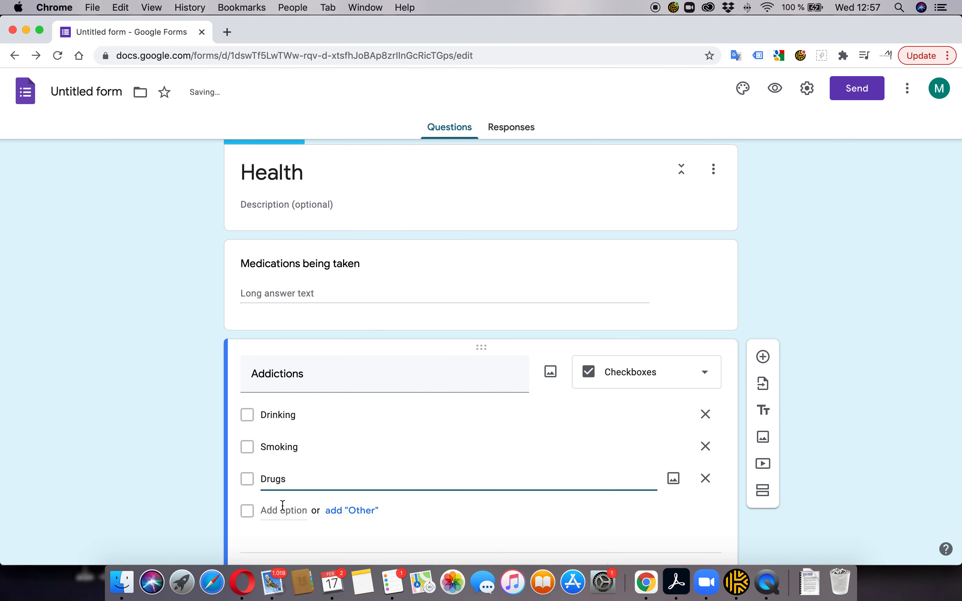
Add Gambling and Compulsive Behavior options, then insert a blank question below Addictions
left_click(281, 509)
type("Gambling")
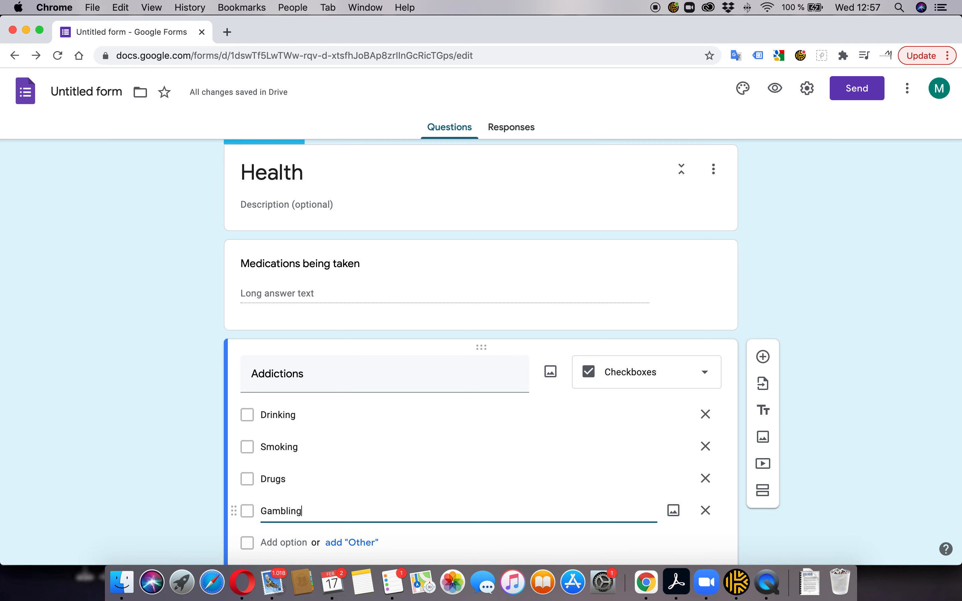
scroll(342, 460, "down", 3)
key("super+Tab")
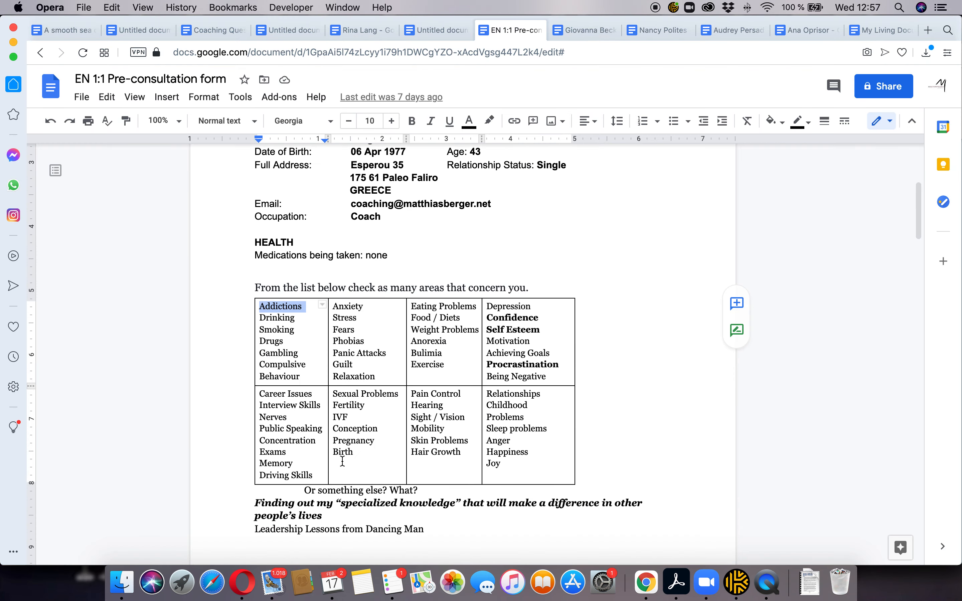
key("super+Tab")
left_click(281, 447)
type("Com")
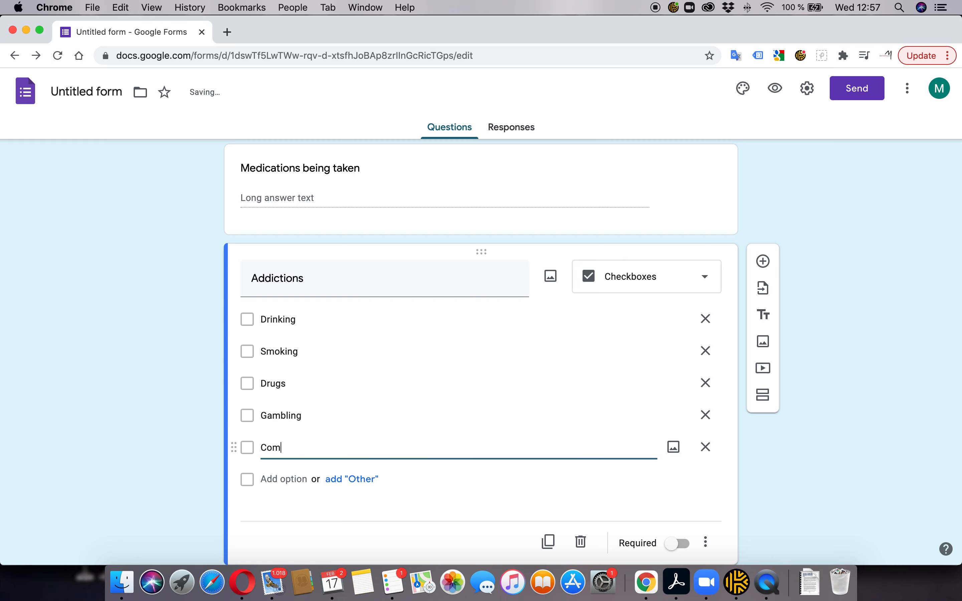
type("pulsive Behavior")
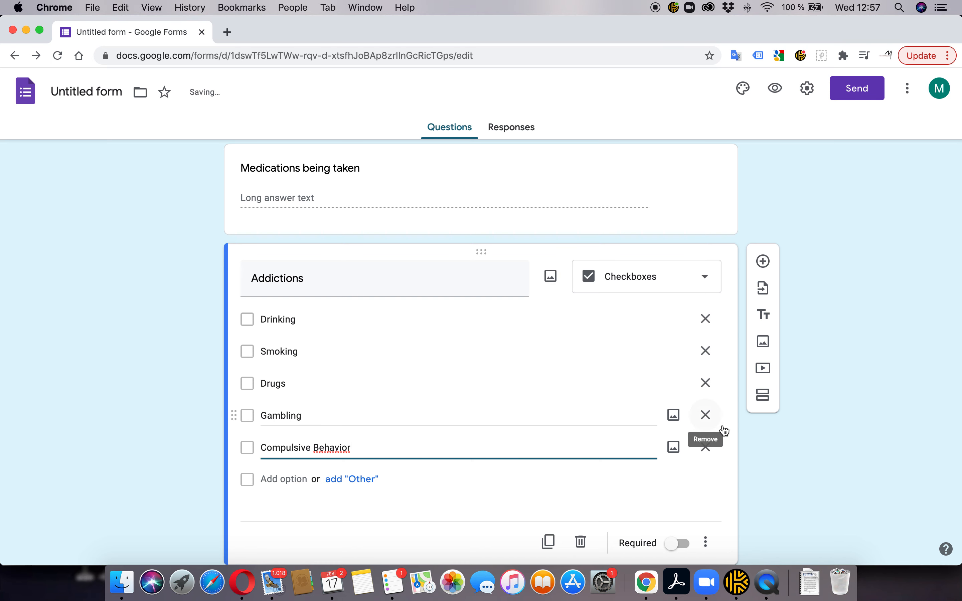
scroll(776, 462, "down", 2)
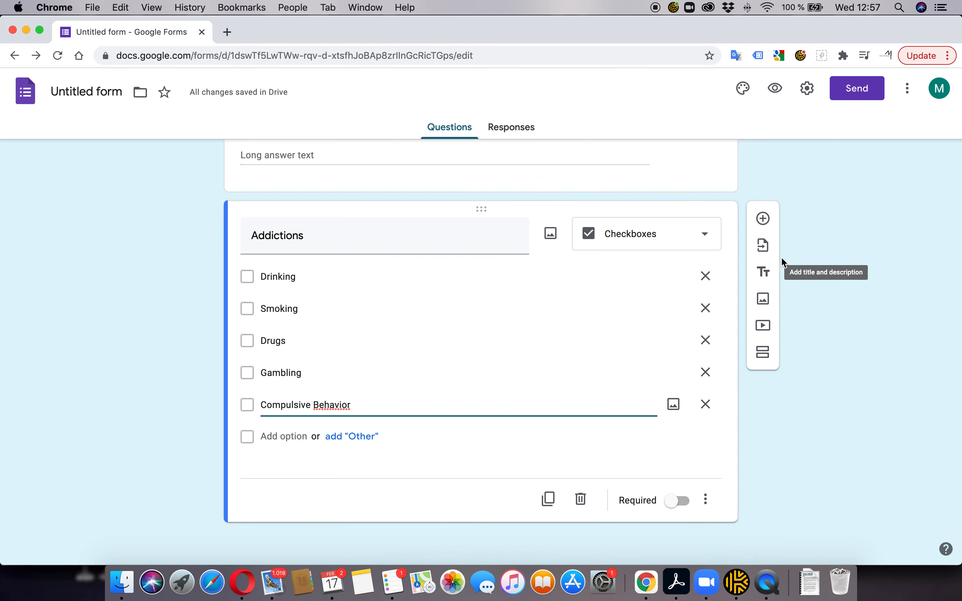
left_click(763, 219)
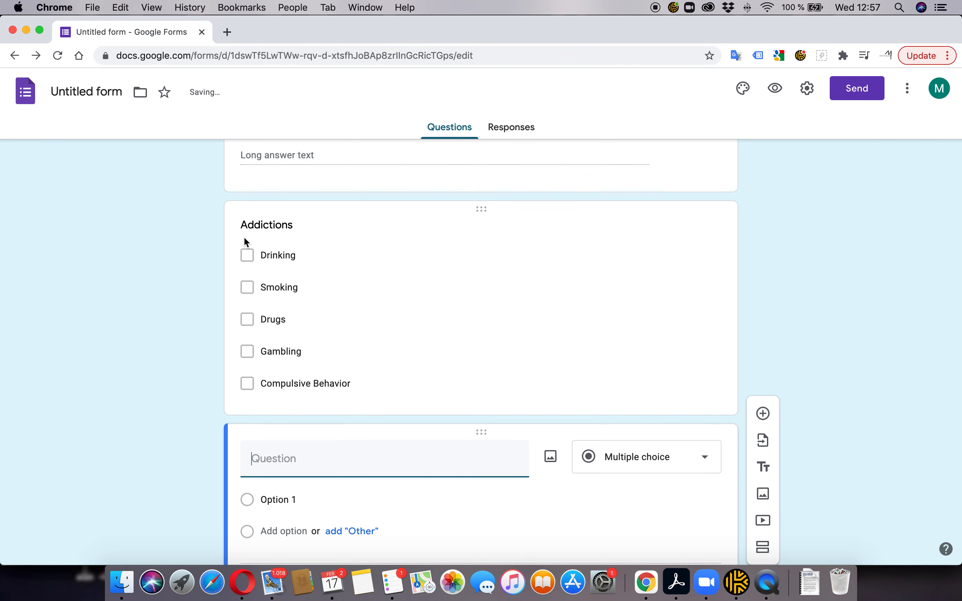
Title the new question 'Anxiety' and try the Checkboxes type for it
key("super+Tab")
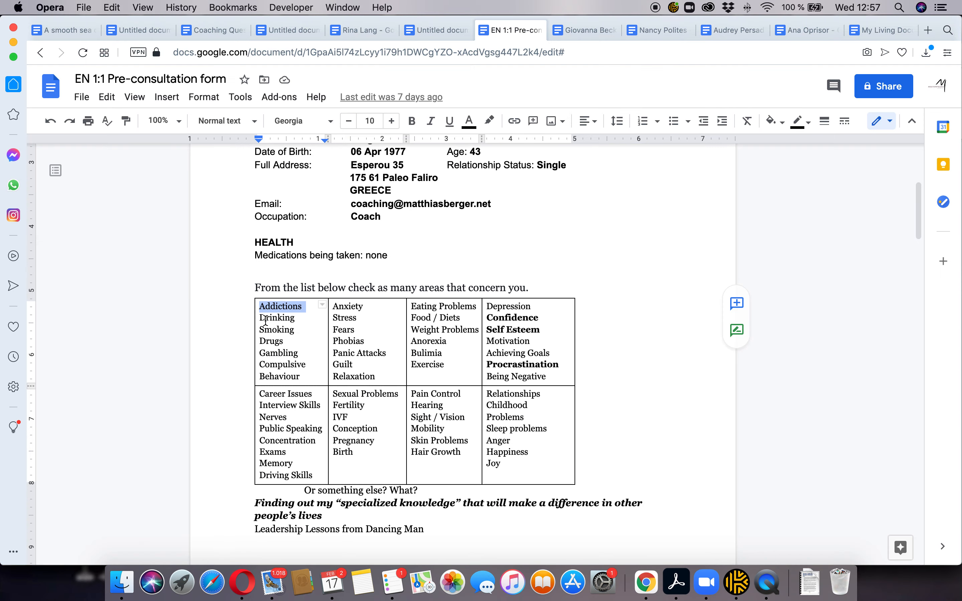
key("super+Tab")
type("ancie")
key("BackSpace")
key("BackSpace")
key("BackSpace")
type("An")
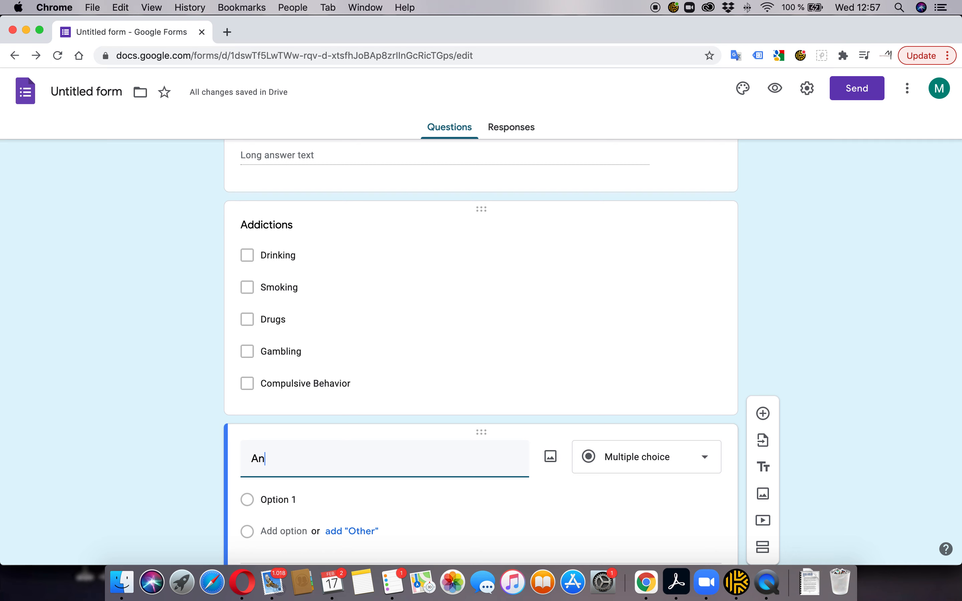
type("xiety")
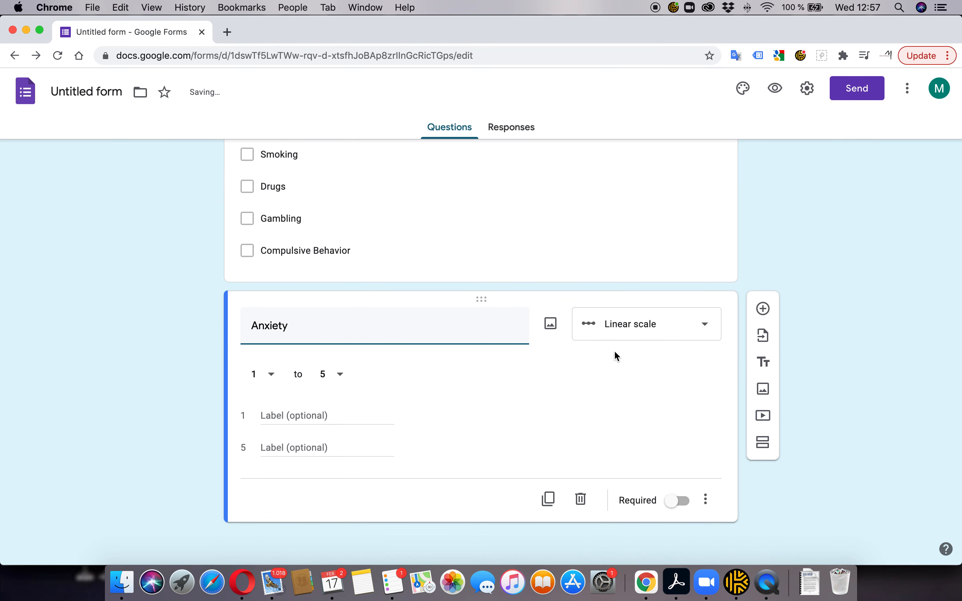
left_click(708, 325)
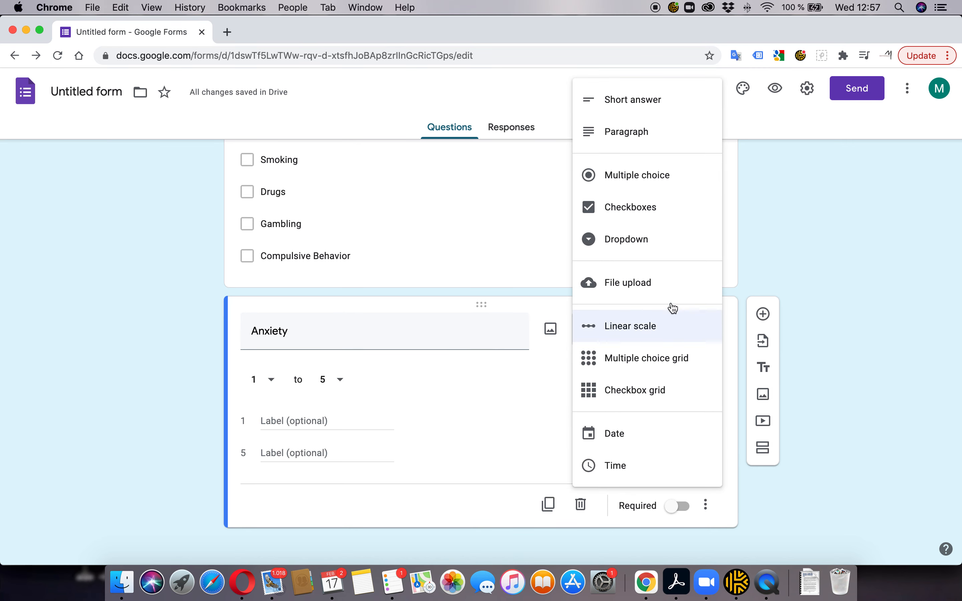
left_click(633, 207)
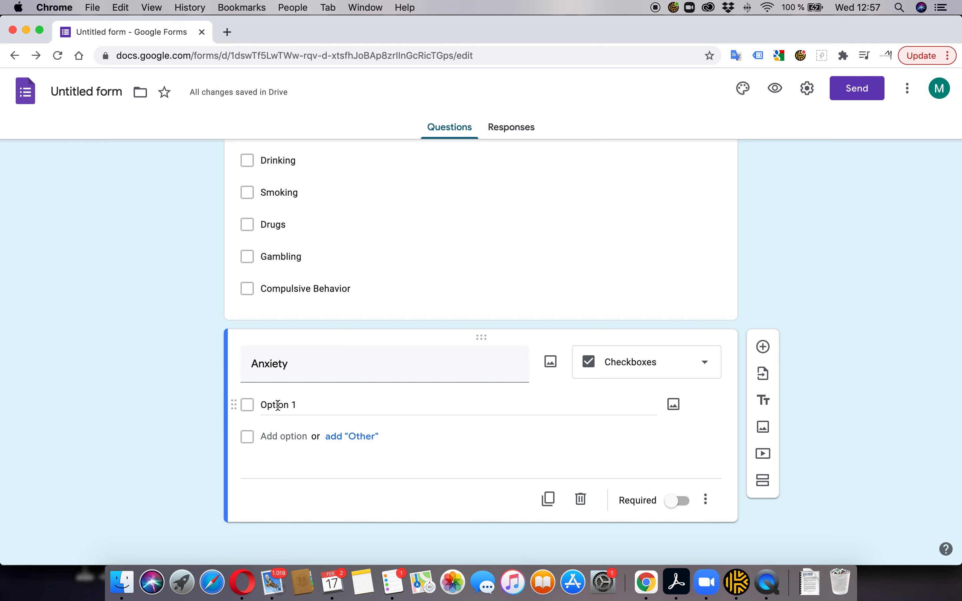
Switch Anxiety to a 1-to-5 linear scale labelled Bad at 1 and Great at 5
left_click(702, 364)
left_click(641, 391)
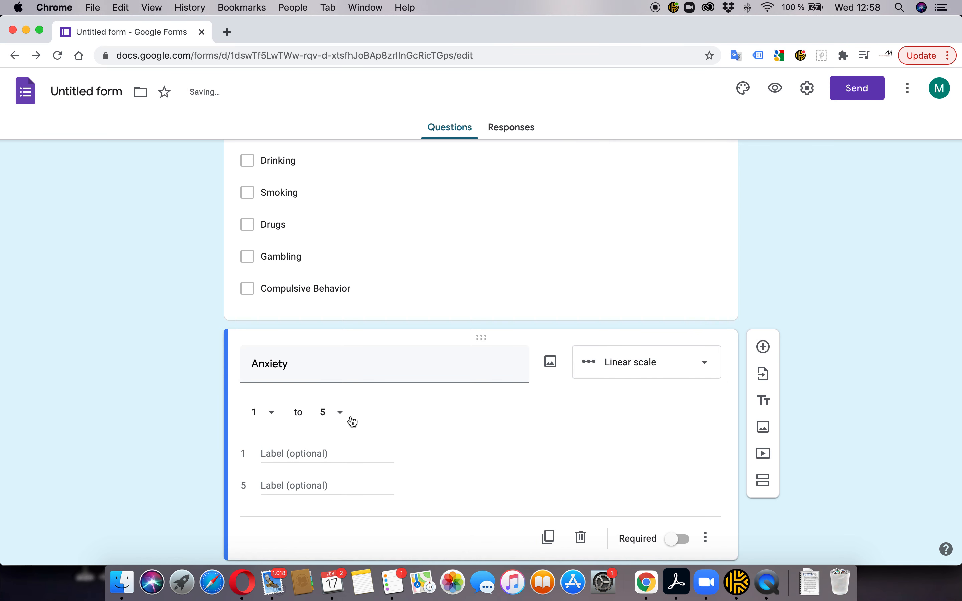
left_click(270, 448)
type("Bad")
left_click(283, 489)
type("Great")
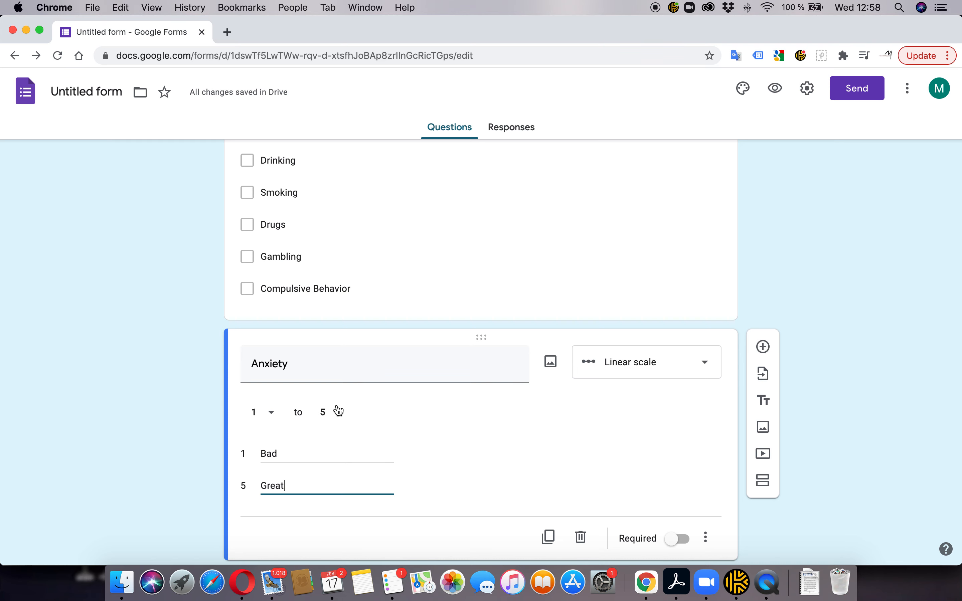
scroll(358, 375, "down", 1)
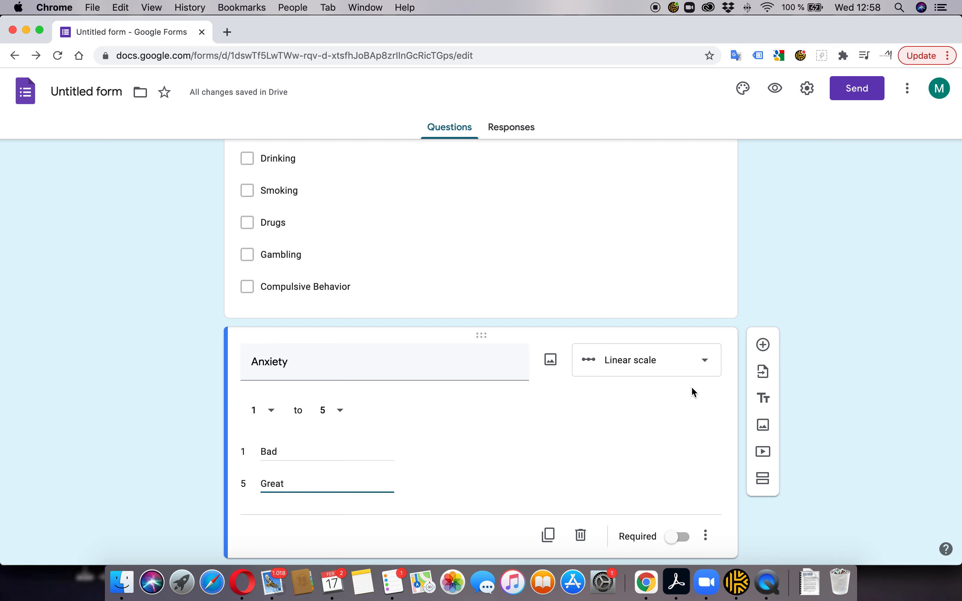
Change Anxiety back to Checkboxes with first options Stress and Fears
left_click(704, 363)
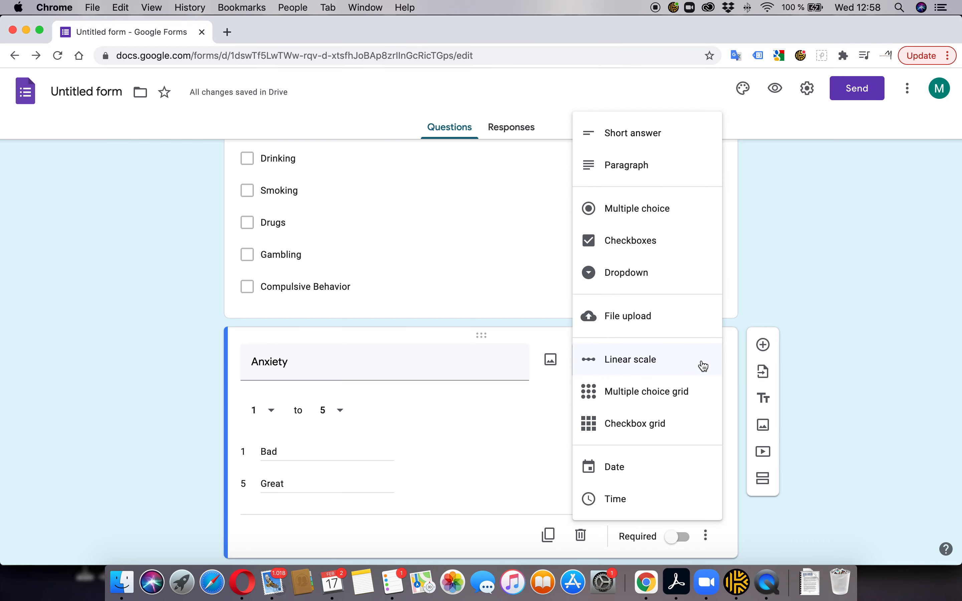
left_click(640, 244)
left_click(278, 404)
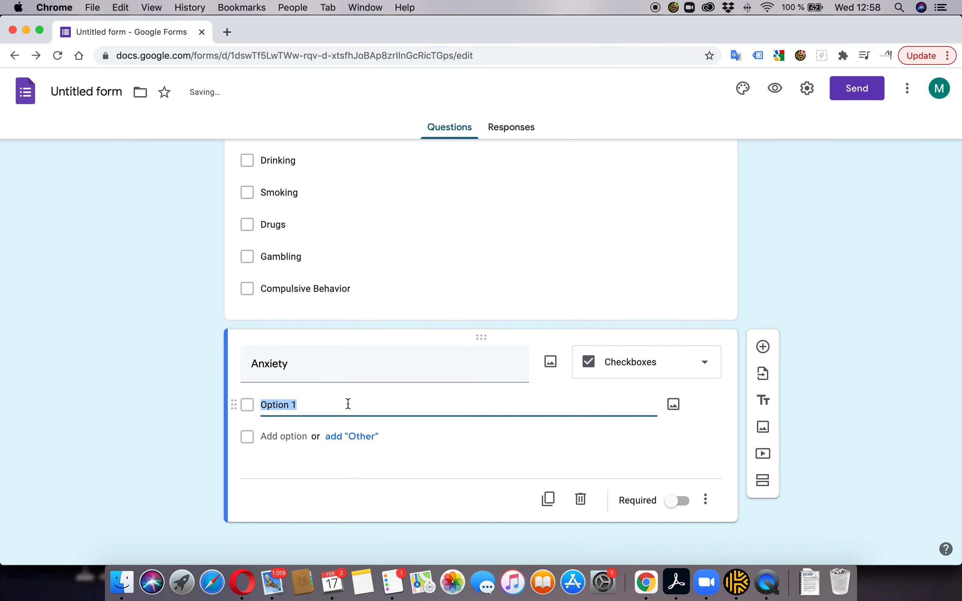
key("super+Tab")
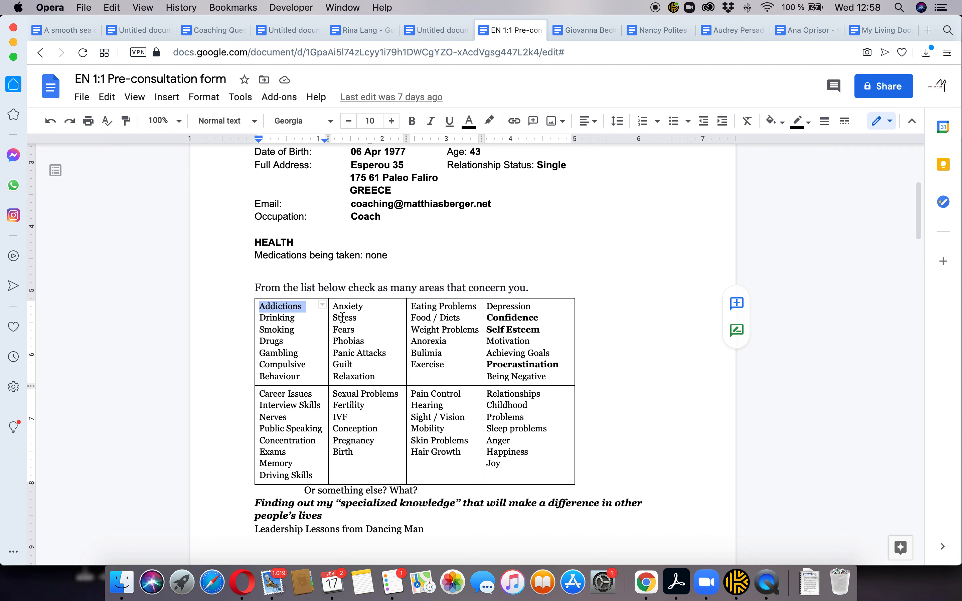
key("super+Tab")
type("Stress")
left_click(279, 438)
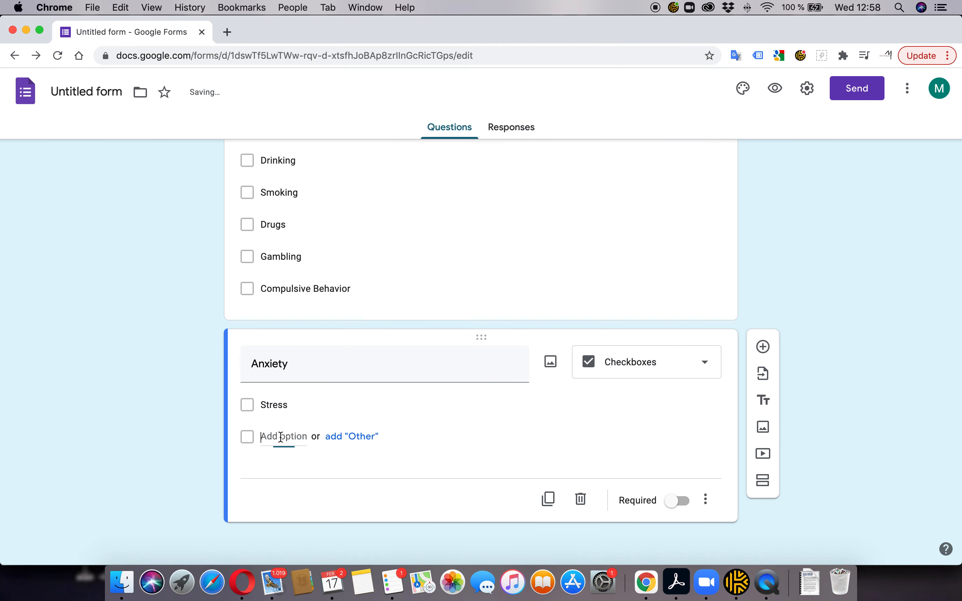
key("super+Tab")
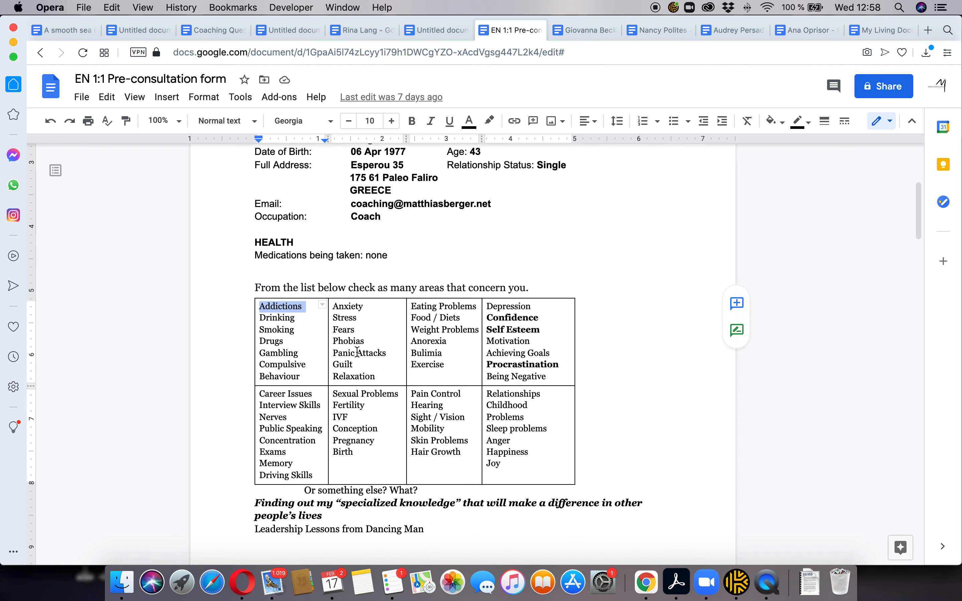
key("super+Tab")
type("F")
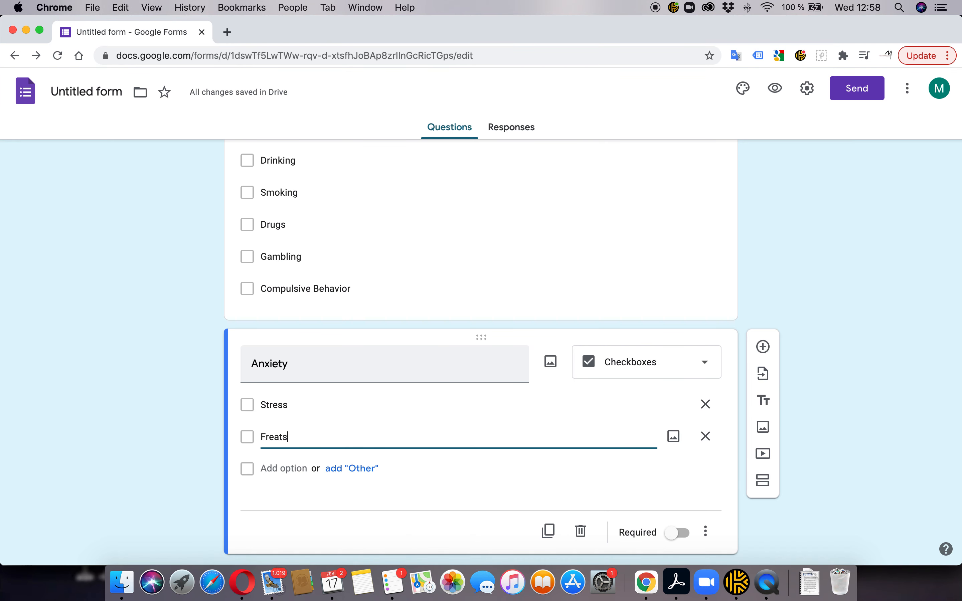
type("ears")
Add Phobia, Panic Attacks, Guilt and Relaxation options to Anxiety, plus an Other choice
left_click(277, 468)
type("Phobia")
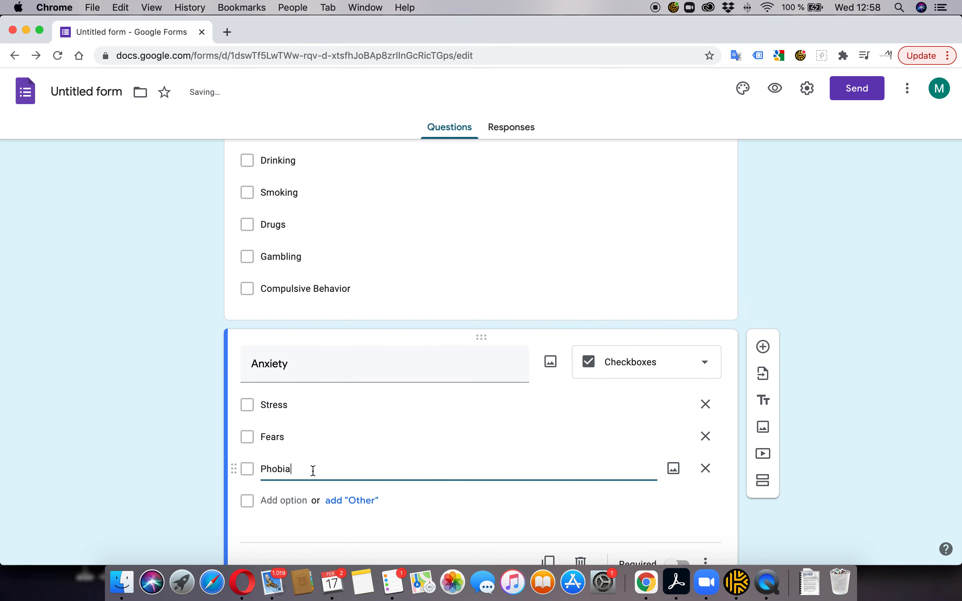
key("super+Tab")
key("super+Tab")
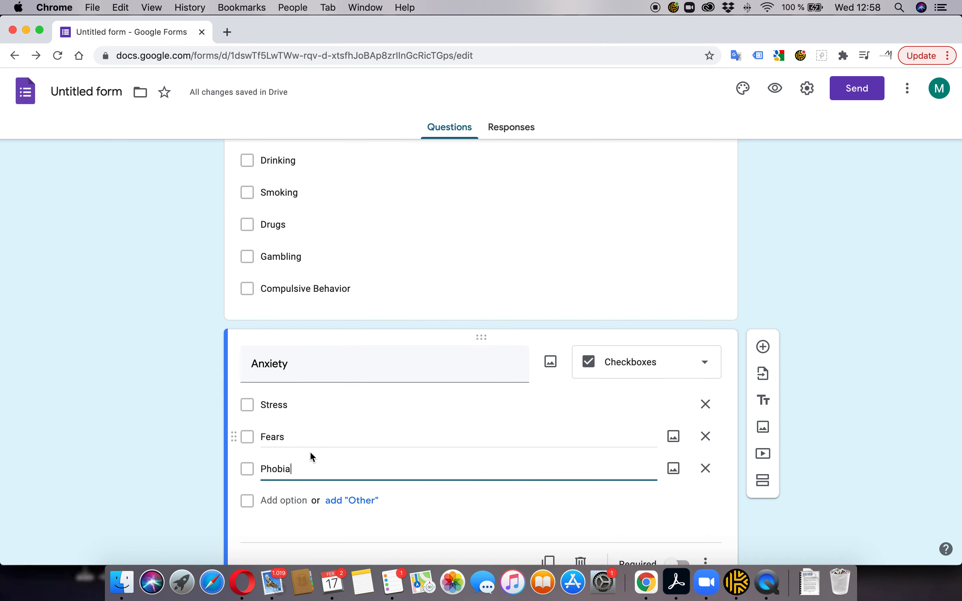
left_click(279, 500)
type("Panic")
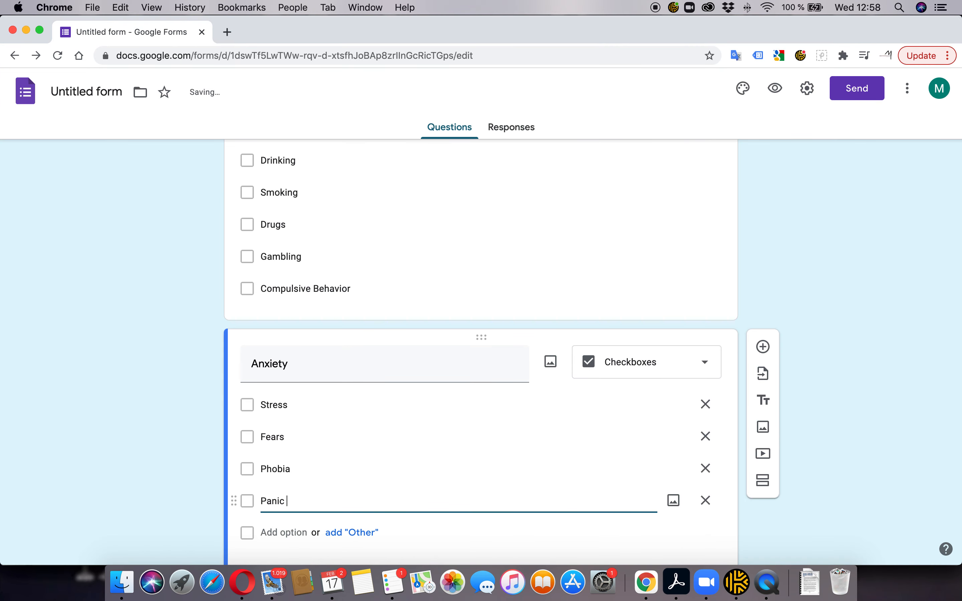
type(" Attacks")
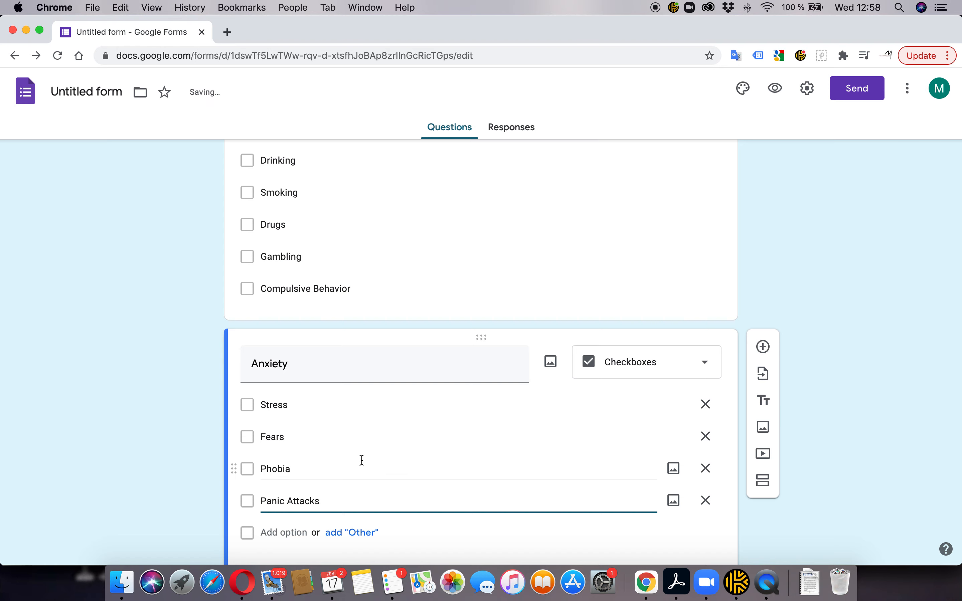
key("super+Tab")
key("super+Tab")
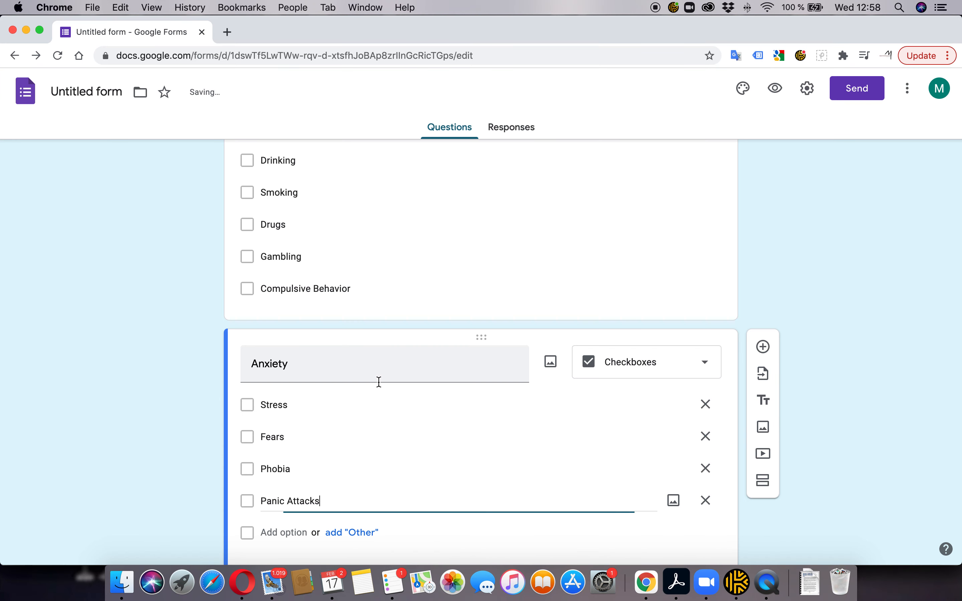
scroll(357, 398, "down", 2)
left_click(282, 436)
type("Guilt")
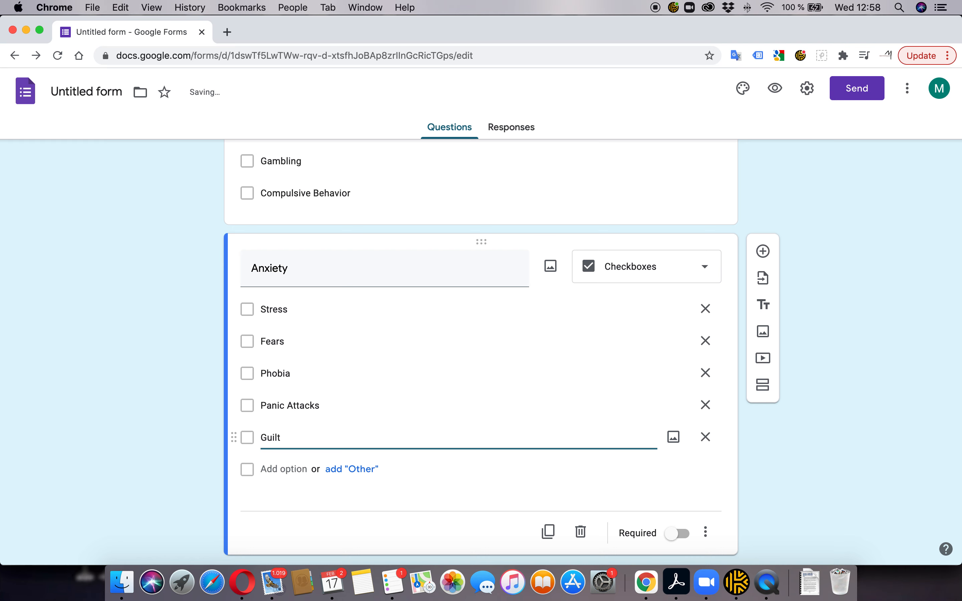
left_click(278, 469)
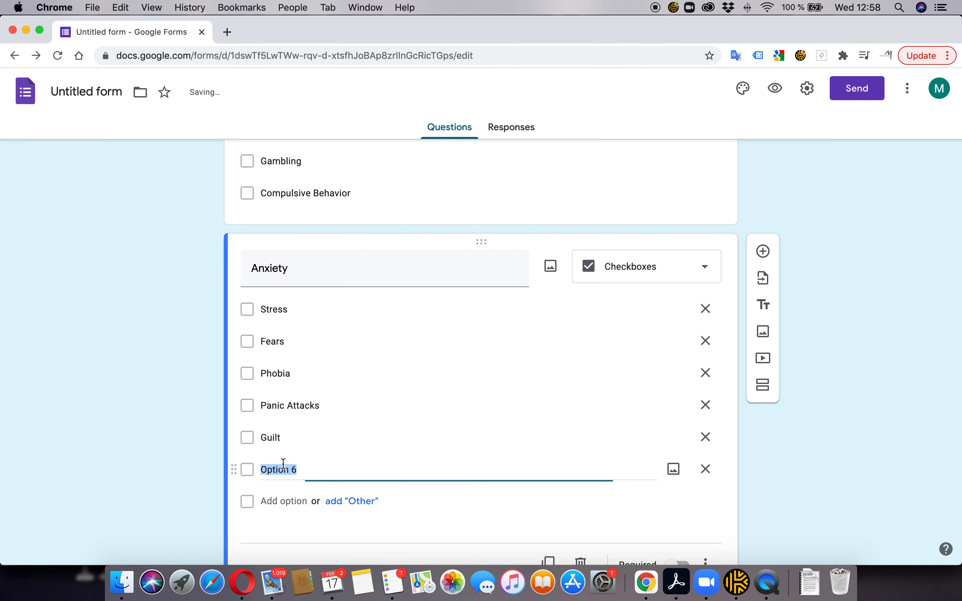
type("Relaxation")
left_click(352, 501)
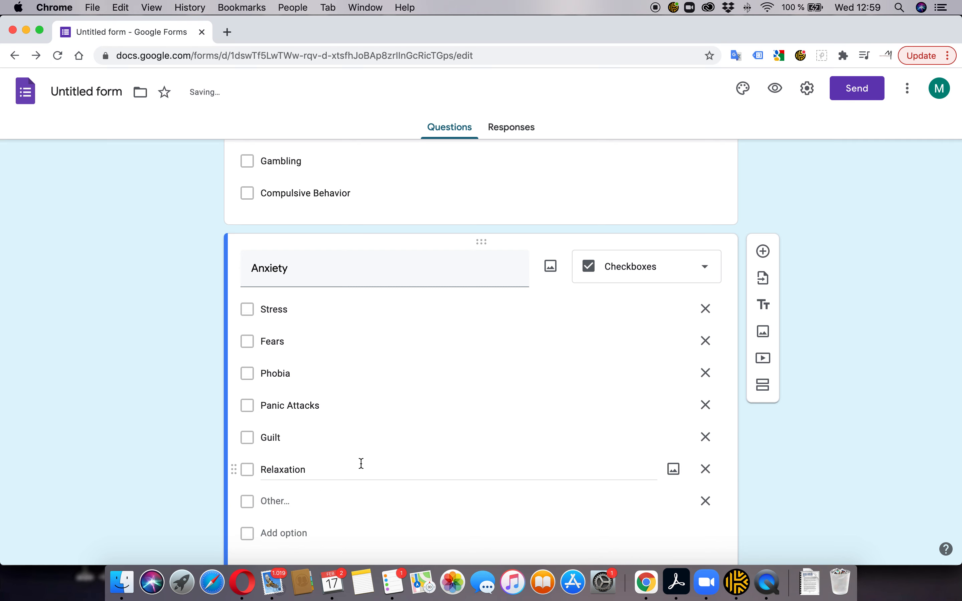
scroll(439, 395, "up", 1)
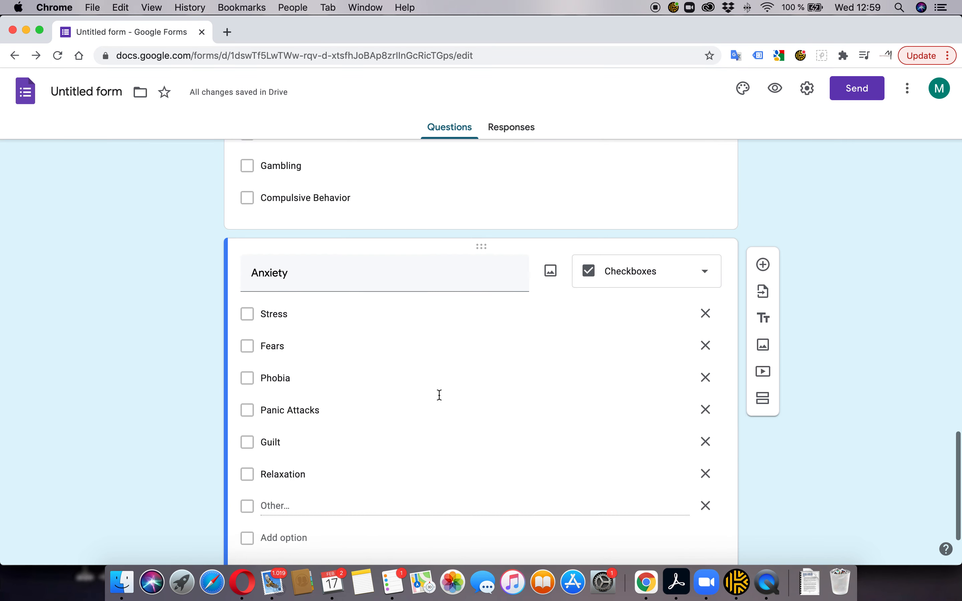
scroll(439, 394, "up", 10)
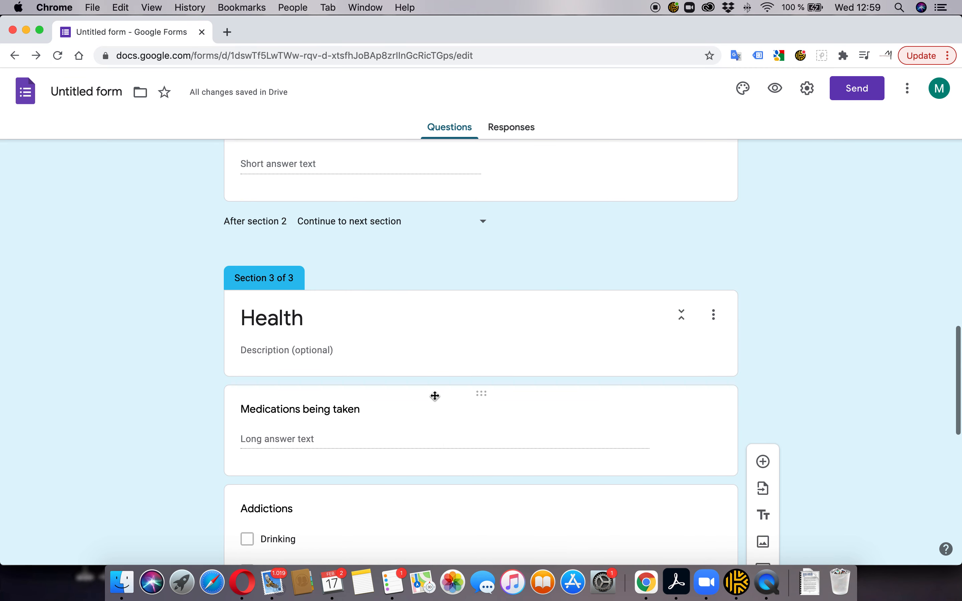
scroll(434, 396, "down", 10)
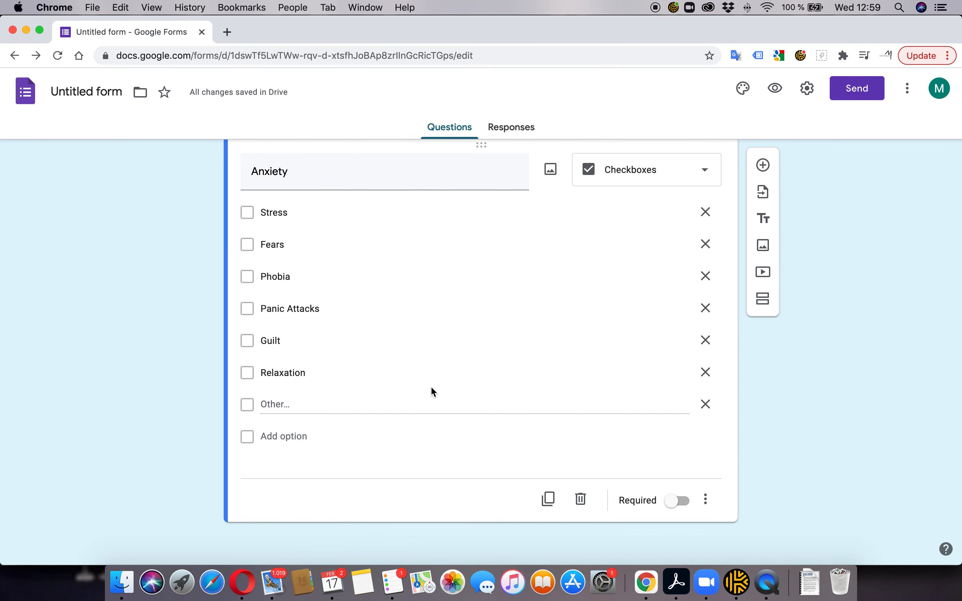
scroll(433, 394, "up", 2)
scroll(425, 383, "down", 2)
left_click(678, 501)
scroll(614, 387, "up", 3)
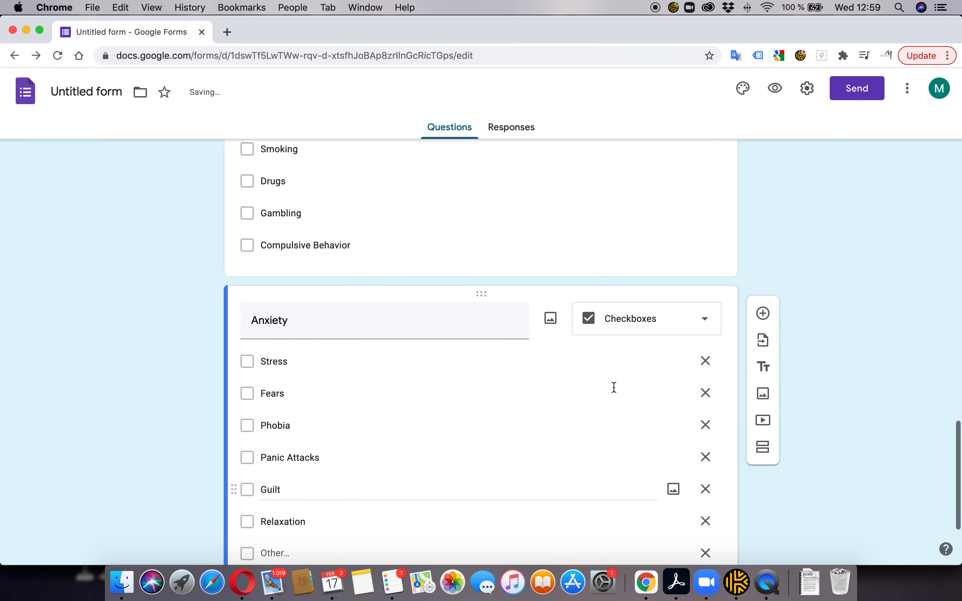
scroll(614, 387, "up", 5)
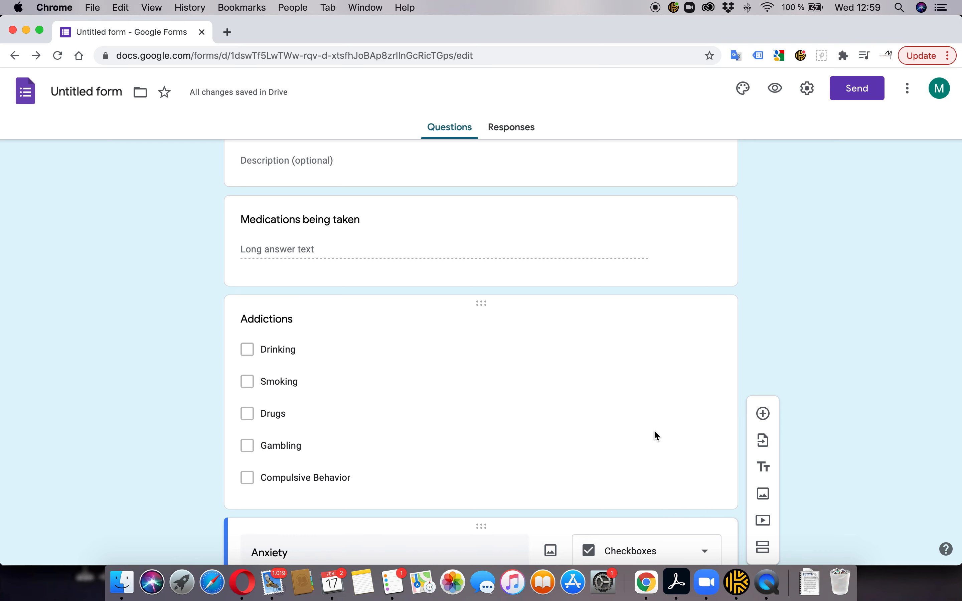
scroll(584, 402, "down", 1)
left_click(613, 392)
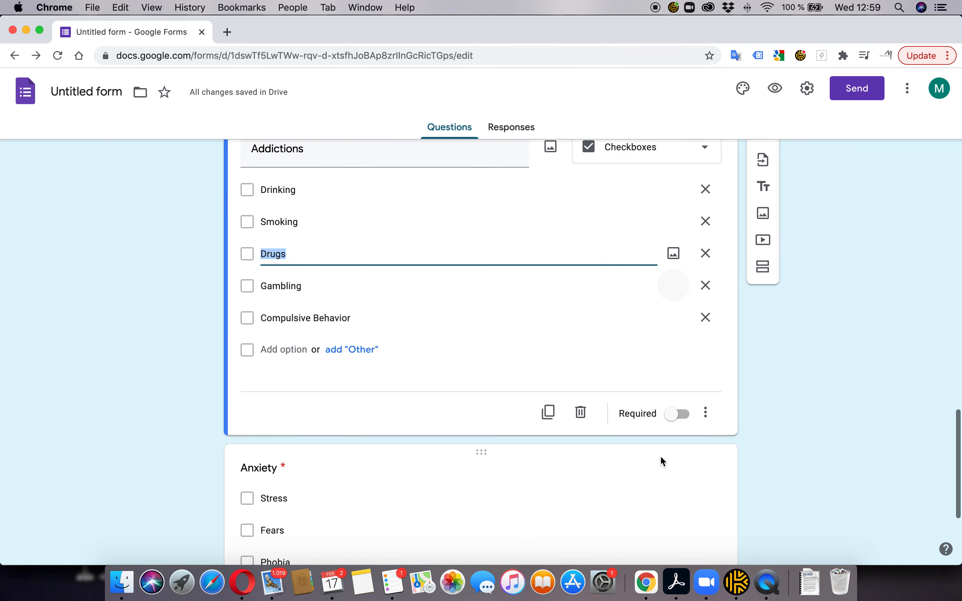
scroll(674, 393, "down", 1)
left_click(681, 387)
scroll(548, 360, "up", 2)
scroll(525, 354, "down", 2)
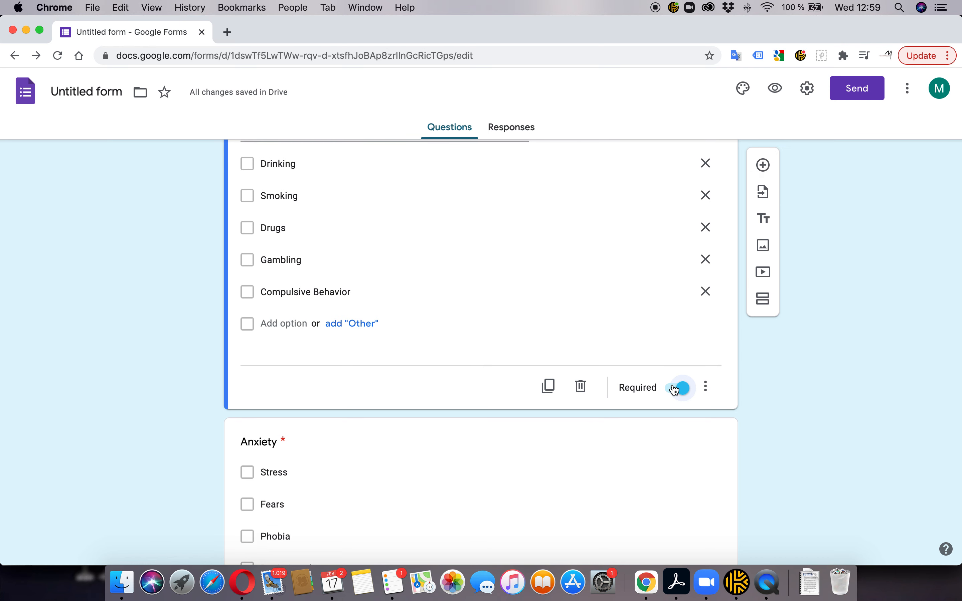
left_click(675, 394)
scroll(680, 407, "down", 5)
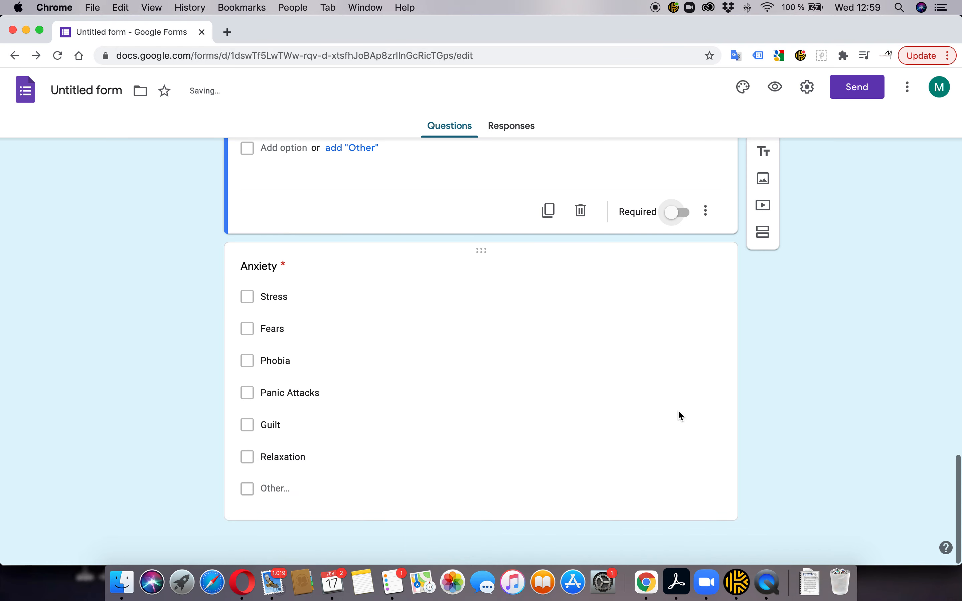
left_click(633, 449)
left_click(677, 501)
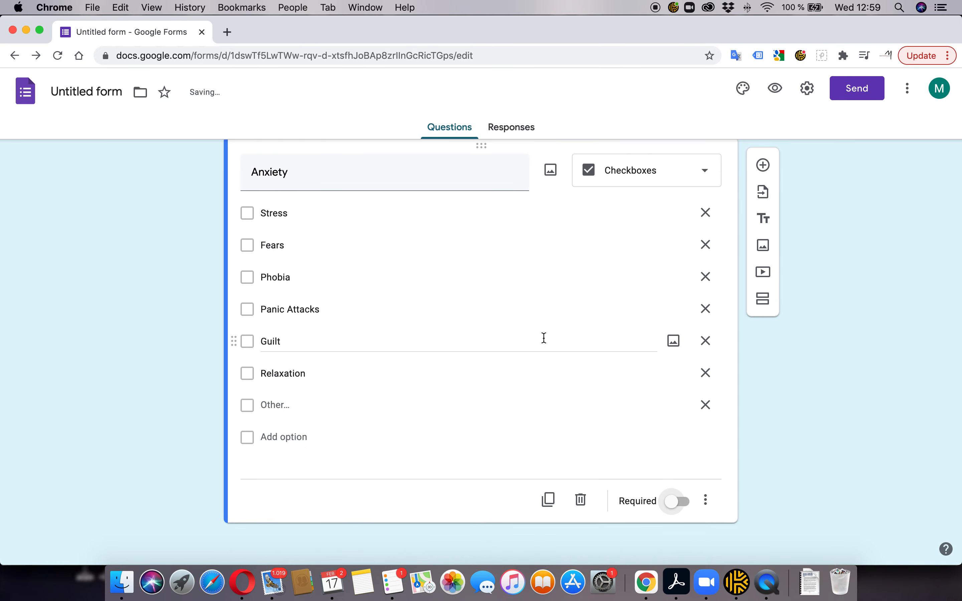
scroll(544, 338, "up", 20)
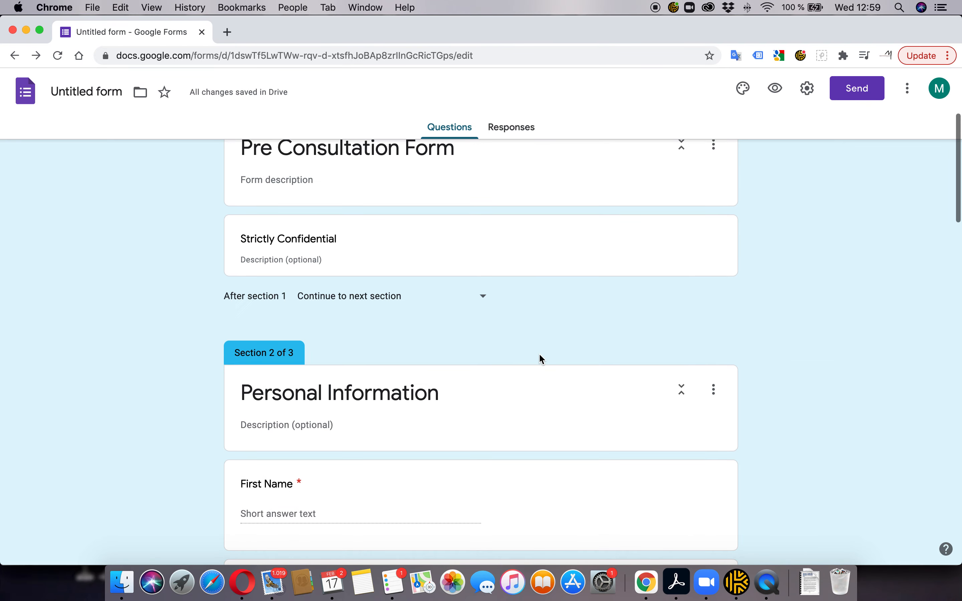
scroll(539, 353, "up", 3)
key("super+Tab")
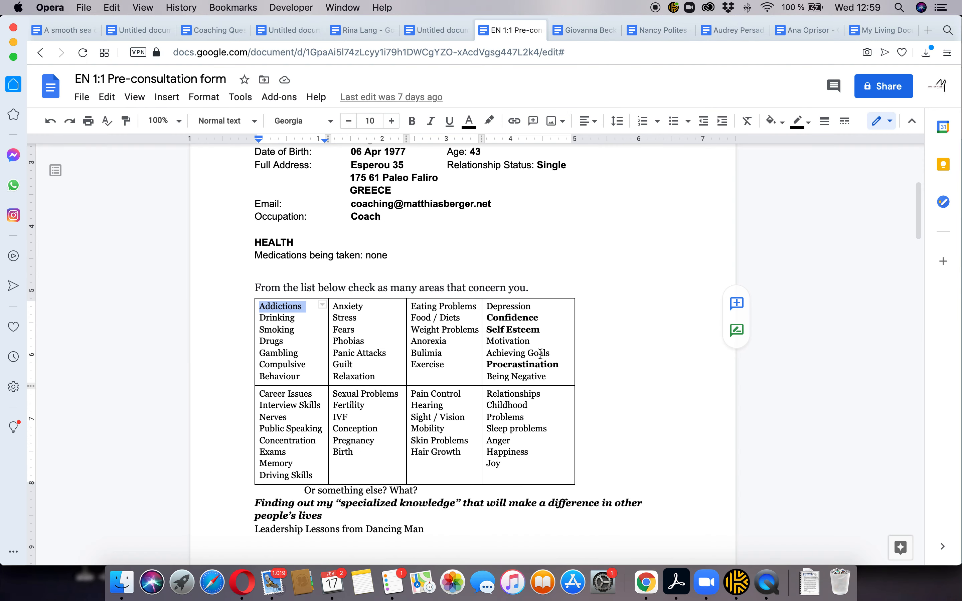
scroll(540, 354, "down", 5)
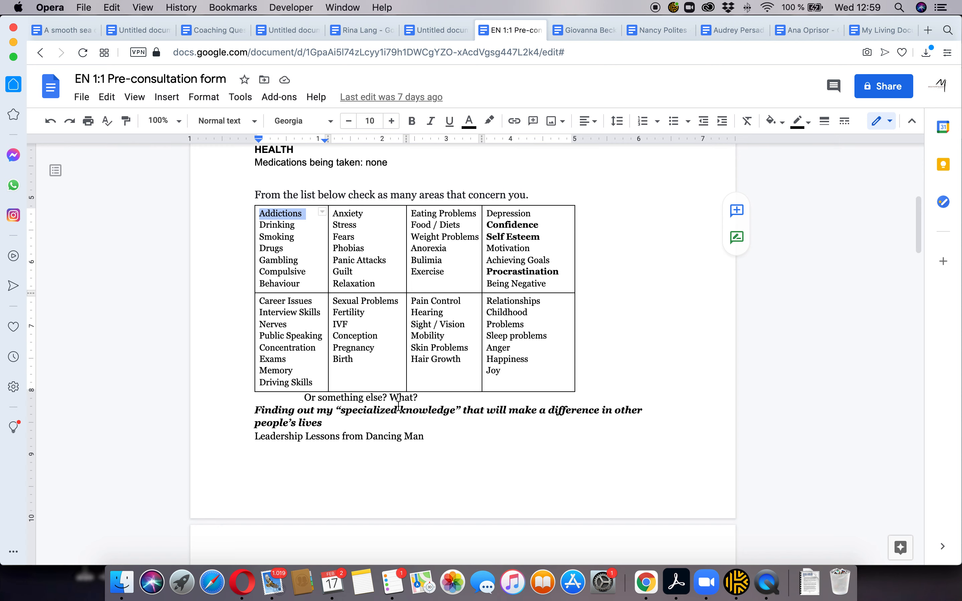
left_click_drag(435, 398, 281, 398)
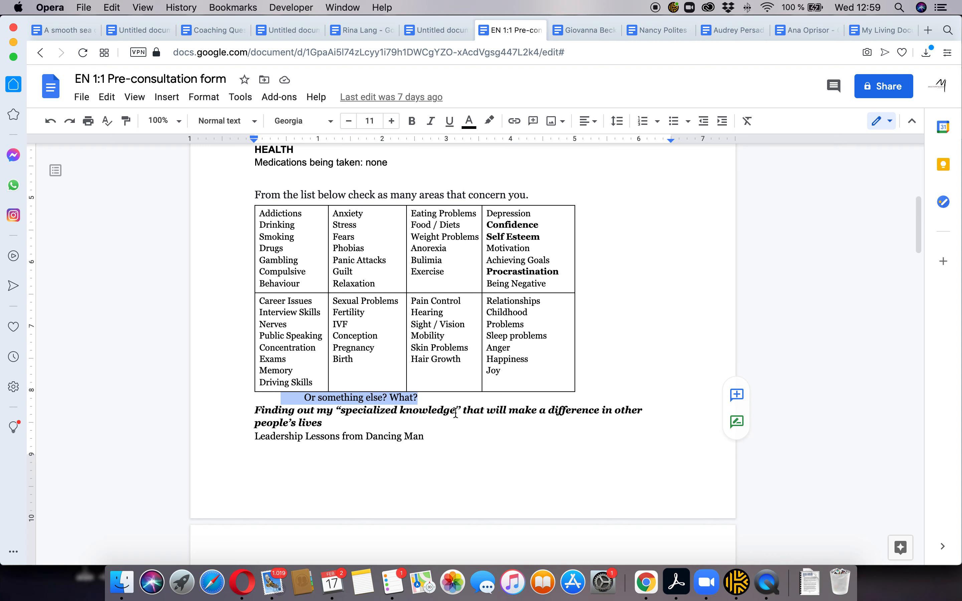
key("super+Tab")
scroll(460, 416, "down", 20)
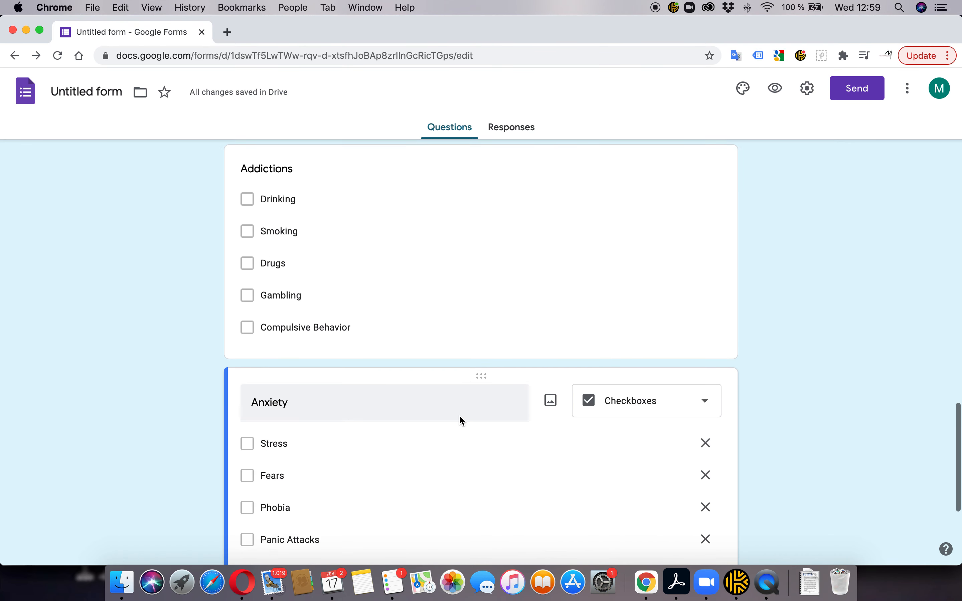
scroll(459, 415, "down", 6)
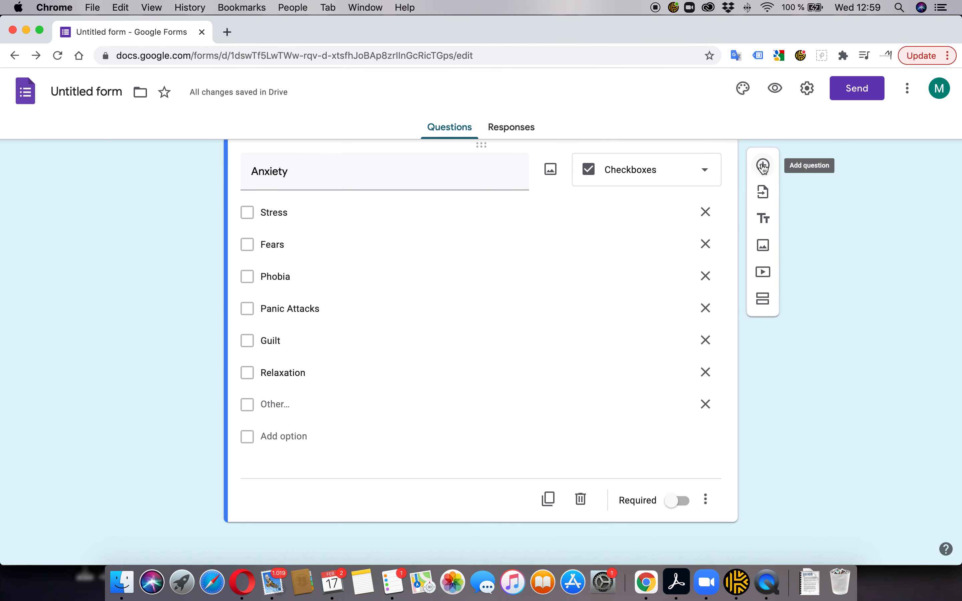
Add a long-answer question titled 'Anything Else?' after the Anxiety question
left_click(763, 165)
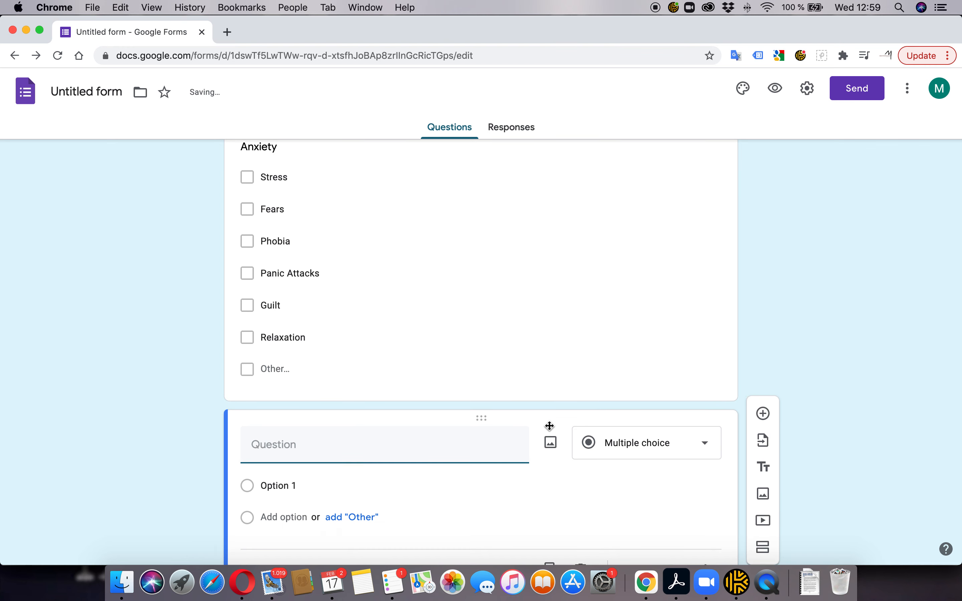
type("Anything Else?")
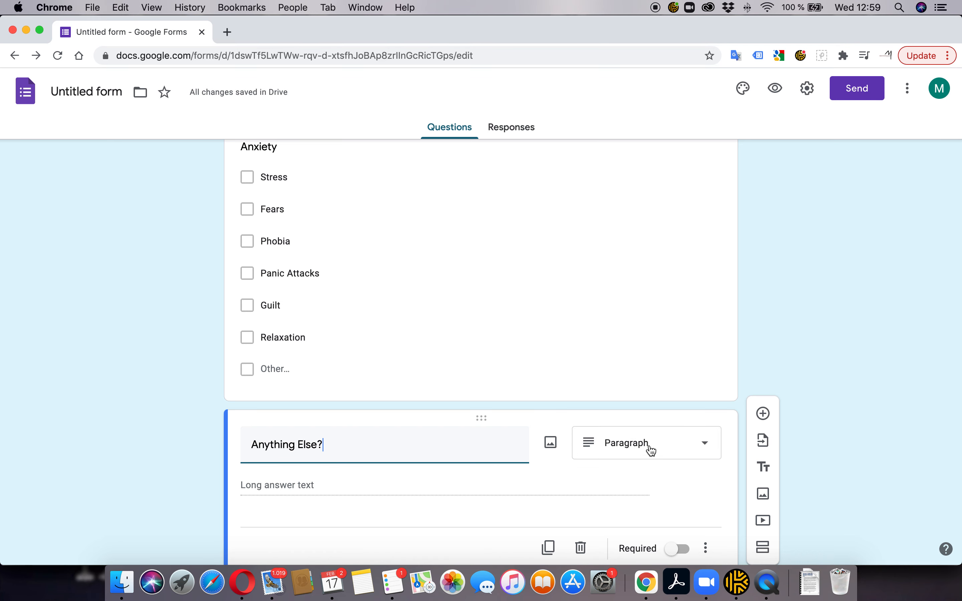
scroll(612, 449, "down", 2)
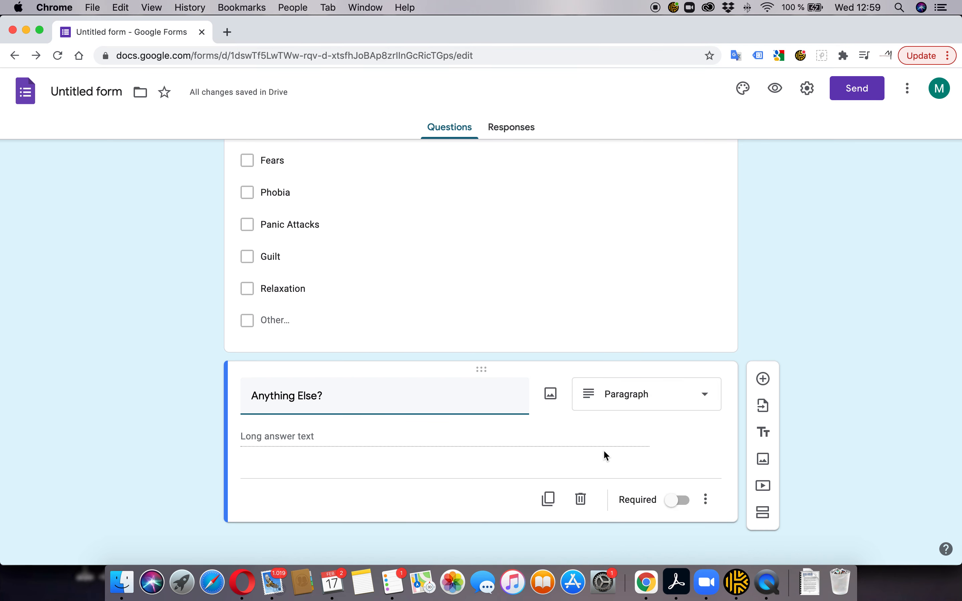
Add a closing text block: 'Thank you for completing the initial assessment form. I look forward to seeing you on the…'
left_click(763, 434)
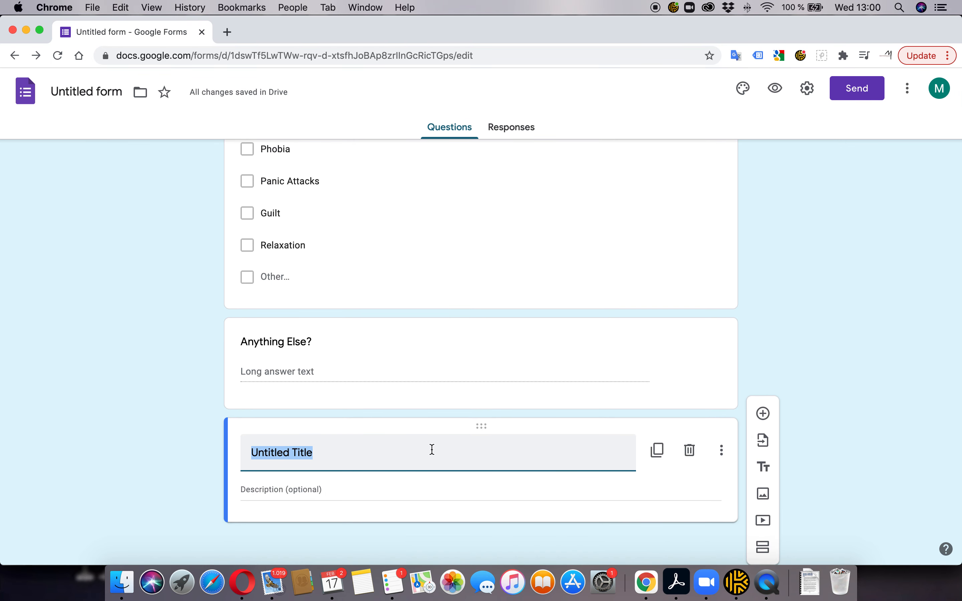
scroll(424, 355, "up", 15)
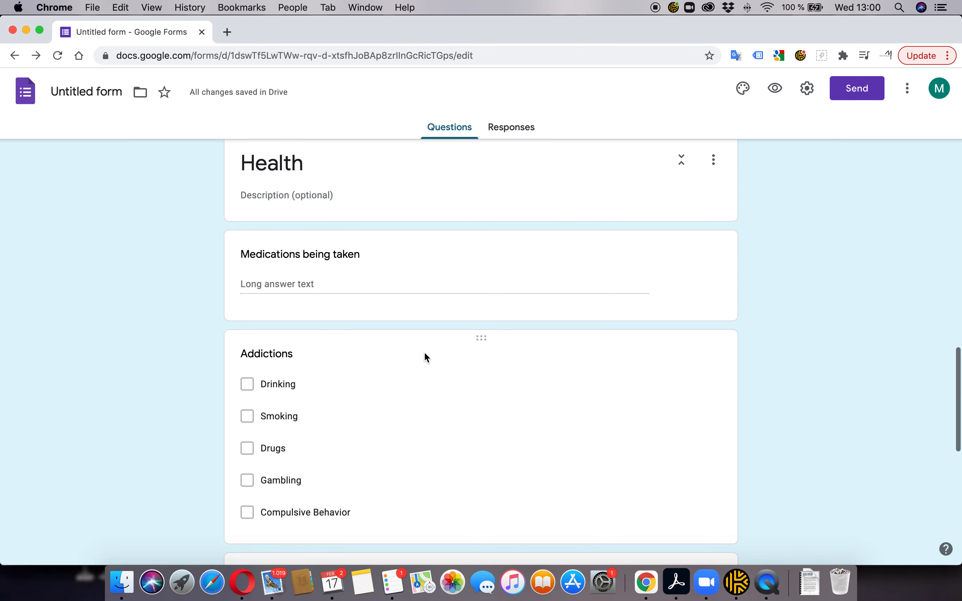
scroll(425, 354, "down", 4)
scroll(424, 354, "up", 6)
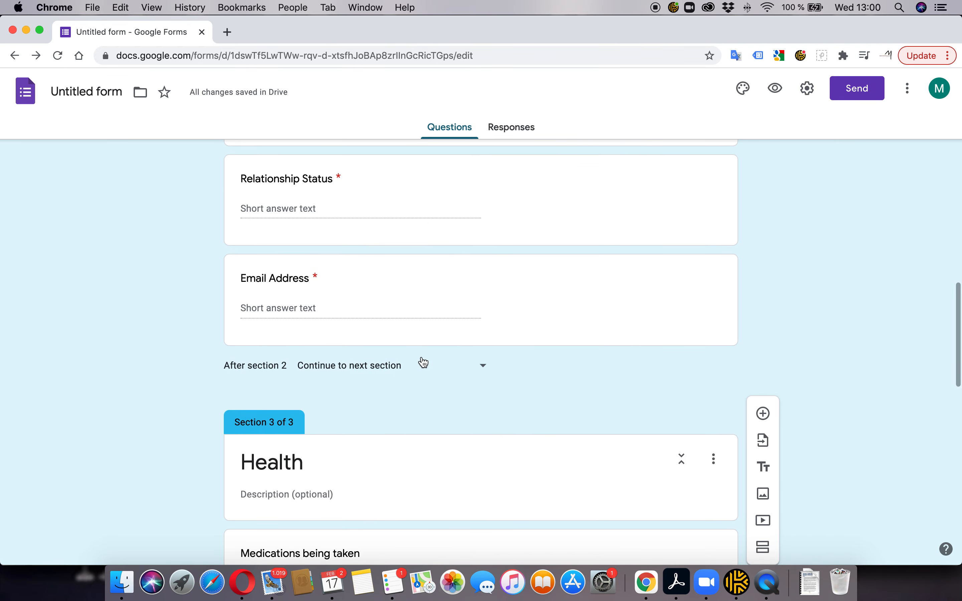
scroll(423, 358, "down", 13)
scroll(420, 355, "down", 7)
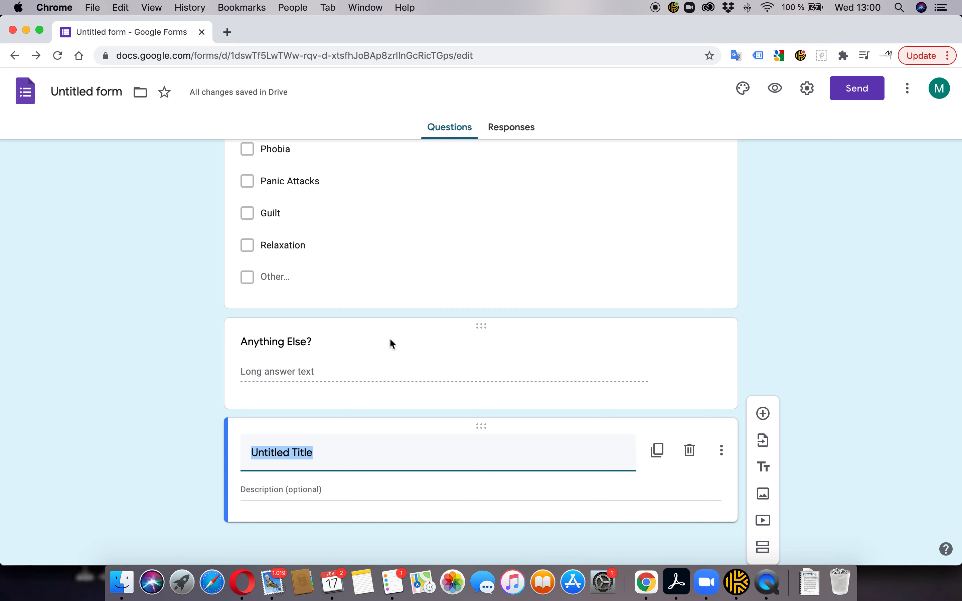
type("Thank you for cop")
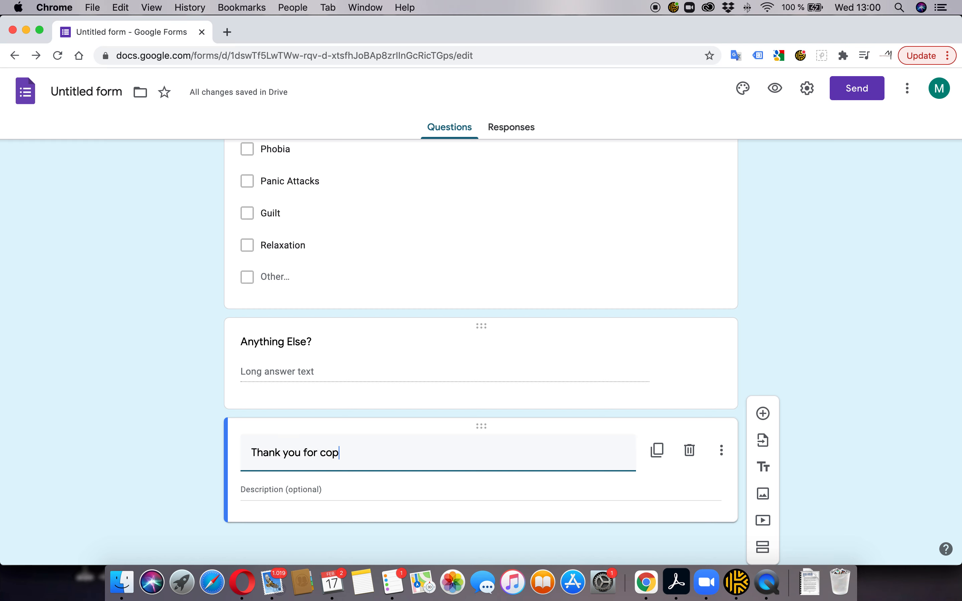
key("BackSpace")
type("mpleting the")
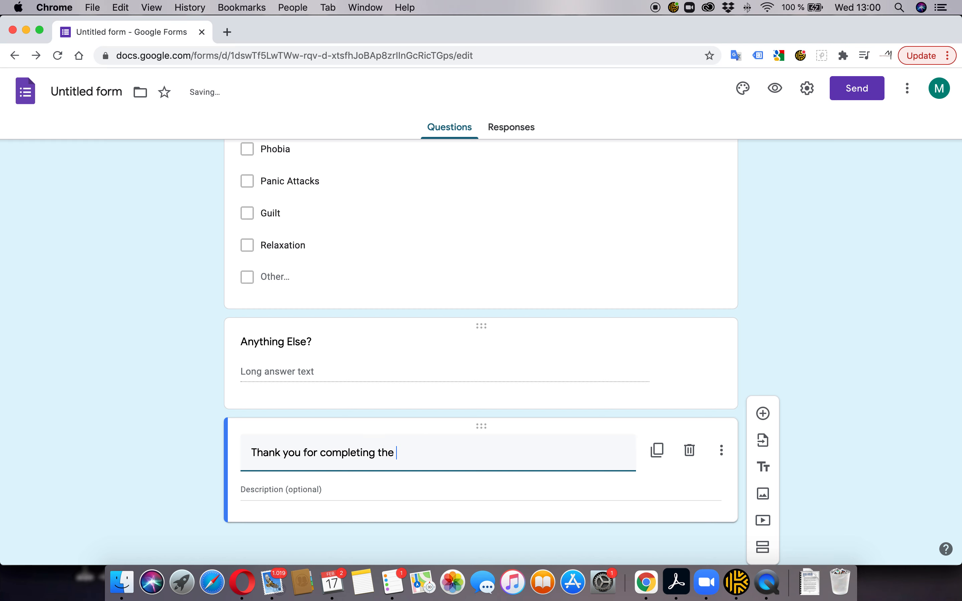
type(" initial assessment form!")
key("BackSpace")
type(". I look")
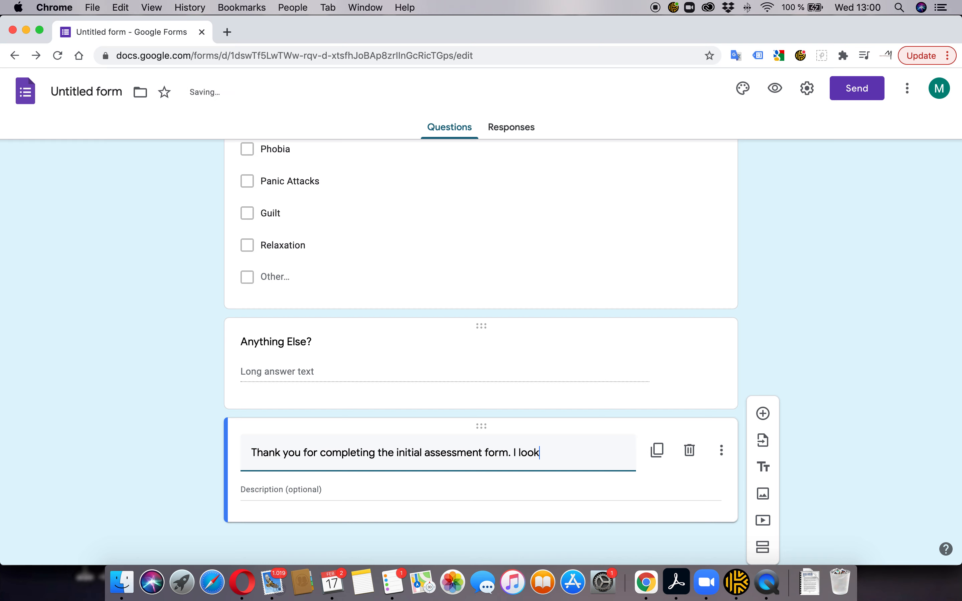
type(" forward to seeing")
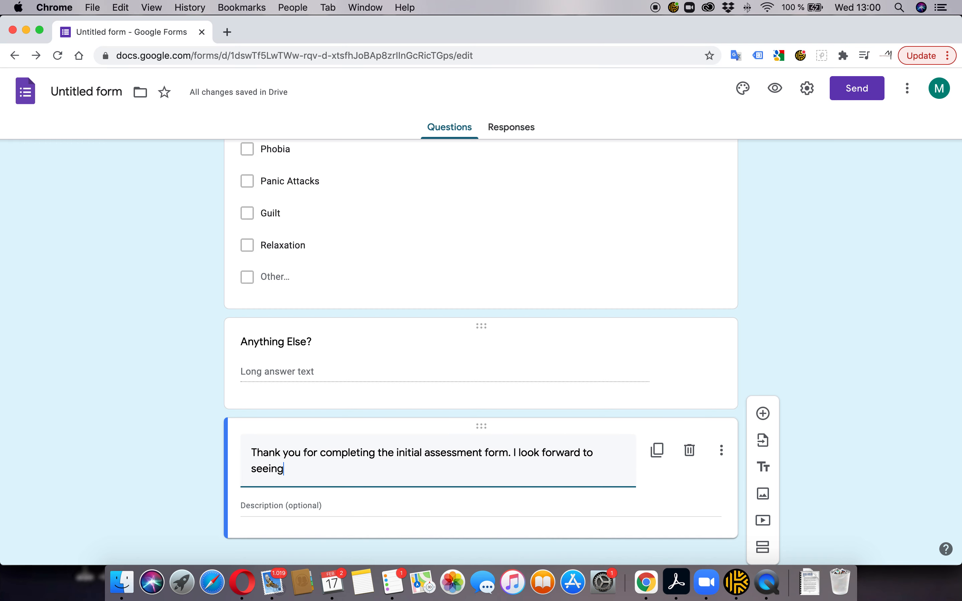
type(" you on the call! M")
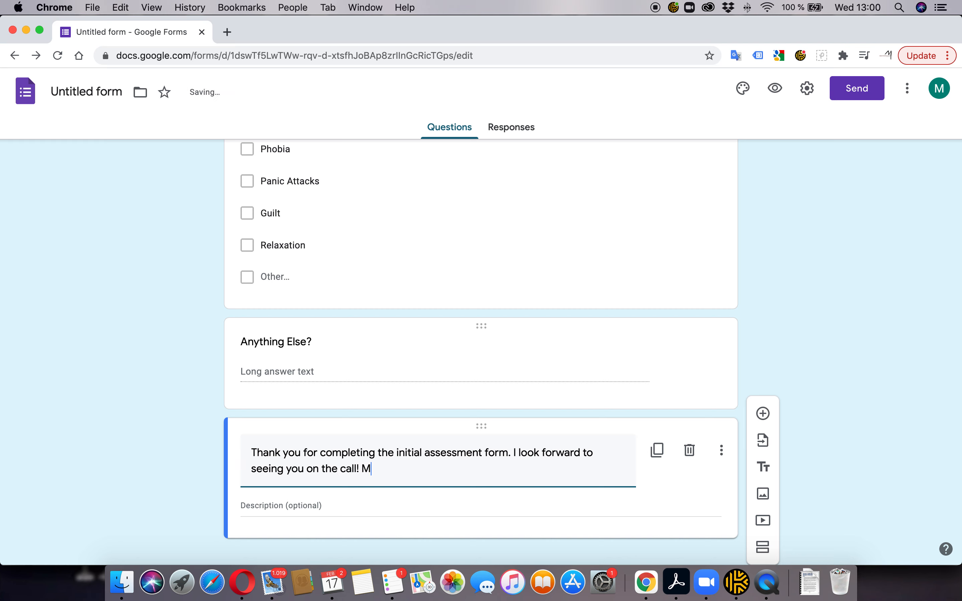
left_click(809, 369)
scroll(791, 338, "up", 20)
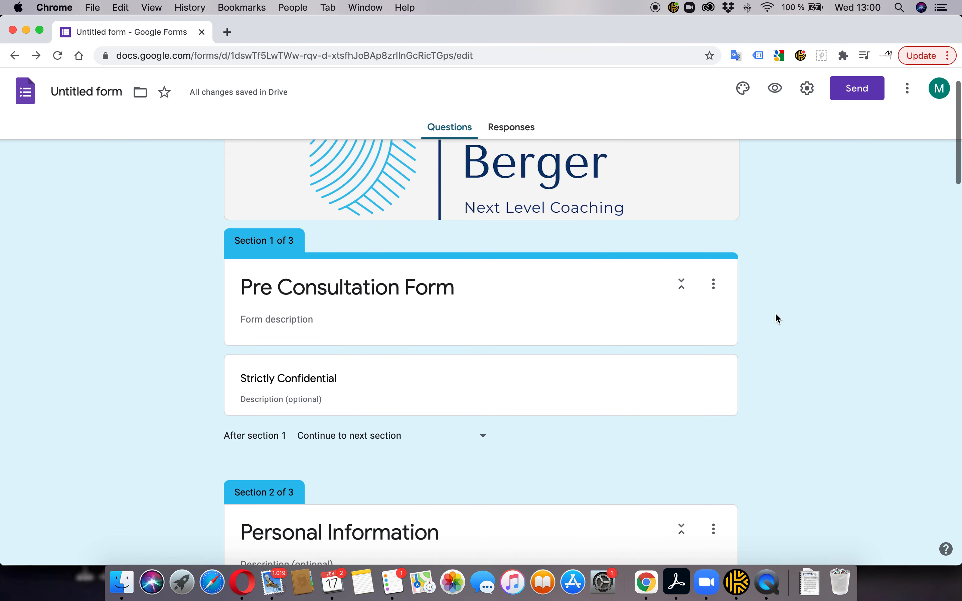
Preview the form, go to Personal Information and enter a test first and last name
left_click(776, 91)
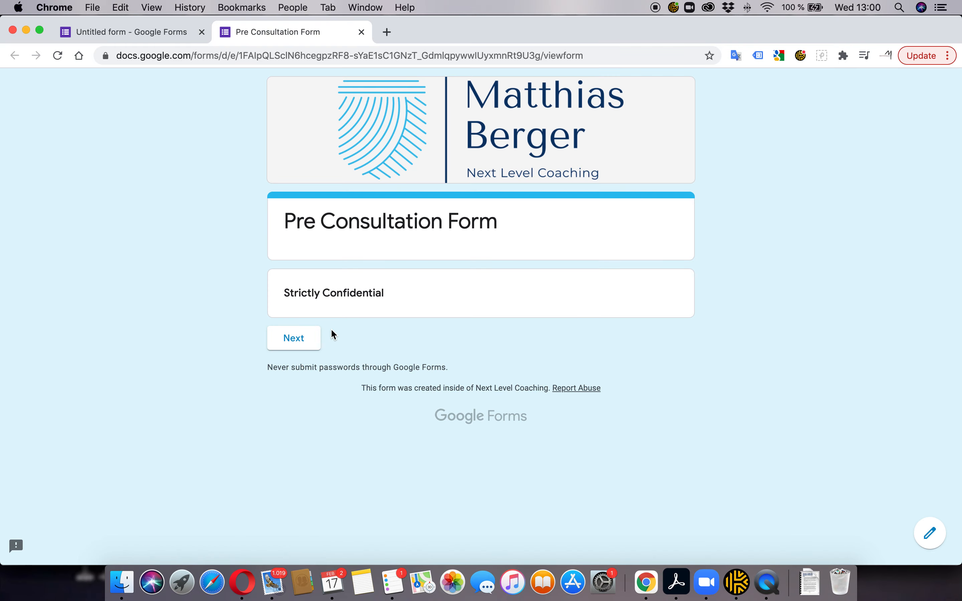
scroll(319, 321, "up", 1)
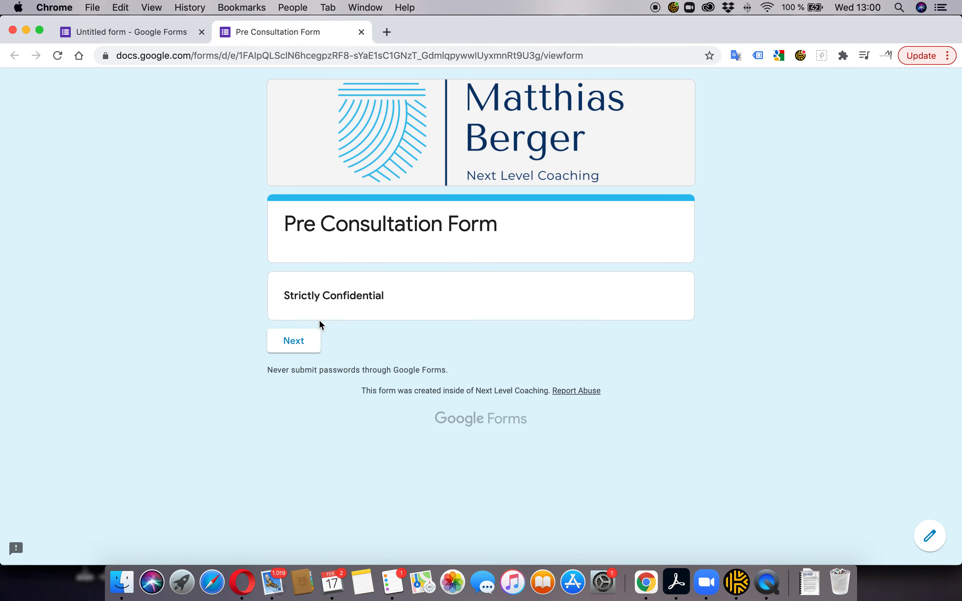
left_click(290, 340)
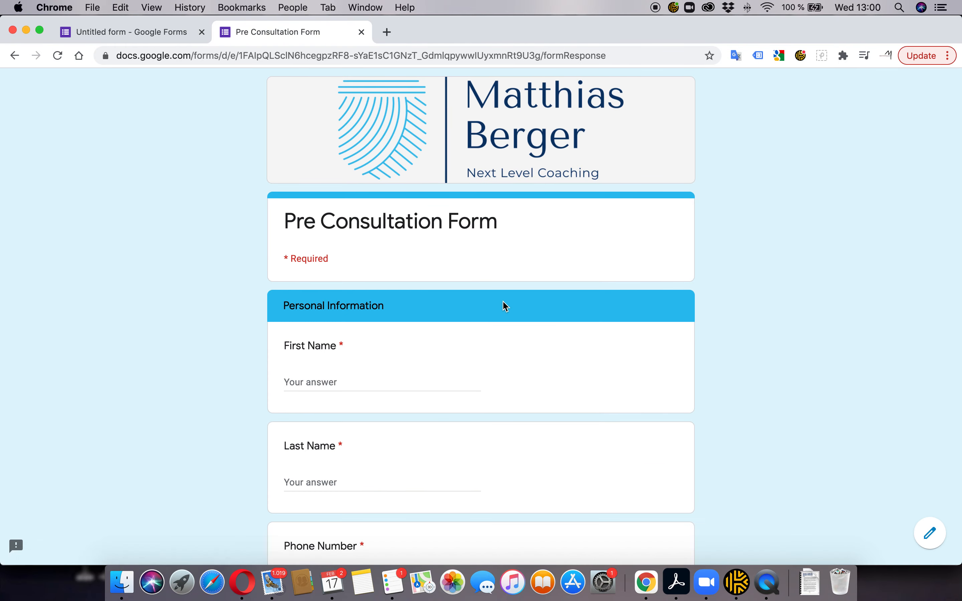
left_click(320, 380)
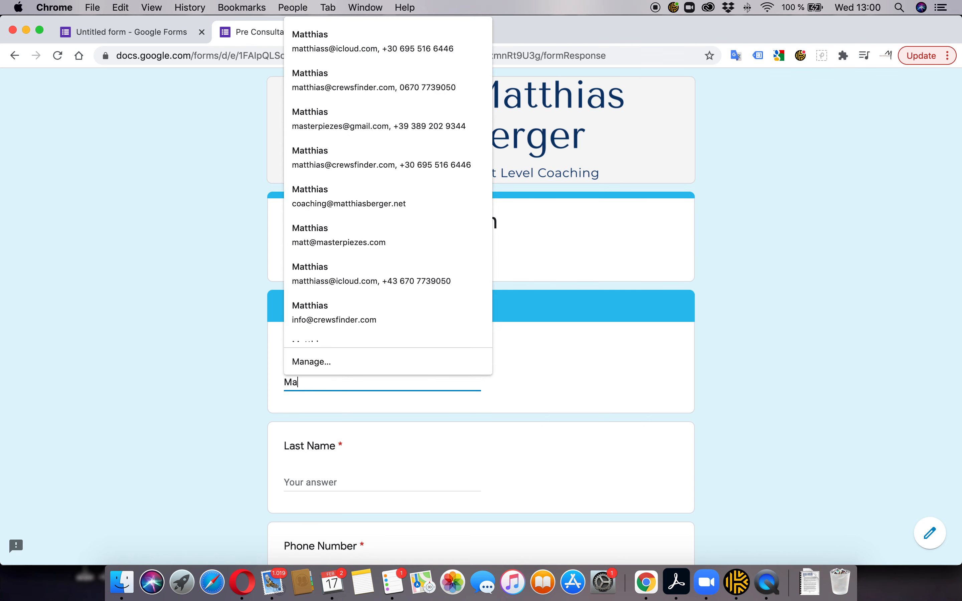
key("Tab")
key("Tab")
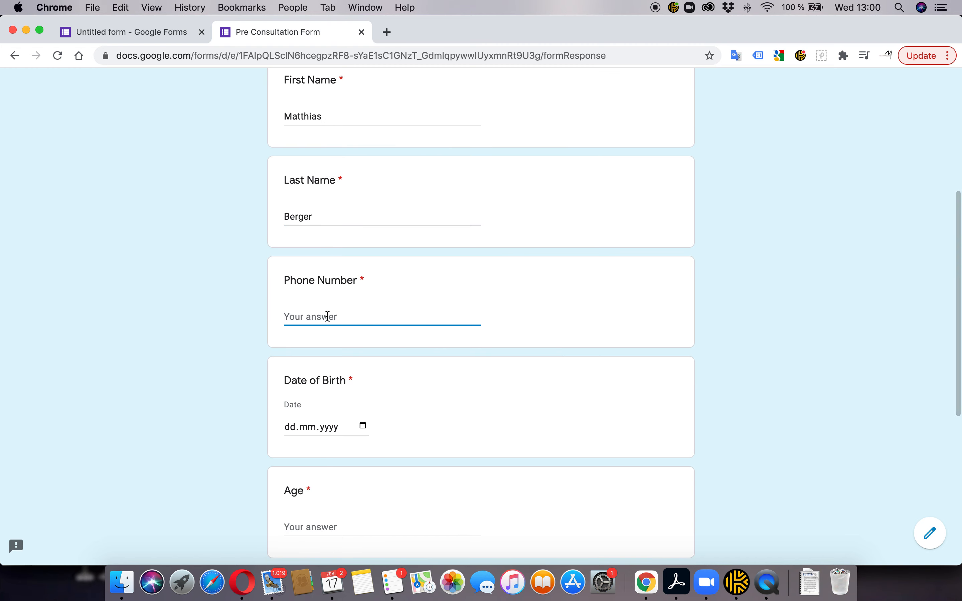
Autofill the phone number, pick the 19th as birth date, enter age 43 and status Single
scroll(324, 278, "down", 3)
left_click(318, 208)
left_click(329, 234)
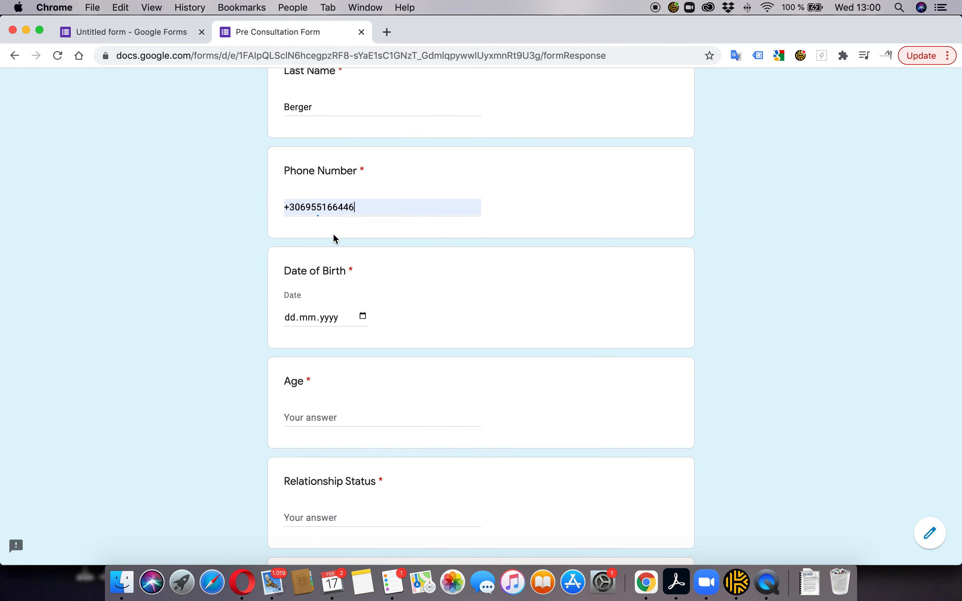
scroll(369, 276, "up", 5)
scroll(369, 276, "down", 6)
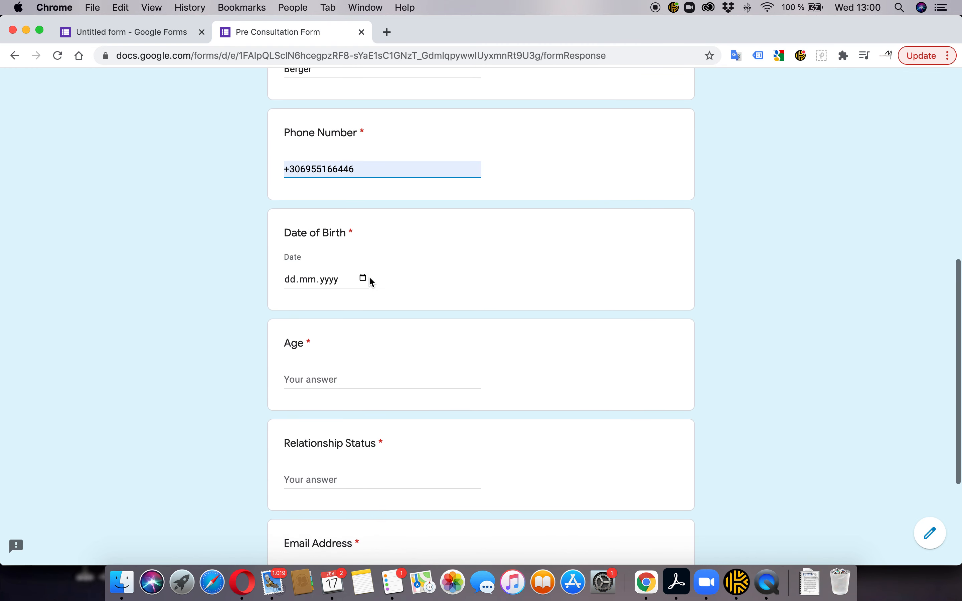
left_click(364, 276)
left_click(376, 399)
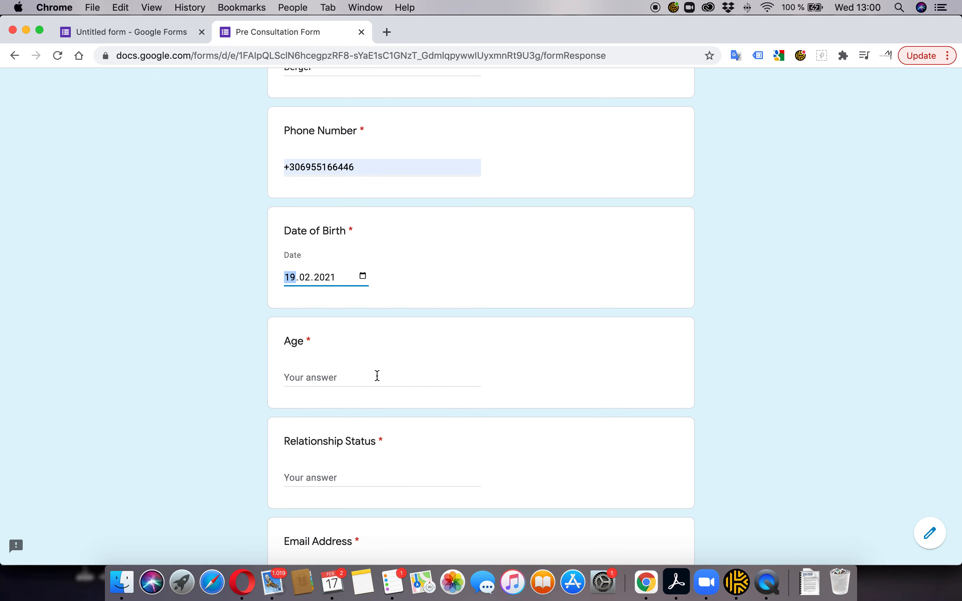
scroll(383, 328, "down", 3)
left_click(288, 247)
type("43")
scroll(346, 318, "down", 1)
left_click(314, 303)
type("Single")
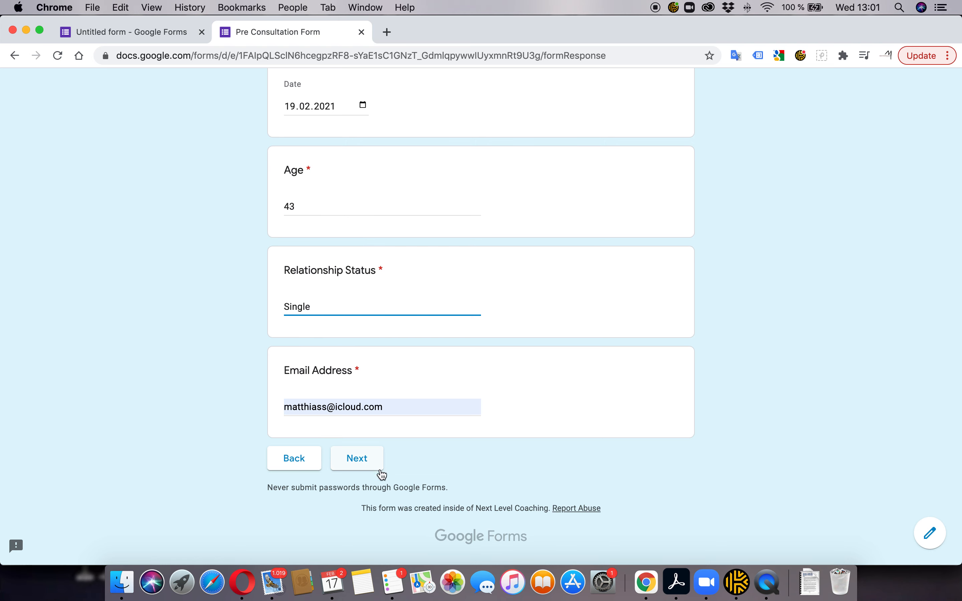
On the Health page, answer None for medications and tick Drinking, Smoking, Fears and Phobia
left_click(362, 461)
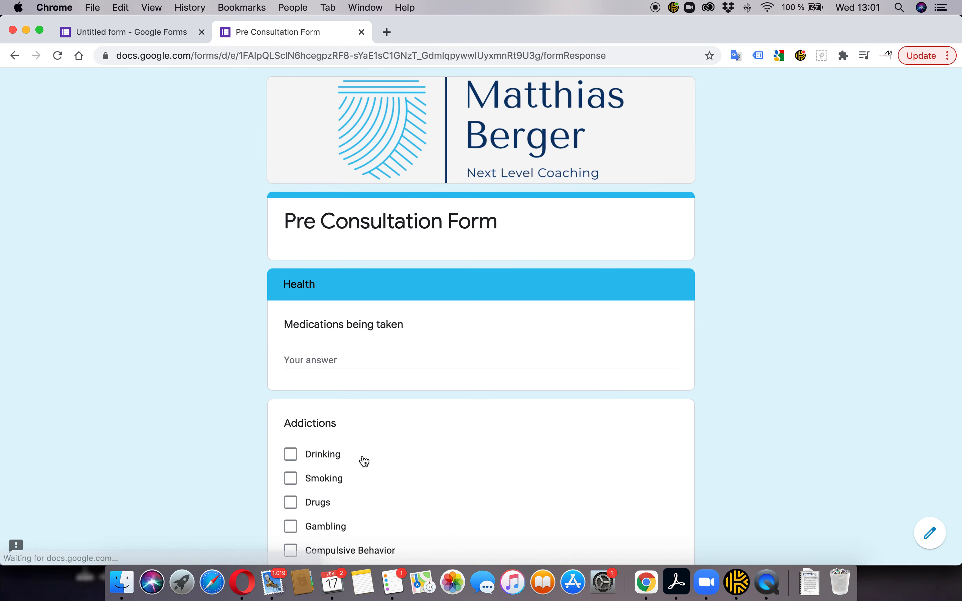
left_click(314, 359)
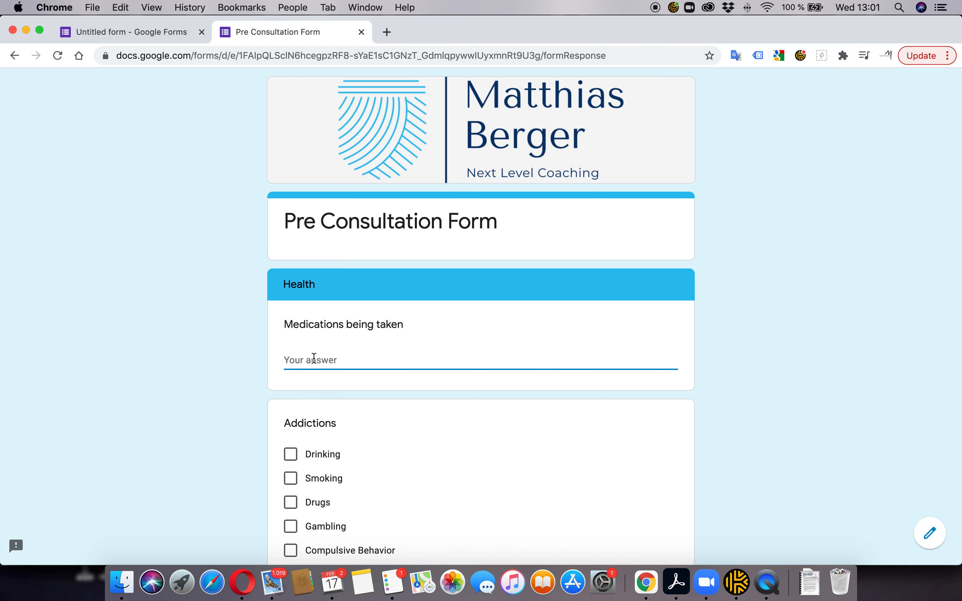
type("None")
scroll(340, 346, "down", 4)
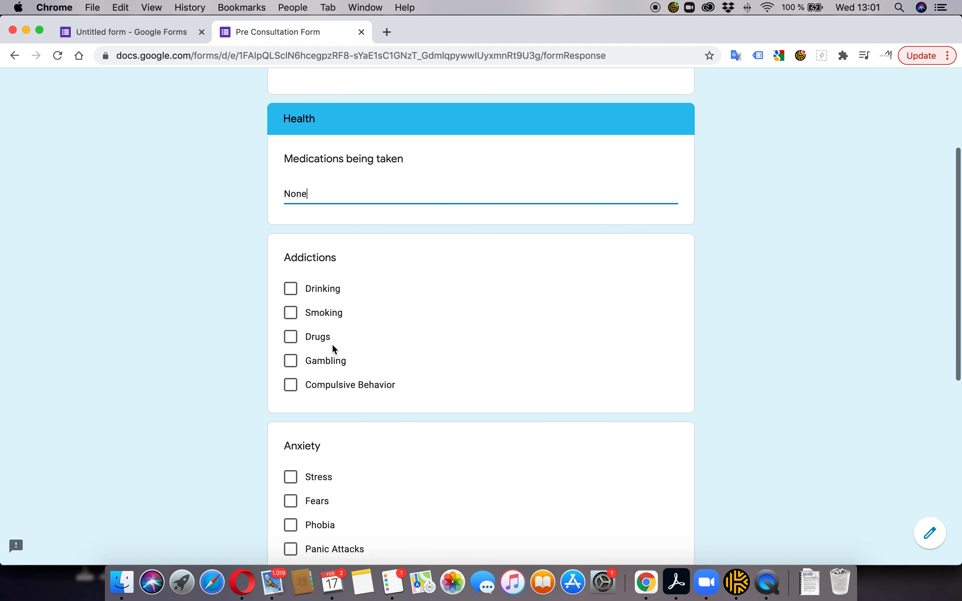
left_click(291, 289)
left_click(302, 323)
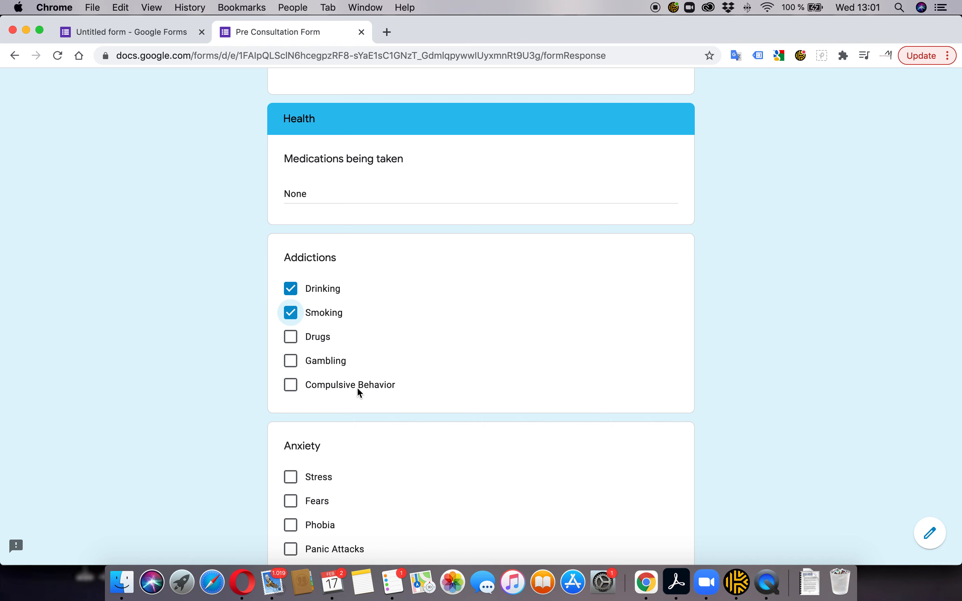
scroll(356, 390, "down", 3)
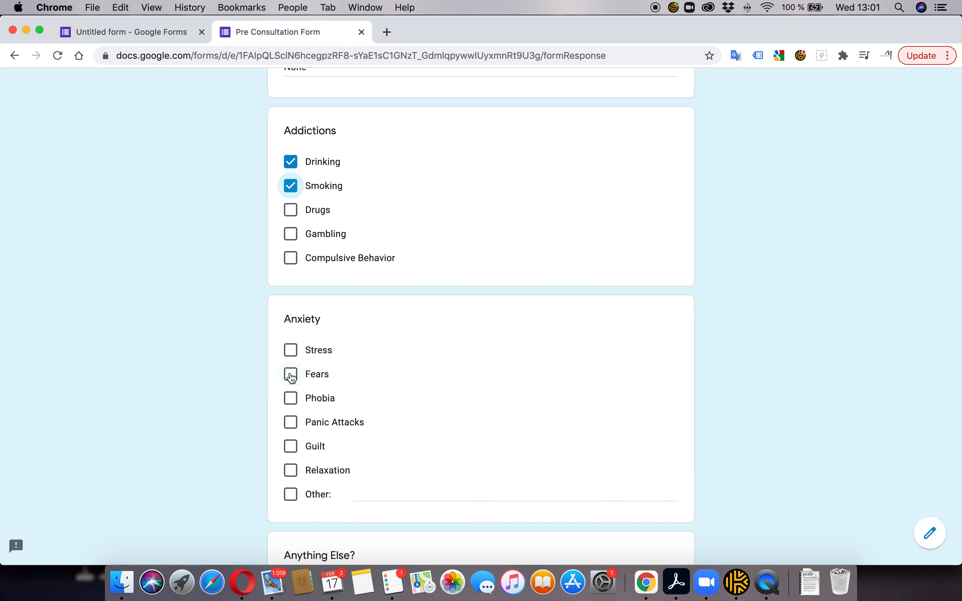
scroll(290, 376, "down", 1)
left_click(290, 356)
left_click(295, 379)
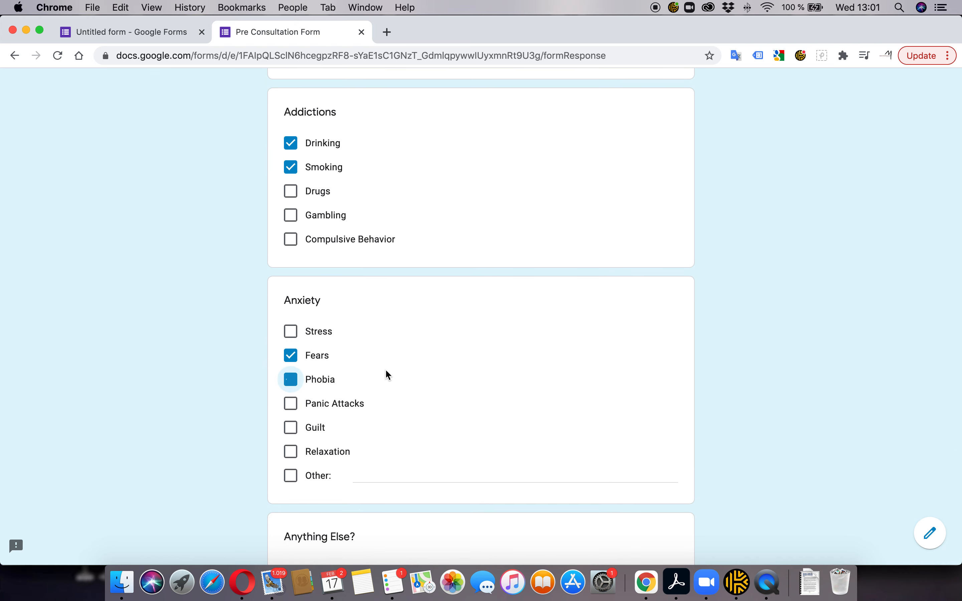
Answer 'No' to Anything Else?, submit the test response and return to the editor
scroll(395, 372, "down", 5)
left_click(316, 352)
type("None")
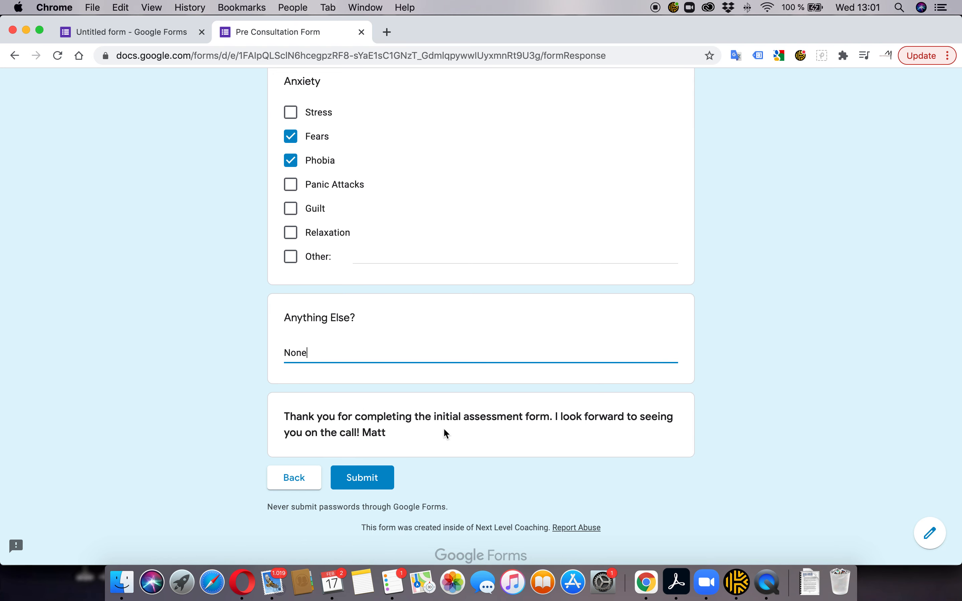
left_click(364, 478)
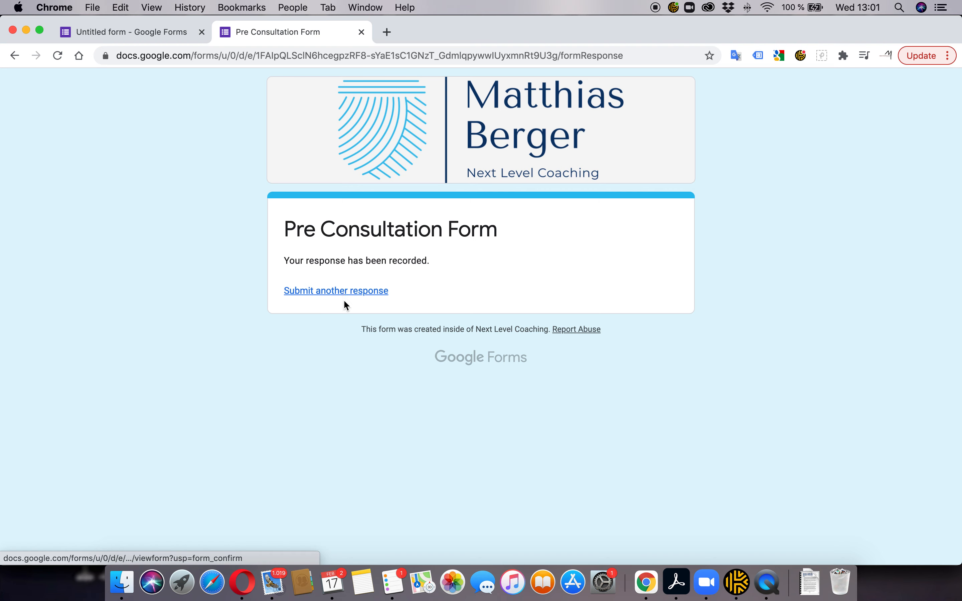
left_click(126, 31)
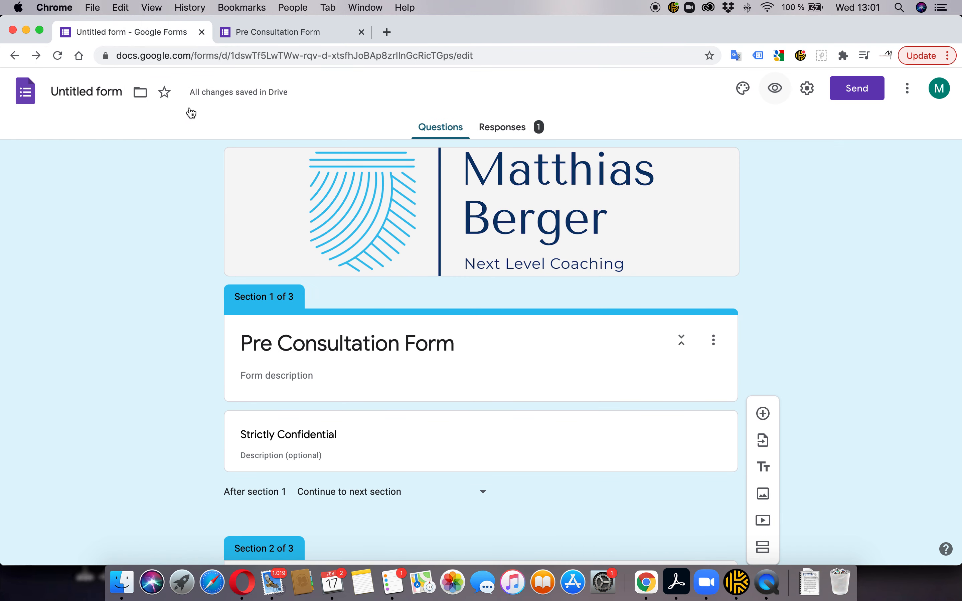
Browse the Responses summary of the one test submission, then view it as response 1 of 1 in Individual
left_click(507, 129)
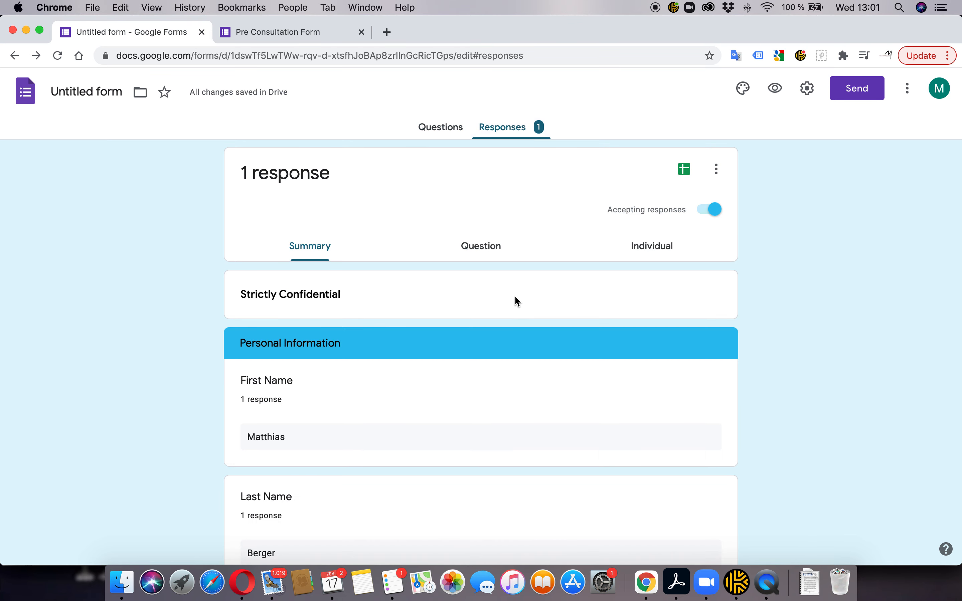
scroll(394, 312, "down", 5)
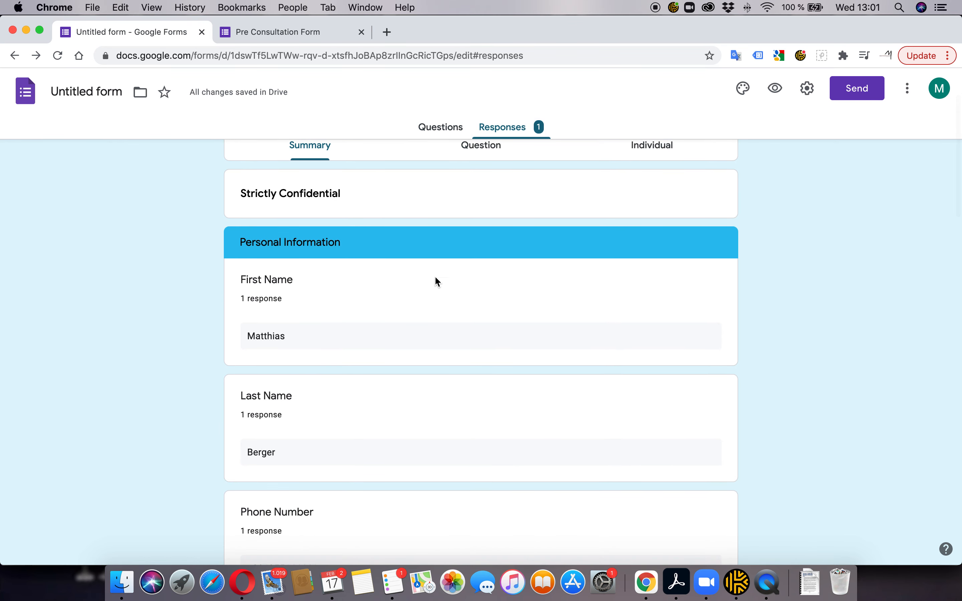
scroll(437, 279, "up", 5)
scroll(379, 308, "down", 8)
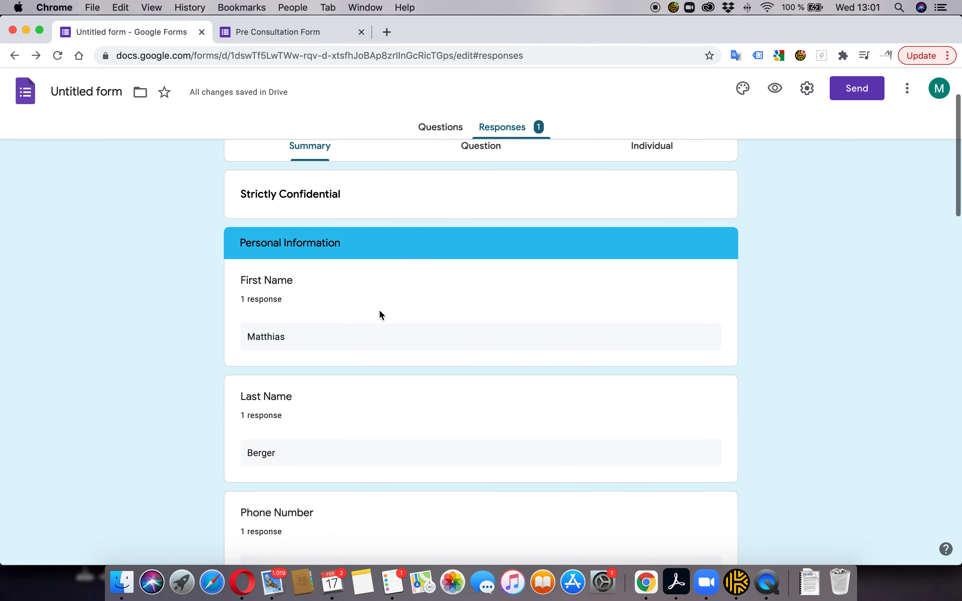
scroll(382, 315, "down", 6)
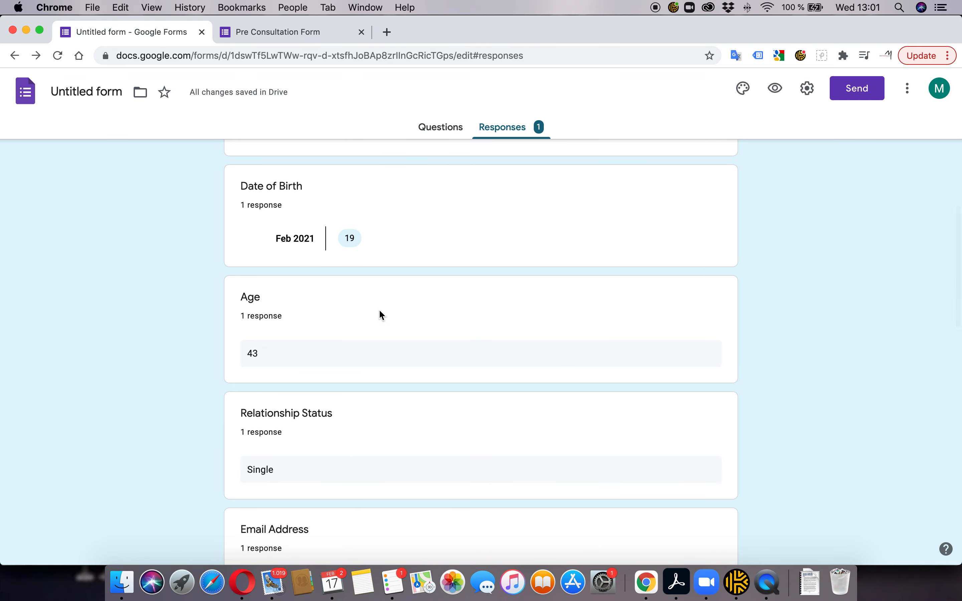
scroll(380, 311, "up", 15)
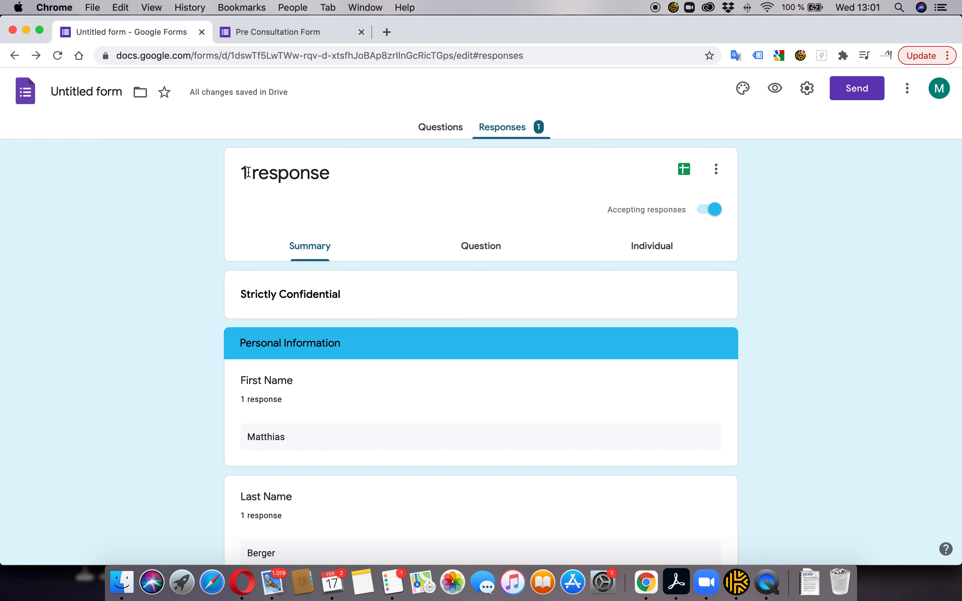
left_click(663, 247)
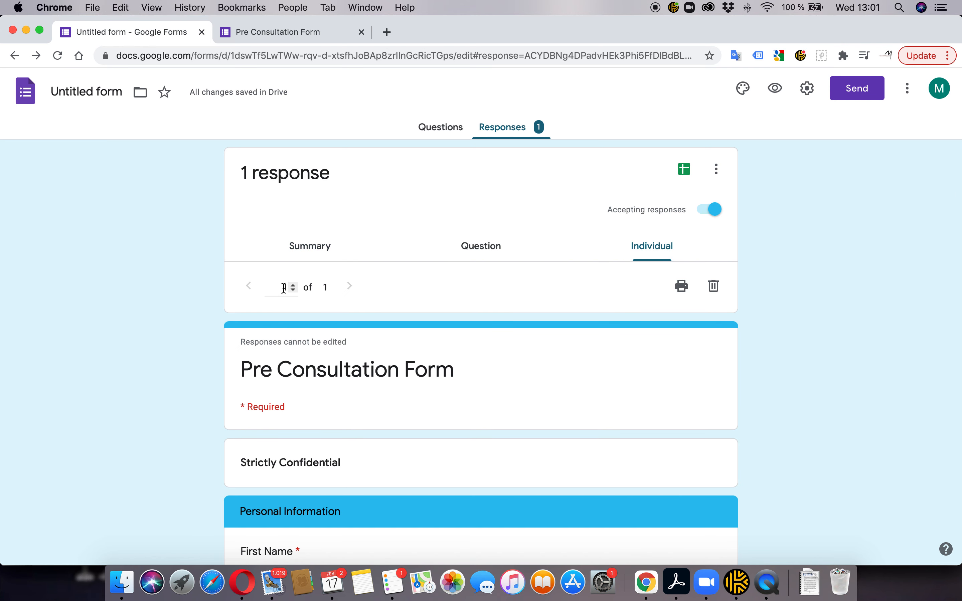
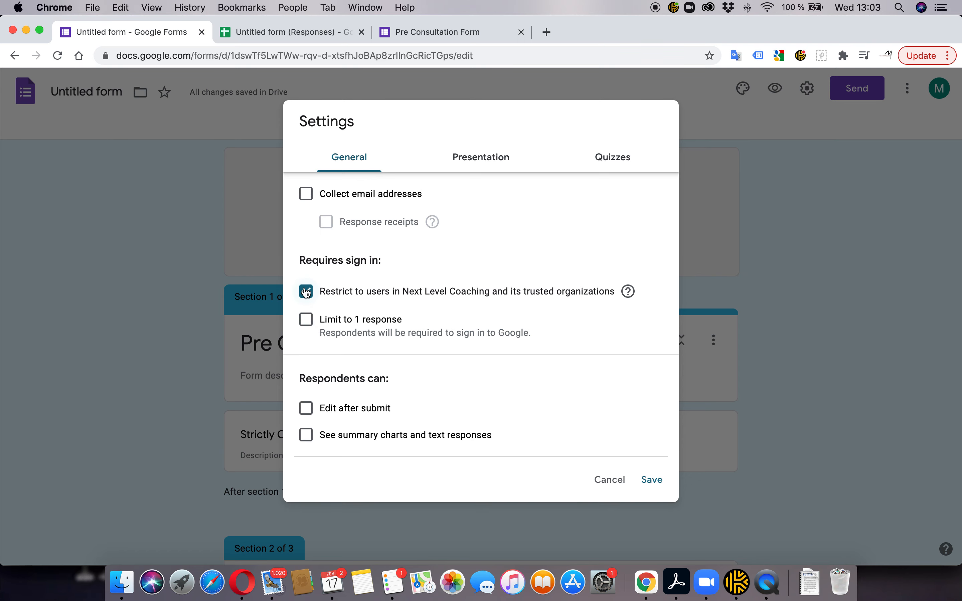
Lift the organisation-only restriction, collect email addresses with receipts always sent, and save the settings
left_click(306, 292)
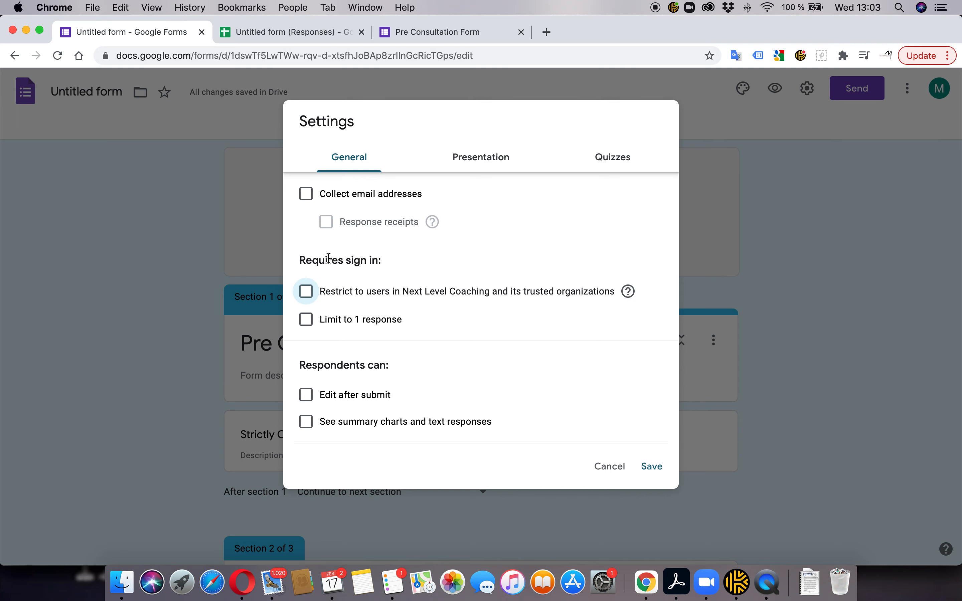
left_click(307, 194)
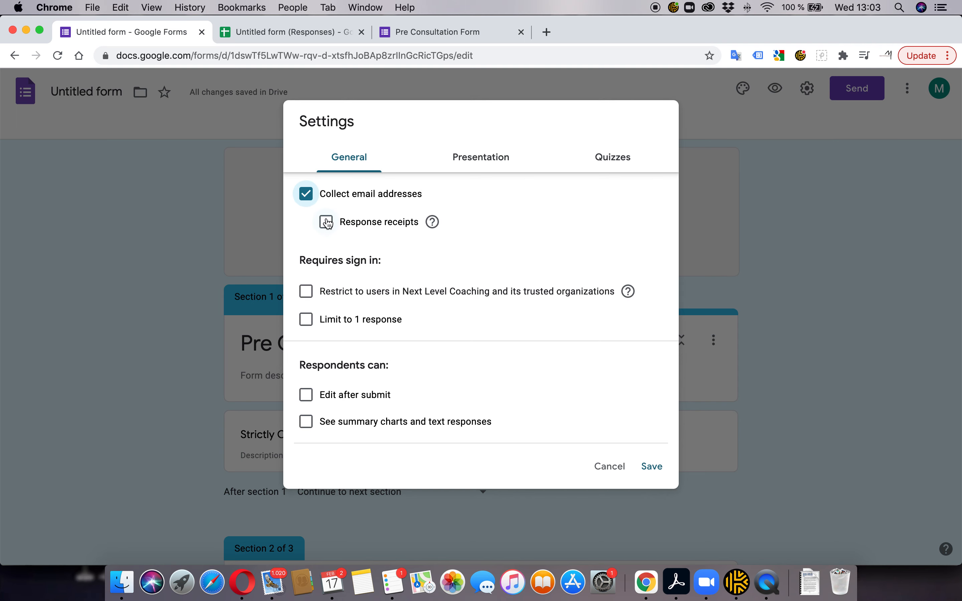
left_click(325, 222)
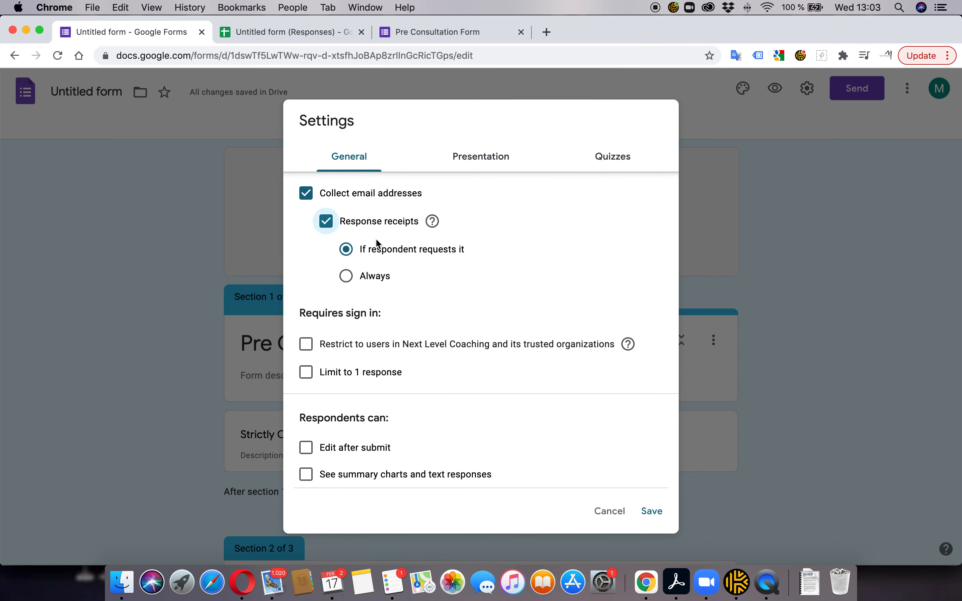
left_click(348, 277)
left_click(652, 511)
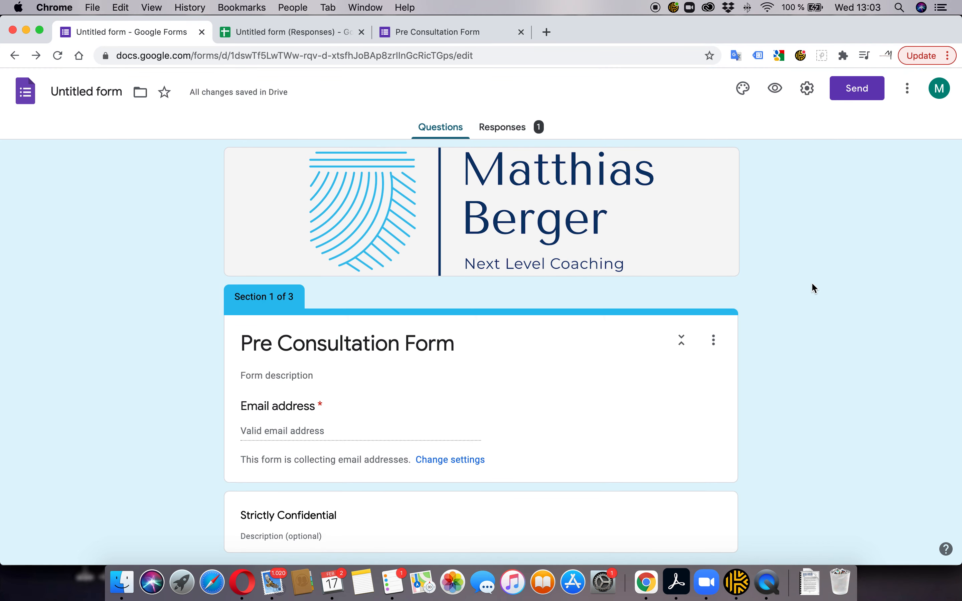
Email the form invitation to a test iCloud recipient address, then switch to Mail
left_click(859, 90)
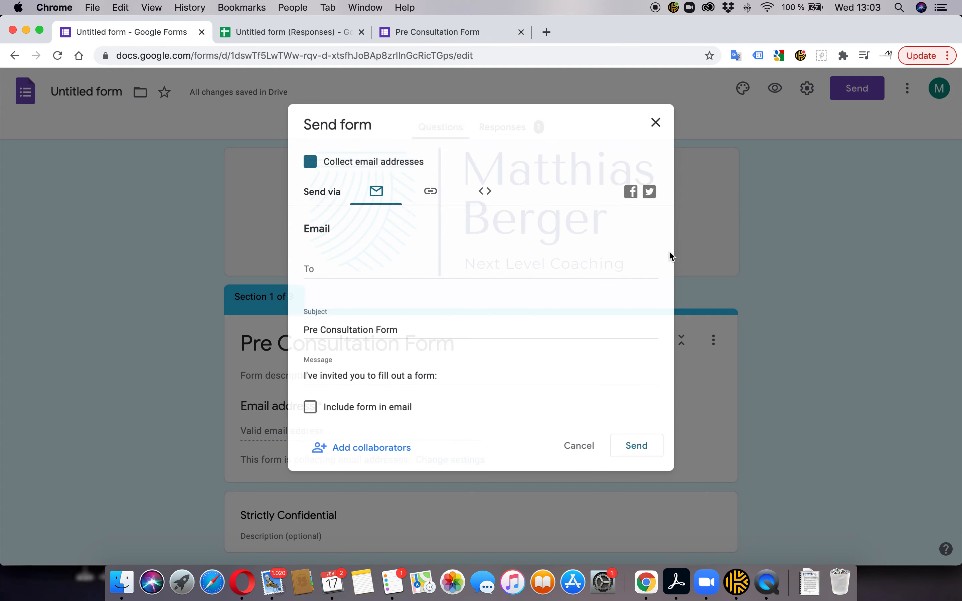
left_click(318, 262)
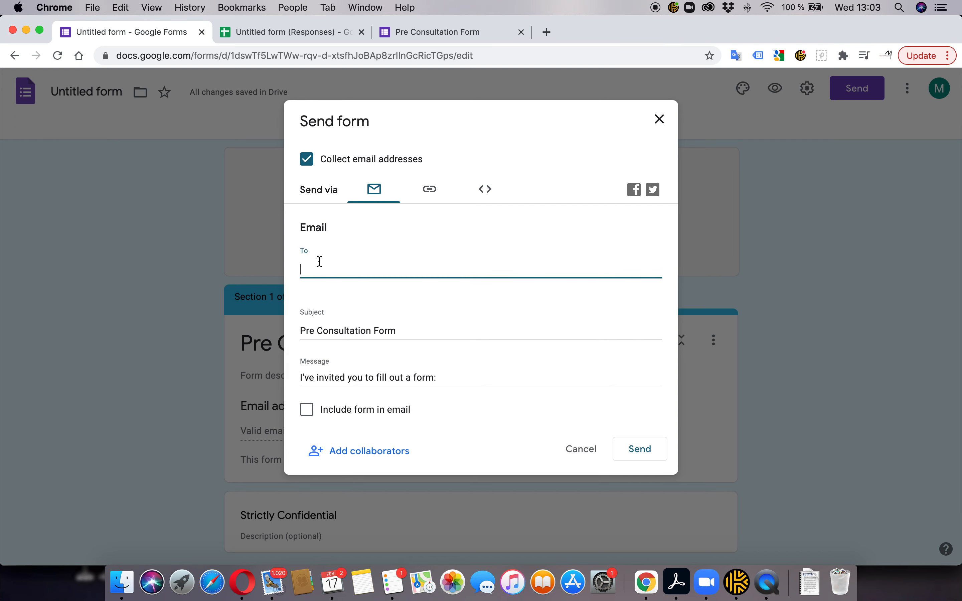
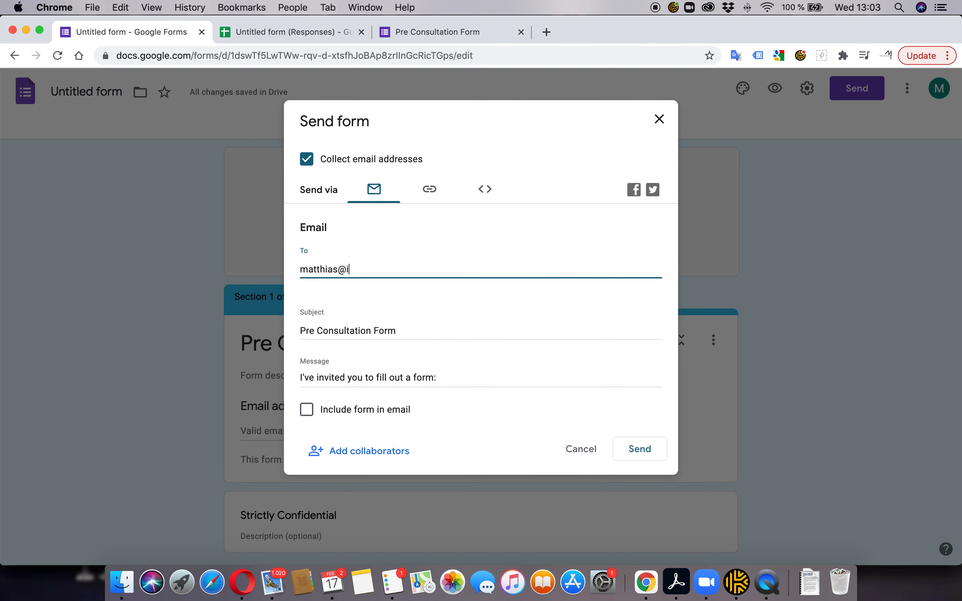
left_click(640, 449)
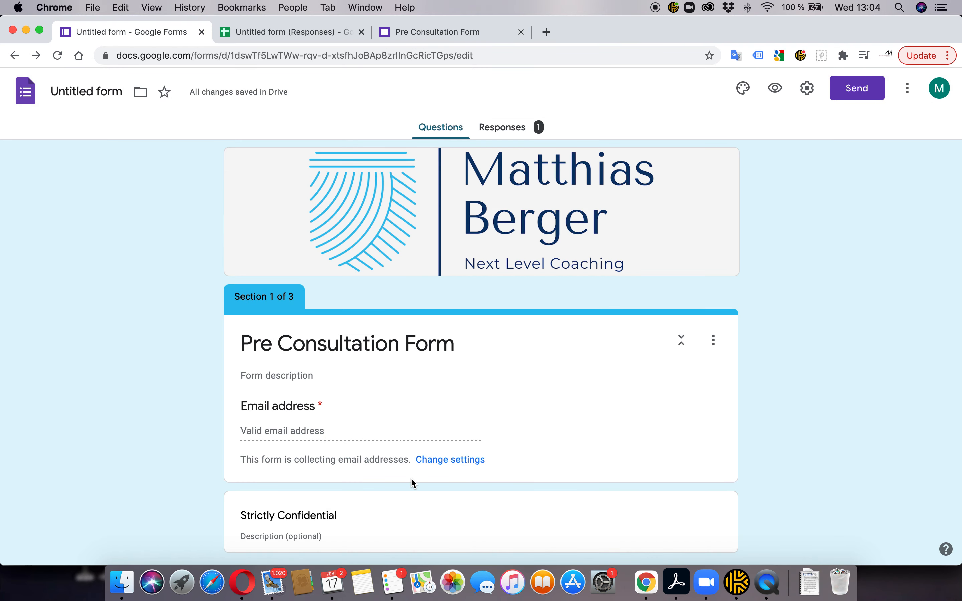
left_click(273, 581)
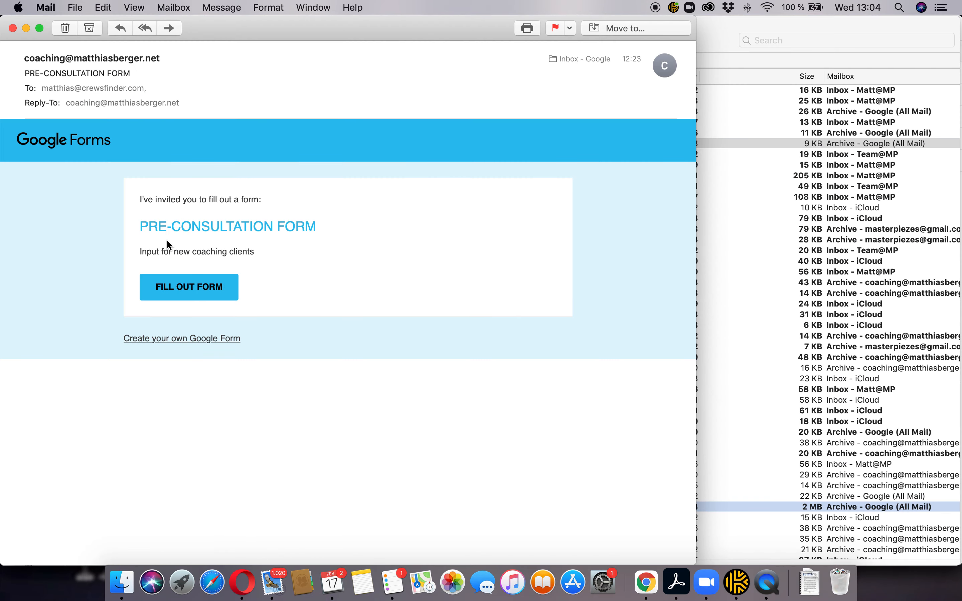
Close the open message and look through the iCloud inbox and iCloud junk folder for the invite
key("super+w")
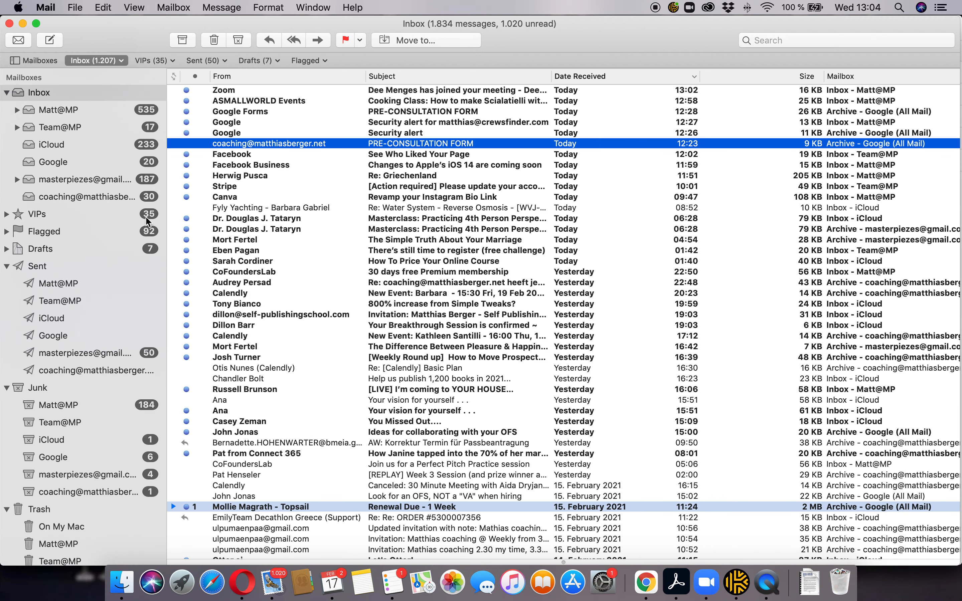
left_click(61, 146)
scroll(353, 131, "up", 2)
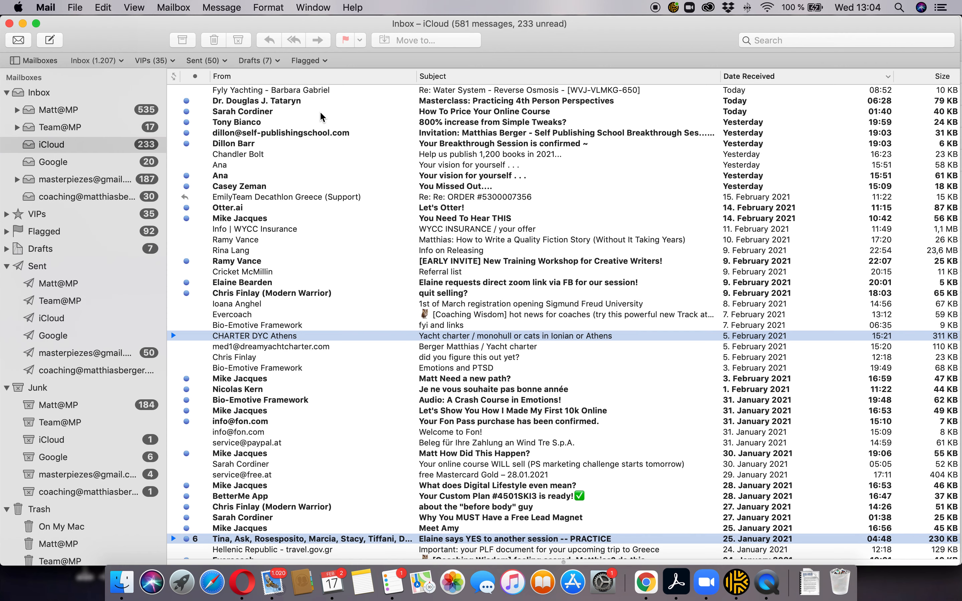
scroll(320, 113, "up", 2)
scroll(50, 330, "down", 5)
left_click(67, 351)
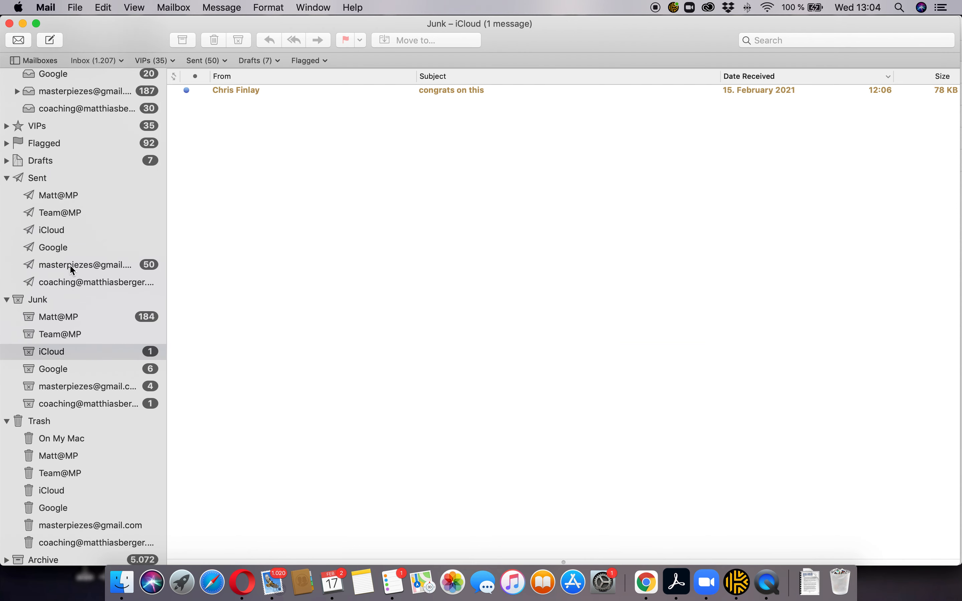
scroll(67, 268, "up", 5)
left_click(56, 144)
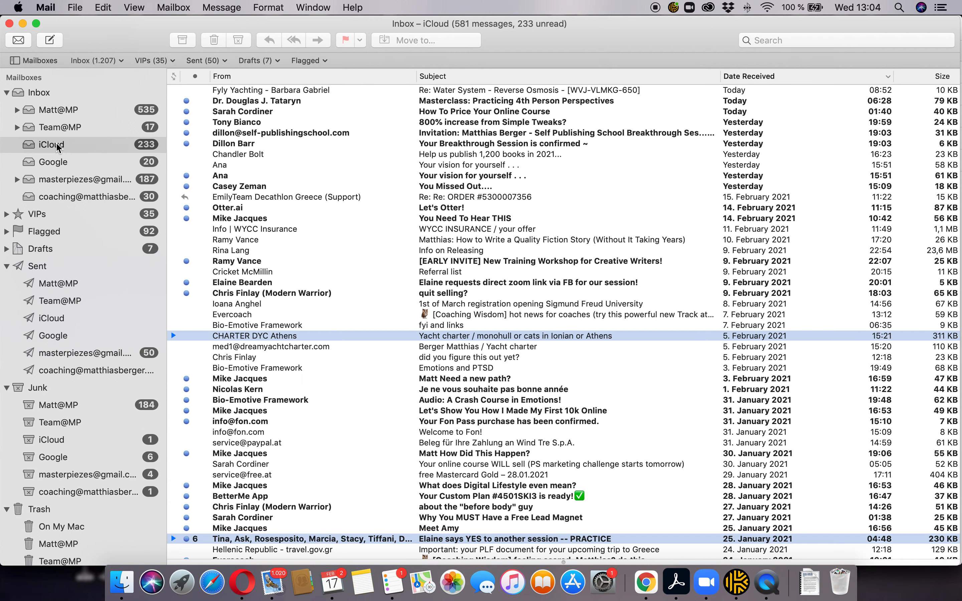
Find the Google Forms PRE-CONSULTATION FORM invitation in the combined Inbox, then return to Chrome
left_click(444, 93)
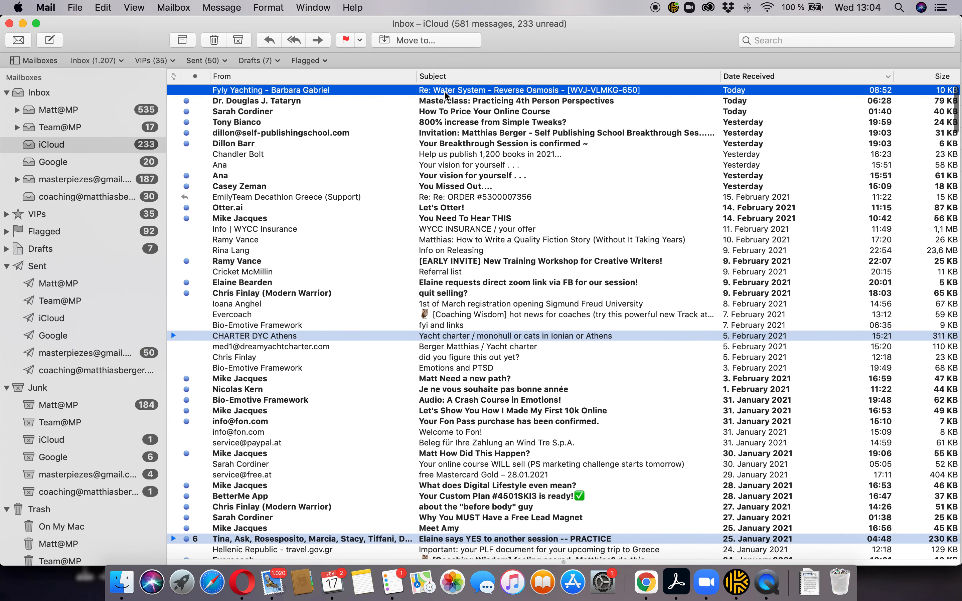
left_click(67, 92)
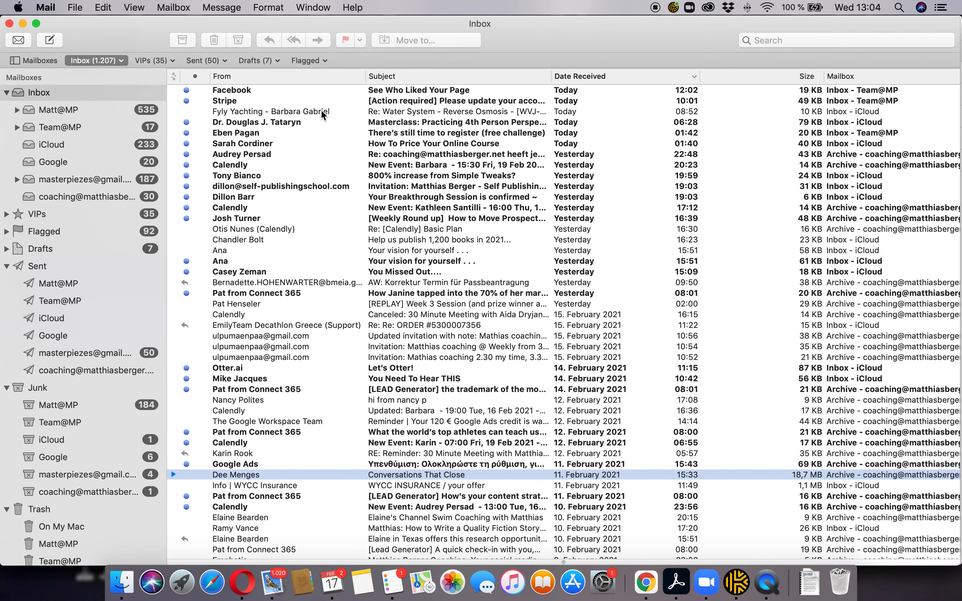
left_click(322, 111)
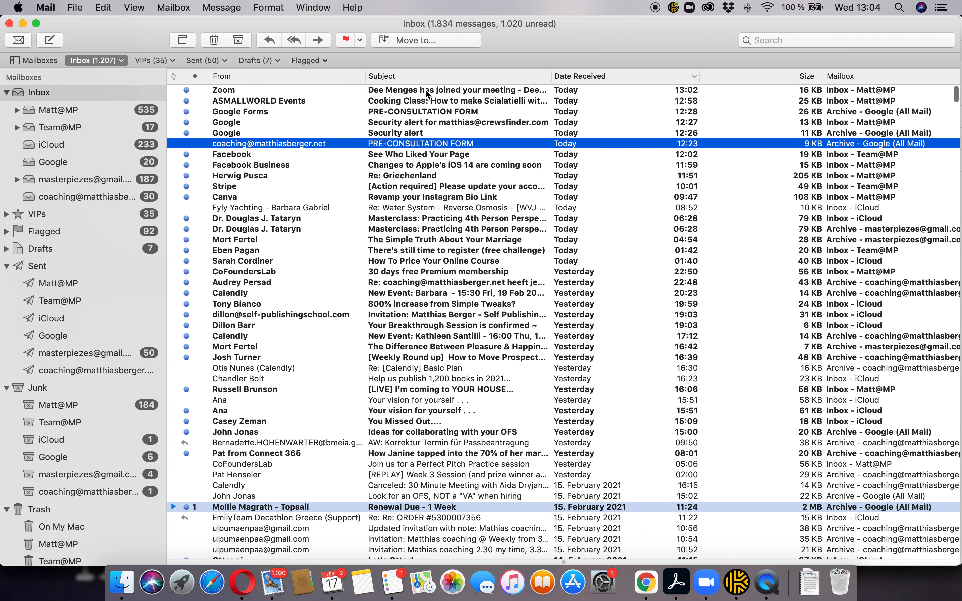
left_click(425, 89)
left_click(409, 113)
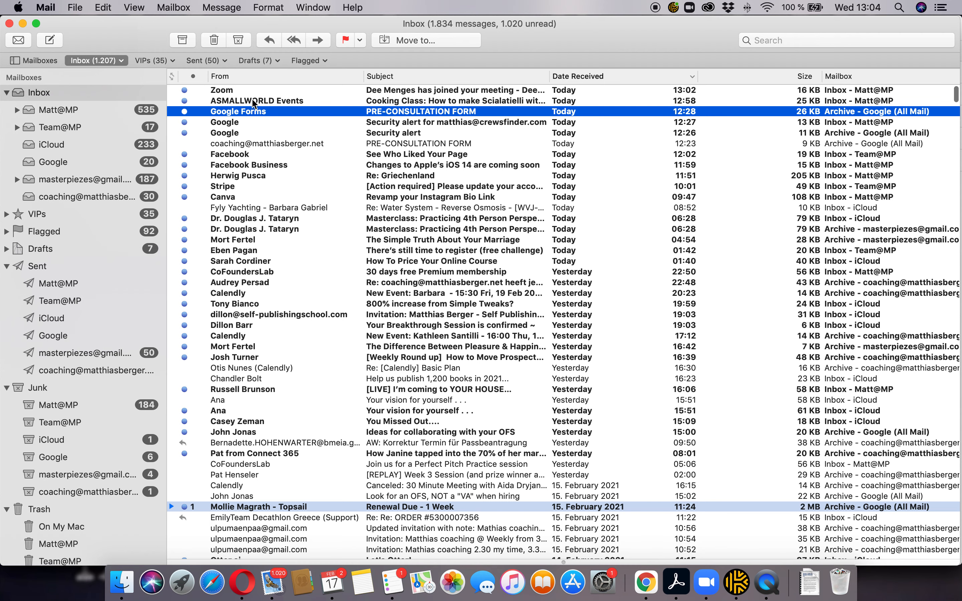
left_click(222, 91)
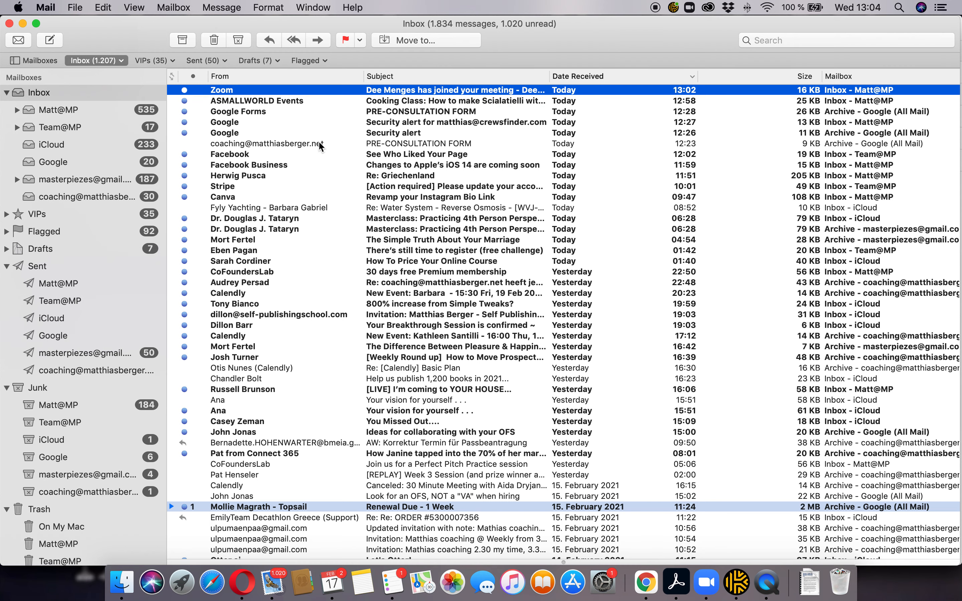
left_click(278, 113)
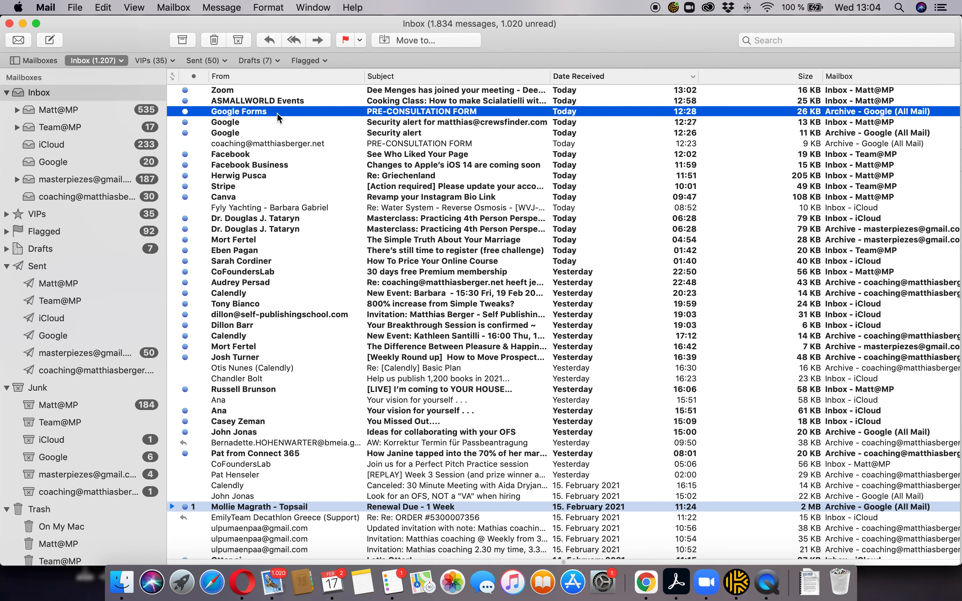
key("super+Tab")
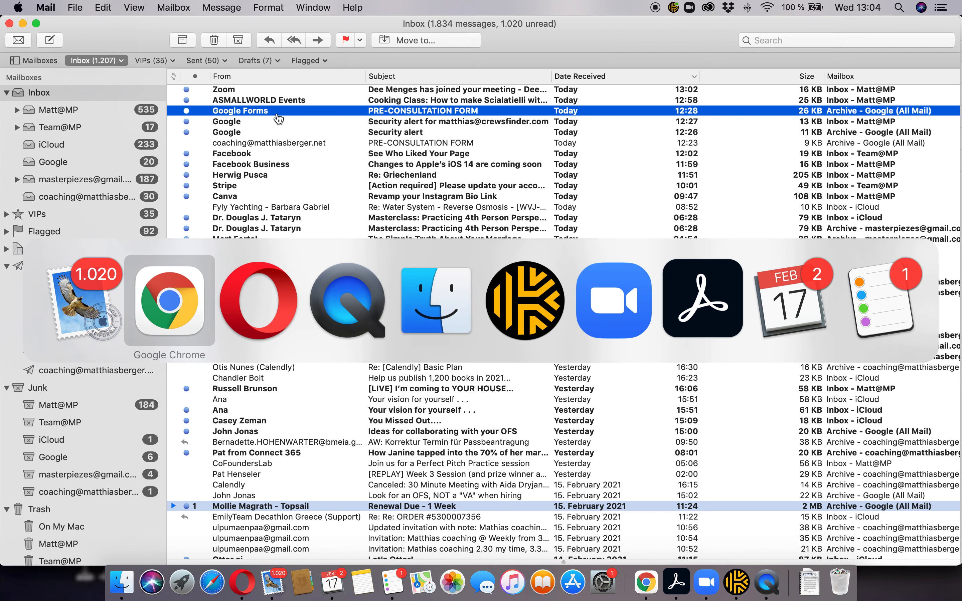
Send the form invitation to another recipient address, keeping the default subject, then switch to Mail
scroll(460, 302, "down", 5)
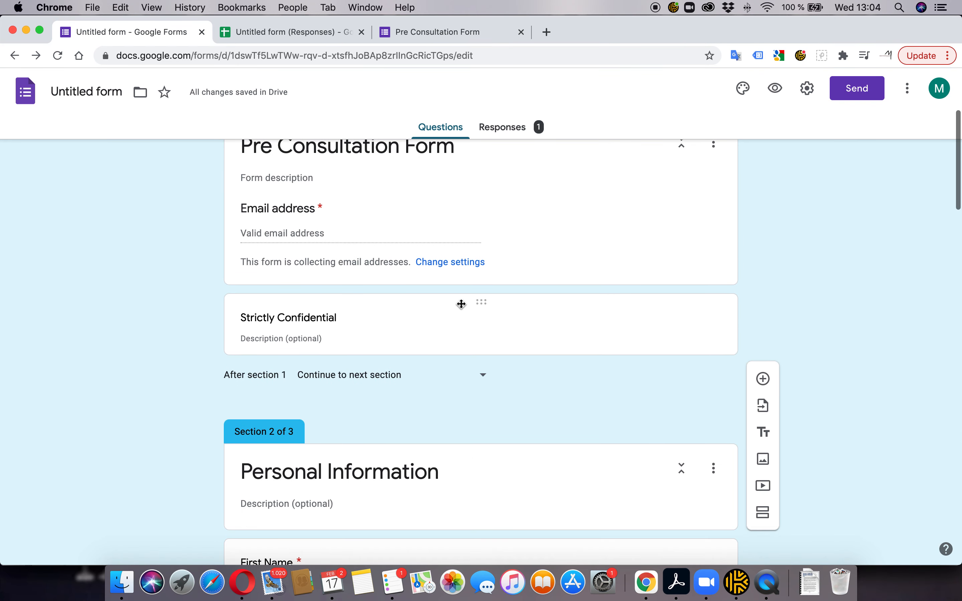
scroll(459, 305, "up", 5)
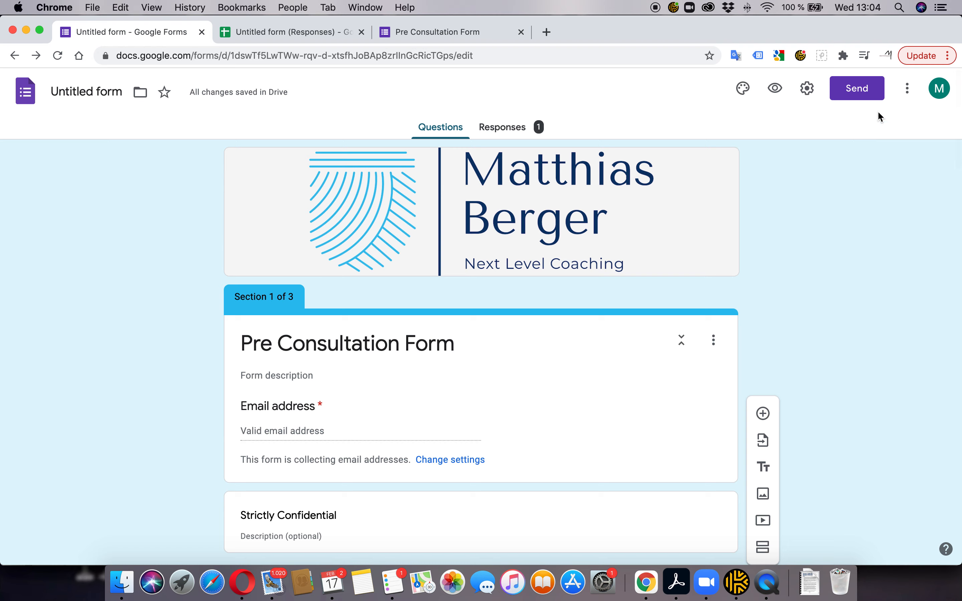
left_click(858, 90)
left_click(345, 269)
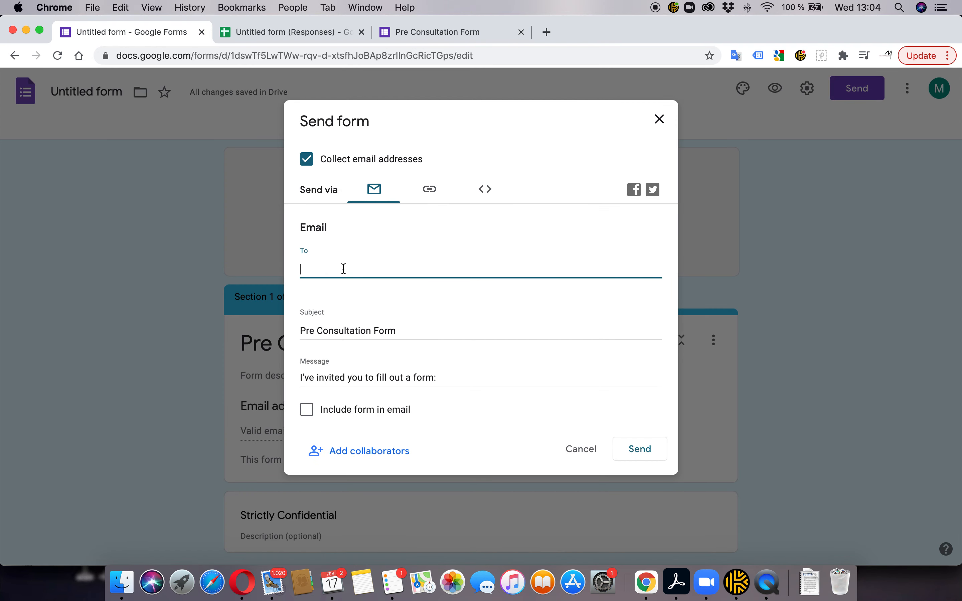
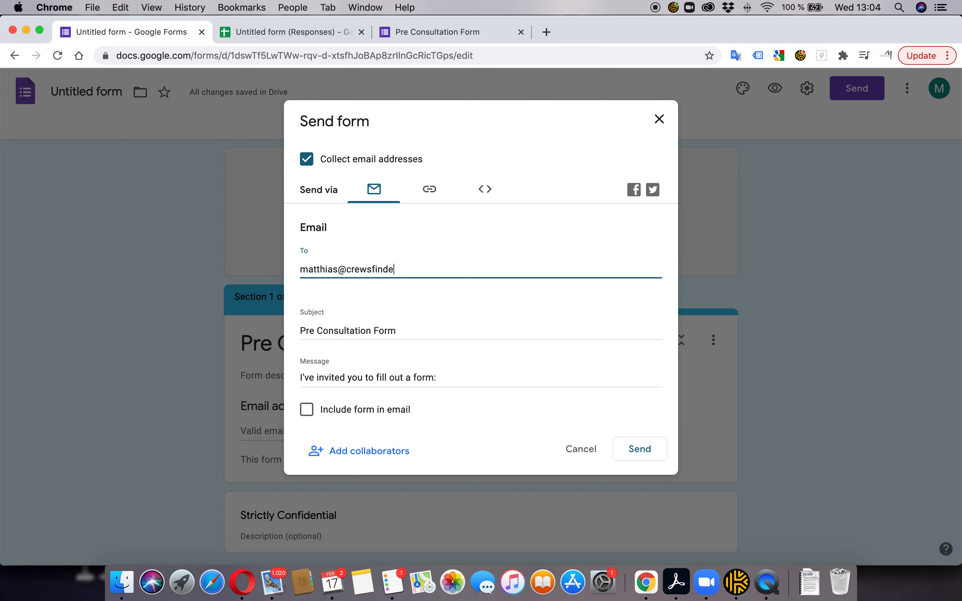
left_click(425, 334)
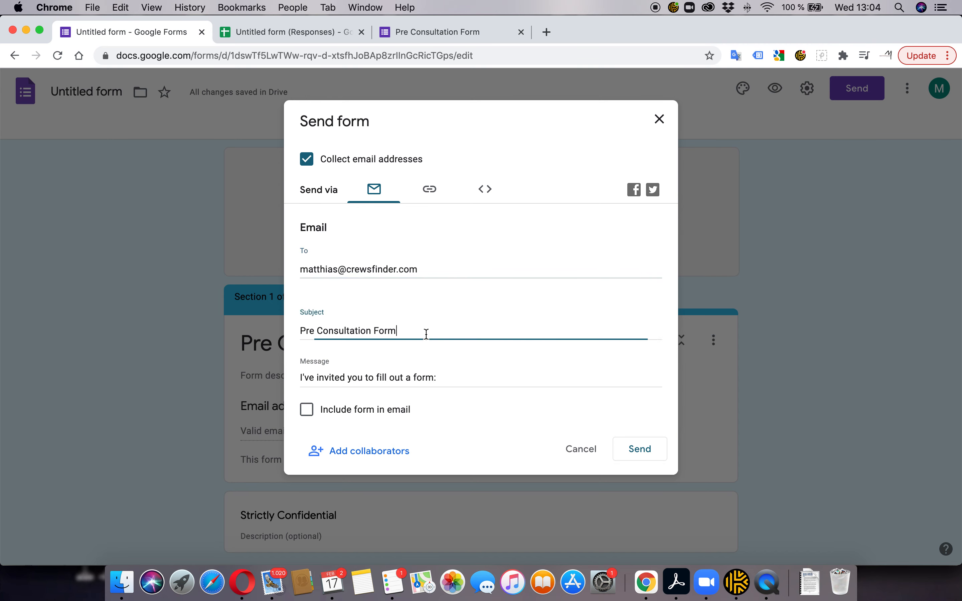
left_click(642, 449)
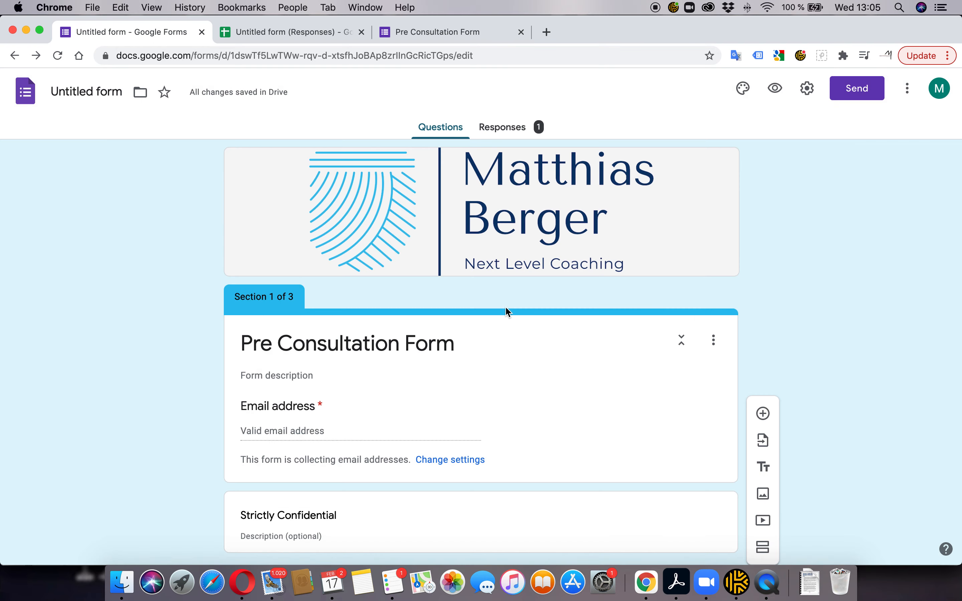
key("super+Tab")
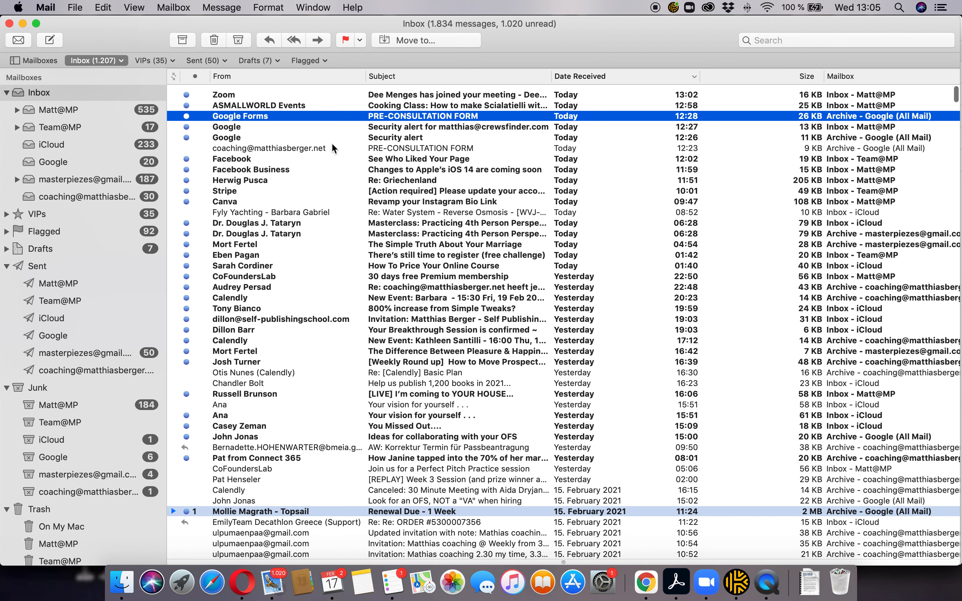
Sort the inbox by date and read the Mail Delivery Subsystem notice that the invite was blocked
left_click(288, 82)
left_click(577, 77)
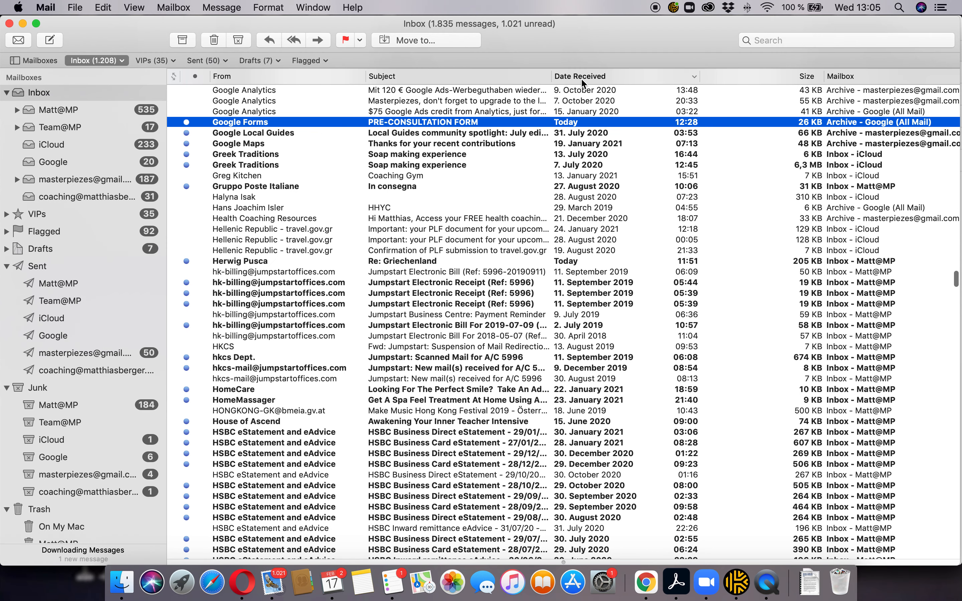
left_click(289, 90)
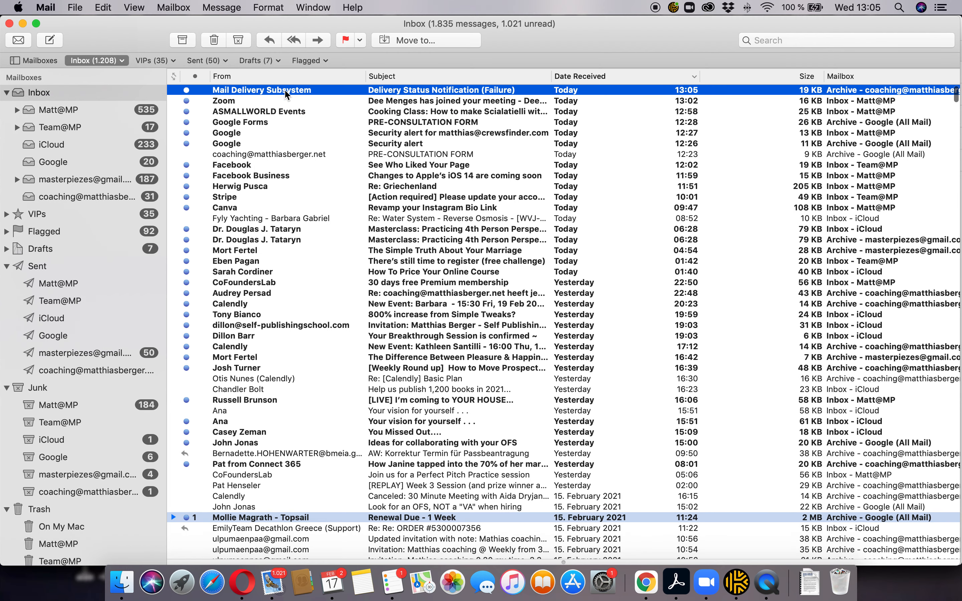
double_click(284, 88)
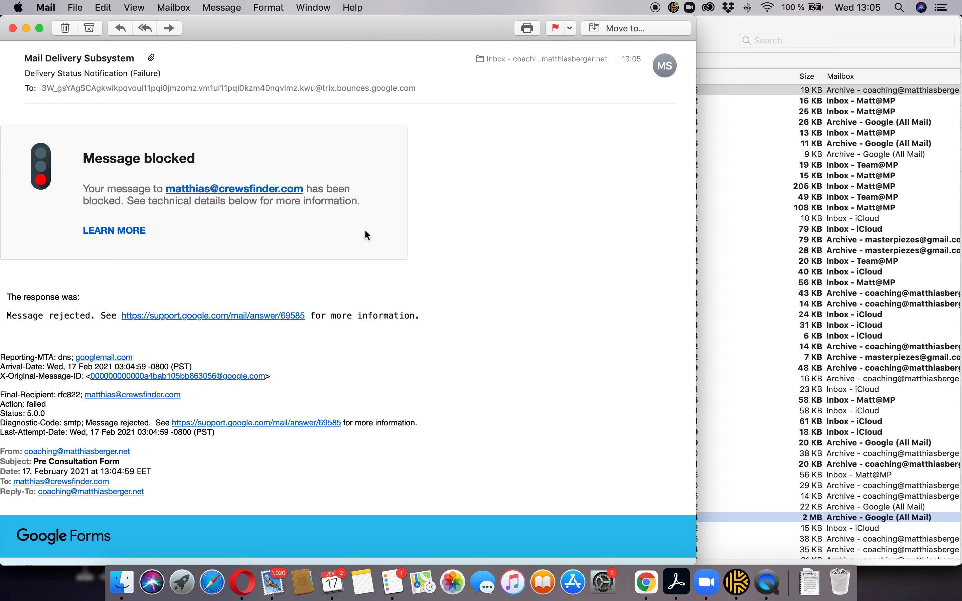
scroll(365, 231, "down", 5)
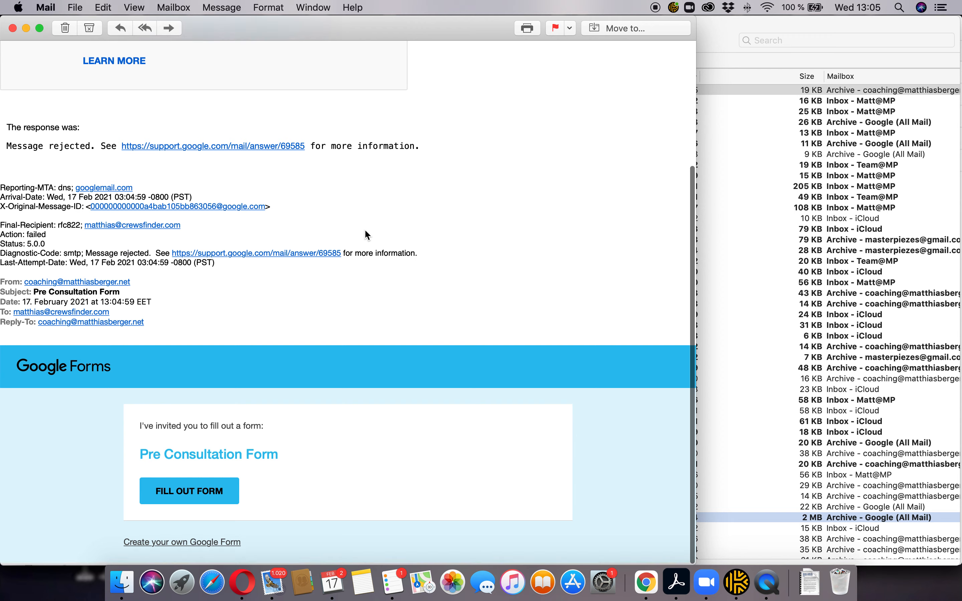
scroll(365, 231, "up", 5)
key("super+w")
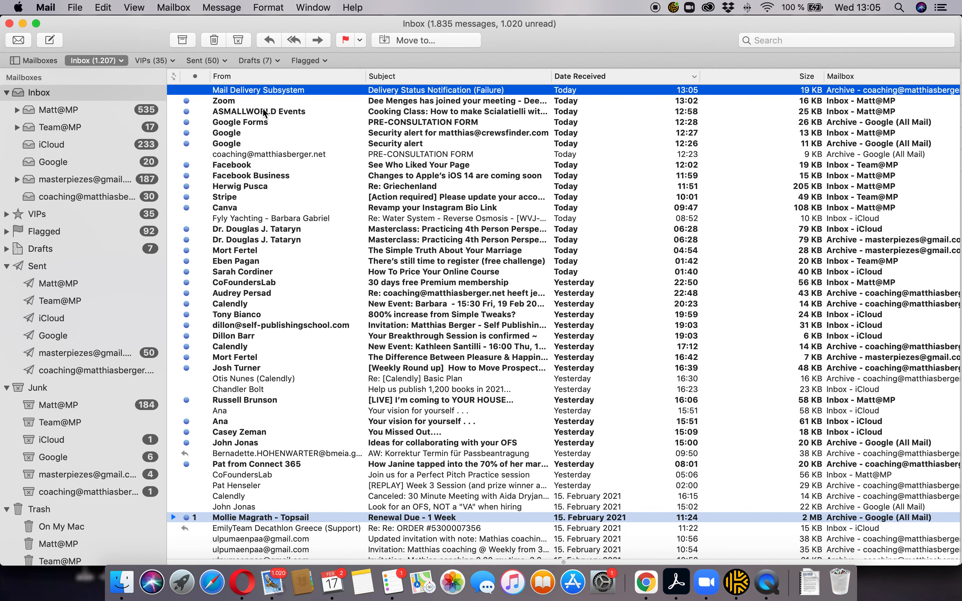
left_click(252, 101)
key("super+Tab")
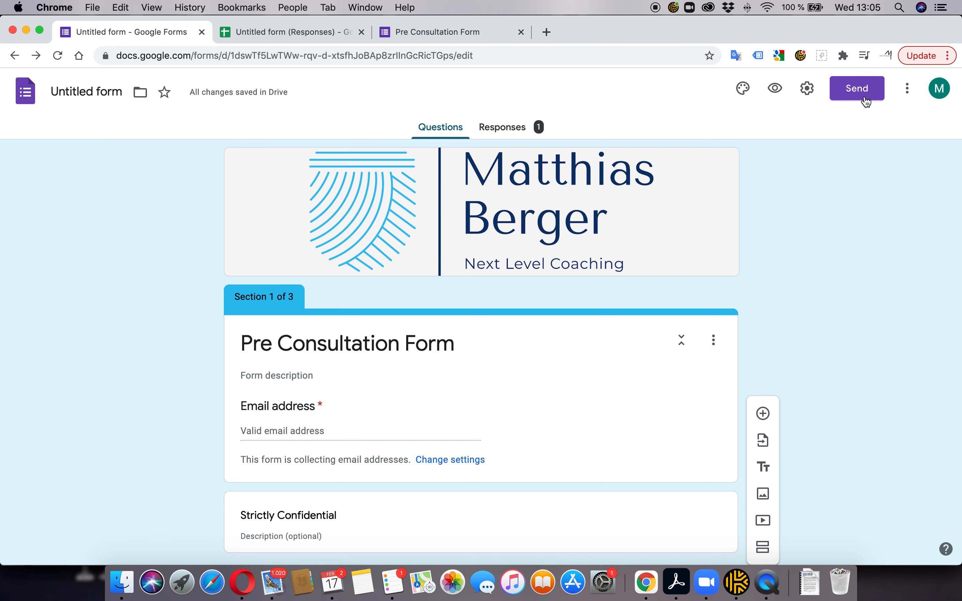
Send the form invitation to a Gmail test address, then switch back to Mail
left_click(857, 88)
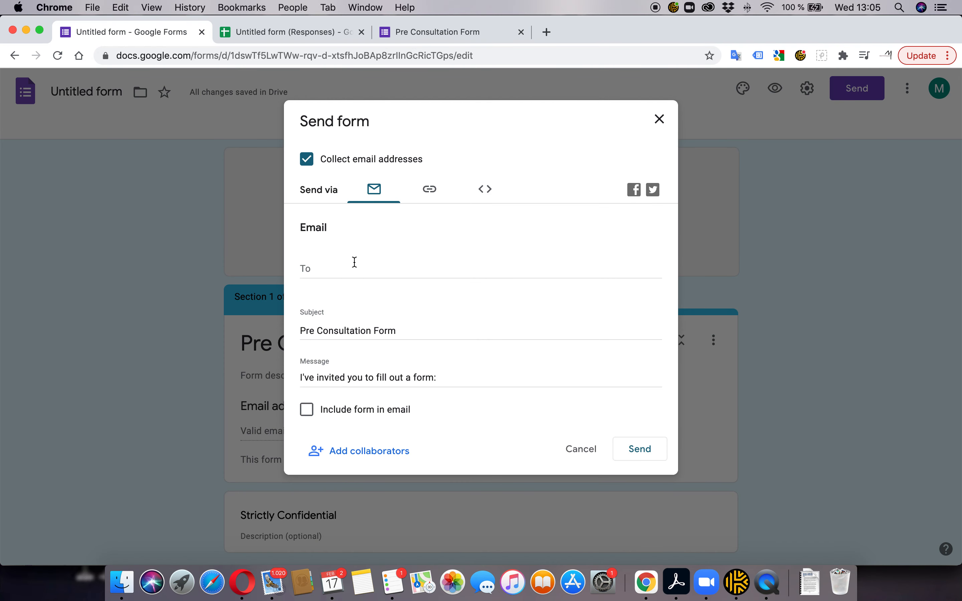
left_click(328, 267)
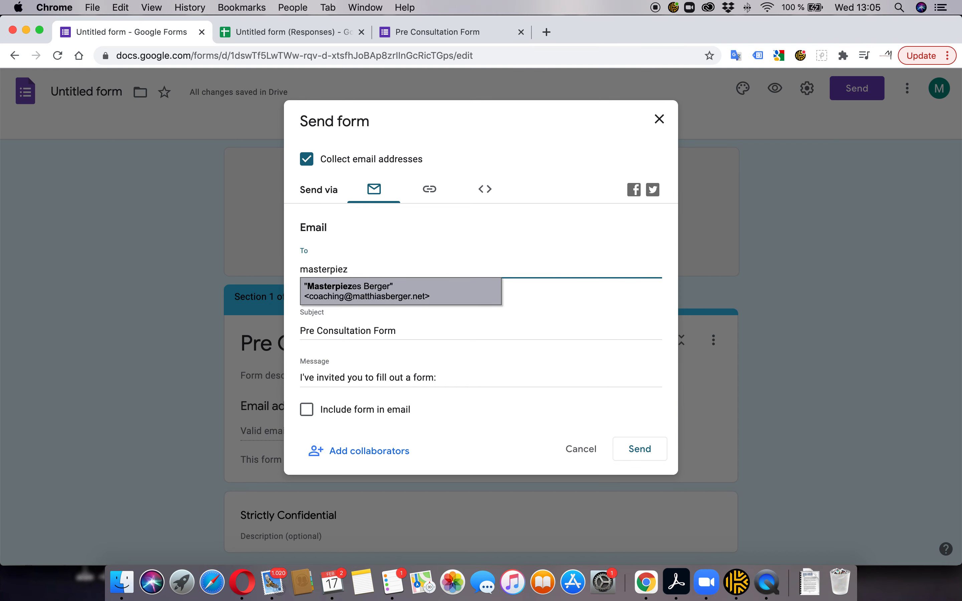
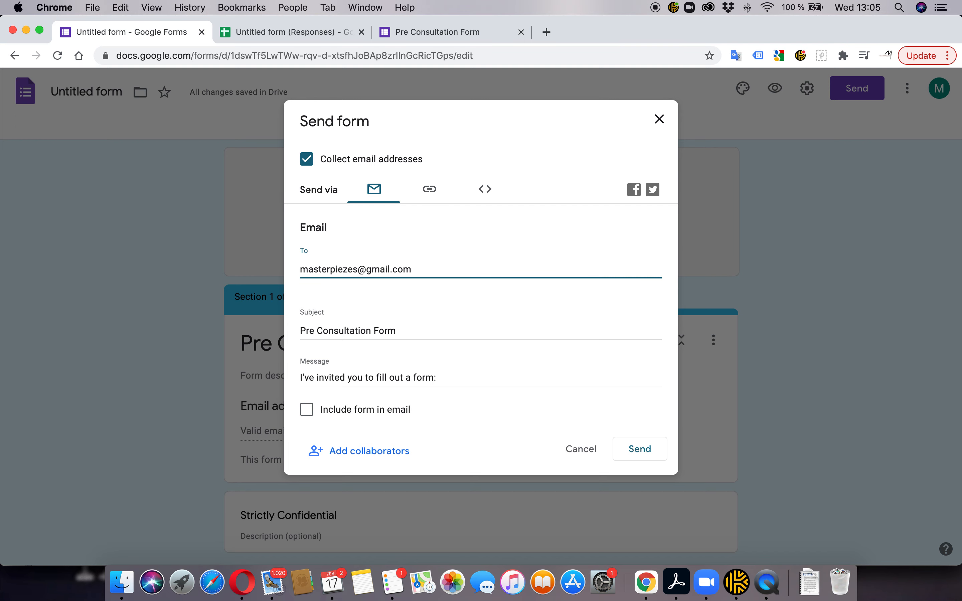
left_click(645, 449)
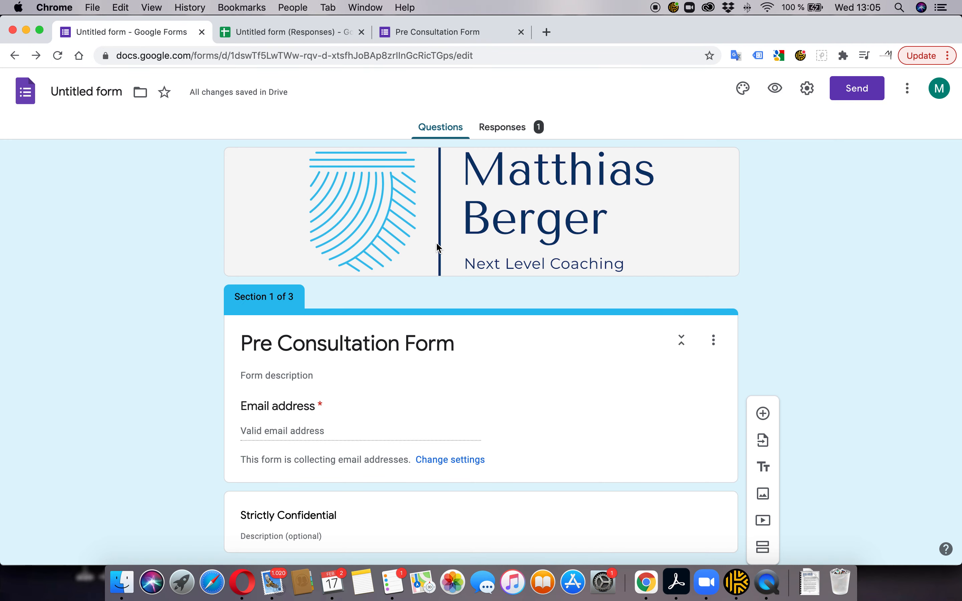
key("super+Tab")
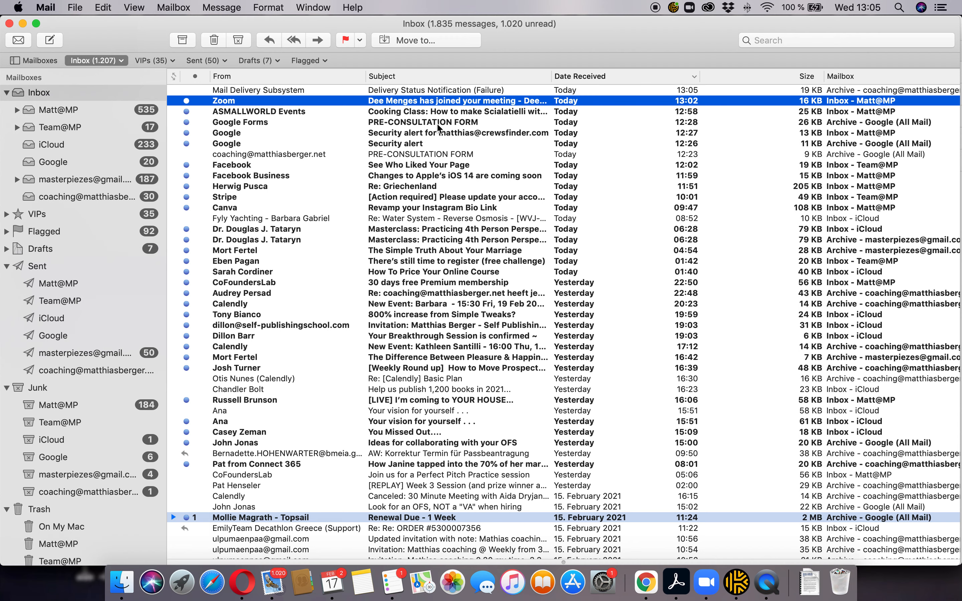
Open and close the Google Forms PRE-CONSULTATION FORM response receipt email
left_click(437, 125)
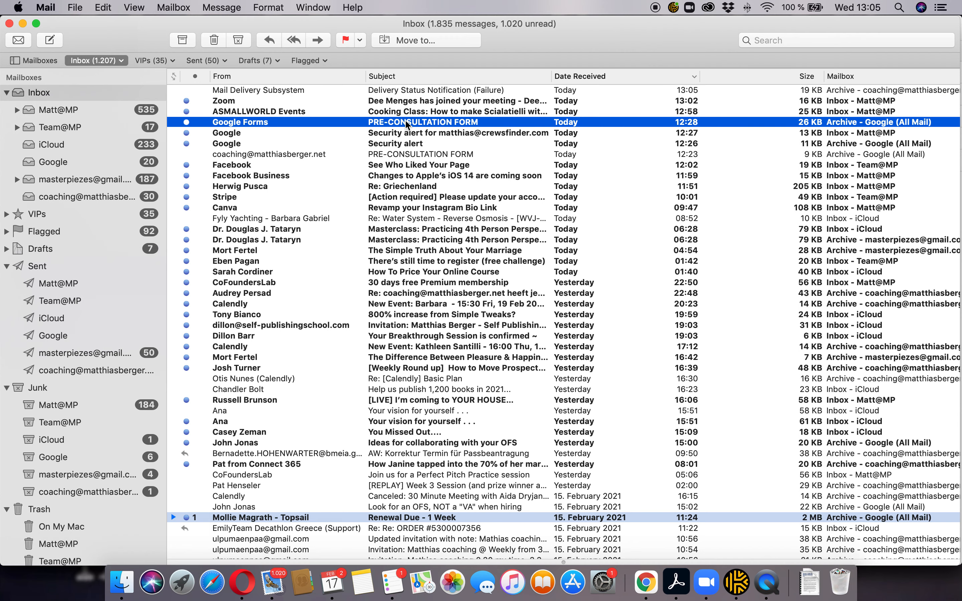
double_click(417, 124)
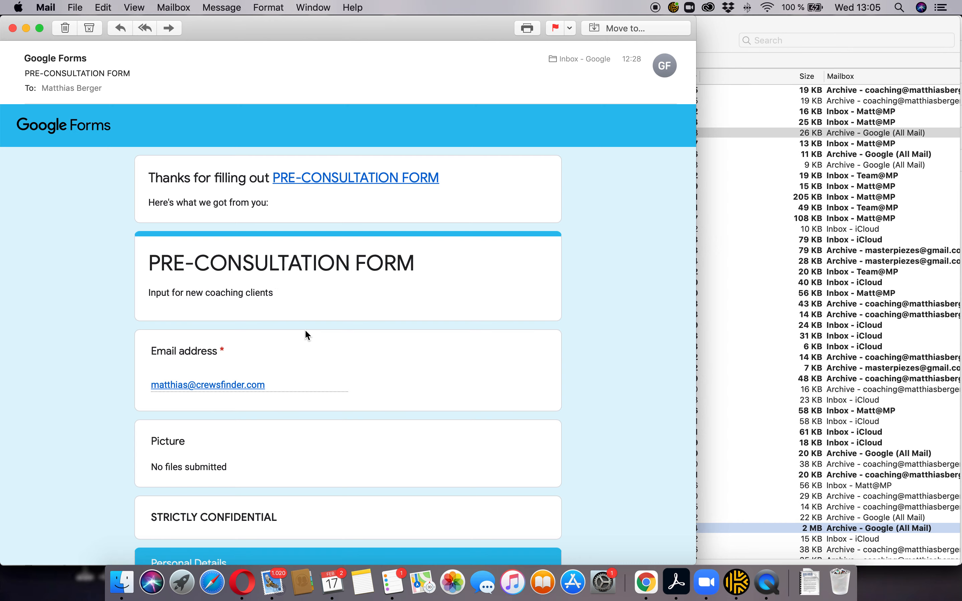
key("super+w")
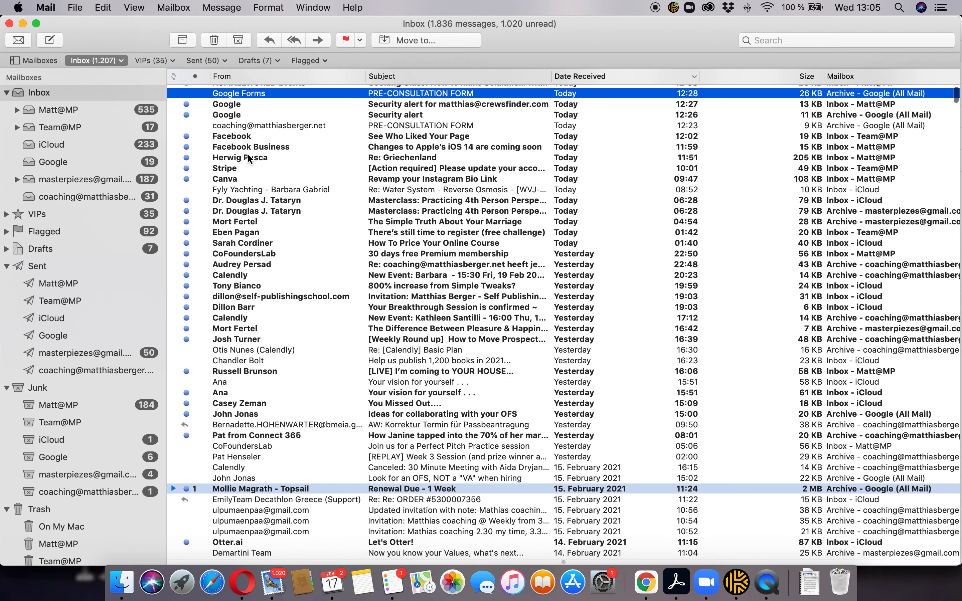
Read the newest Delivery Status Notification (Failure) about the blocked invite, then return to the form editor
scroll(249, 163, "up", 3)
left_click(369, 93)
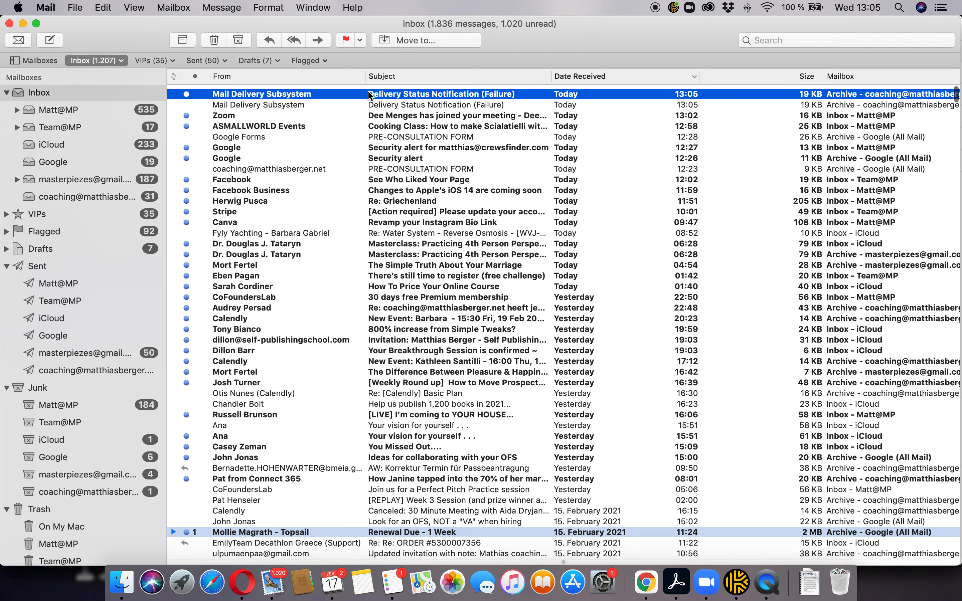
double_click(316, 91)
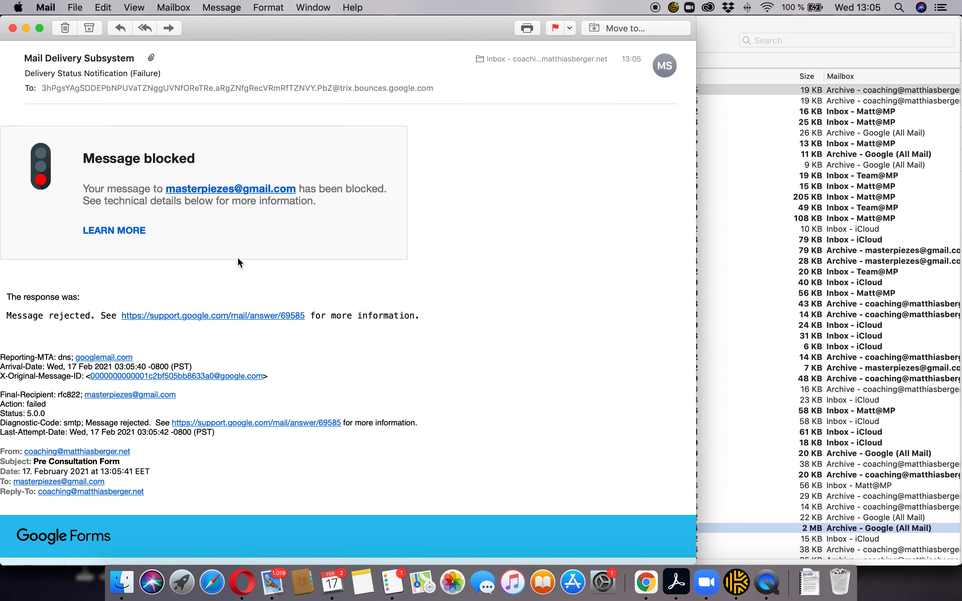
mouse_move(113, 235)
key("super+Tab")
key("super+Tab")
key("super+shift+Tab")
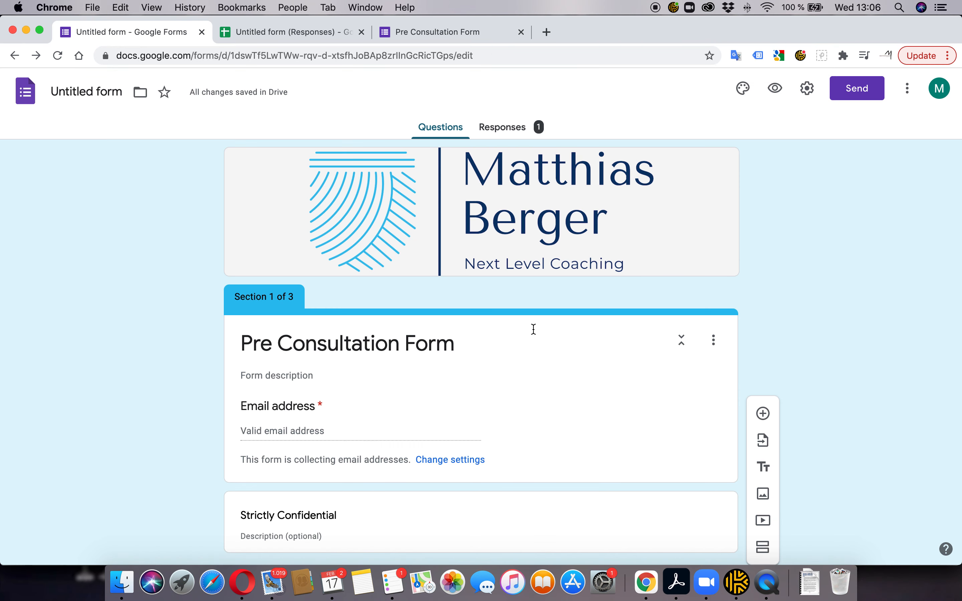